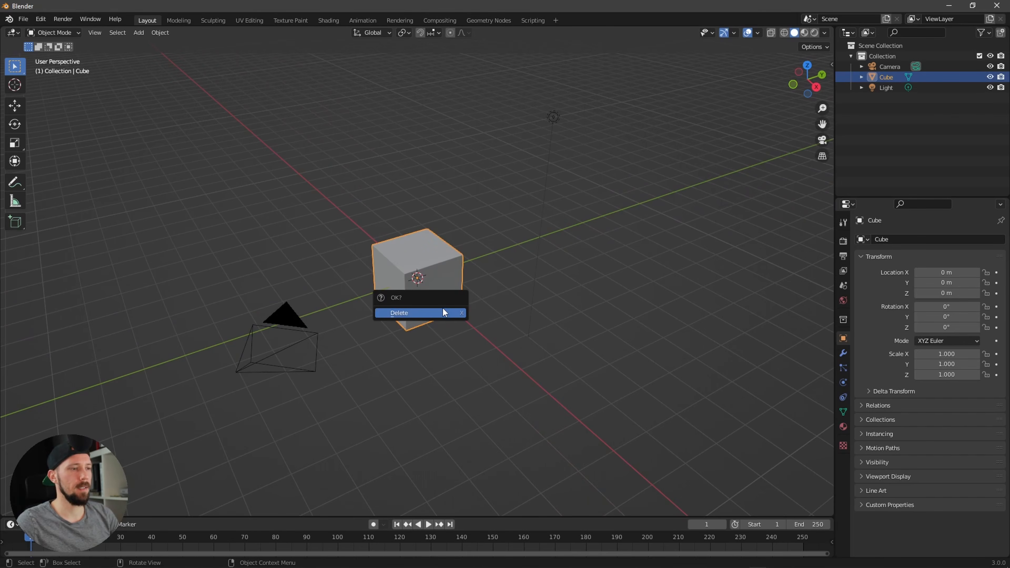
# Step: Delete the default cube and paste the RUST_3d_Low character model into the scene
pyautogui.click(442, 308)
pyautogui.moveTo(479, 339); pyautogui.dragTo(534, 314, button='middle')
pyautogui.hotkey('ctrl', 'v')
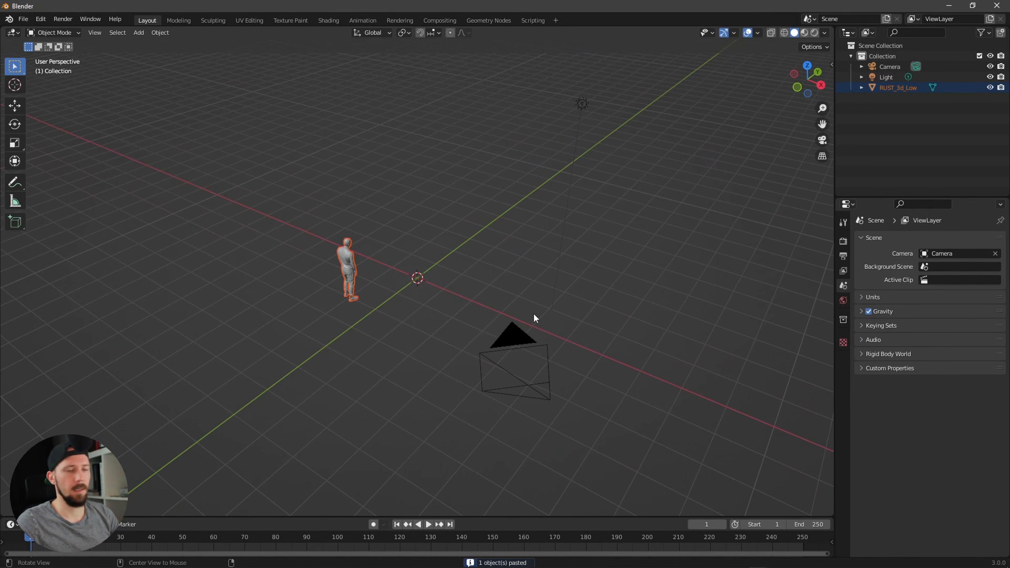
# Step: Add a plane mesh to the scene
pyautogui.moveTo(652, 275); pyautogui.dragTo(550, 324, button='middle')
pyautogui.hotkey('shift', 'a')
pyautogui.moveTo(529, 189)
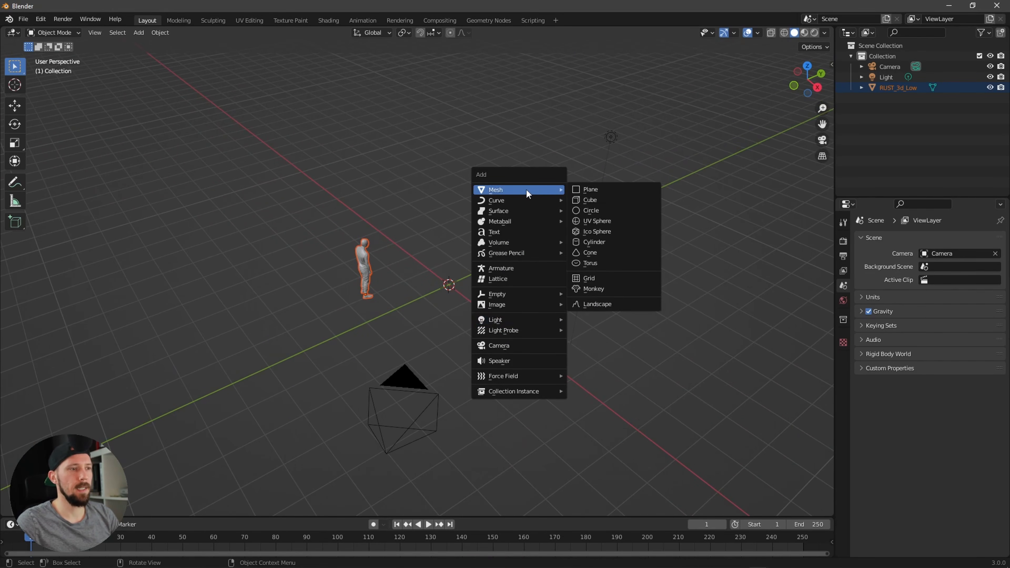
pyautogui.click(613, 190)
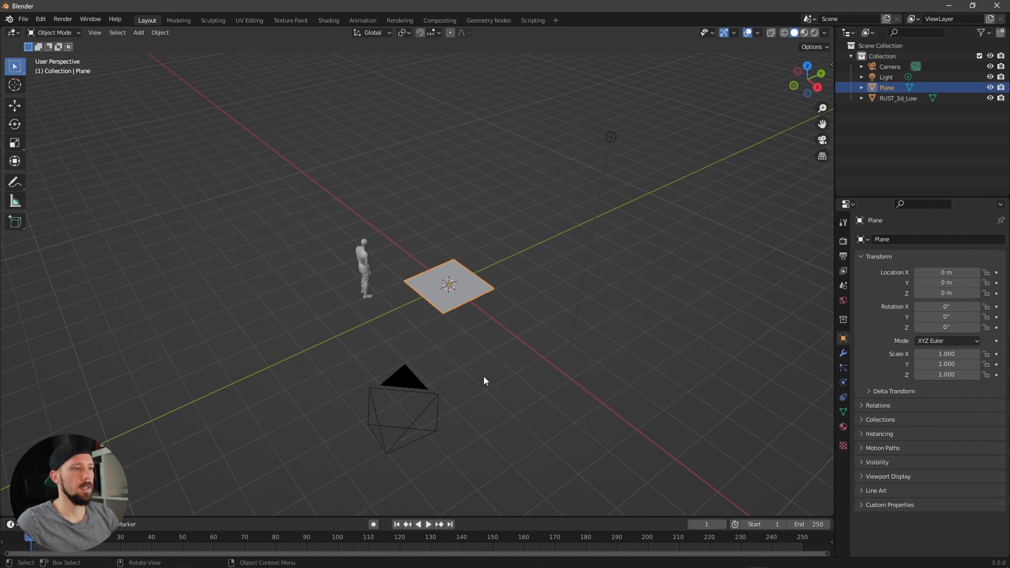
# Step: Subdivide the plane twice in Edit Mode, then return to Object Mode
pyautogui.keyDown('ctrl'); pyautogui.moveTo(510, 345); pyautogui.dragTo(622, 319, button='middle'); pyautogui.keyUp('ctrl')
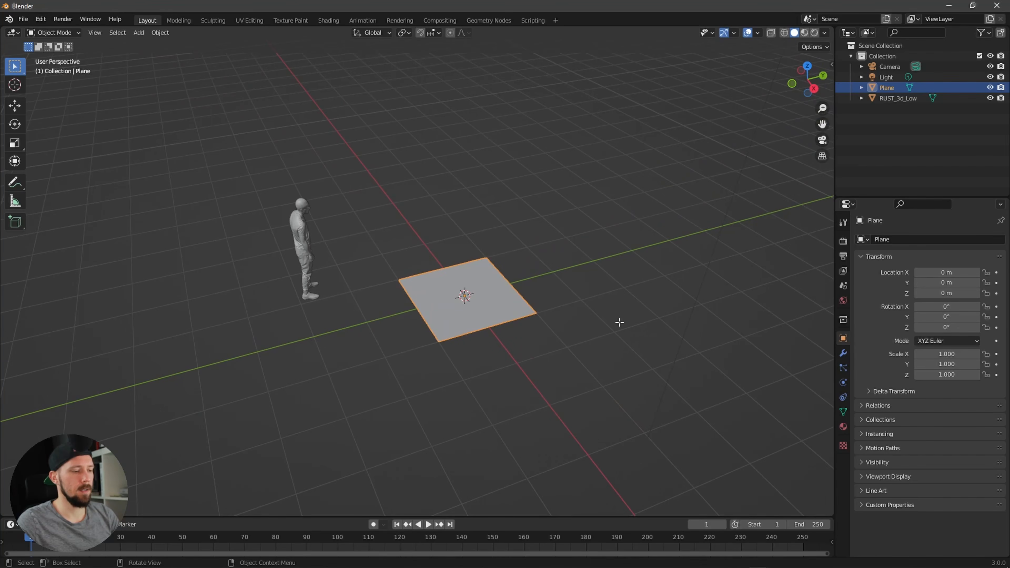
pyautogui.press('Tab')
pyautogui.rightClick(507, 316)
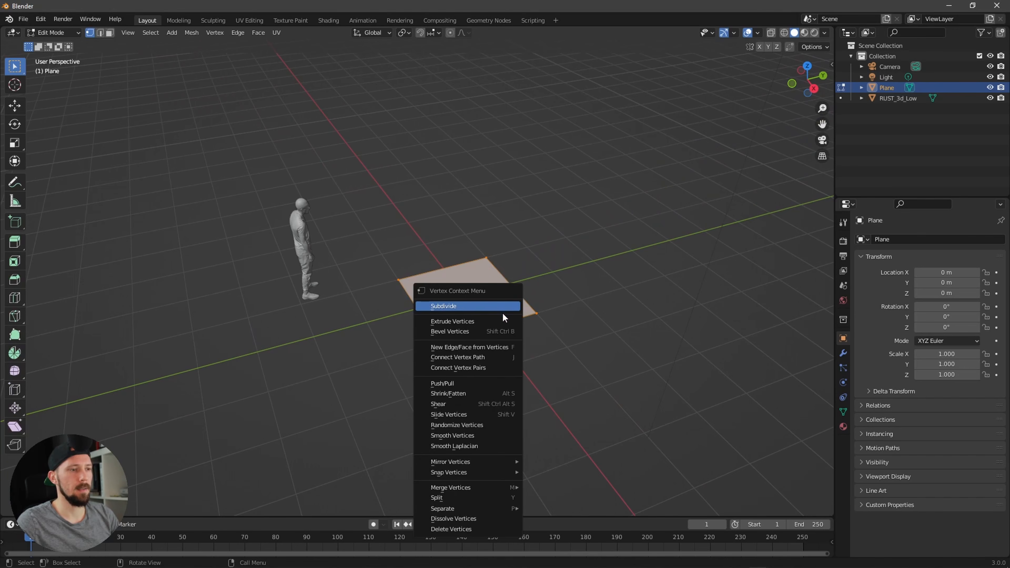
pyautogui.click(502, 315)
pyautogui.rightClick(503, 312)
pyautogui.click(505, 310)
pyautogui.moveTo(550, 311); pyautogui.dragTo(586, 334, button='middle')
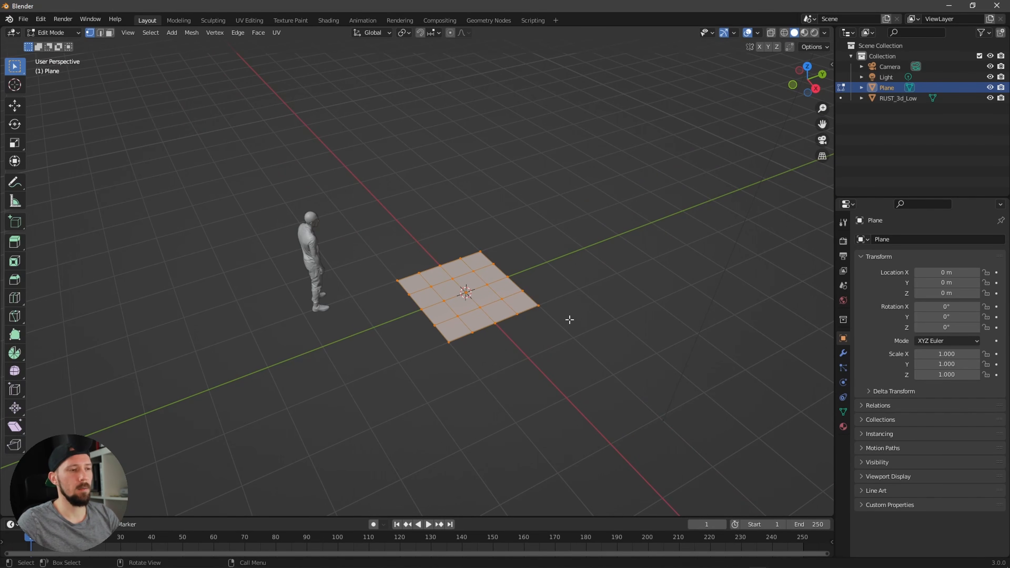
pyautogui.press('Tab')
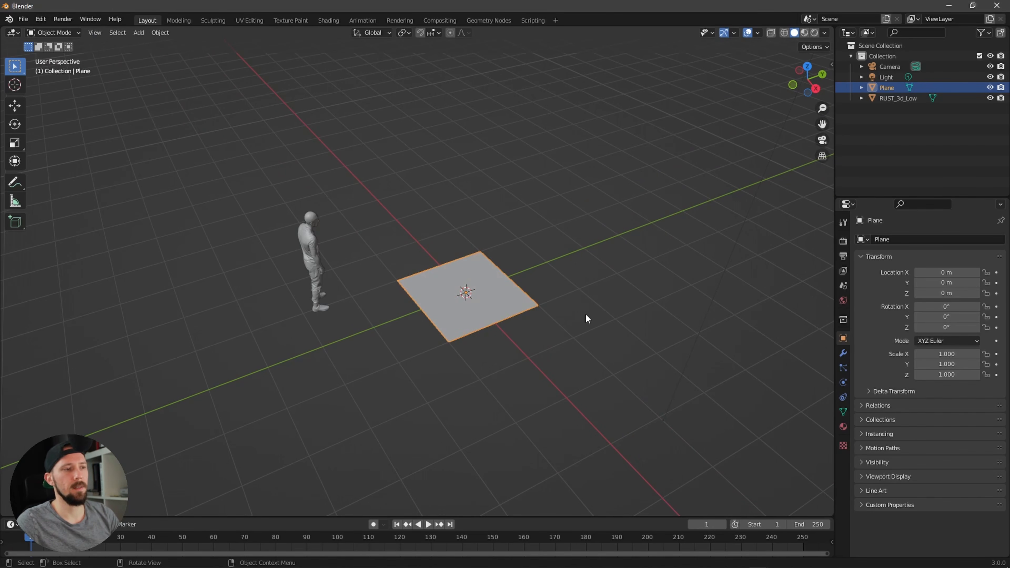
# Step: In the Geometry Nodes workspace, create a new geometry node group for the plane named GM_city
pyautogui.click(495, 21)
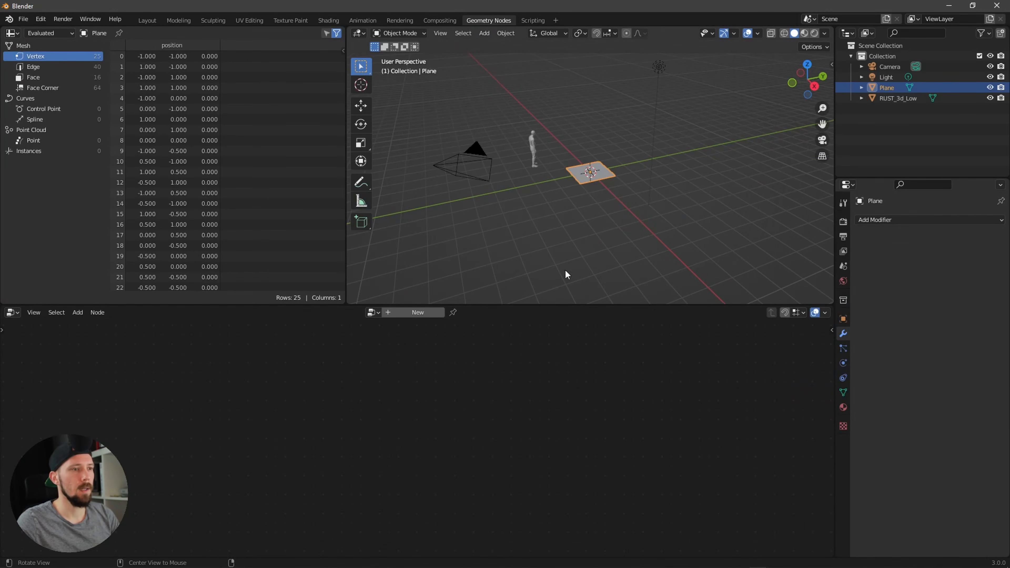
pyautogui.moveTo(565, 269); pyautogui.dragTo(628, 246, button='middle')
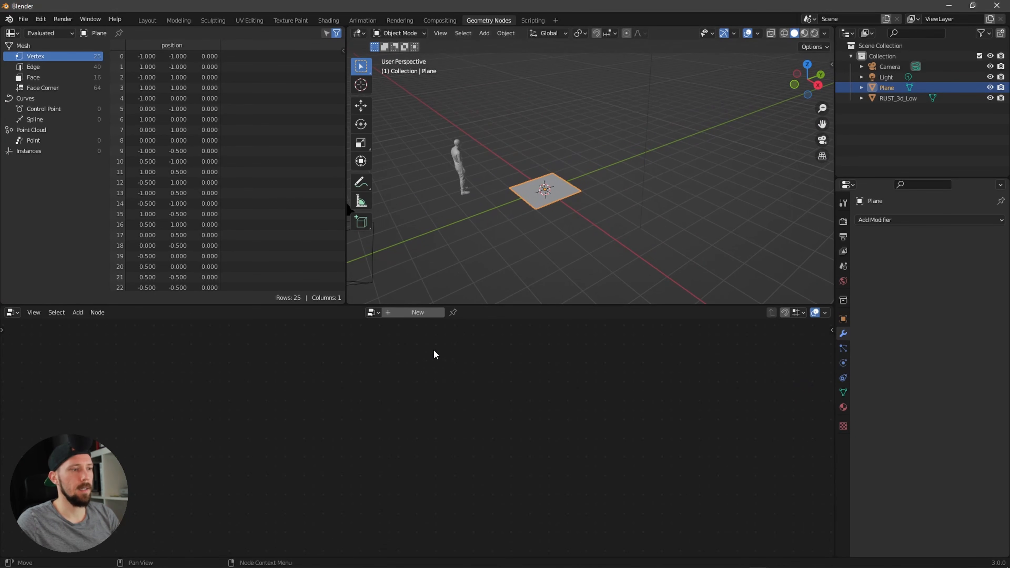
pyautogui.click(422, 312)
pyautogui.doubleClick(410, 313)
pyautogui.write('G')
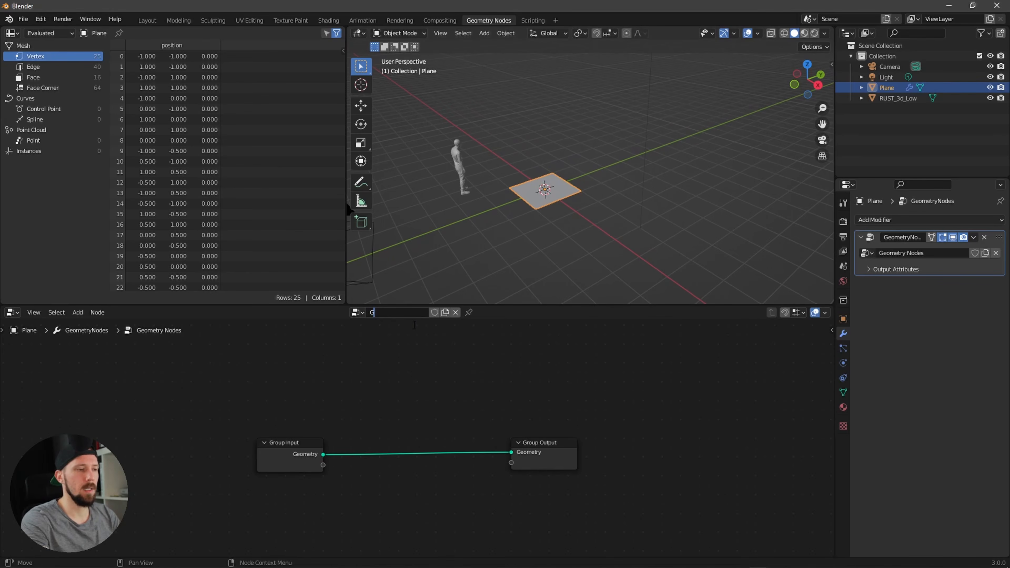
pyautogui.write('M_city')
pyautogui.press('Return')
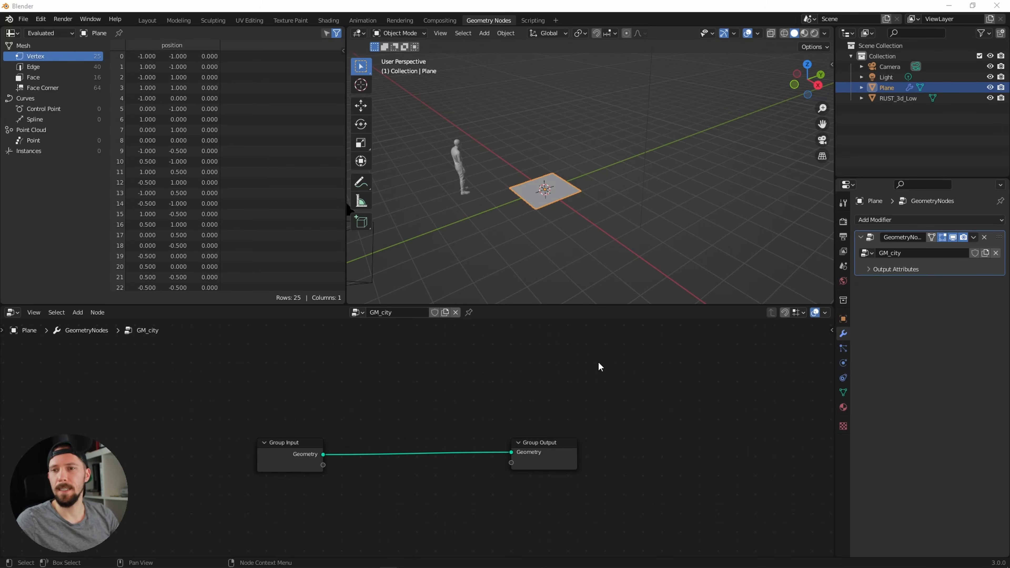
# Step: Insert a Subdivision Surface node between Group Input and Group Output
pyautogui.moveTo(495, 416); pyautogui.dragTo(555, 382, button='middle')
pyautogui.hotkey('shift', 'a')
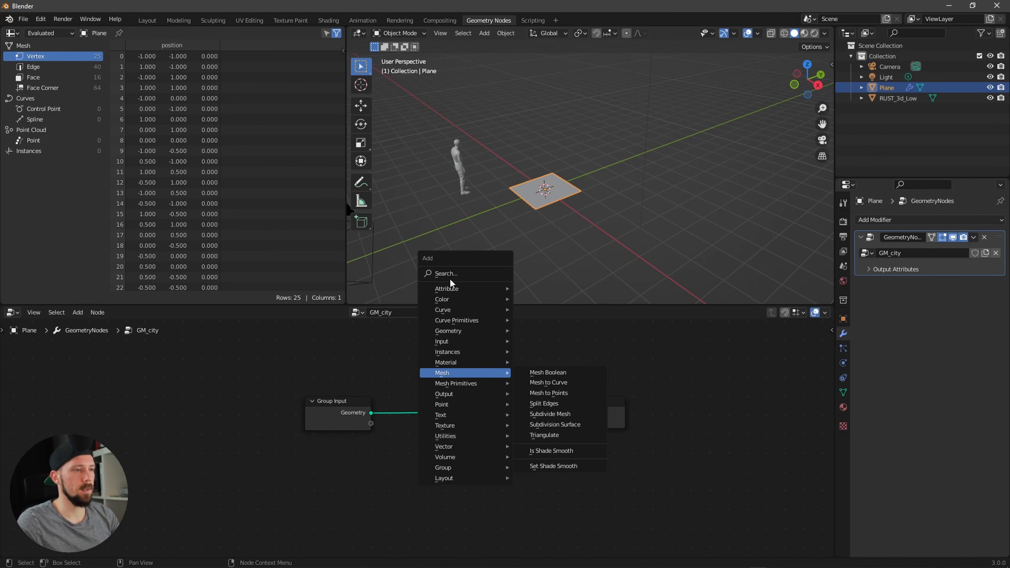
pyautogui.click(450, 278)
pyautogui.write('sub')
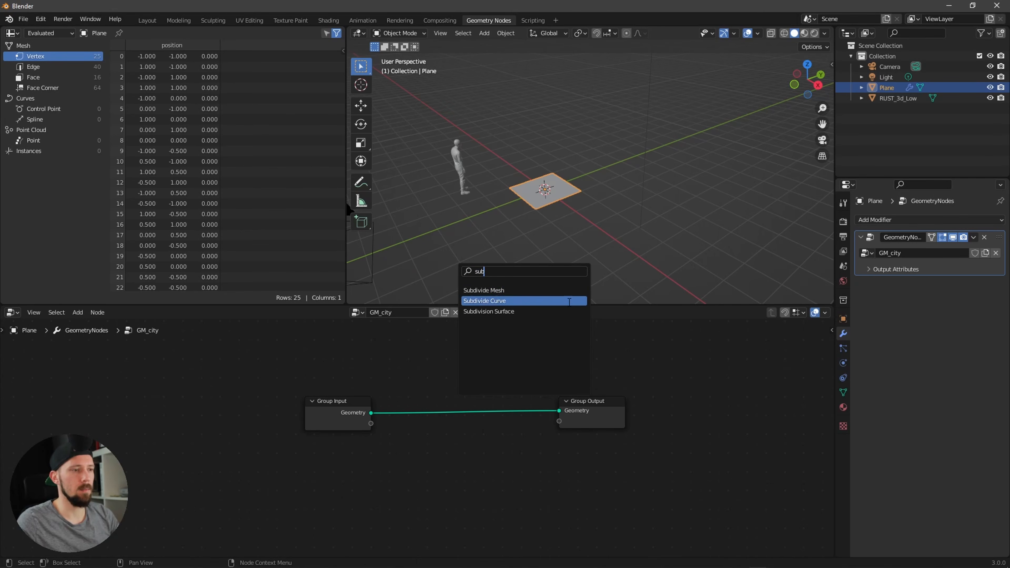
pyautogui.click(523, 310)
pyautogui.click(480, 408)
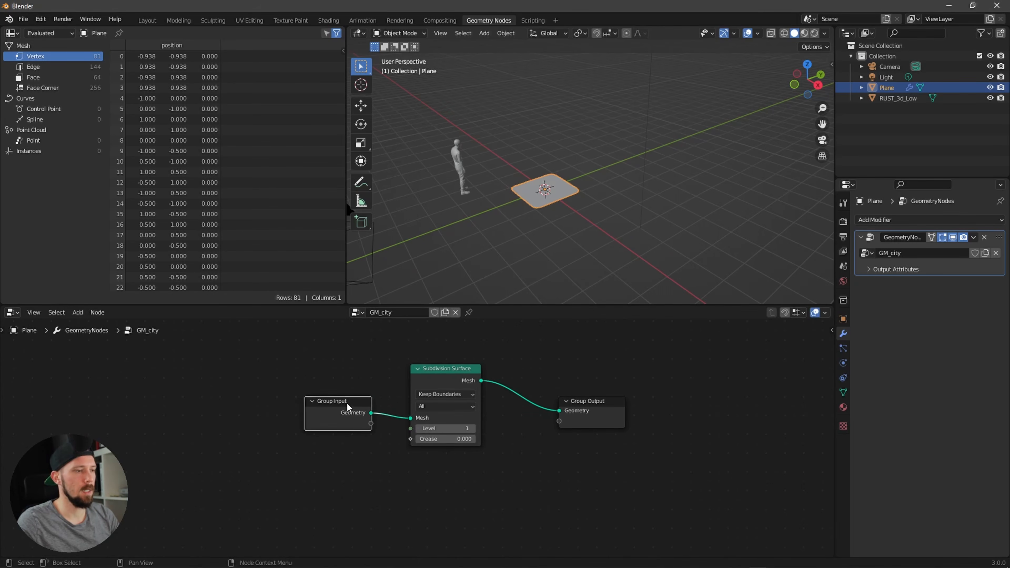
# Step: Rearrange the nodes and set the Subdivision Surface node's Crease to 1.000
pyautogui.moveTo(349, 406); pyautogui.dragTo(214, 406)
pyautogui.moveTo(447, 378); pyautogui.dragTo(340, 367)
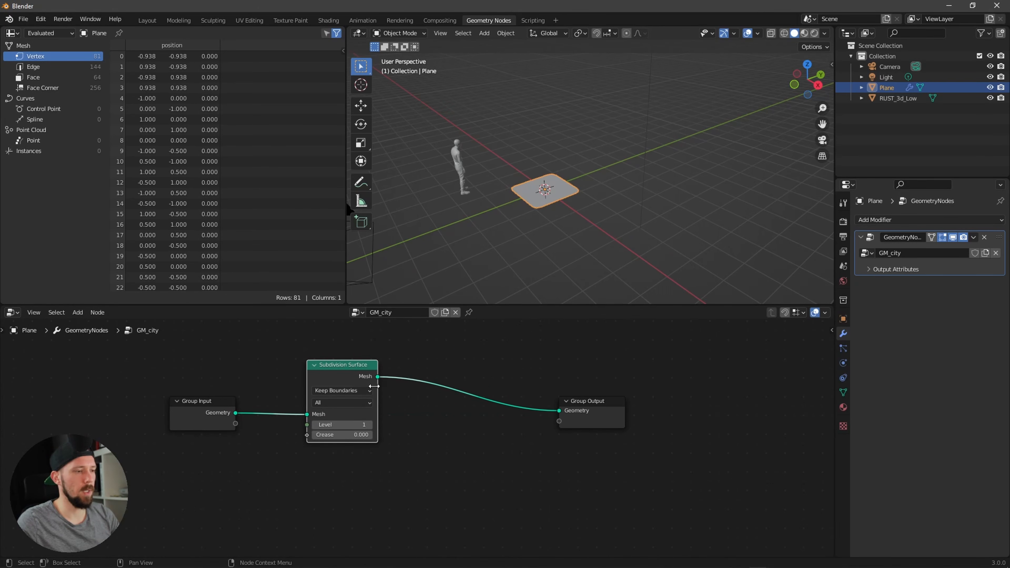
pyautogui.moveTo(346, 435); pyautogui.dragTo(633, 426)
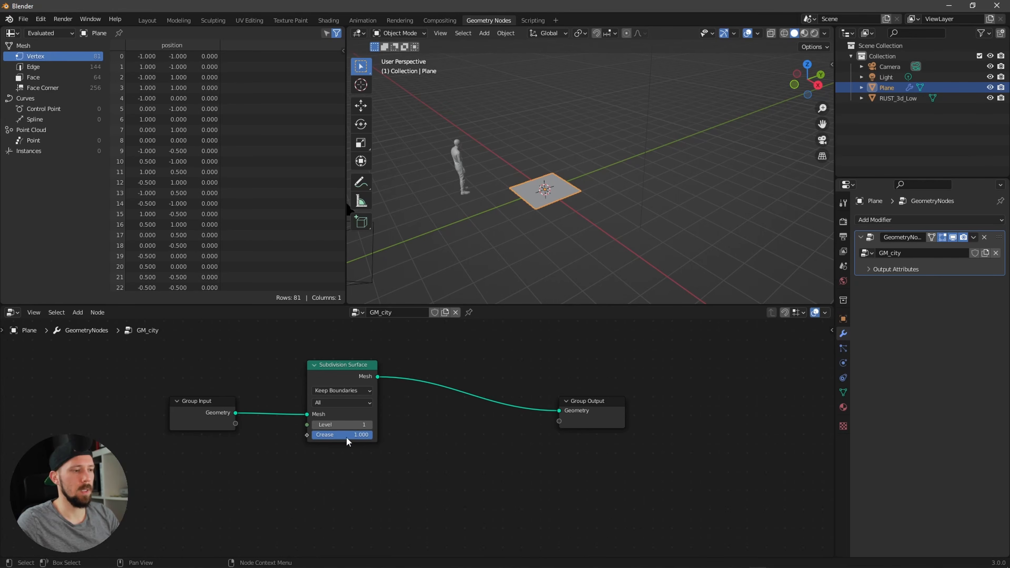
# Step: Duplicate the Subdivision Surface node and chain the copy after the first one
pyautogui.click(336, 384)
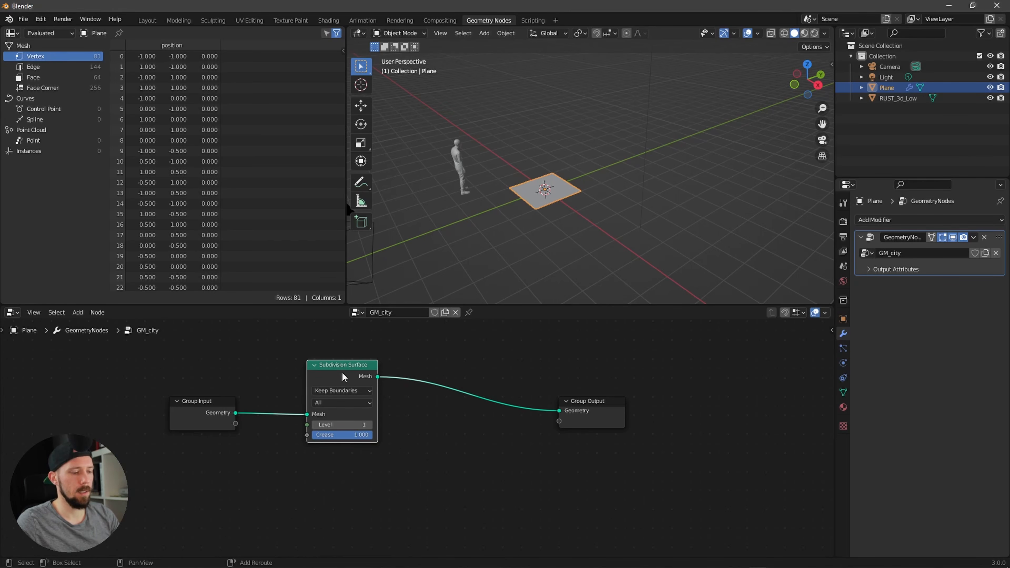
pyautogui.hotkey('shift', 'd')
pyautogui.click(449, 371)
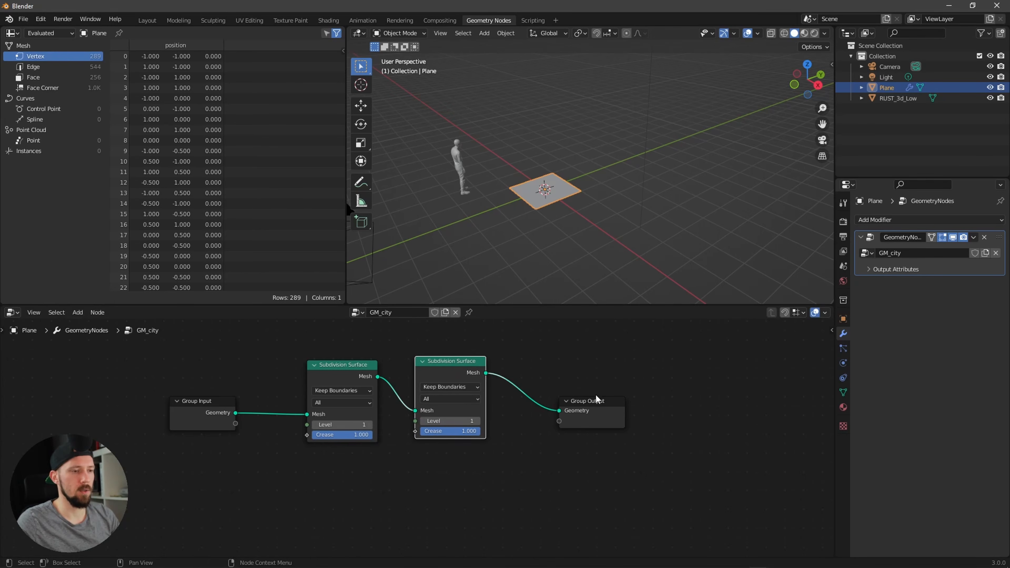
# Step: Insert a Set Position node before the Group Output
pyautogui.moveTo(596, 400); pyautogui.dragTo(712, 395)
pyautogui.hotkey('shift', 'a')
pyautogui.click(633, 351)
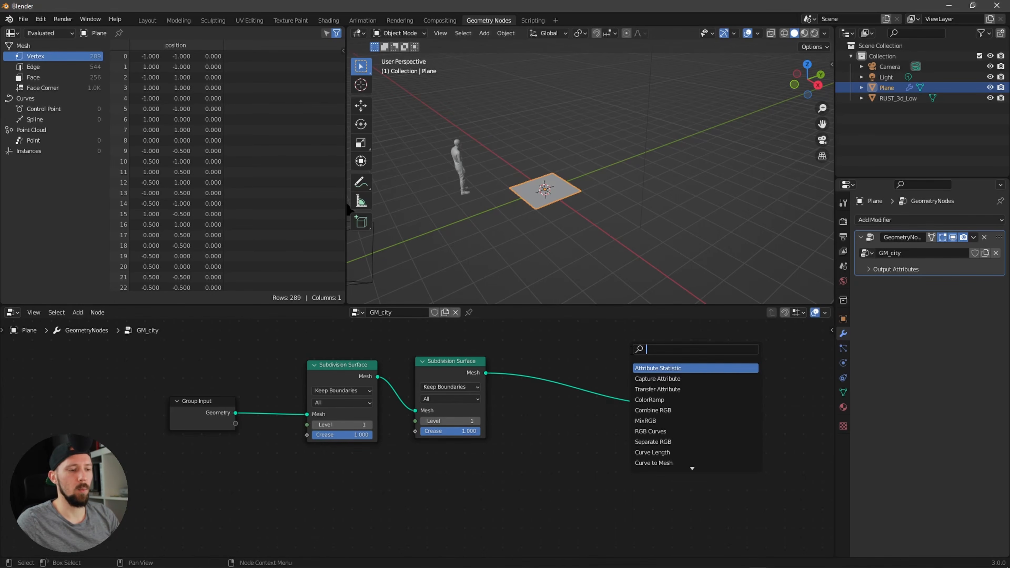
pyautogui.write('set')
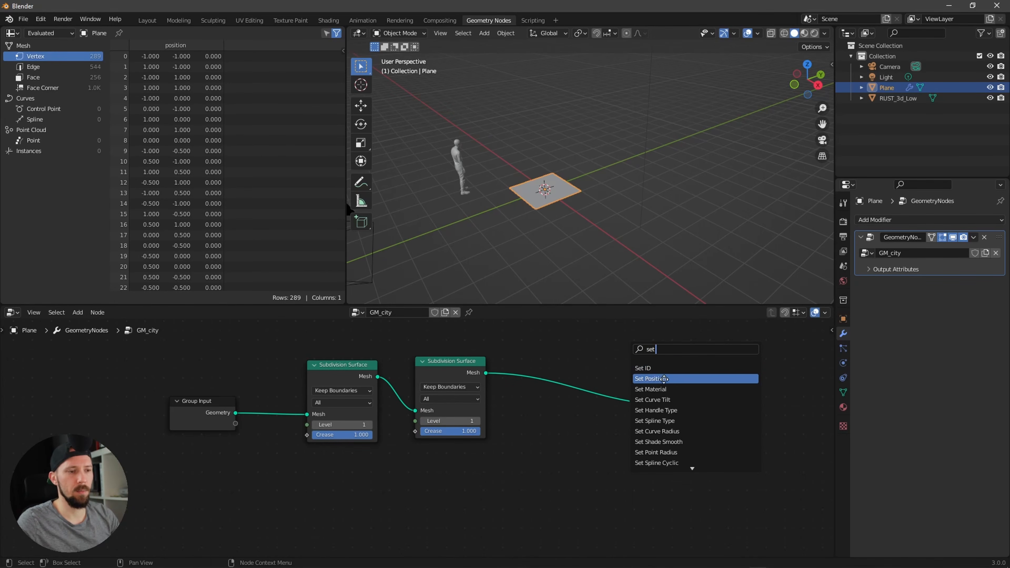
pyautogui.click(665, 380)
pyautogui.click(601, 392)
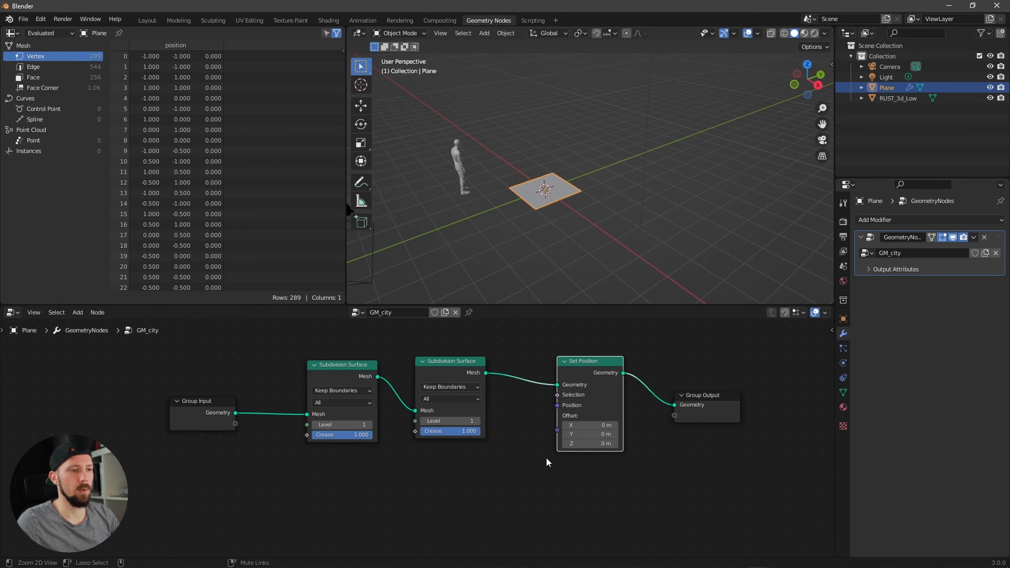
# Step: Add a Brick Texture node and connect its Color output to the Set Position Offset input
pyautogui.scroll(-3, 525, 478)
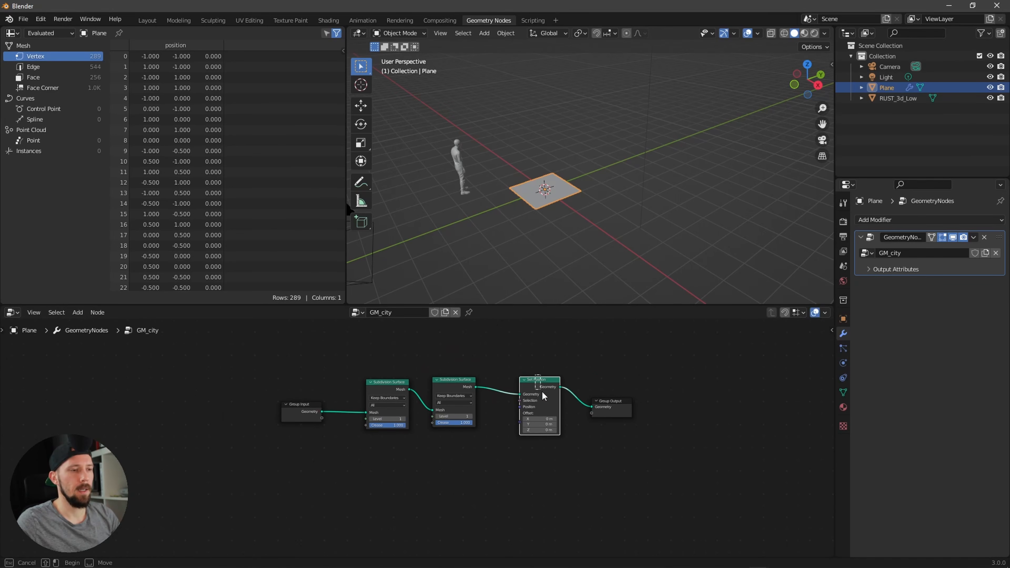
pyautogui.moveTo(542, 394); pyautogui.dragTo(547, 405)
pyautogui.moveTo(454, 490); pyautogui.dragTo(496, 459, button='middle')
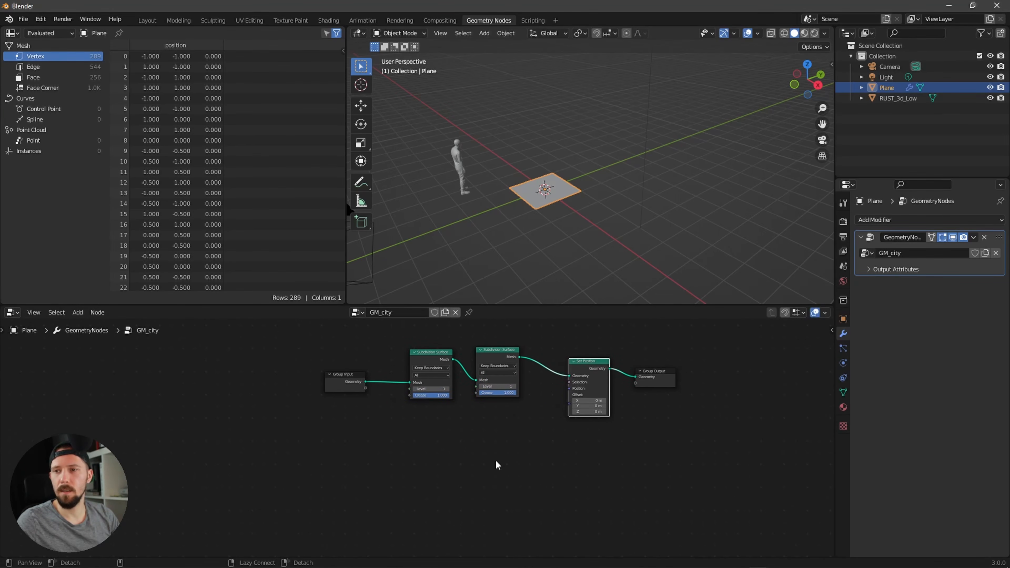
pyautogui.hotkey('shift', 'a')
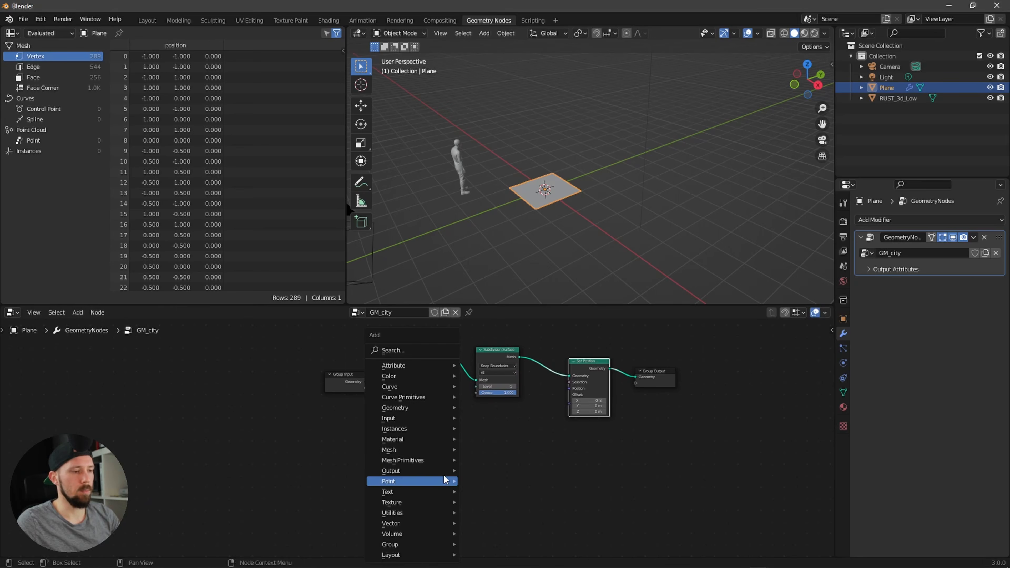
pyautogui.click(430, 351)
pyautogui.write('brick')
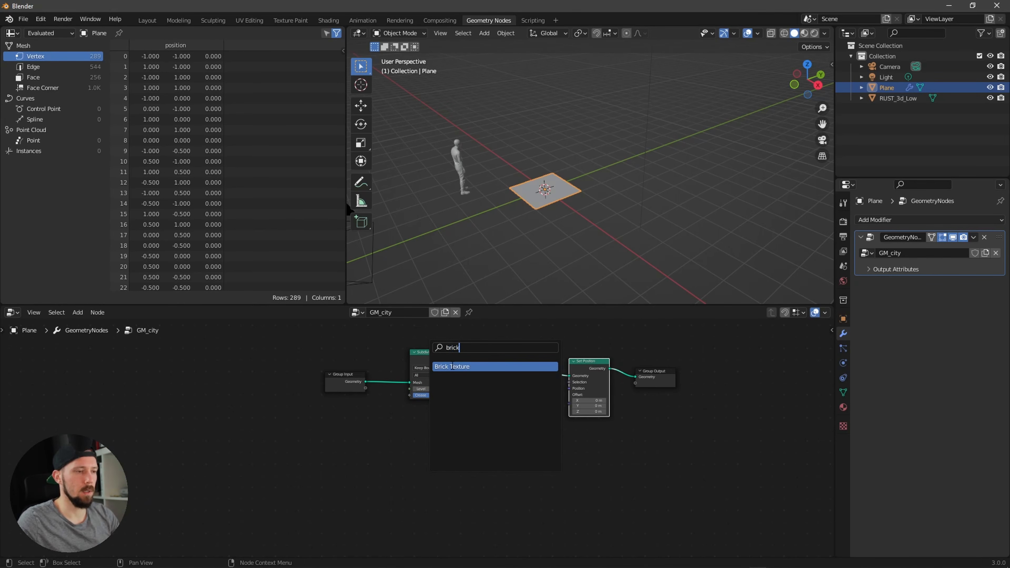
pyautogui.click(452, 366)
pyautogui.click(428, 453)
pyautogui.scroll(2, 422, 438)
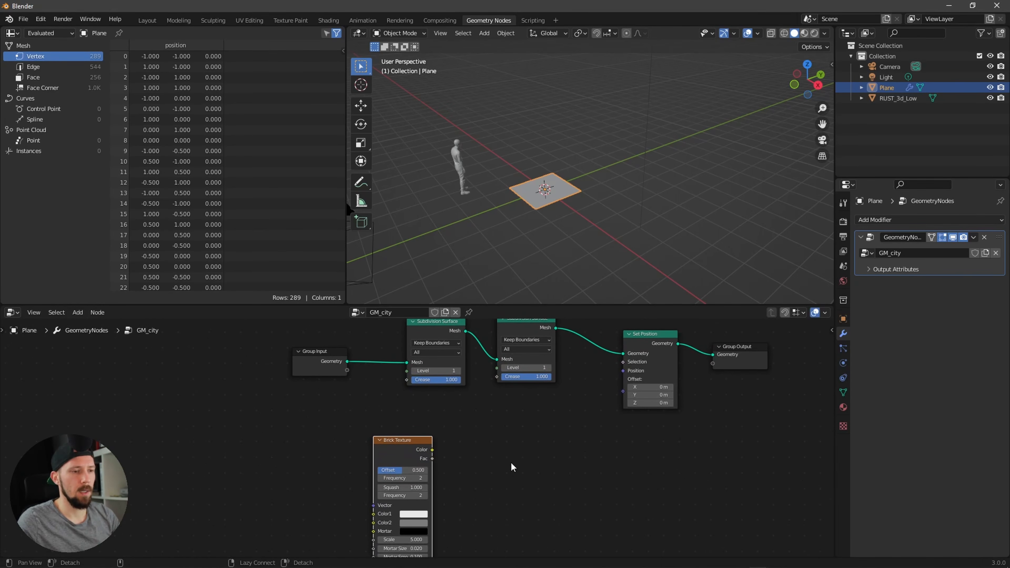
pyautogui.moveTo(433, 450); pyautogui.dragTo(622, 382)
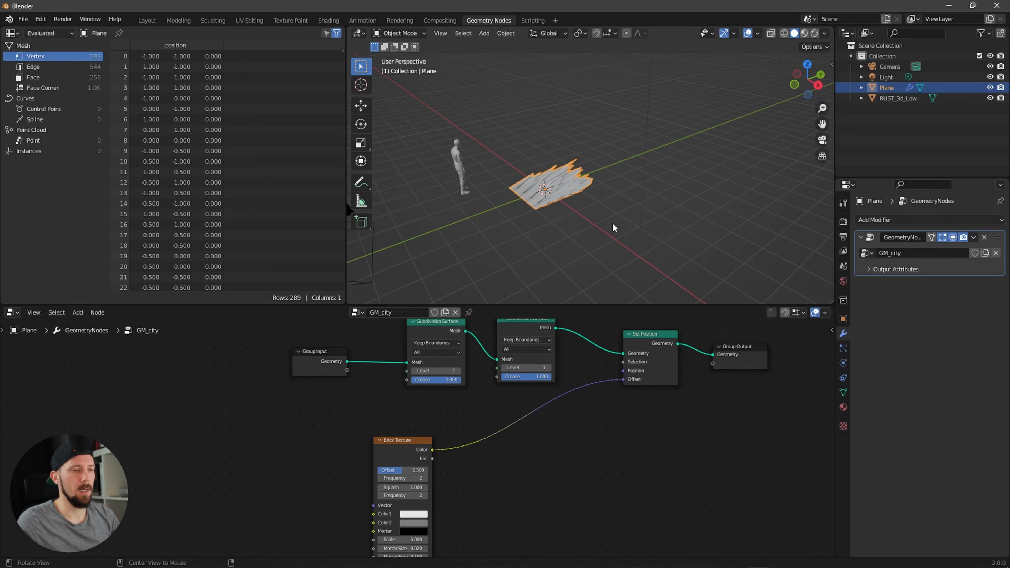
# Step: Insert a Vector Math node on the link between Brick Texture and the Offset input
pyautogui.moveTo(612, 223); pyautogui.dragTo(592, 283, button='middle')
pyautogui.hotkey('shift', 'a')
pyautogui.click(553, 350)
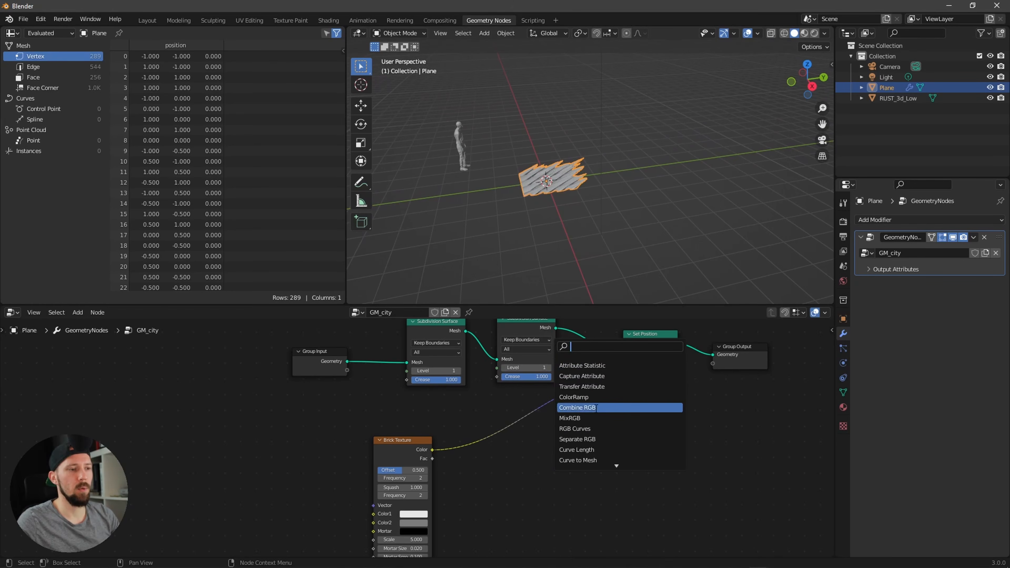
pyautogui.write('vect')
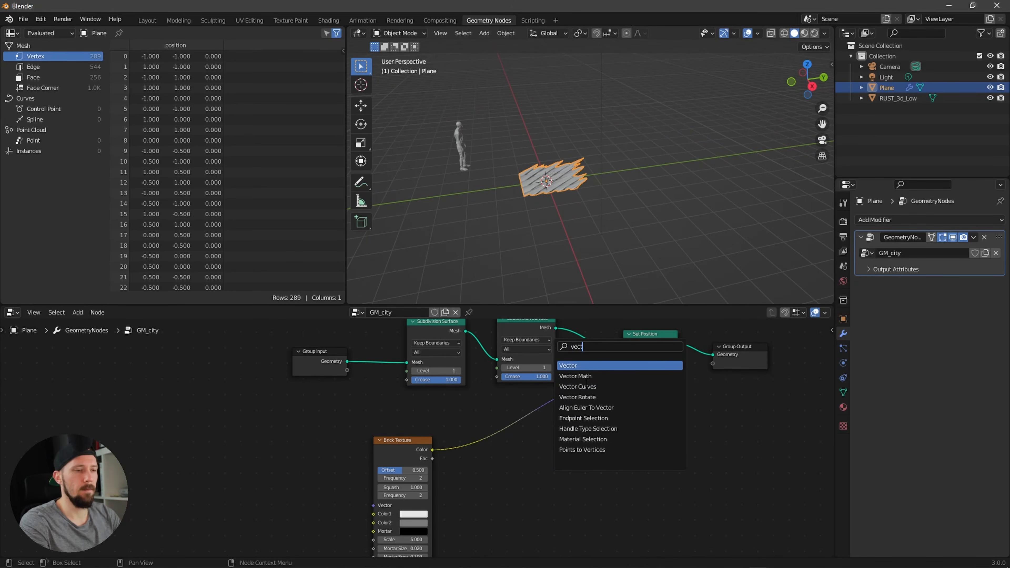
pyautogui.click(576, 376)
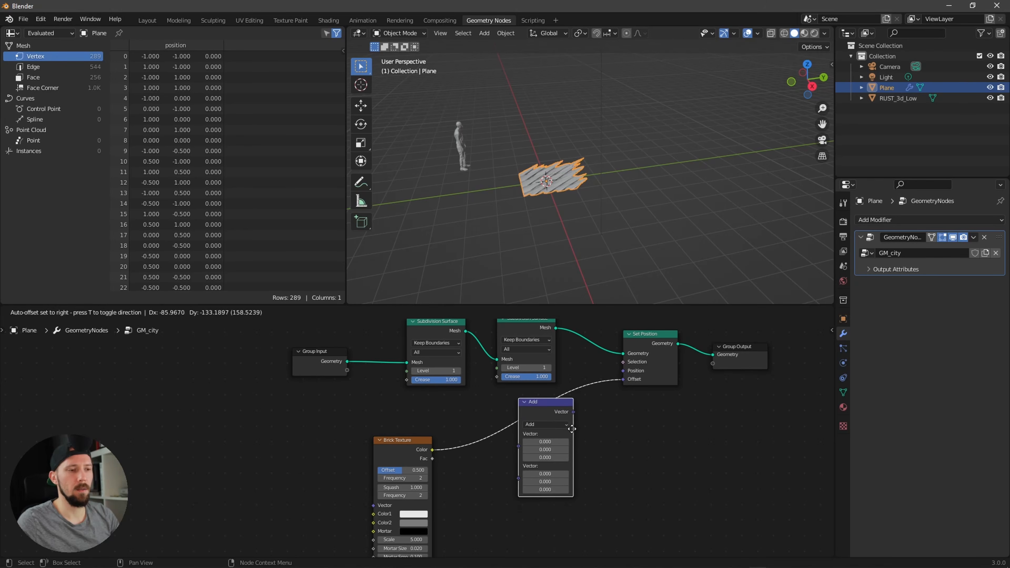
pyautogui.click(569, 429)
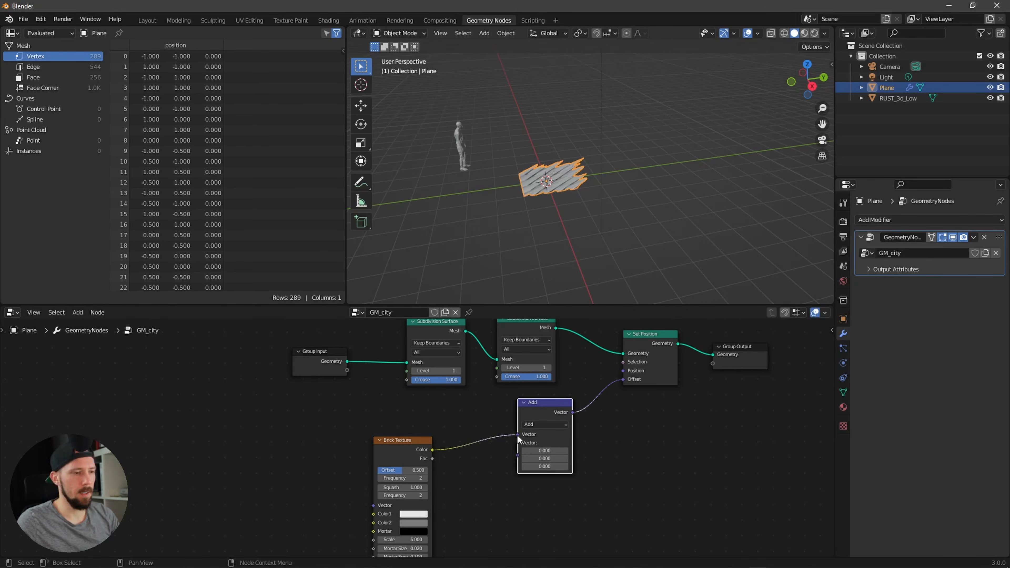
# Step: Switch the Vector Math operation to Scale and connect the Brick Texture Color to its Scale input
pyautogui.moveTo(516, 437); pyautogui.dragTo(518, 480)
pyautogui.click(548, 424)
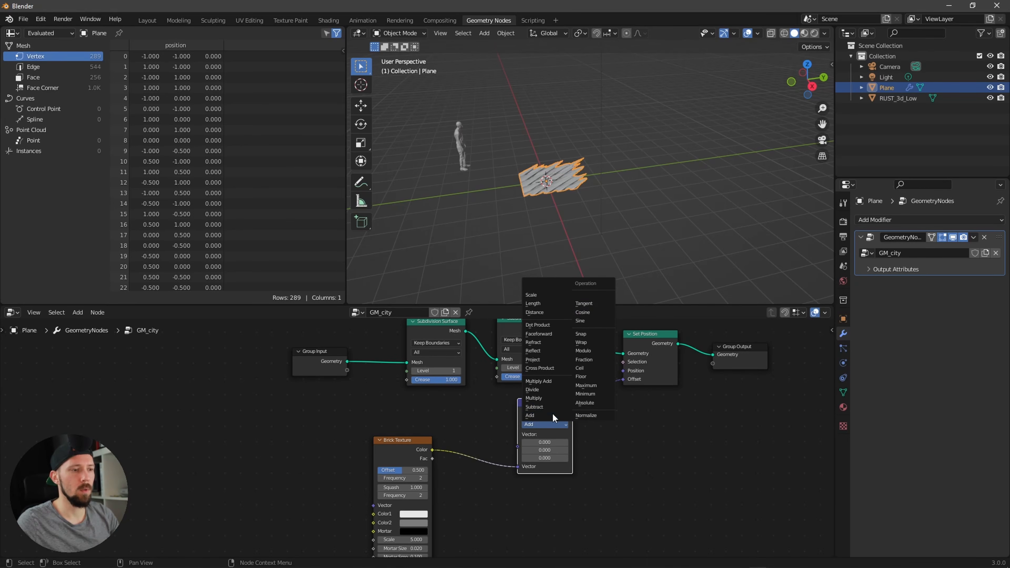
pyautogui.click(556, 296)
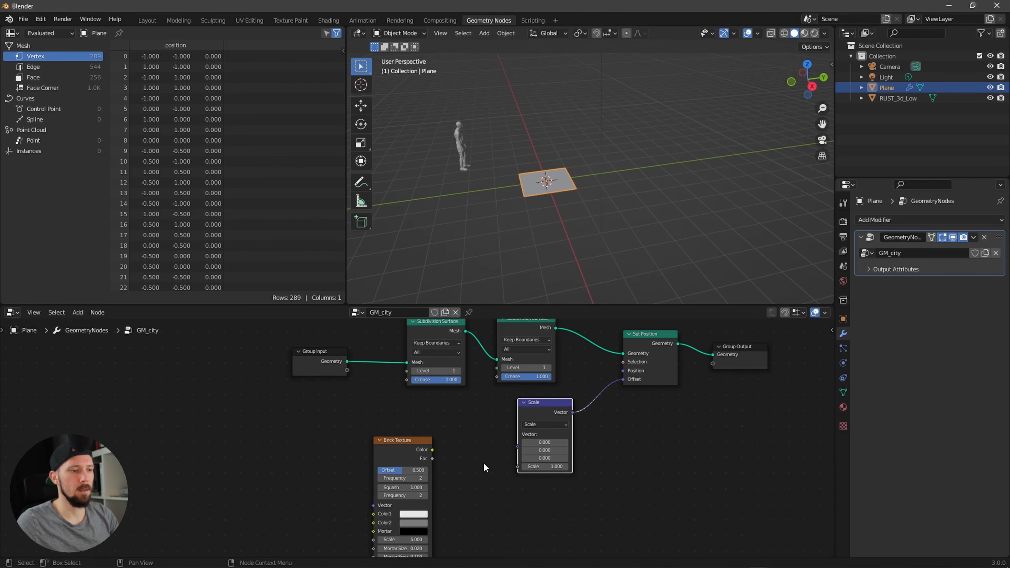
pyautogui.moveTo(431, 449); pyautogui.dragTo(517, 468)
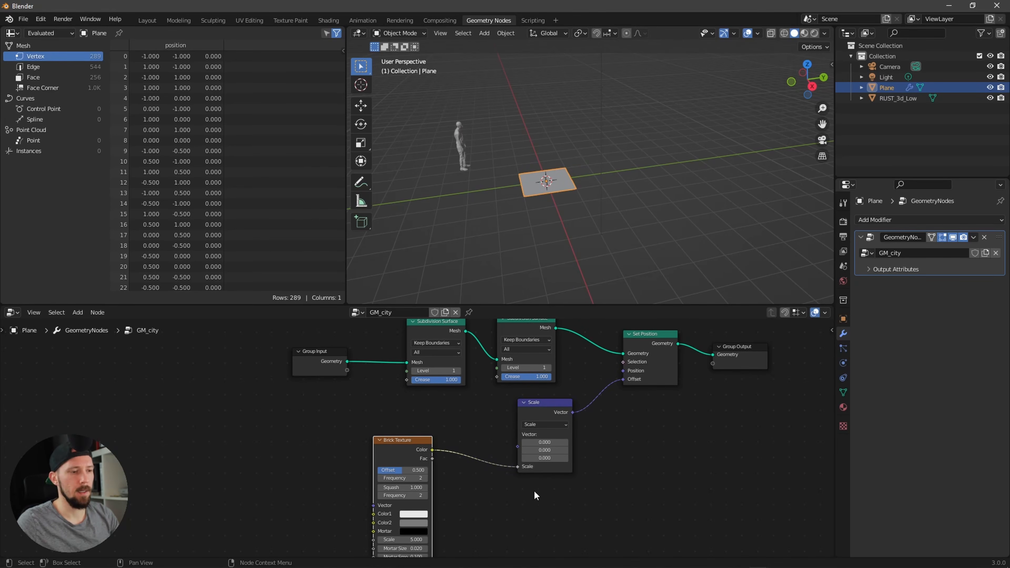
# Step: Set the Scale node's vector Z value to 1
pyautogui.click(545, 458)
pyautogui.write('1')
pyautogui.press('Return')
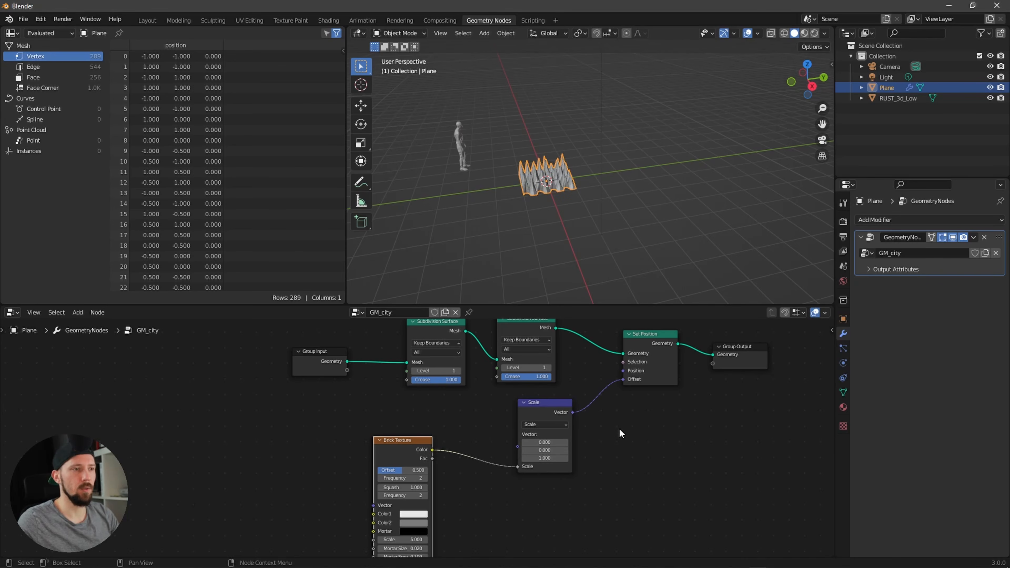
# Step: Set the Brick Texture's Color2 to black
pyautogui.keyDown('alt'); pyautogui.moveTo(522, 194); pyautogui.dragTo(633, 207); pyautogui.keyUp('alt')
pyautogui.keyDown('alt'); pyautogui.keyDown('shift'); pyautogui.moveTo(533, 231); pyautogui.dragTo(588, 231); pyautogui.keyUp('shift'); pyautogui.keyUp('alt')
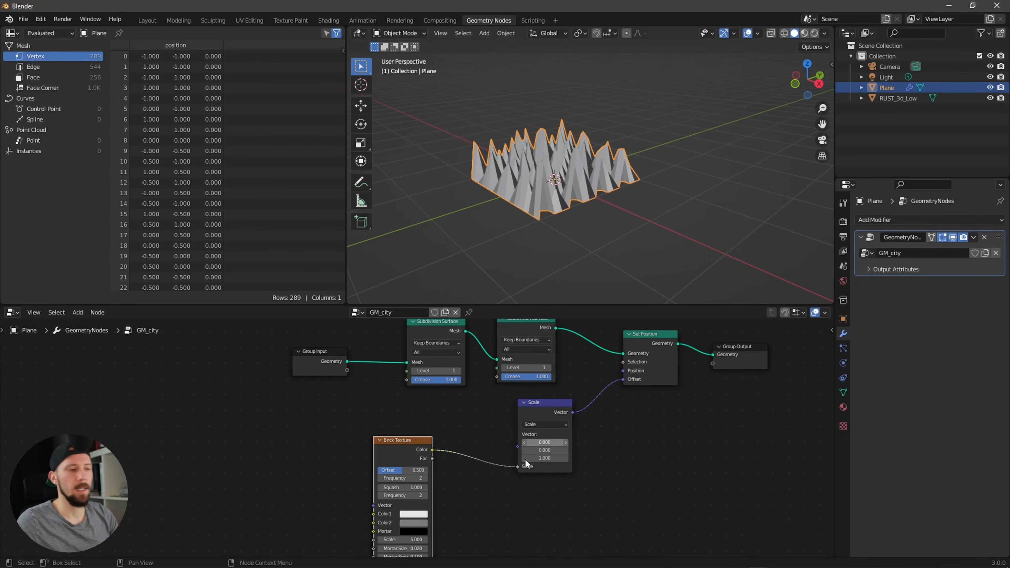
pyautogui.keyDown('alt'); pyautogui.moveTo(459, 519); pyautogui.dragTo(512, 482); pyautogui.keyUp('alt')
pyautogui.scroll(2, 513, 484)
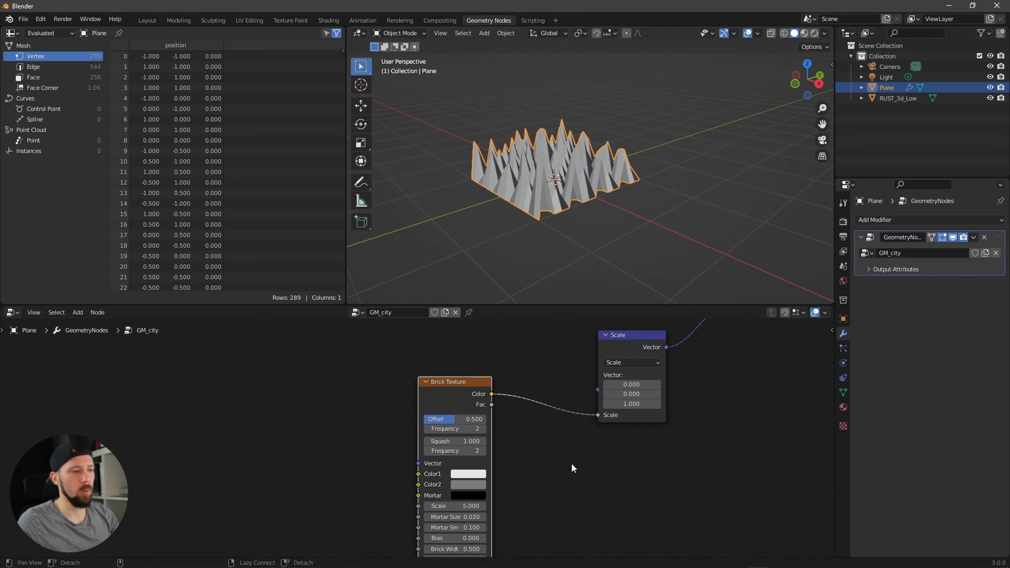
pyautogui.click(476, 483)
pyautogui.moveTo(534, 382); pyautogui.dragTo(541, 428)
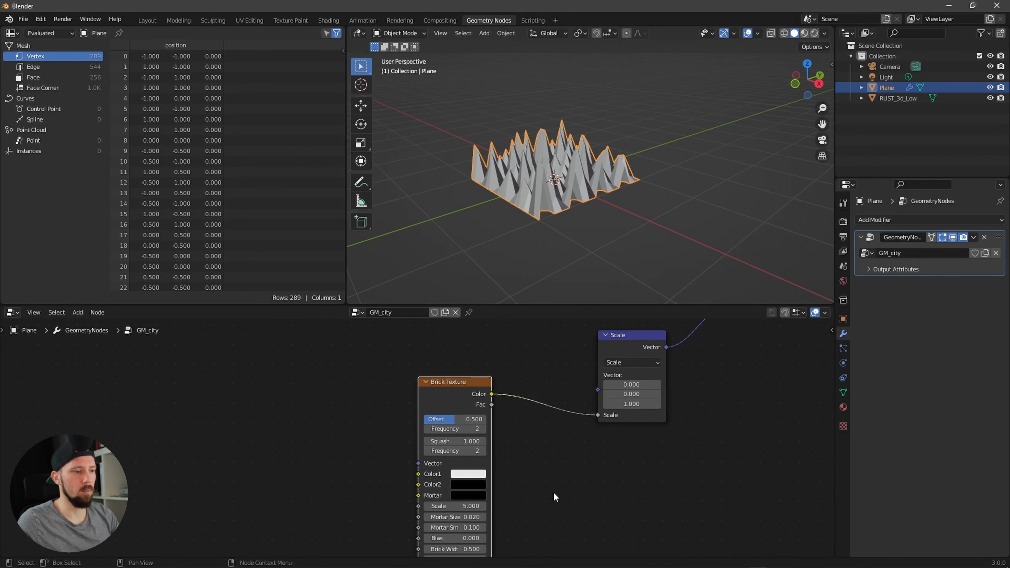
# Step: Set the Brick Texture Scale to 6
pyautogui.click(457, 506)
pyautogui.write('6')
pyautogui.press('Return')
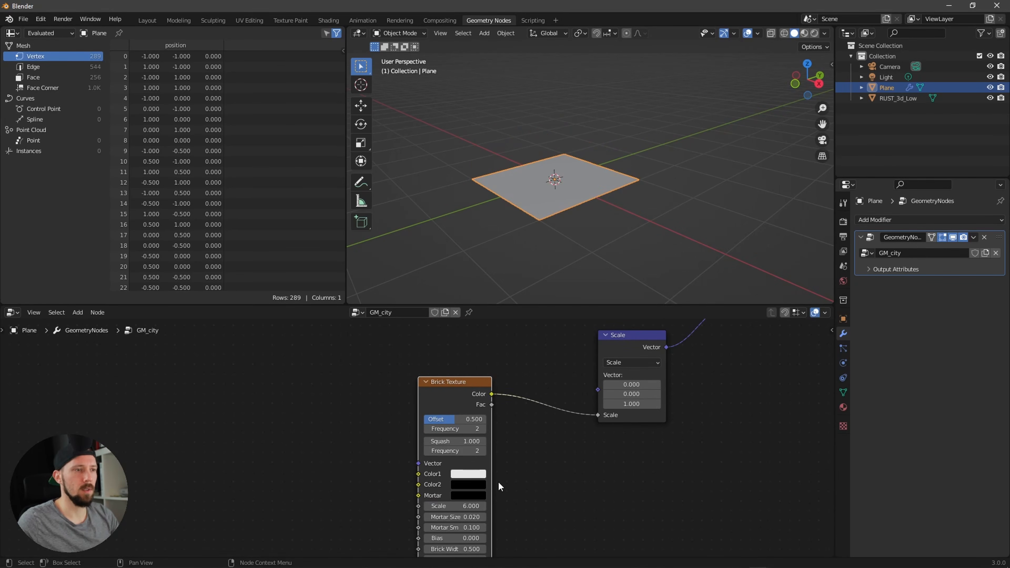
# Step: Add a Voronoi Texture node and connect its Distance output to the Brick Texture Vector input
pyautogui.keyDown('alt'); pyautogui.moveTo(356, 454); pyautogui.dragTo(400, 447); pyautogui.keyUp('alt')
pyautogui.hotkey('shift', 'a')
pyautogui.click(381, 351)
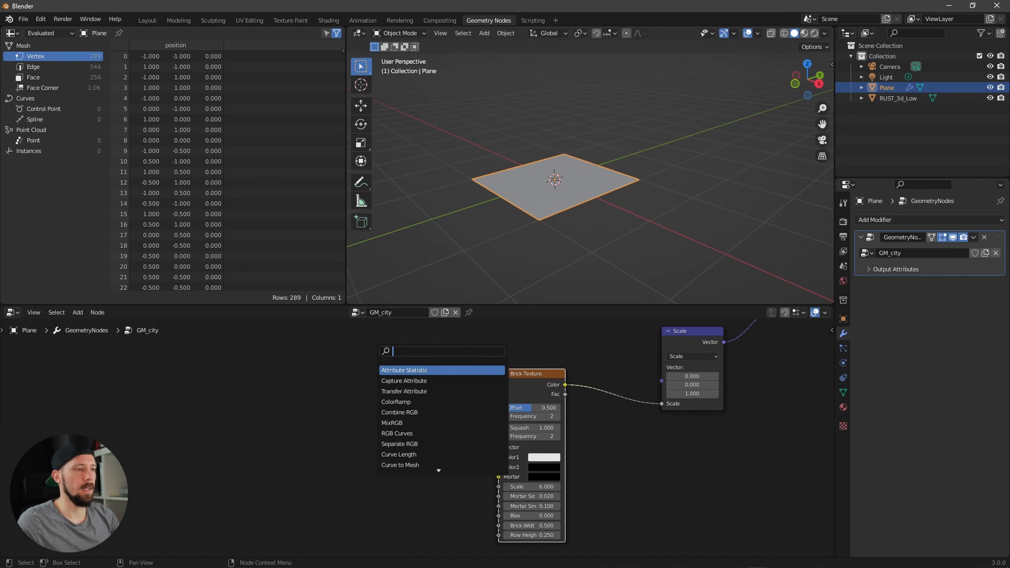
pyautogui.write('vorn')
pyautogui.click(392, 370)
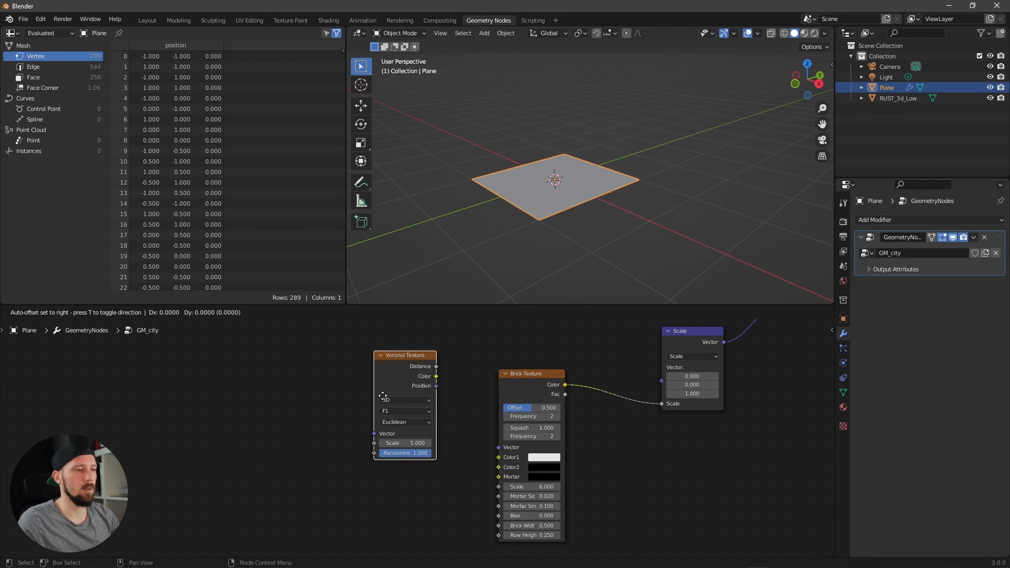
pyautogui.click(400, 454)
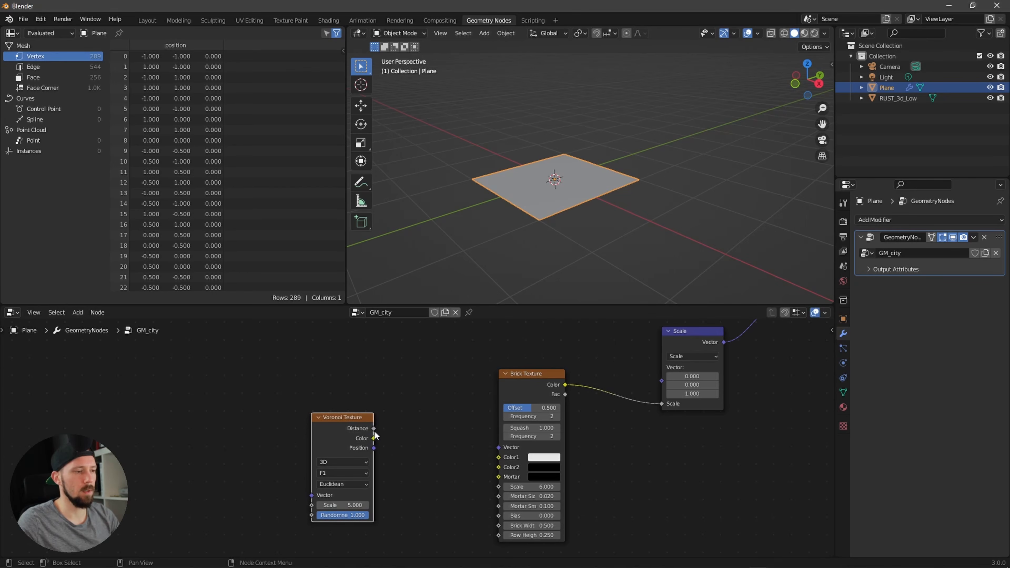
pyautogui.moveTo(373, 429); pyautogui.dragTo(497, 454)
# Step: Set the Voronoi Texture feature to F2 and its distance metric to Chebychev
pyautogui.moveTo(407, 473); pyautogui.dragTo(452, 468, button='middle')
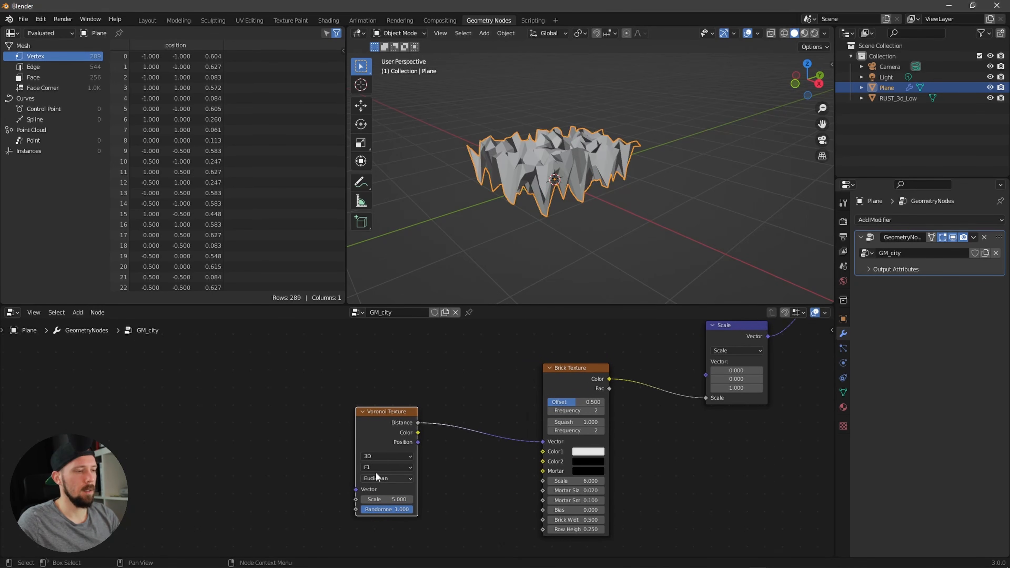
pyautogui.click(396, 468)
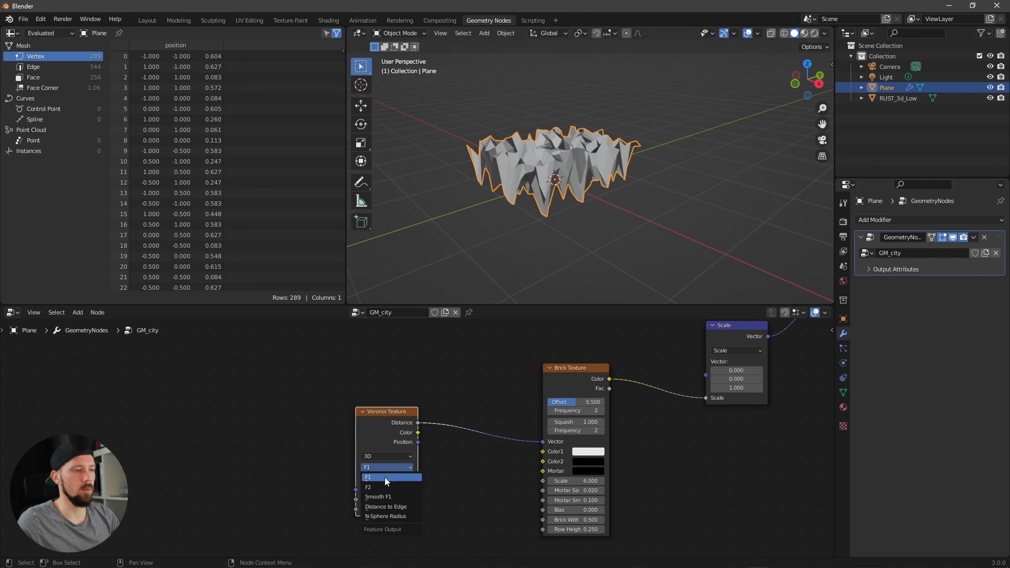
pyautogui.click(382, 486)
pyautogui.click(397, 478)
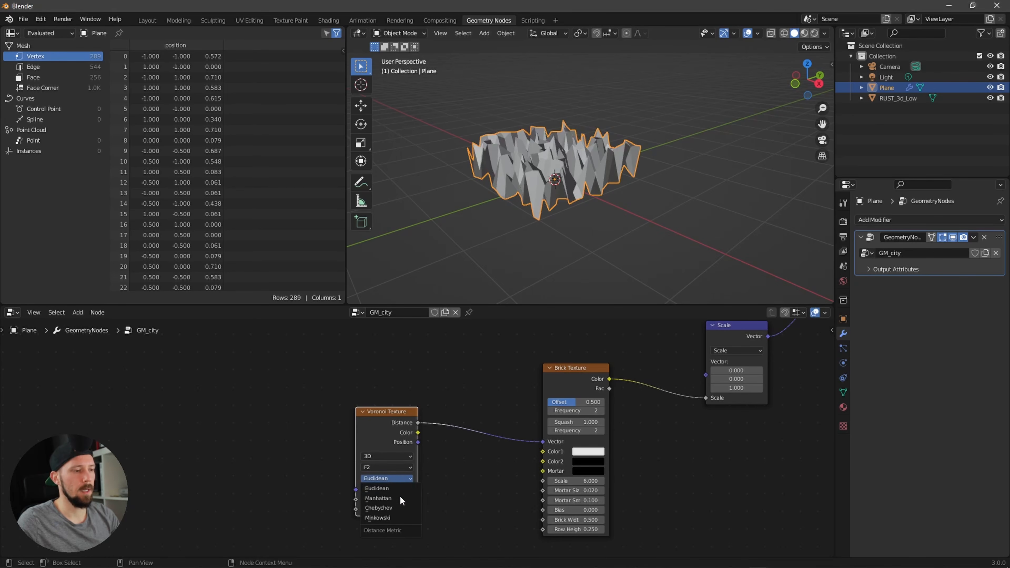
pyautogui.click(401, 509)
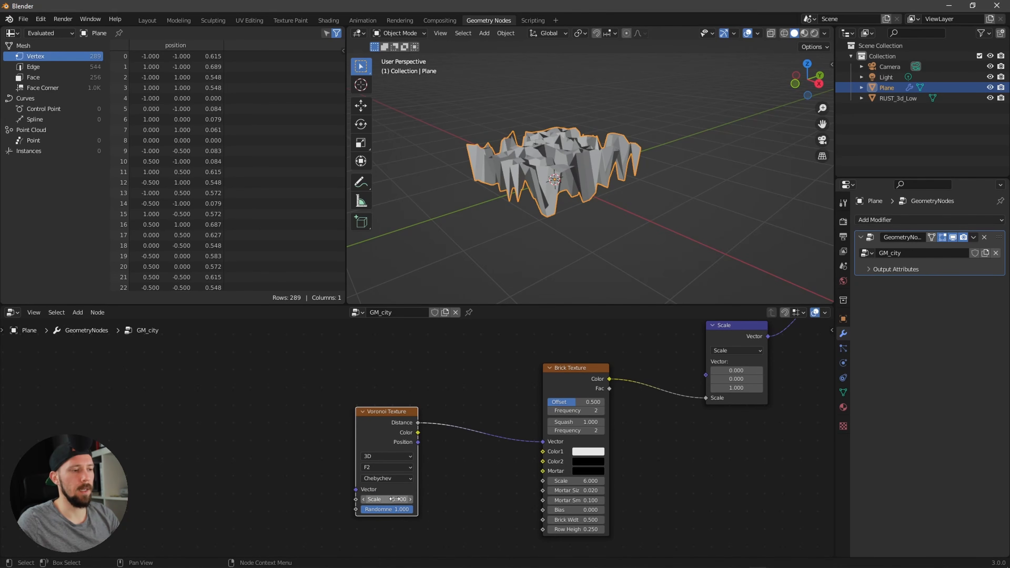
# Step: Set the Voronoi Texture Scale to 6
pyautogui.click(409, 499)
pyautogui.write('6')
pyautogui.press('Return')
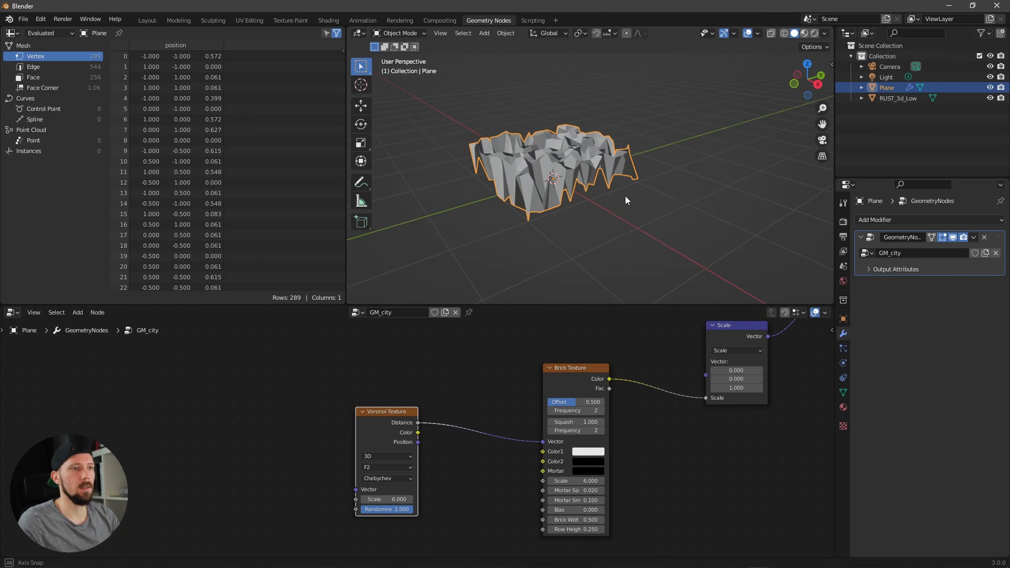
# Step: Raise the first Subdivision Surface node's Level to 5
pyautogui.moveTo(625, 195); pyautogui.dragTo(581, 204, button='middle')
pyautogui.moveTo(667, 354); pyautogui.dragTo(617, 382, button='middle')
pyautogui.keyDown('alt'); pyautogui.moveTo(695, 334); pyautogui.dragTo(612, 409); pyautogui.keyUp('alt')
pyautogui.click(507, 392)
pyautogui.click(506, 391)
pyautogui.click(506, 392)
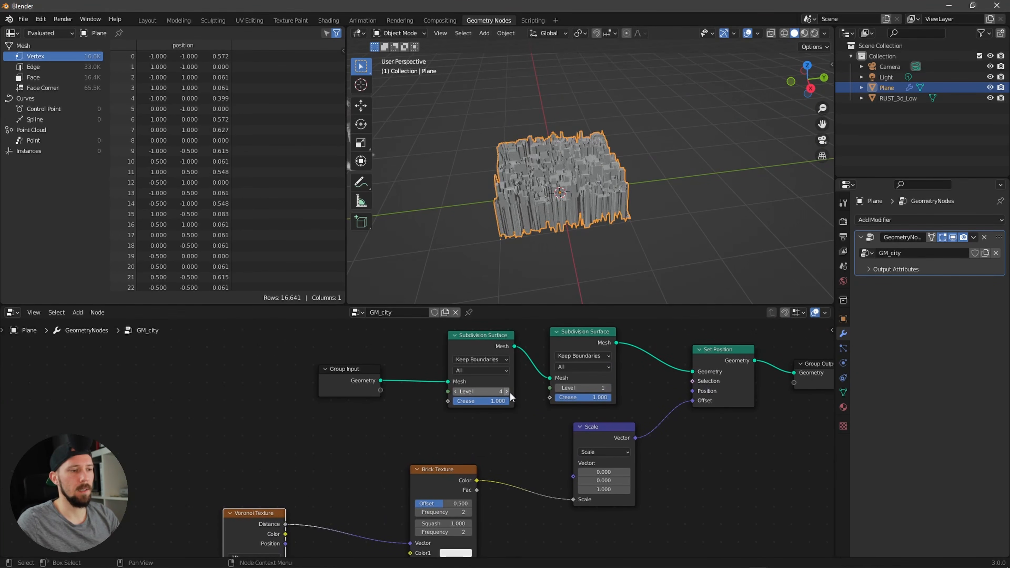
pyautogui.click(507, 392)
# Step: Orbit and zoom the viewport to inspect the generated city blocks from several angles
pyautogui.moveTo(617, 259); pyautogui.dragTo(597, 271, button='middle')
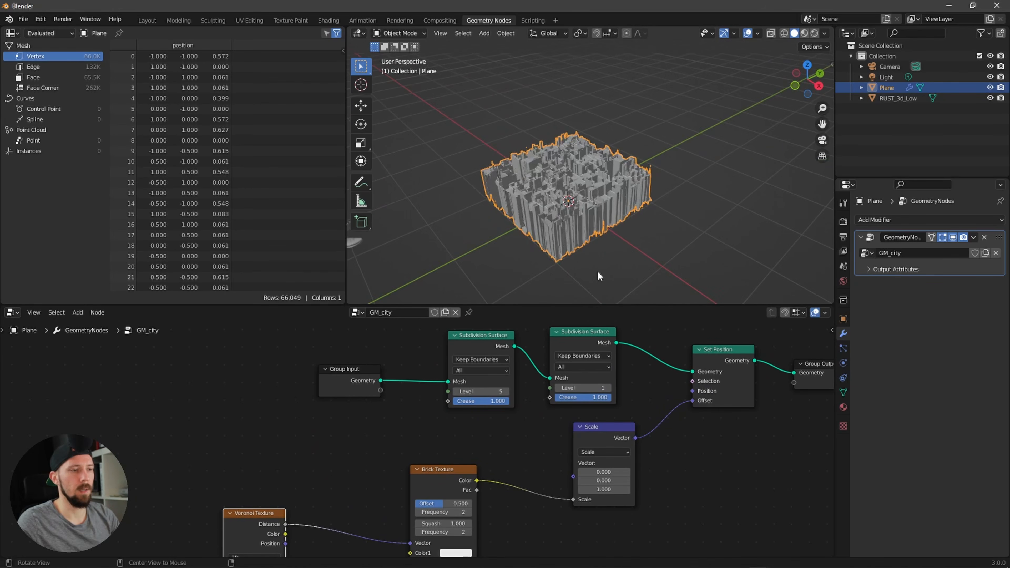
pyautogui.scroll(4, 710, 217)
pyautogui.keyDown('alt'); pyautogui.moveTo(709, 213); pyautogui.dragTo(595, 244); pyautogui.keyUp('alt')
pyautogui.scroll(3, 641, 242)
pyautogui.scroll(-5, 594, 246)
pyautogui.moveTo(630, 214)
pyautogui.mouseDown(button='middle')
pyautogui.moveTo(581, 233)
pyautogui.moveTo(642, 219)
pyautogui.mouseUp(button='middle')
pyautogui.keyDown('alt'); pyautogui.moveTo(643, 220); pyautogui.dragTo(567, 242); pyautogui.keyUp('alt')
pyautogui.scroll(5, 645, 216)
pyautogui.scroll(-4, 660, 229)
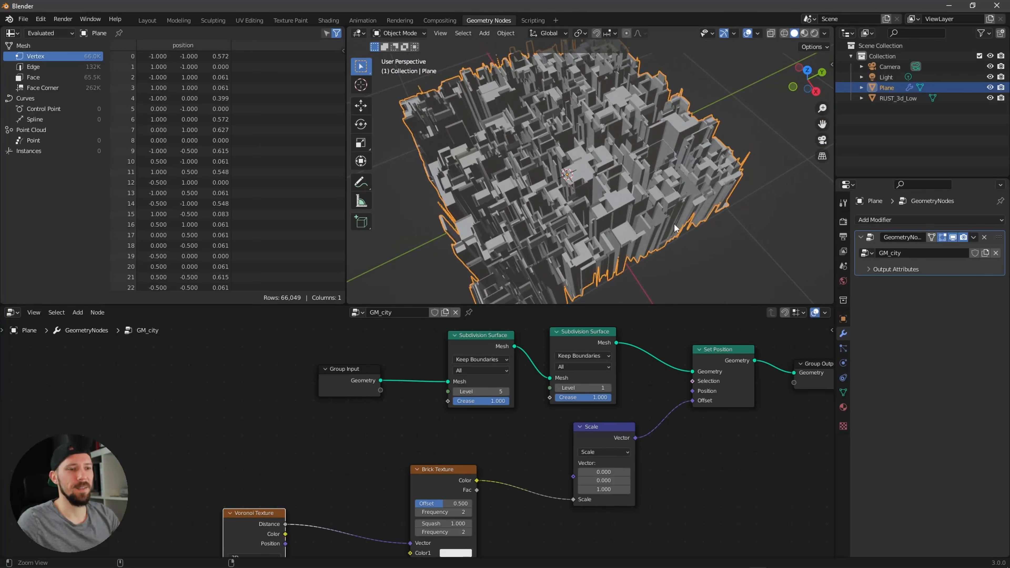
pyautogui.scroll(-1, 610, 242)
pyautogui.keyDown('alt'); pyautogui.moveTo(677, 228); pyautogui.dragTo(647, 232); pyautogui.keyUp('alt')
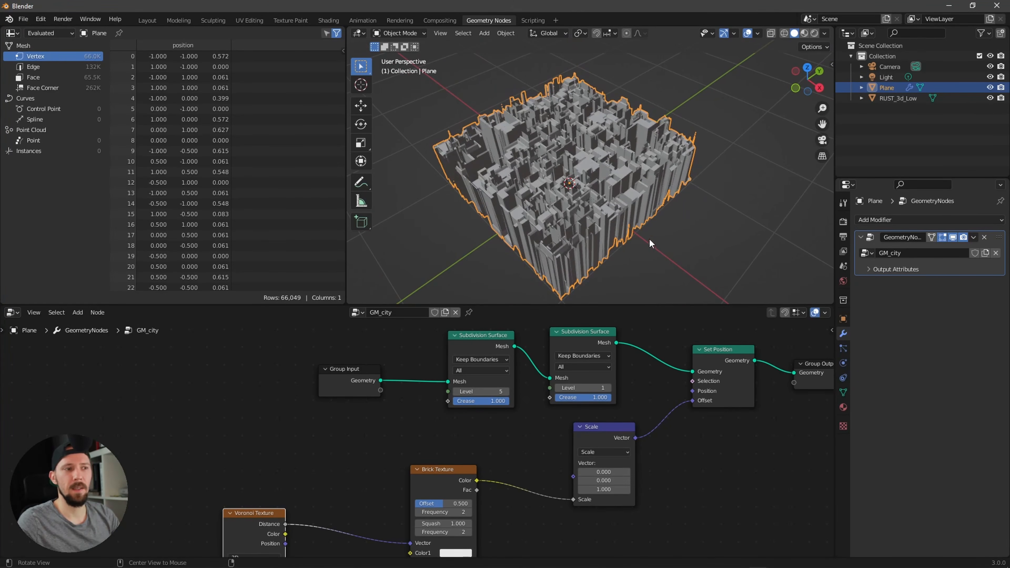
# Step: Insert a Set Material node between Set Position and Group Output
pyautogui.moveTo(682, 341); pyautogui.dragTo(479, 402, button='middle')
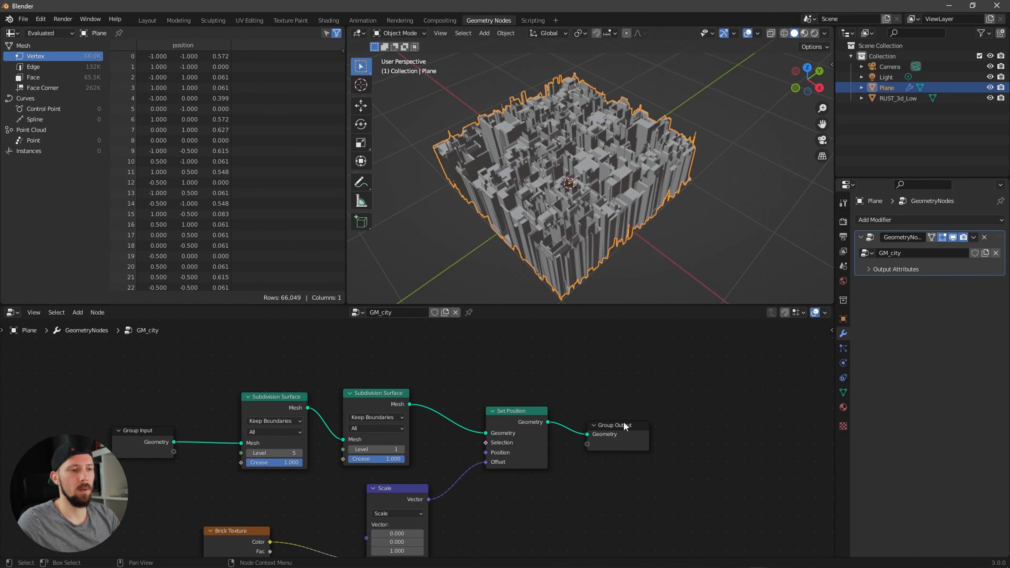
pyautogui.hotkey('shift', 'a')
pyautogui.click(672, 350)
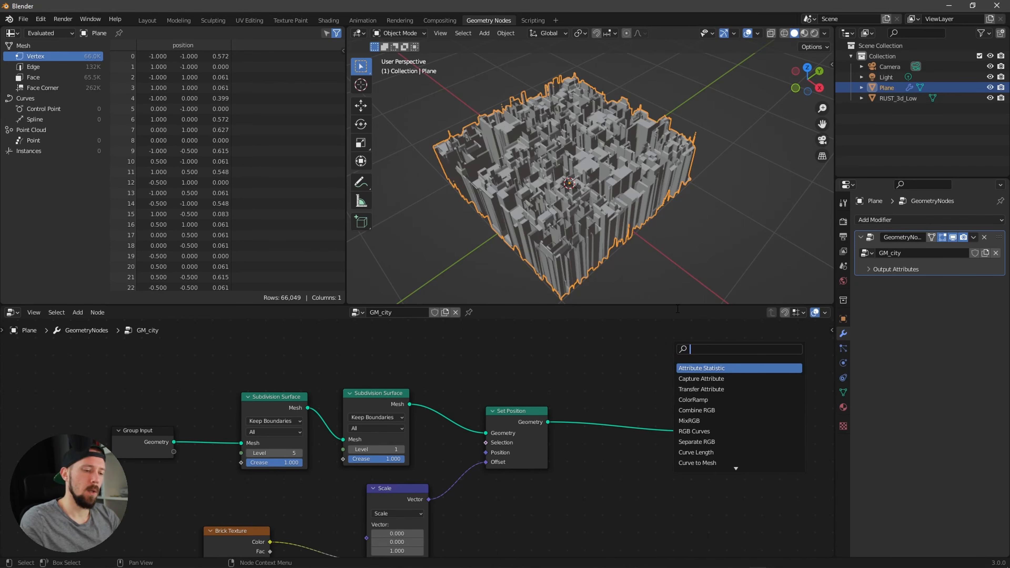
pyautogui.write('mater')
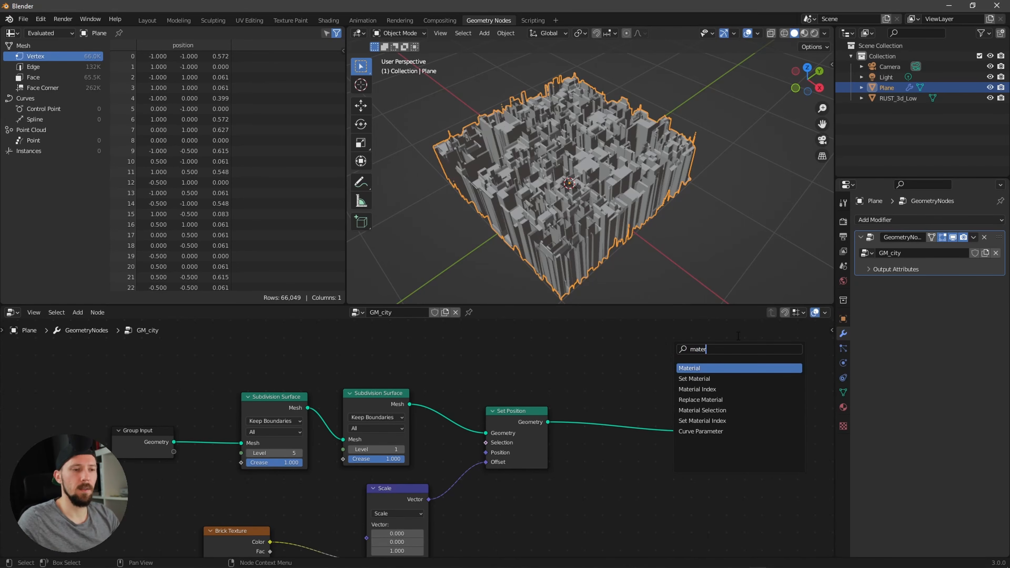
pyautogui.click(725, 379)
pyautogui.click(648, 429)
pyautogui.keyDown('ctrl'); pyautogui.moveTo(667, 416); pyautogui.dragTo(622, 392, button='middle'); pyautogui.keyUp('ctrl')
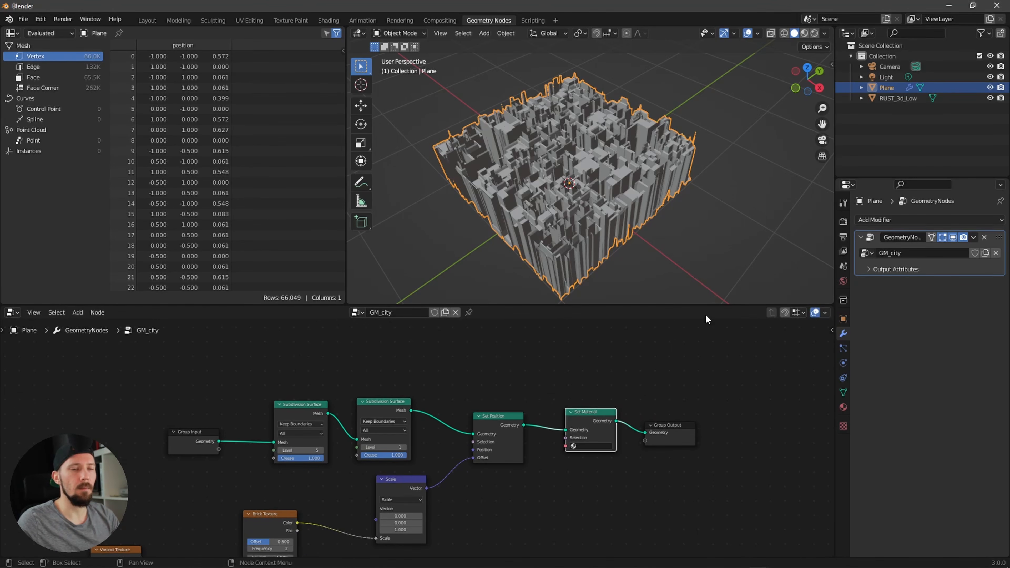
# Step: Create a new material for the plane and name it M_city
pyautogui.hotkey('alt', 'a')
pyautogui.click(600, 231)
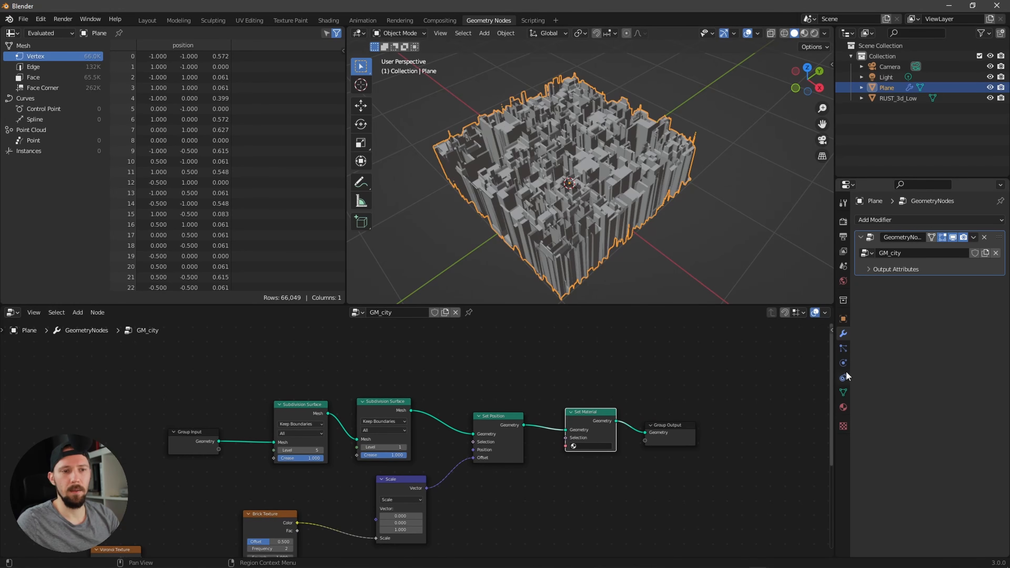
pyautogui.click(843, 407)
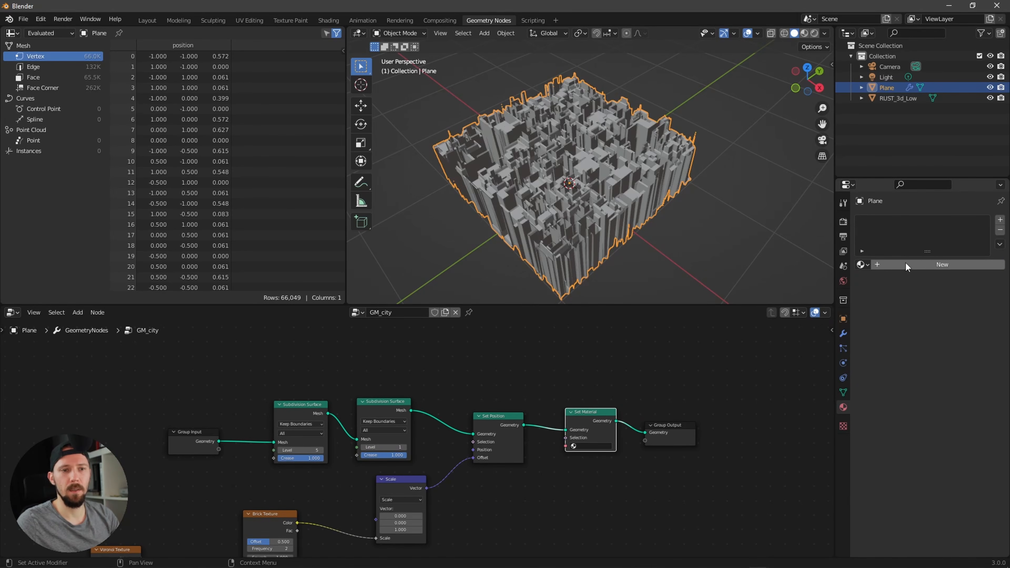
pyautogui.click(906, 263)
pyautogui.write('M_c')
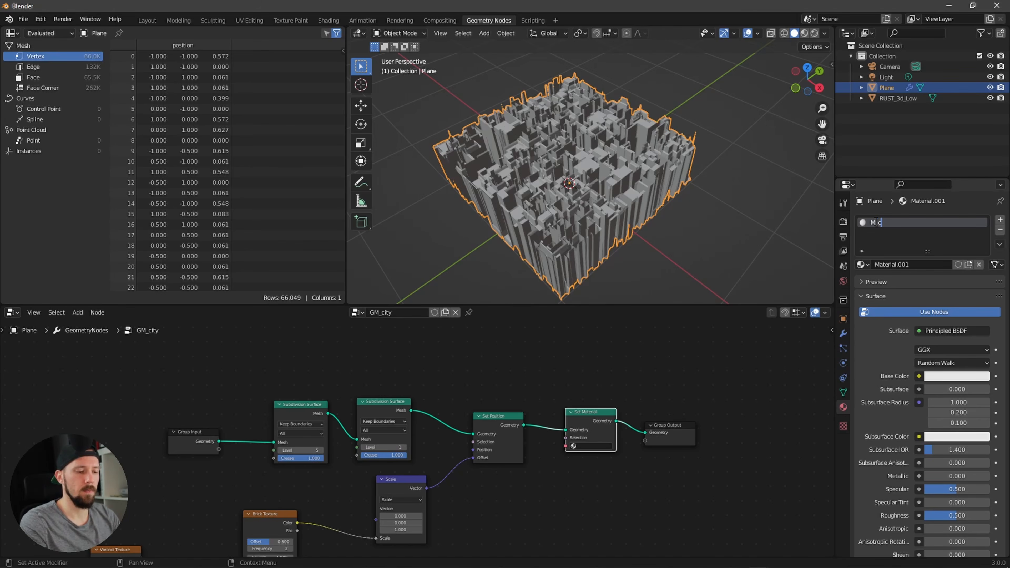
pyautogui.write('ity')
pyautogui.press('Return')
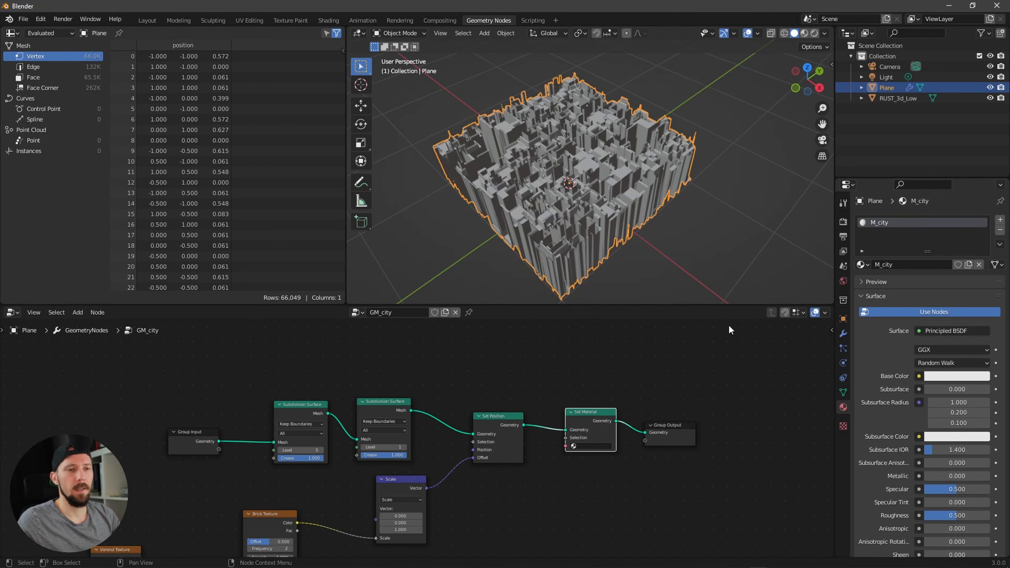
# Step: Assign the M_city material in the Set Material node
pyautogui.click(587, 446)
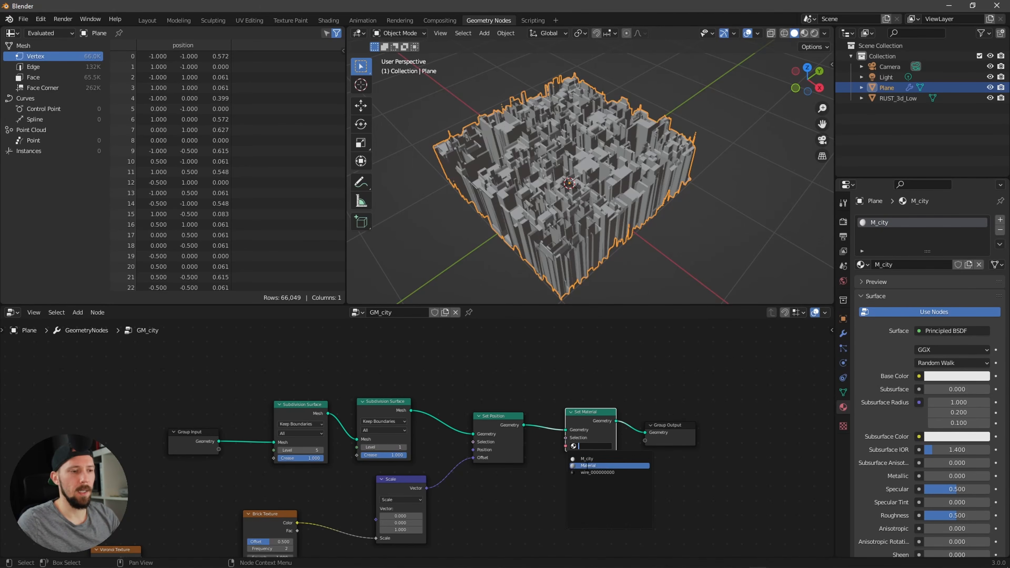
pyautogui.click(607, 459)
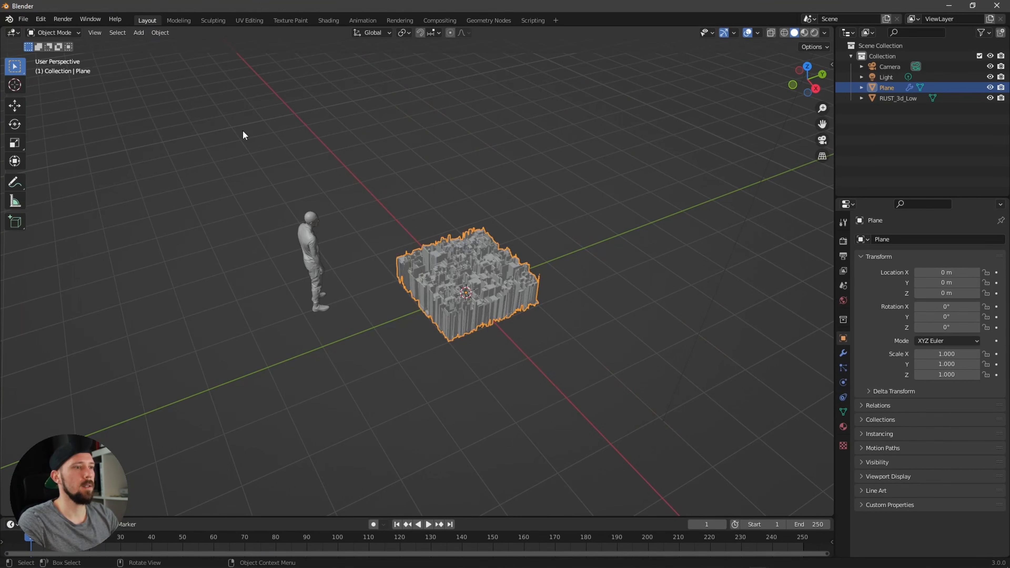
pyautogui.moveTo(600, 262)
pyautogui.mouseDown(button='middle')
pyautogui.moveTo(584, 269)
pyautogui.moveTo(615, 262)
pyautogui.moveTo(594, 267)
pyautogui.mouseUp(button='middle')
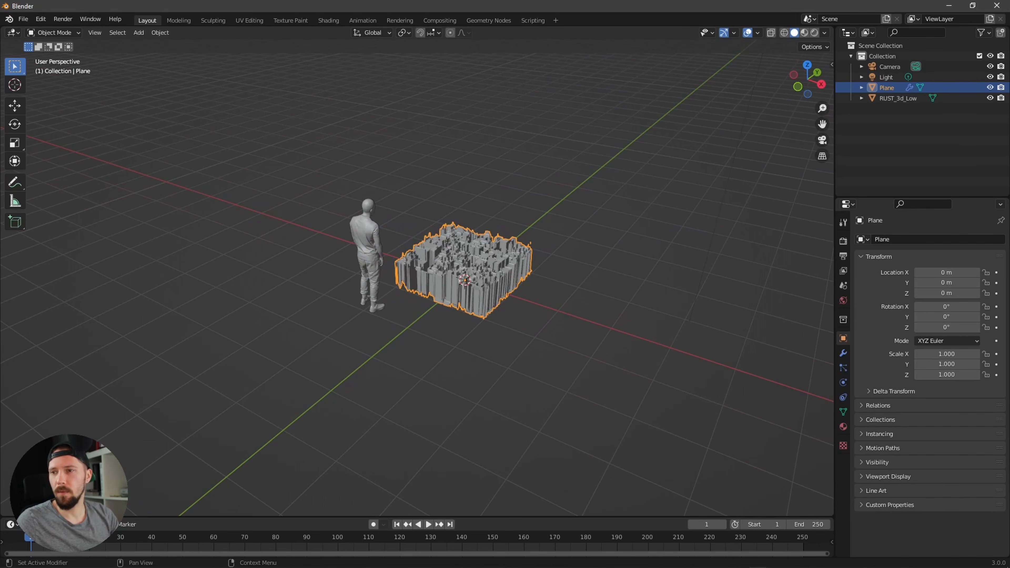
pyautogui.moveTo(567, 354); pyautogui.dragTo(451, 361, button='middle')
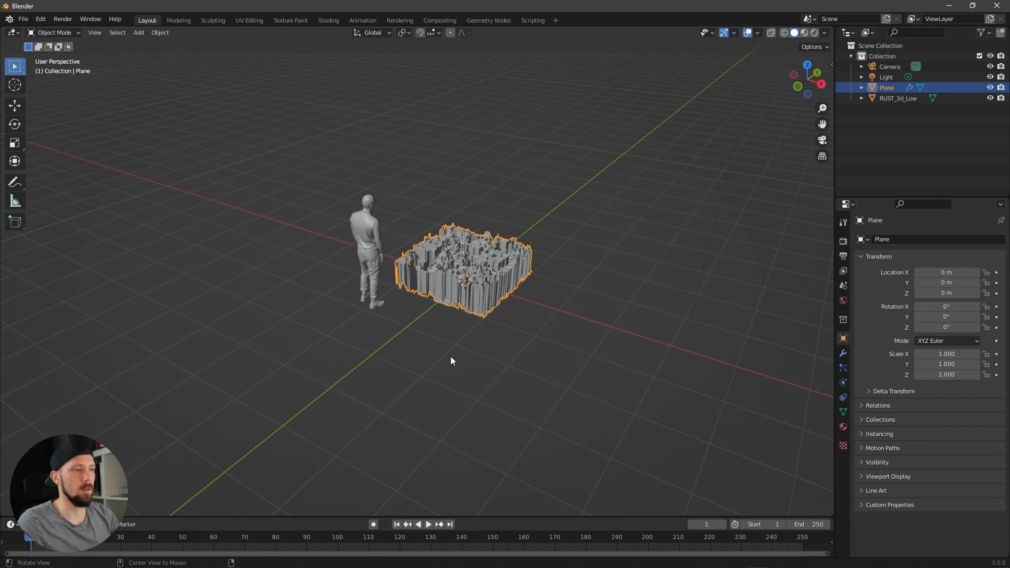
# Step: Add a cube to the scene and set its Y location to -2.7 m
pyautogui.hotkey('shift', 'a')
pyautogui.click(516, 362)
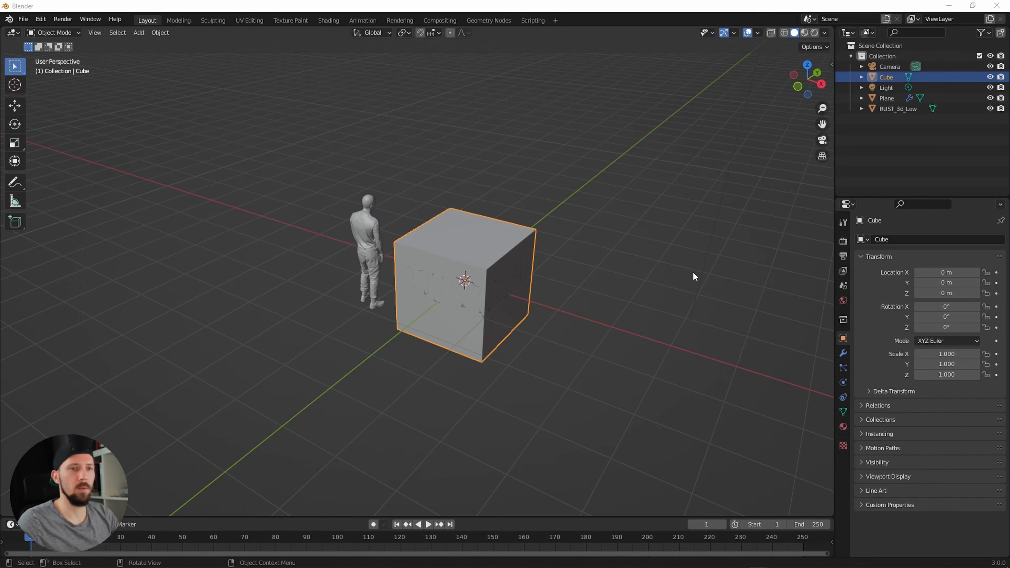
pyautogui.press('n')
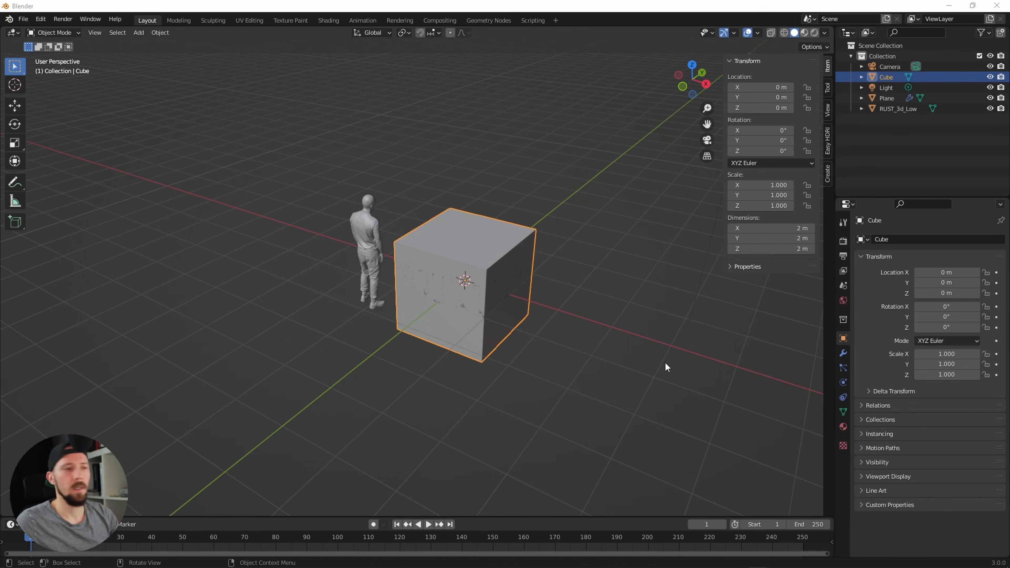
pyautogui.click(775, 98)
pyautogui.press('BackSpace')
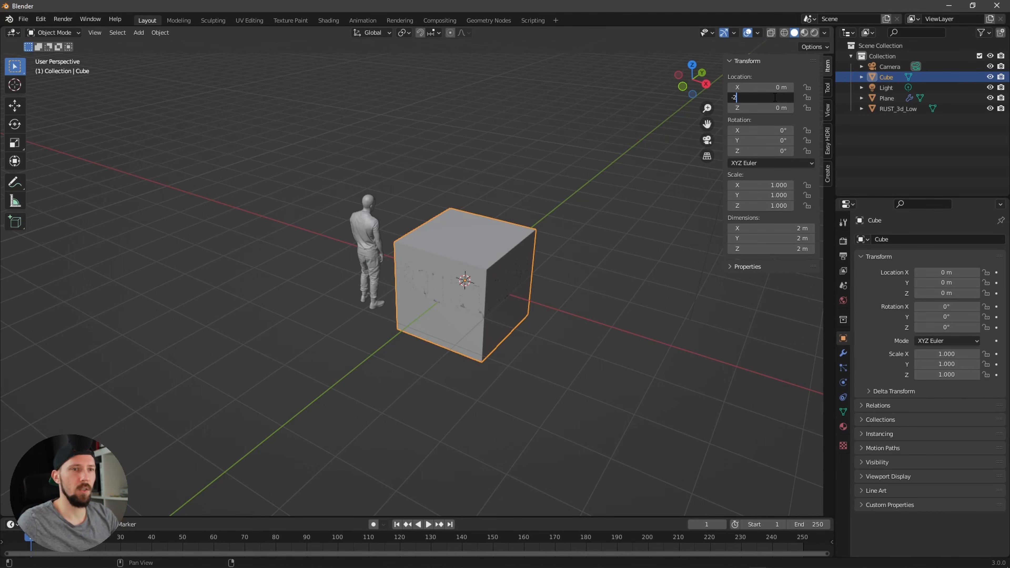
pyautogui.press('Return')
pyautogui.moveTo(577, 307); pyautogui.dragTo(517, 310, button='middle')
pyautogui.moveTo(771, 97); pyautogui.dragTo(746, 98)
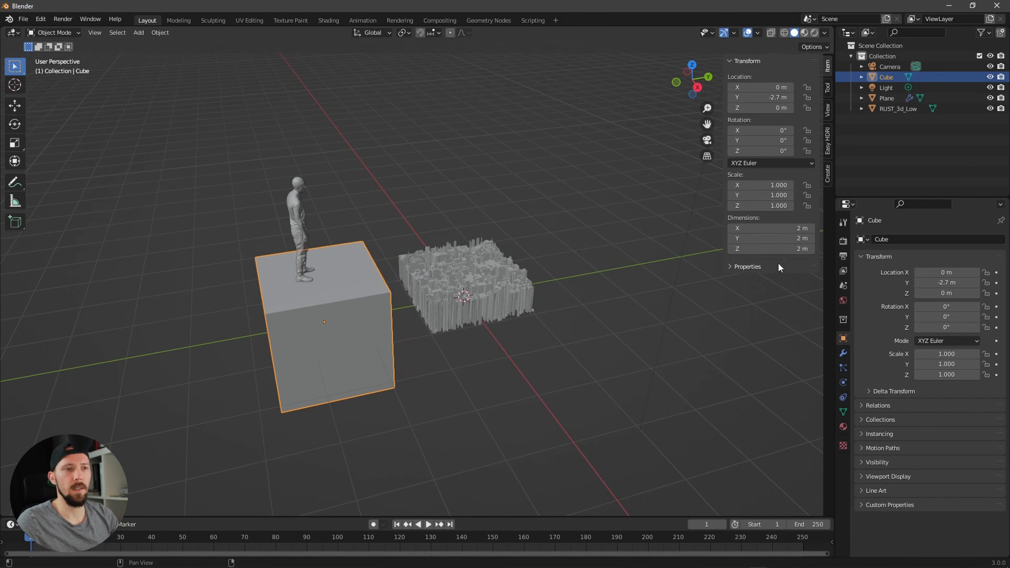
# Step: Set the cube's X scale to 4
pyautogui.click(765, 184)
pyautogui.write('4')
pyautogui.press('Return')
# Step: Select the camera and switch the viewport to the camera view
pyautogui.moveTo(602, 302); pyautogui.dragTo(585, 250, button='middle')
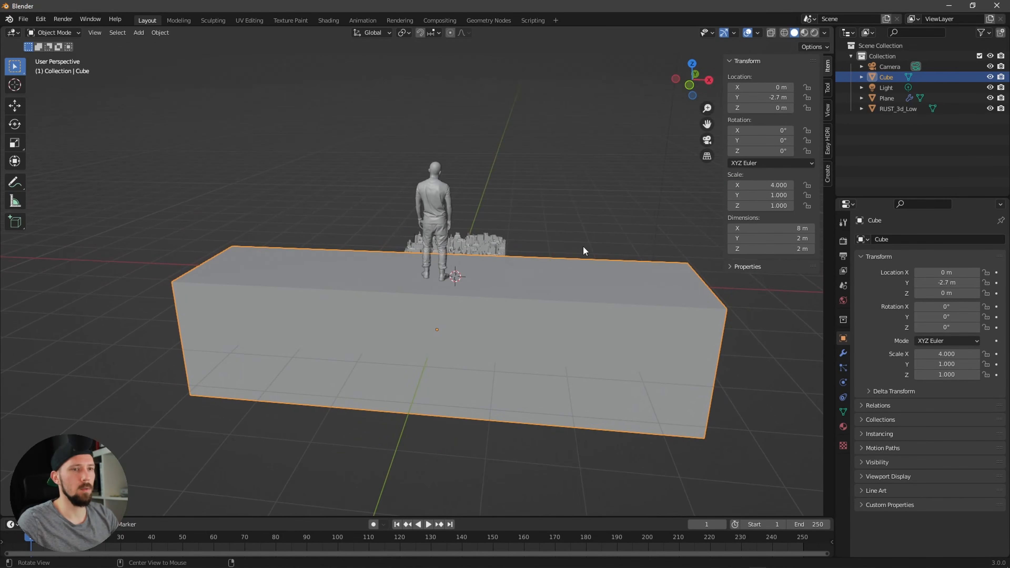
pyautogui.click(890, 66)
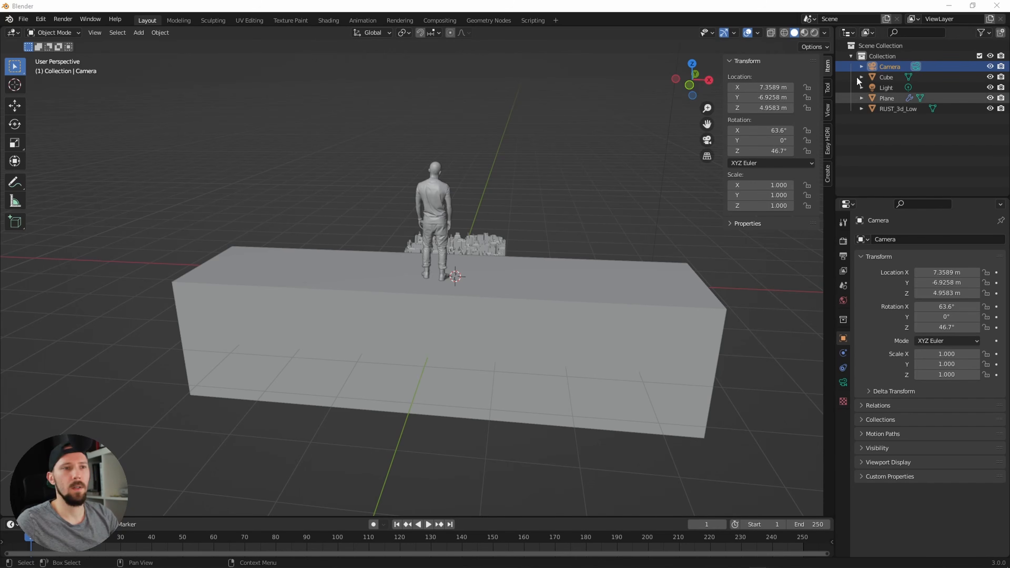
pyautogui.click(891, 69)
pyautogui.press('KP_0')
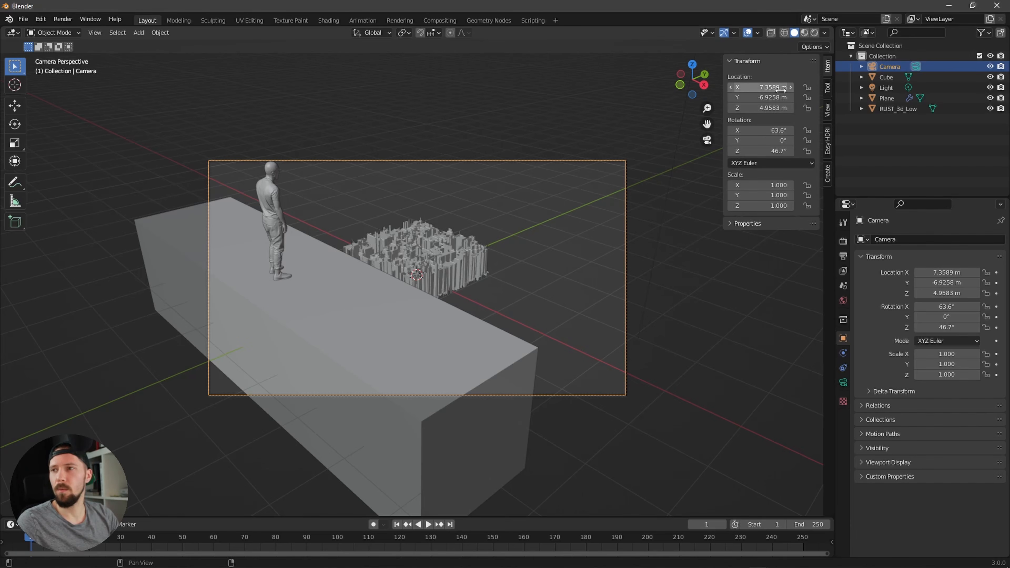
# Step: Position the camera at X 0 m, Y -12 m and Z 2.6 m
pyautogui.click(767, 87)
pyautogui.write('0')
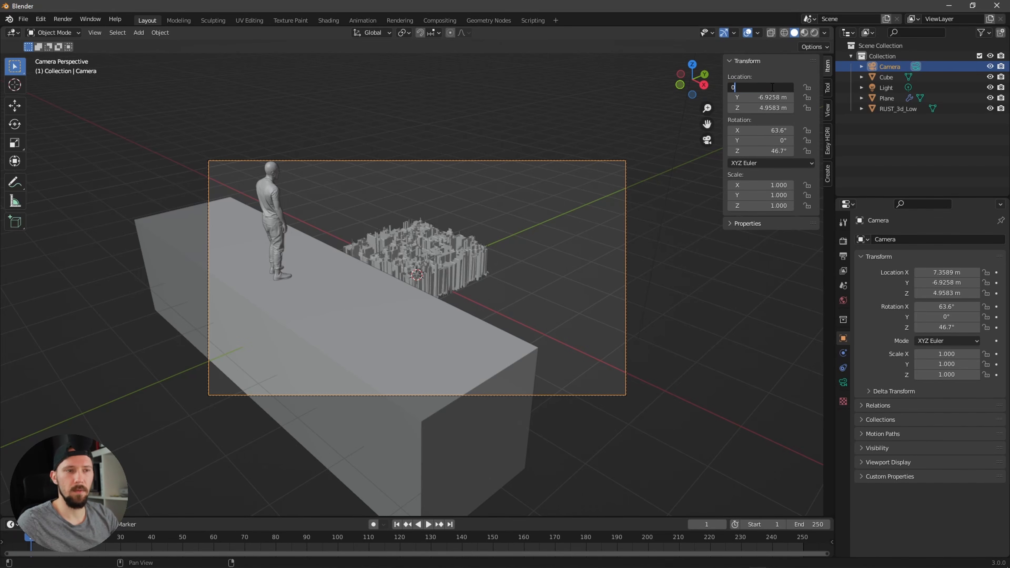
pyautogui.press('Return')
pyautogui.click(720, 123)
pyautogui.click(771, 97)
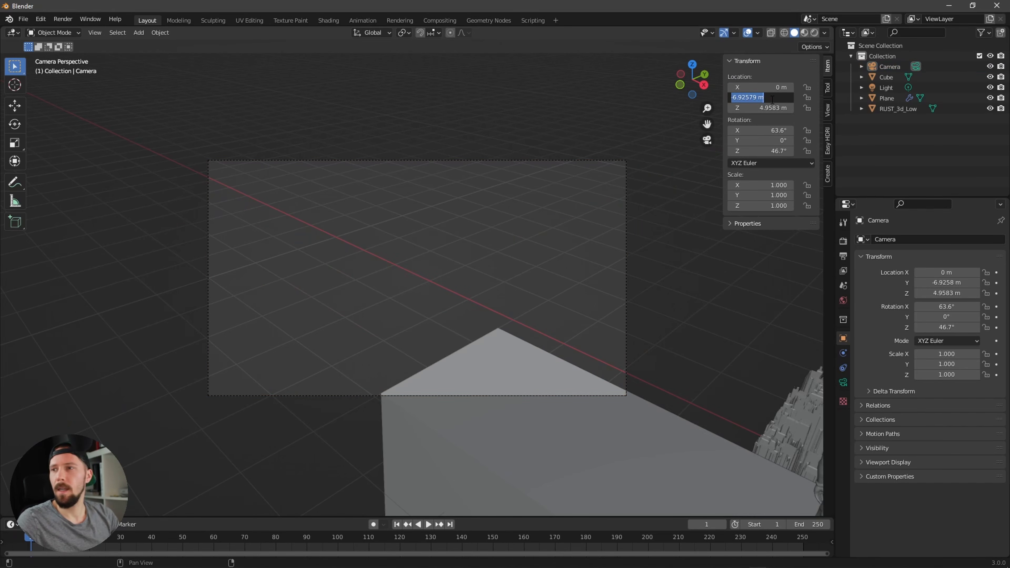
pyautogui.write('-12')
pyautogui.press('Return')
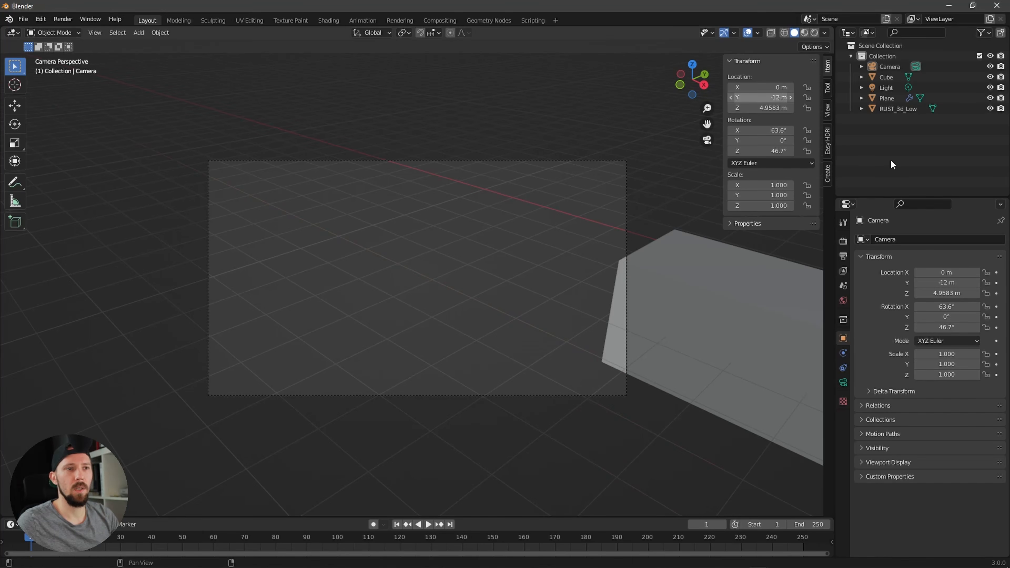
pyautogui.click(771, 109)
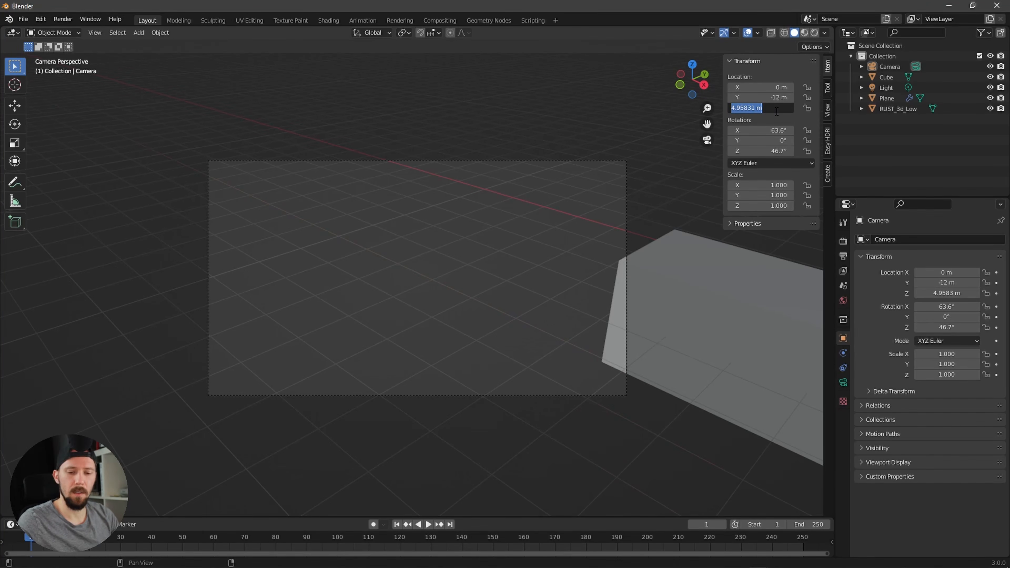
pyautogui.write('2.6')
pyautogui.press('Return')
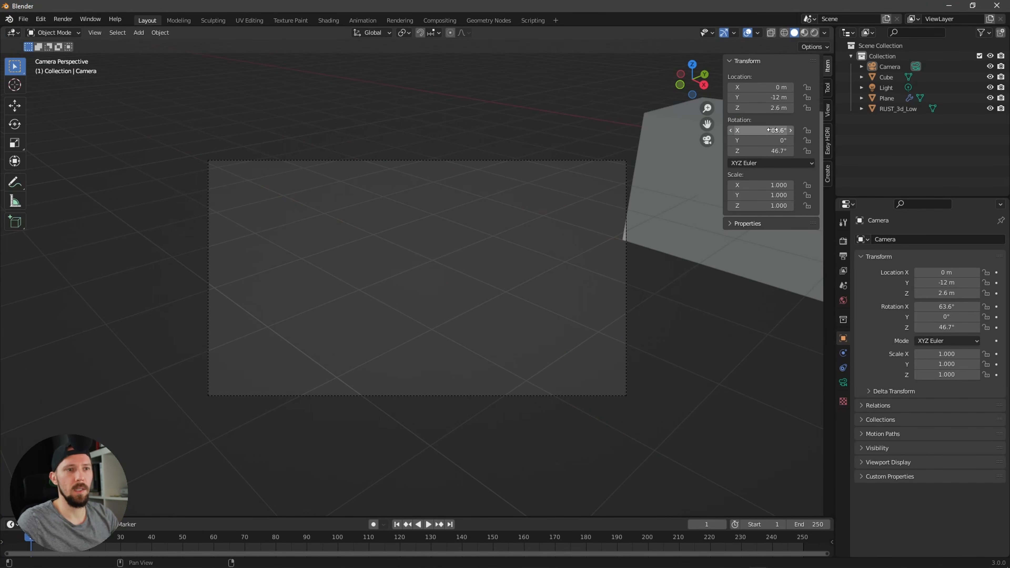
# Step: Set the camera's rotation to 90° on X and 0° on Z
pyautogui.click(772, 130)
pyautogui.write('90')
pyautogui.press('Return')
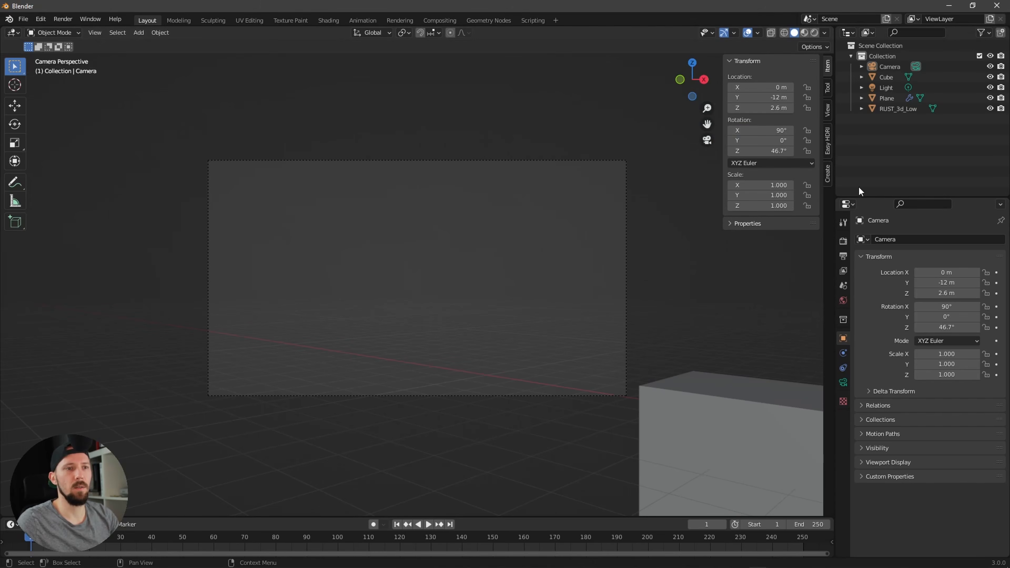
pyautogui.click(791, 150)
pyautogui.write('0')
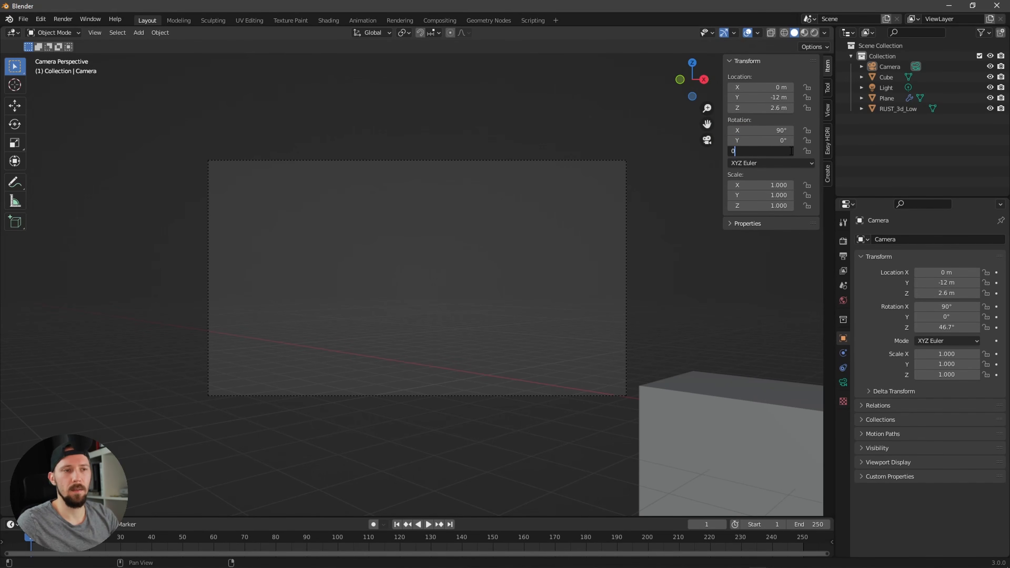
pyautogui.press('Return')
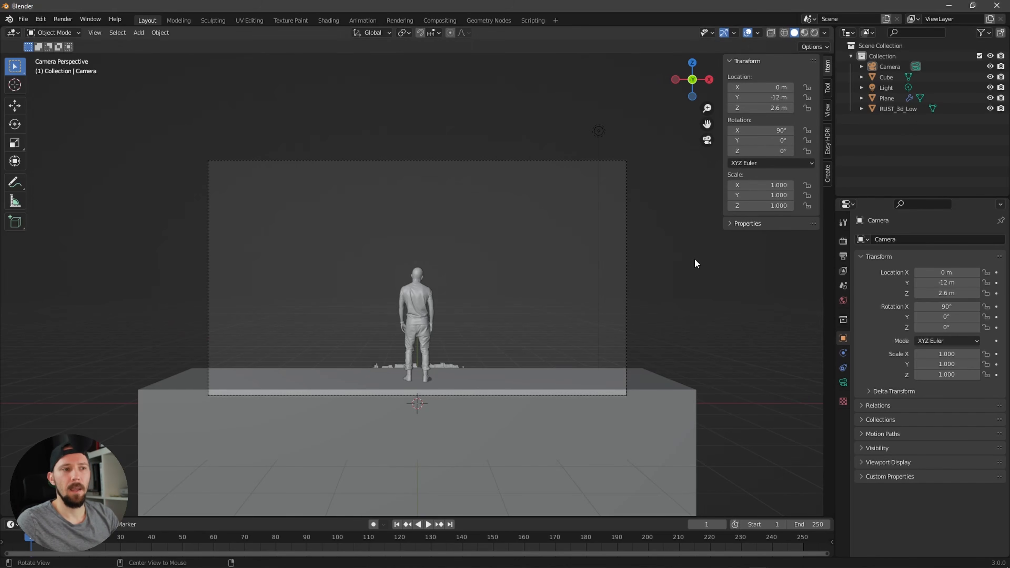
# Step: Select the city plane and rename it city_front
pyautogui.moveTo(693, 264); pyautogui.dragTo(479, 374, button='middle')
pyautogui.click(477, 369)
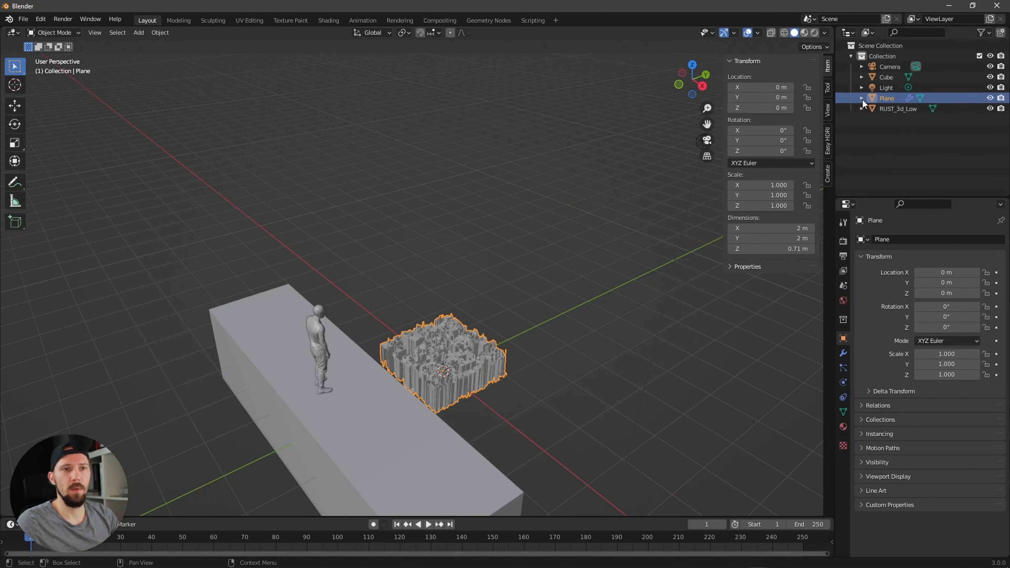
pyautogui.doubleClick(887, 98)
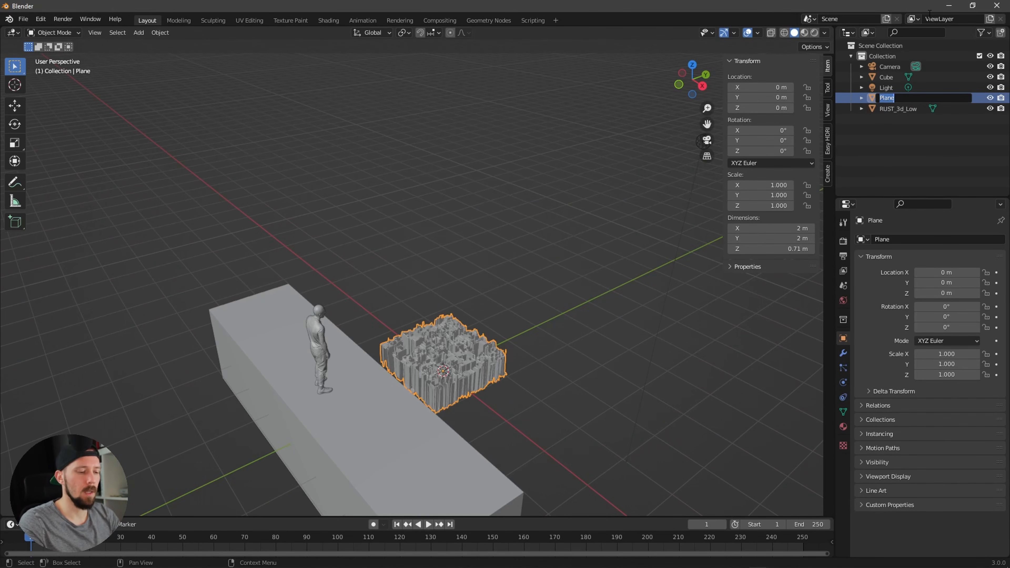
pyautogui.write('city_fr')
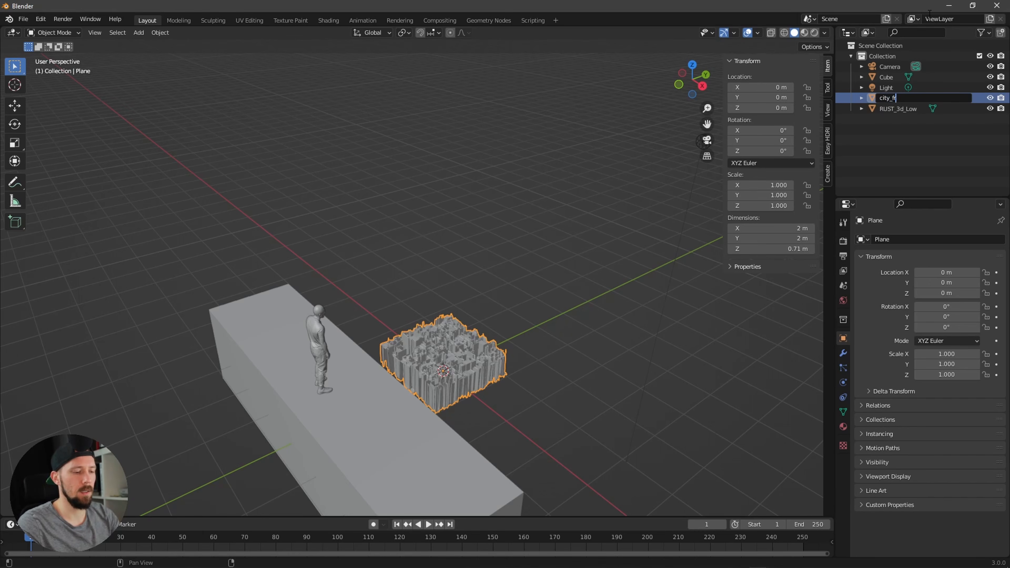
pyautogui.write('ont')
pyautogui.press('Return')
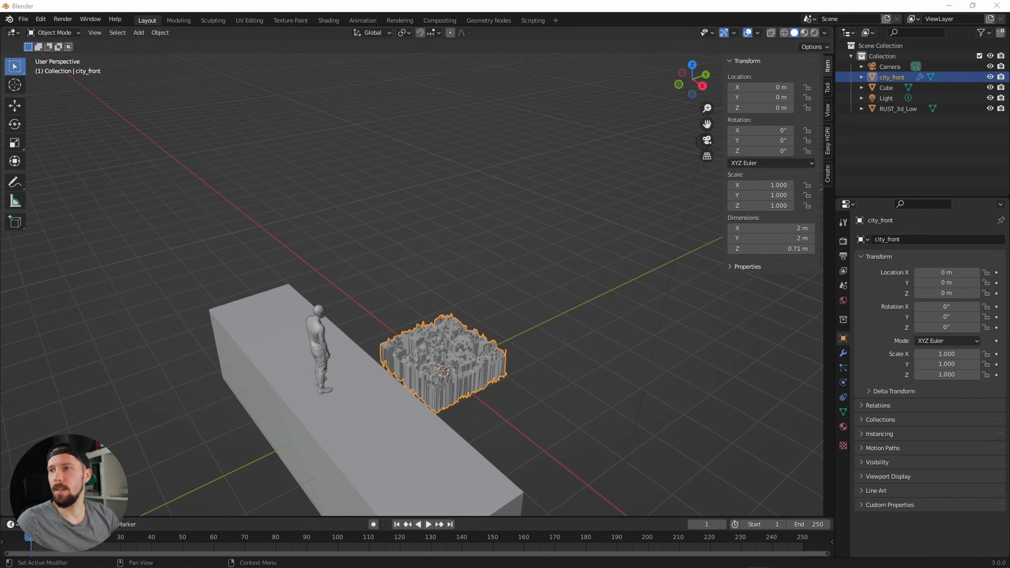
# Step: Scale city_front to 35 on X and Y and 18 on Z
pyautogui.doubleClick(782, 185)
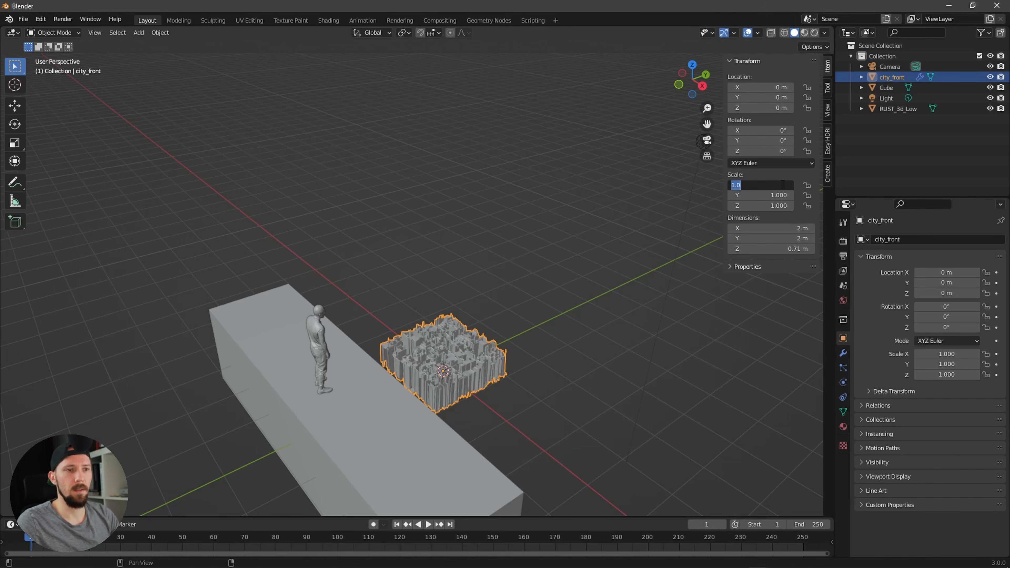
pyautogui.write('35')
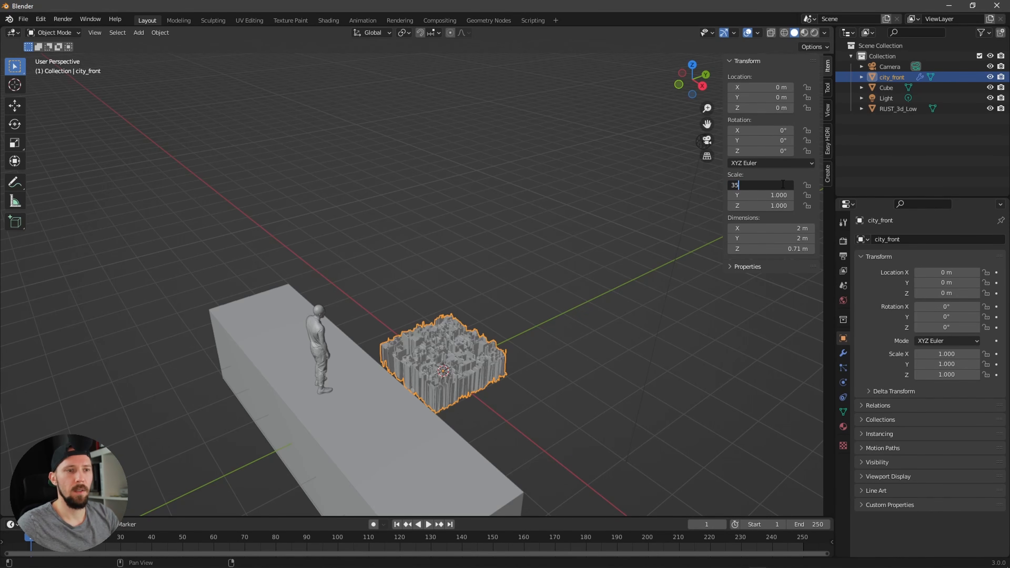
pyautogui.press('Tab')
pyautogui.write('35')
pyautogui.press('Return')
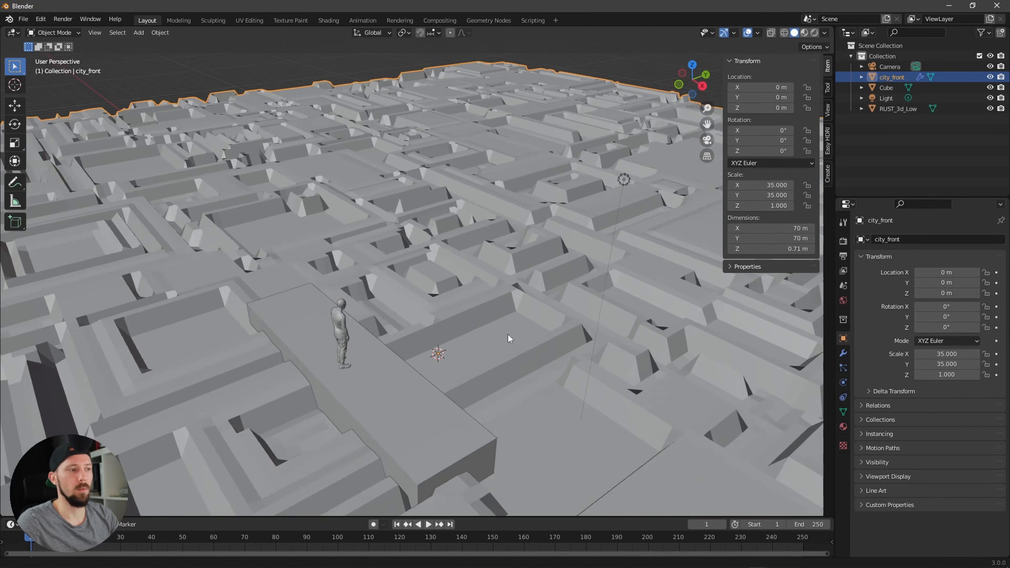
pyautogui.scroll(-2, 508, 339)
pyautogui.doubleClick(780, 205)
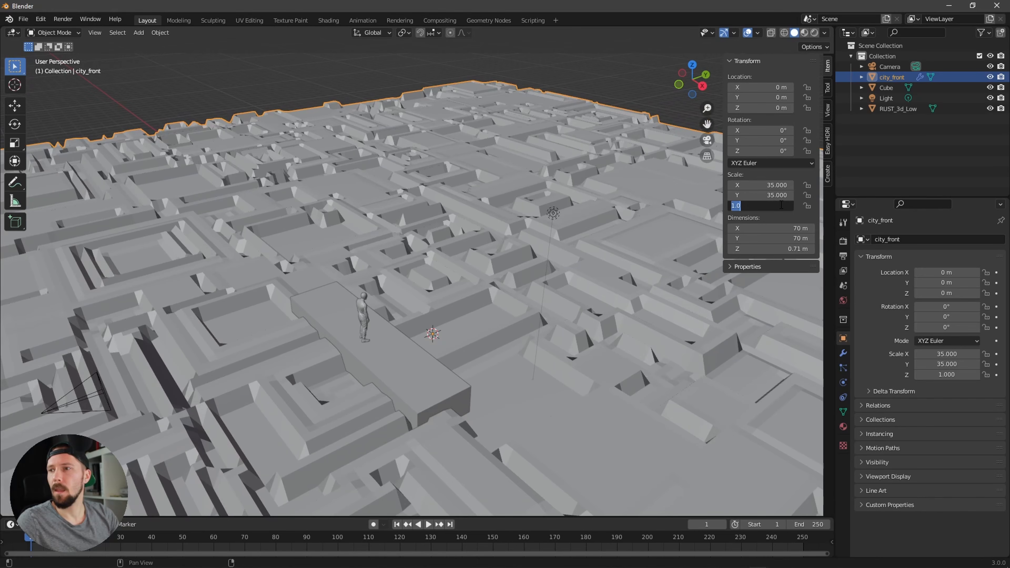
pyautogui.write('18')
pyautogui.press('Return')
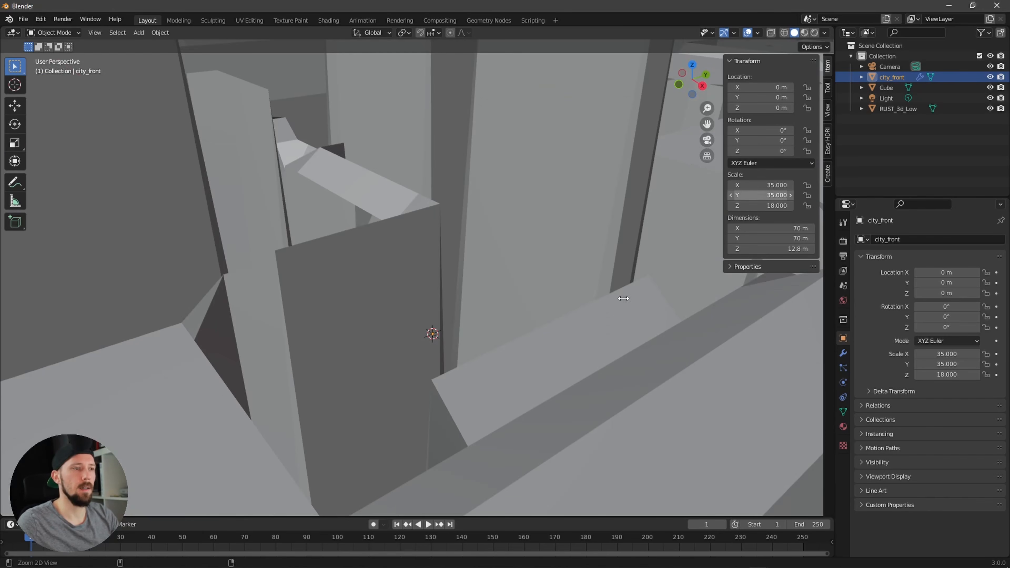
# Step: Move city_front to Y 65 m and Z -13 m
pyautogui.scroll(-2, 541, 277)
pyautogui.scroll(-4, 541, 278)
pyautogui.scroll(2, 554, 284)
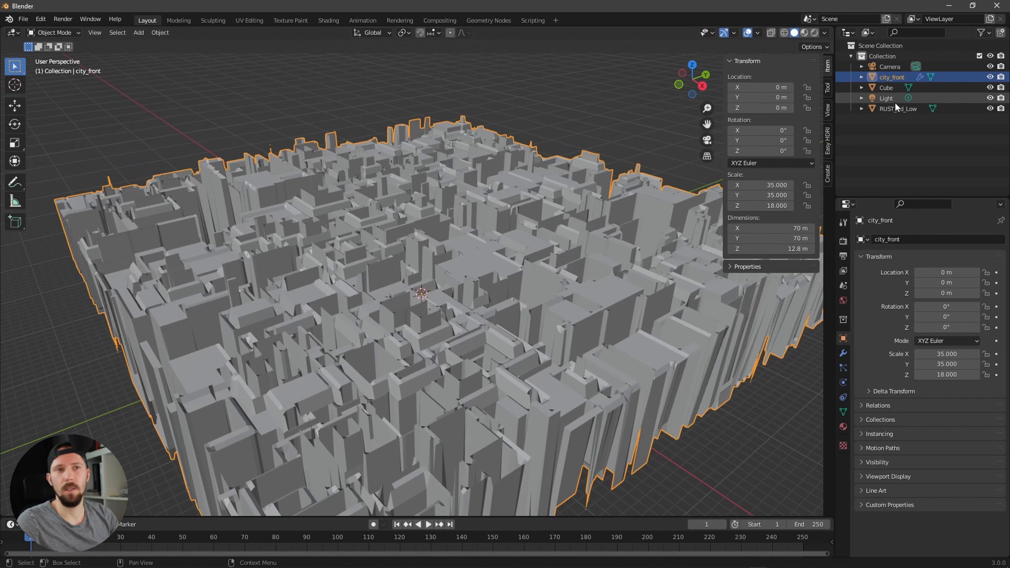
pyautogui.click(758, 99)
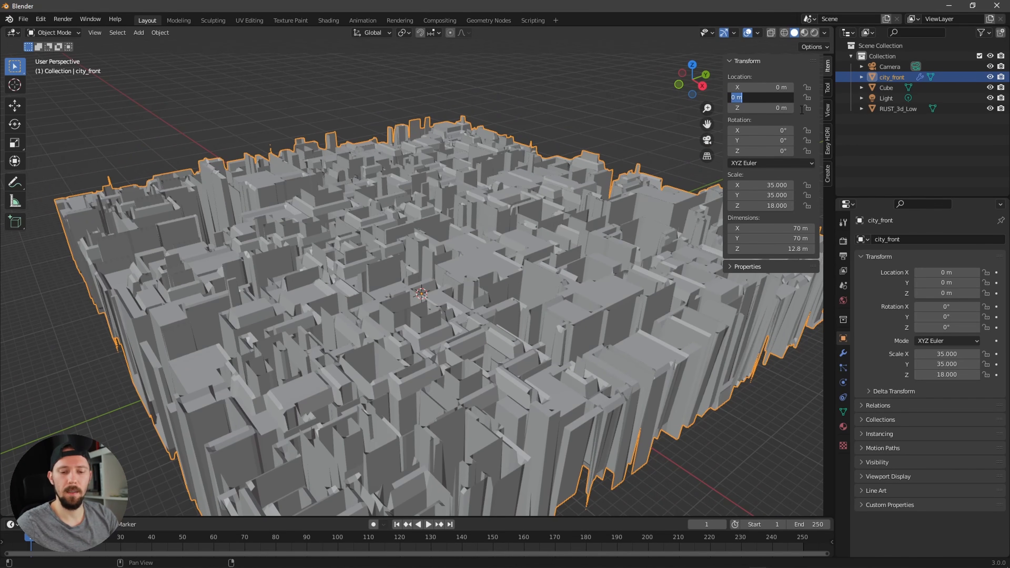
pyautogui.write('65')
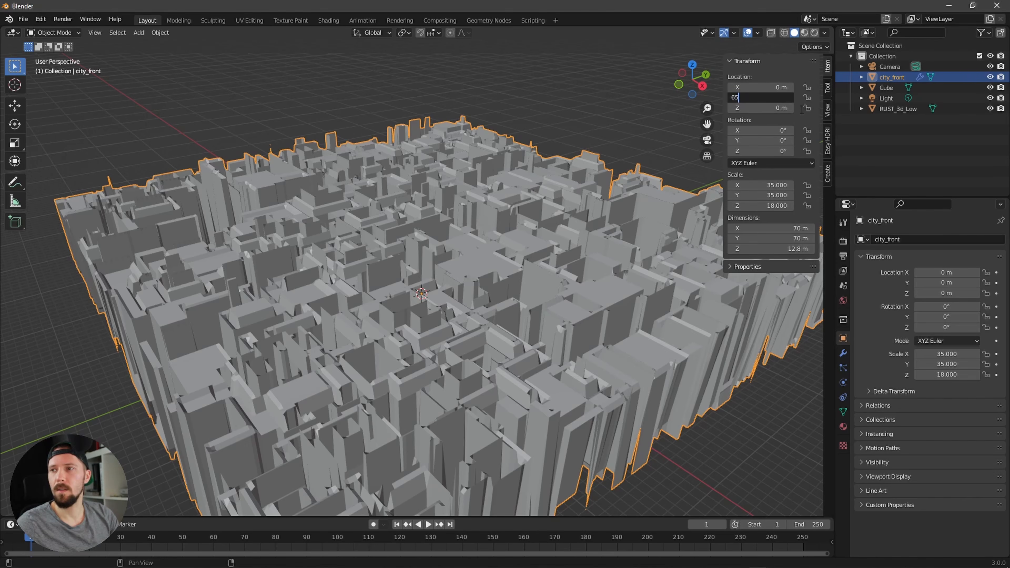
pyautogui.press('Return')
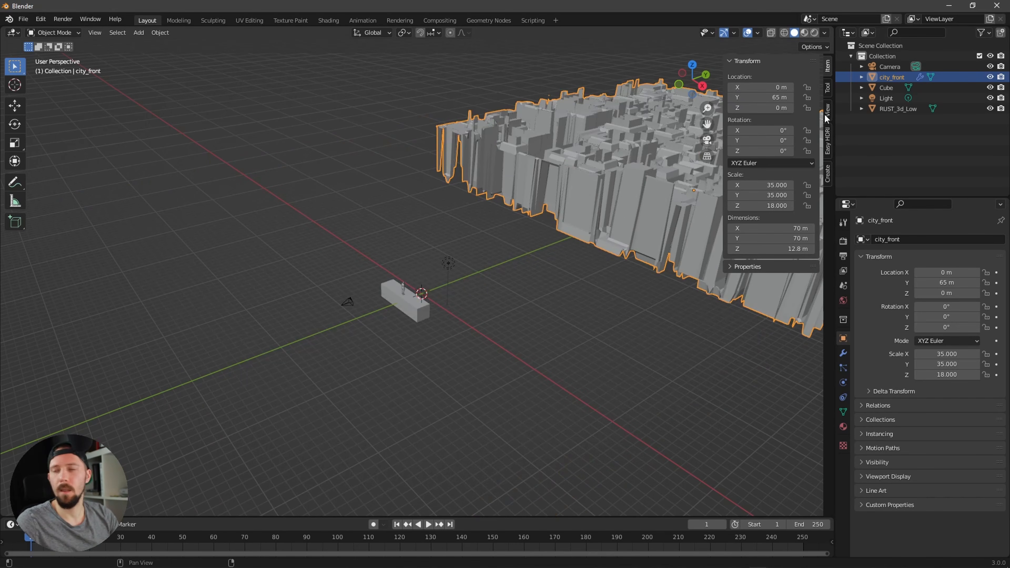
pyautogui.click(783, 108)
pyautogui.write('-13')
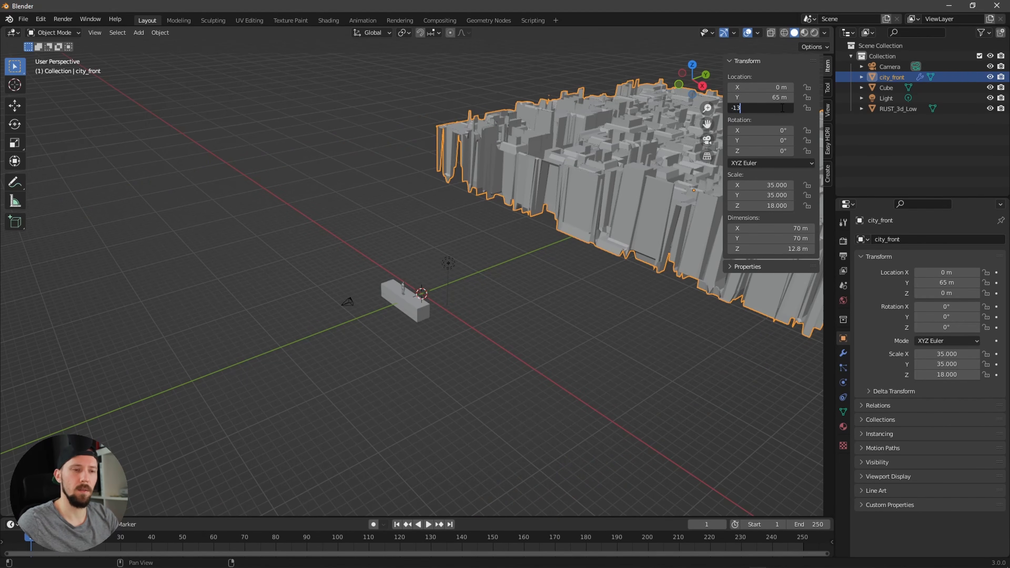
pyautogui.press('Return')
# Step: Duplicate city_front in place and rename the copy city_back
pyautogui.moveTo(477, 286); pyautogui.dragTo(623, 276, button='middle')
pyautogui.press('KP_0')
pyautogui.scroll(-5, 623, 275)
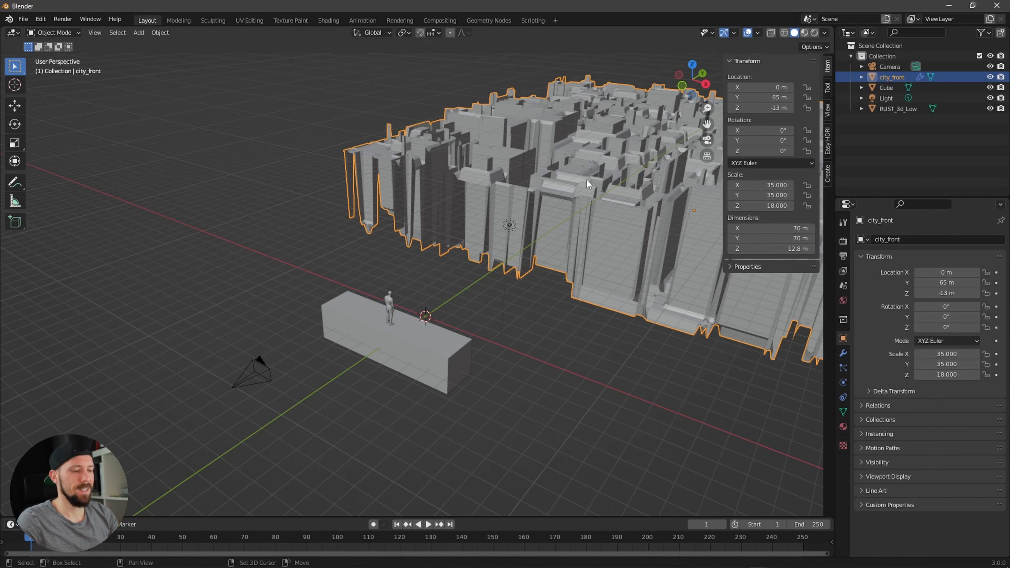
pyautogui.hotkey('shift', 'd')
pyautogui.press('Escape')
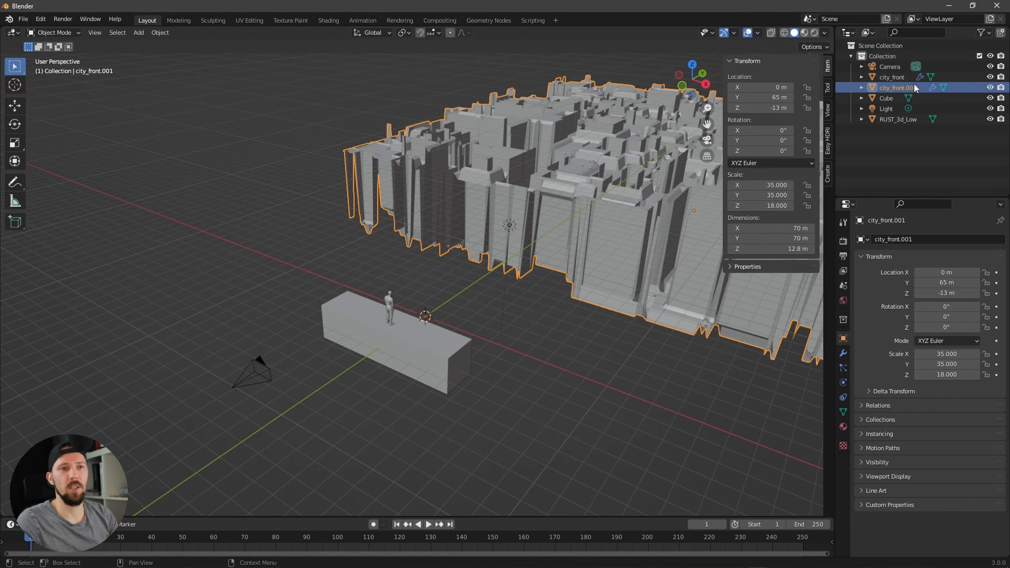
pyautogui.doubleClick(896, 88)
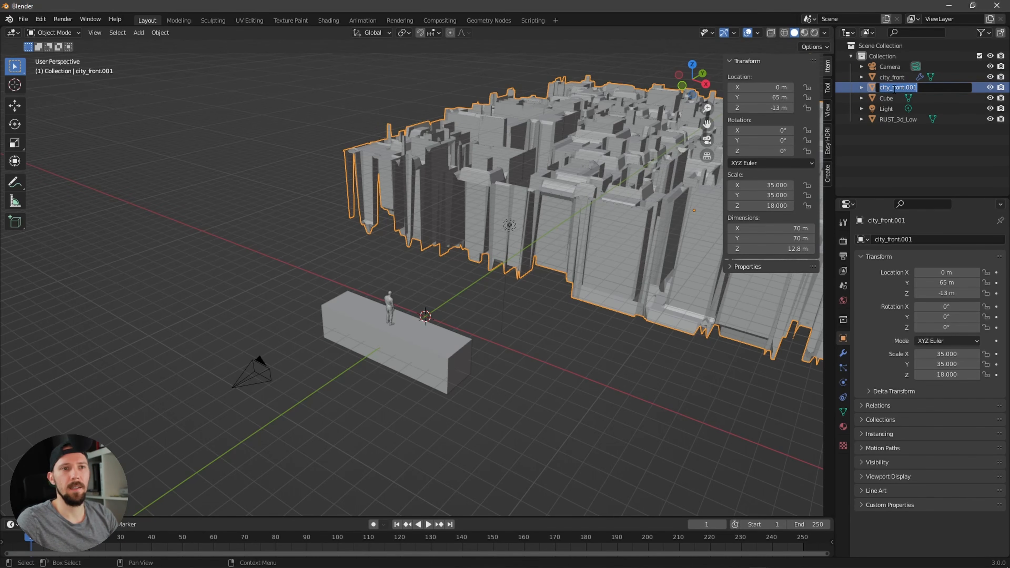
pyautogui.moveTo(895, 89); pyautogui.dragTo(936, 89)
pyautogui.write('ba')
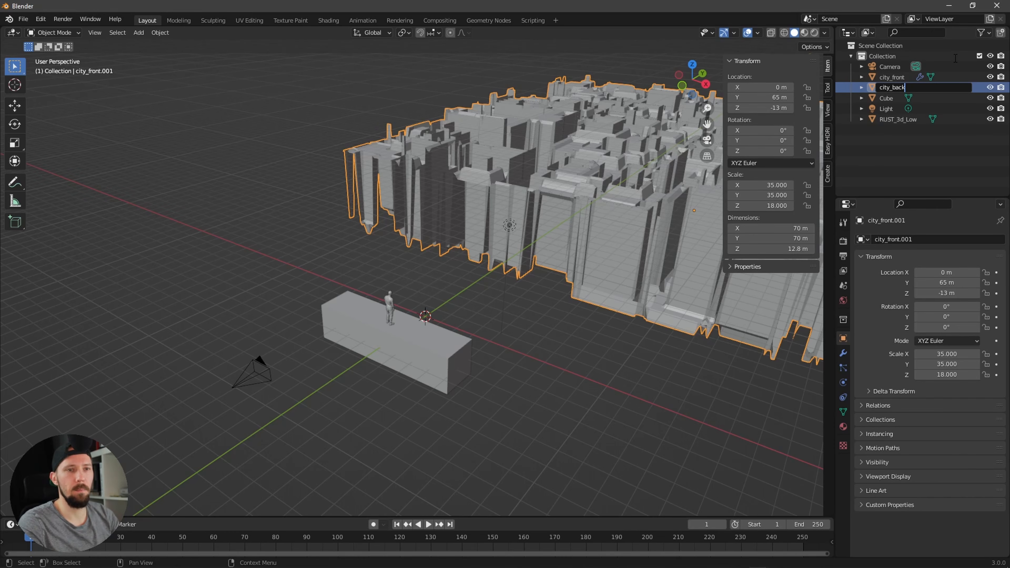
pyautogui.write('ck')
pyautogui.press('Return')
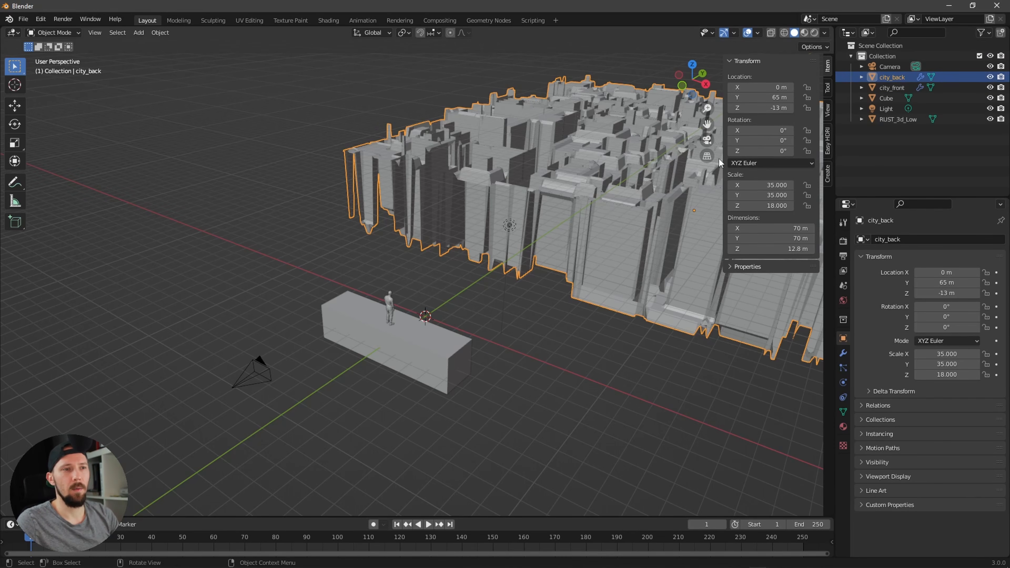
# Step: Rotate city_back 90° around Z
pyautogui.click(791, 151)
pyautogui.write('90')
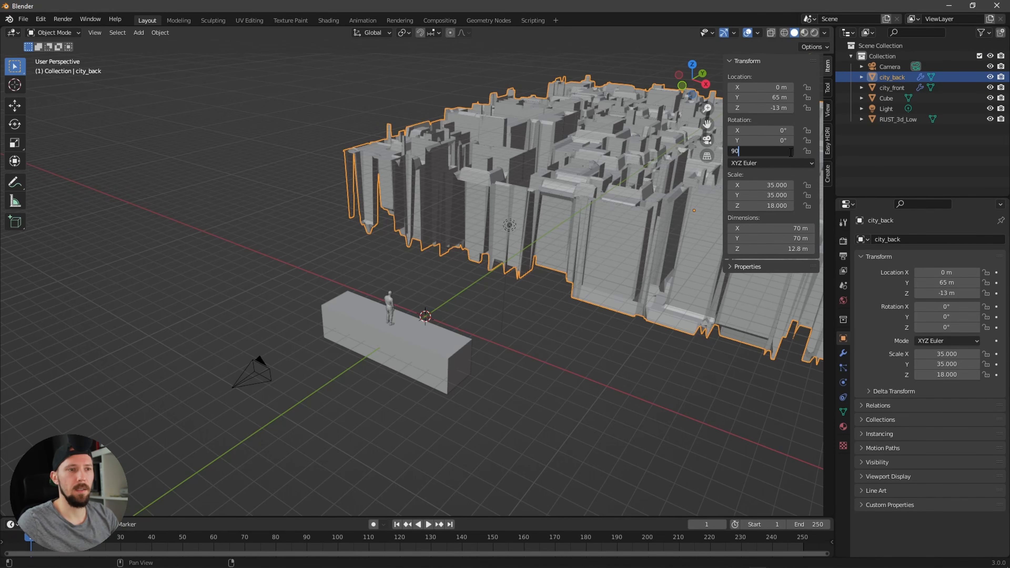
pyautogui.press('Return')
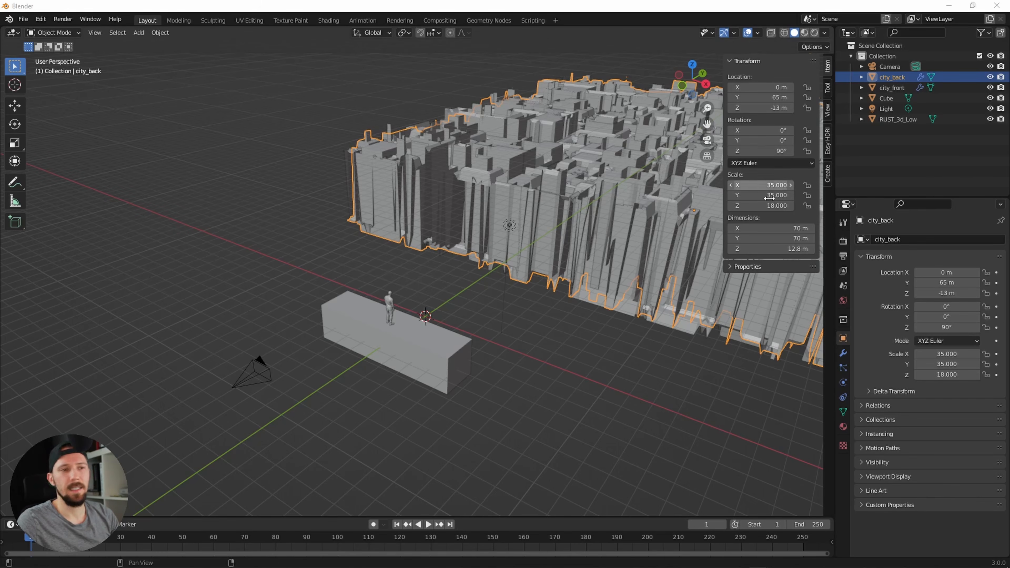
# Step: Scale city_back to 90 on X and Y and 70 on Z
pyautogui.click(775, 185)
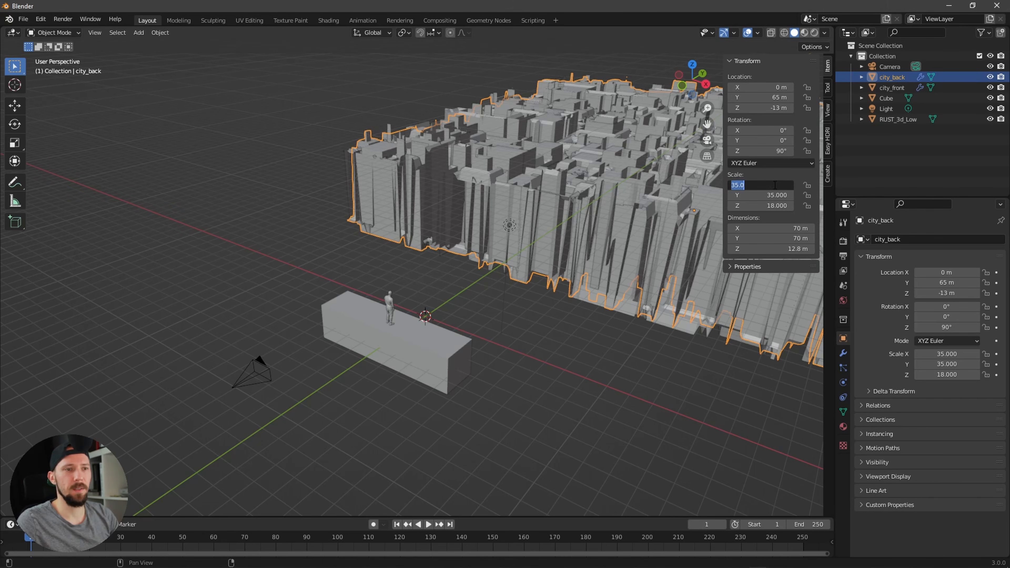
pyautogui.write('90')
pyautogui.press('Tab')
pyautogui.write('90')
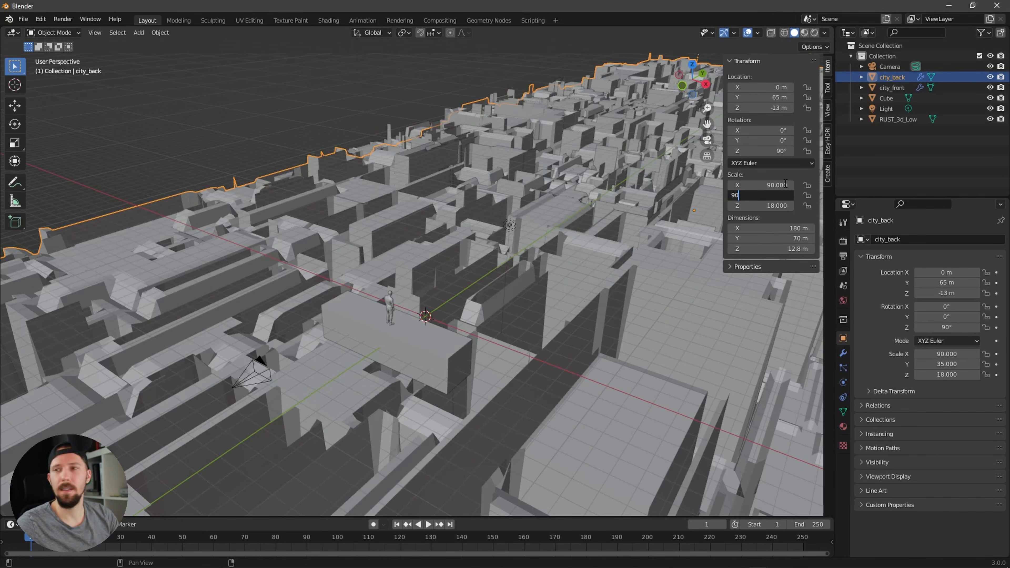
pyautogui.press('Tab')
pyautogui.write('70')
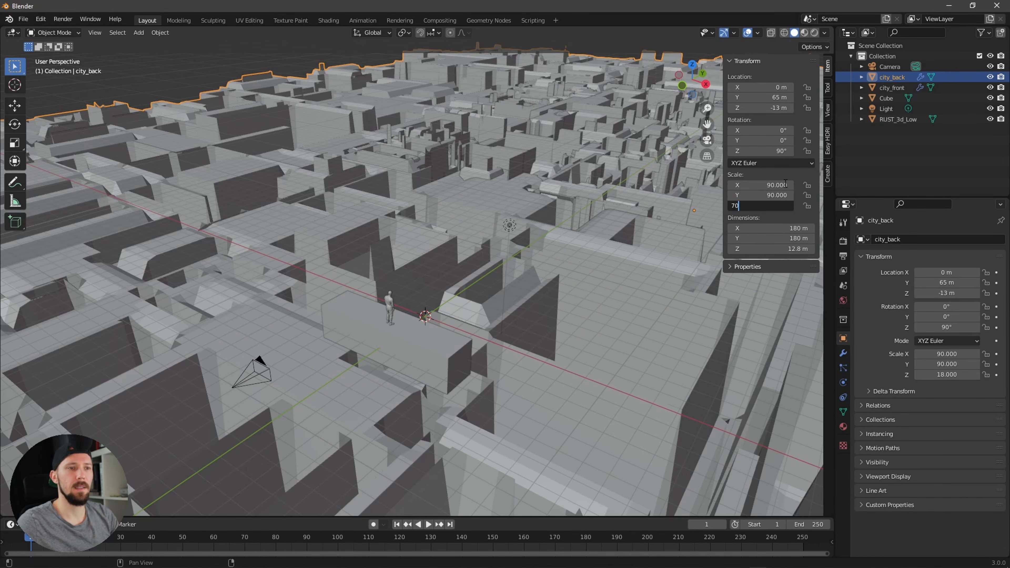
pyautogui.press('Return')
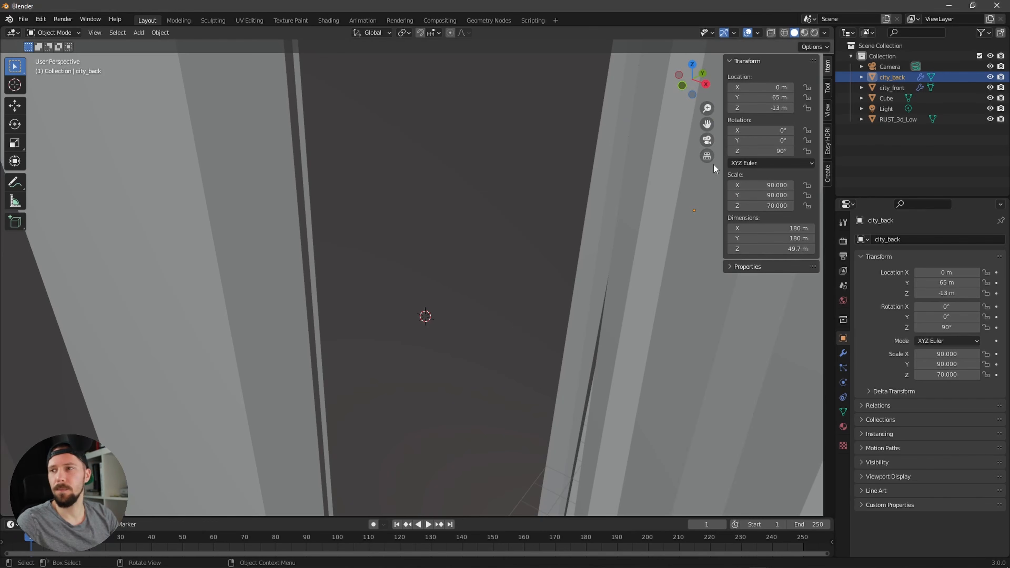
# Step: Move city_back to Y 180 m and Z -28 m
pyautogui.scroll(-10, 464, 277)
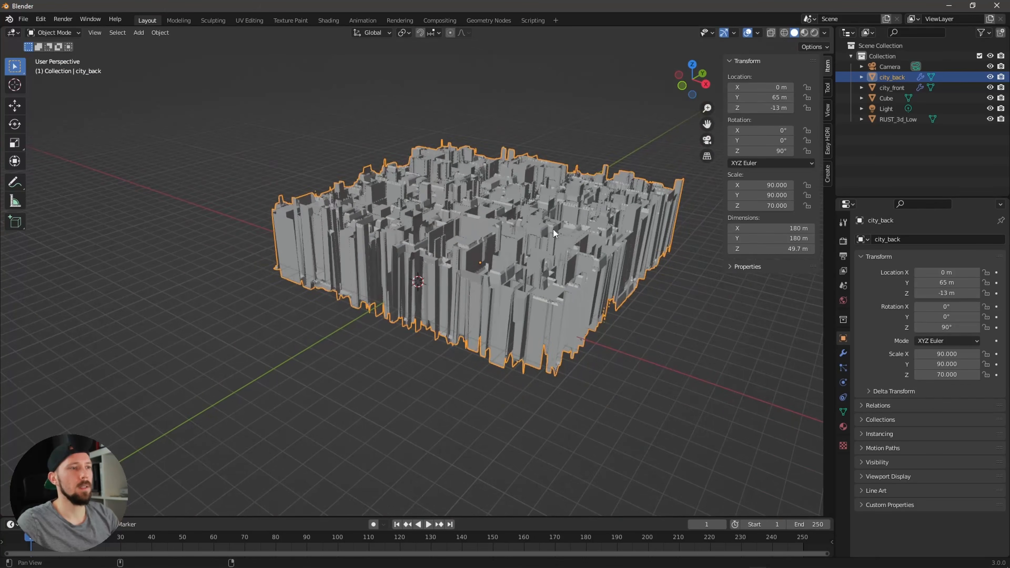
pyautogui.scroll(5, 557, 233)
pyautogui.doubleClick(773, 97)
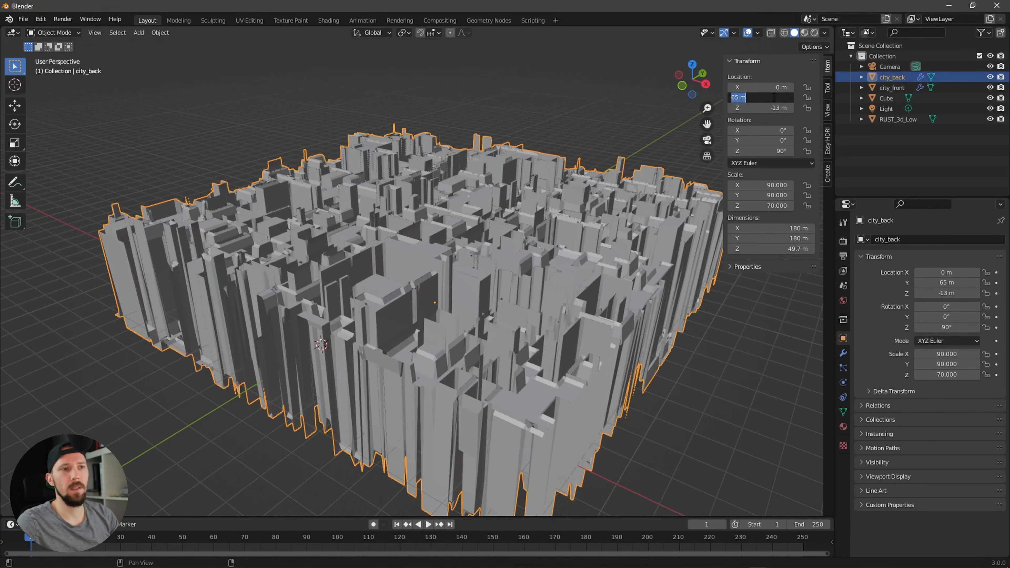
pyautogui.write('180')
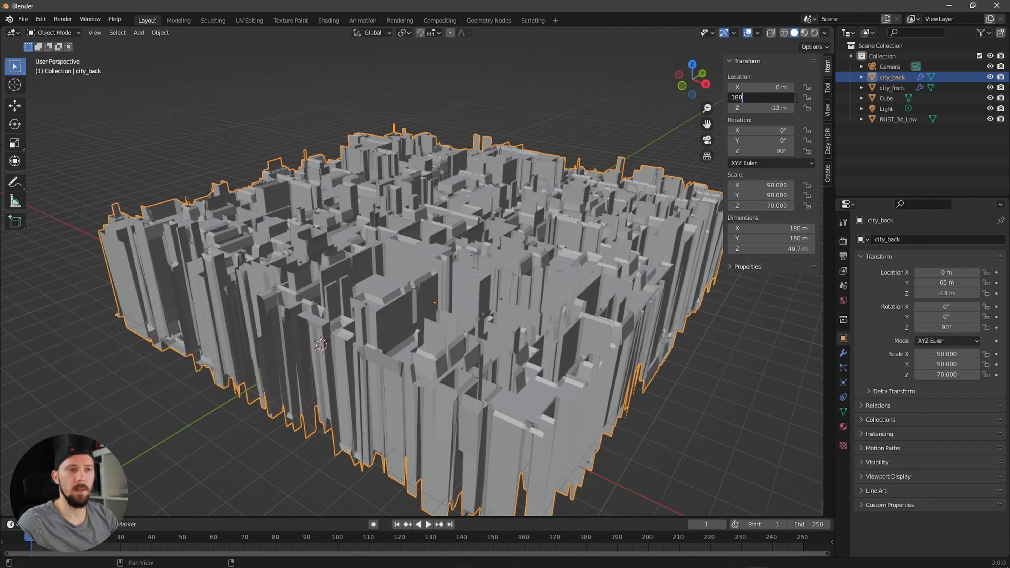
pyautogui.press('Return')
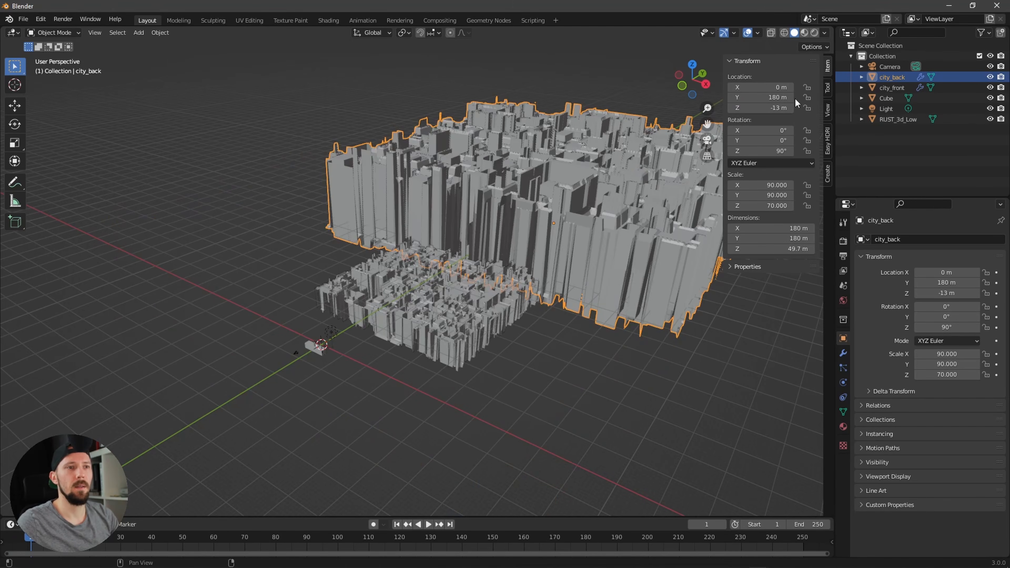
pyautogui.doubleClick(779, 108)
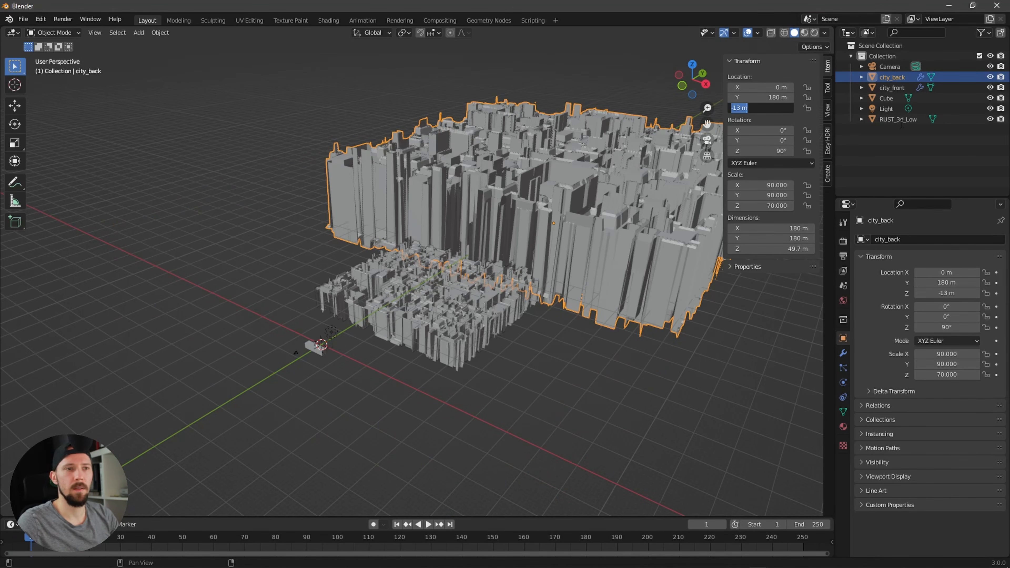
pyautogui.write('-28')
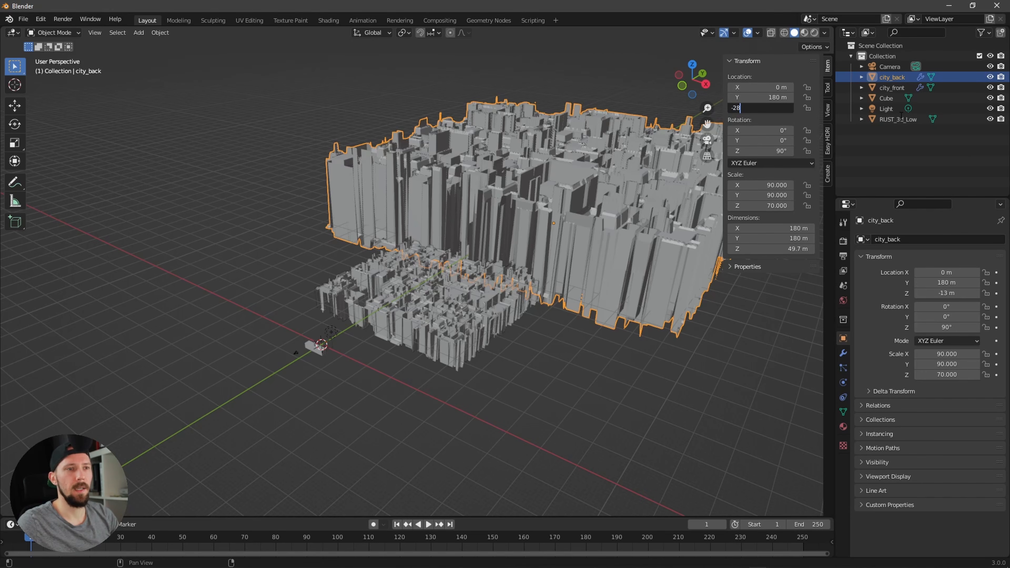
pyautogui.press('Return')
# Step: Return to the camera view, select the camera, and set its clip end to 2500 m
pyautogui.scroll(2, 571, 251)
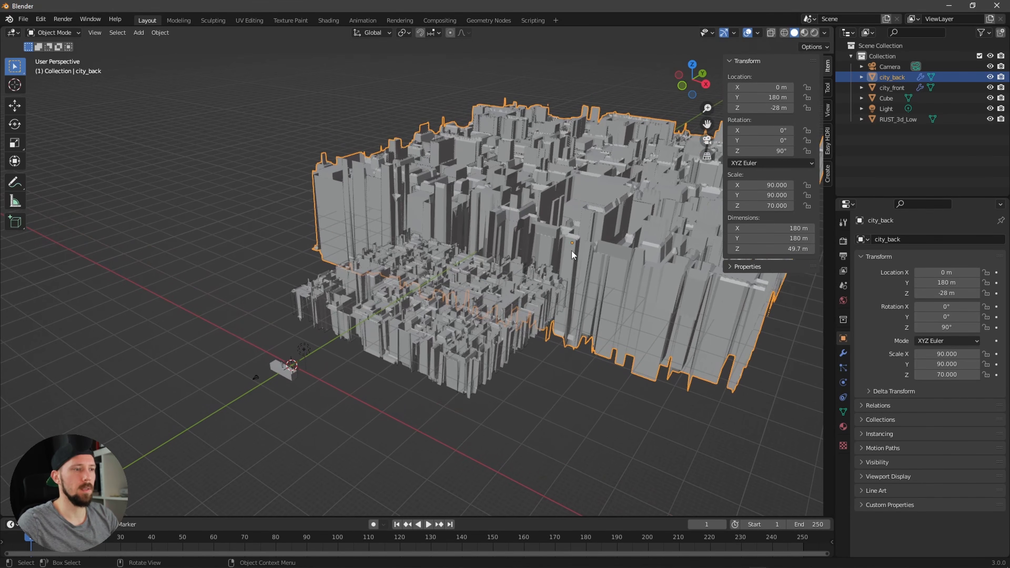
pyautogui.moveTo(613, 294); pyautogui.dragTo(631, 284, button='middle')
pyautogui.press('KP_0')
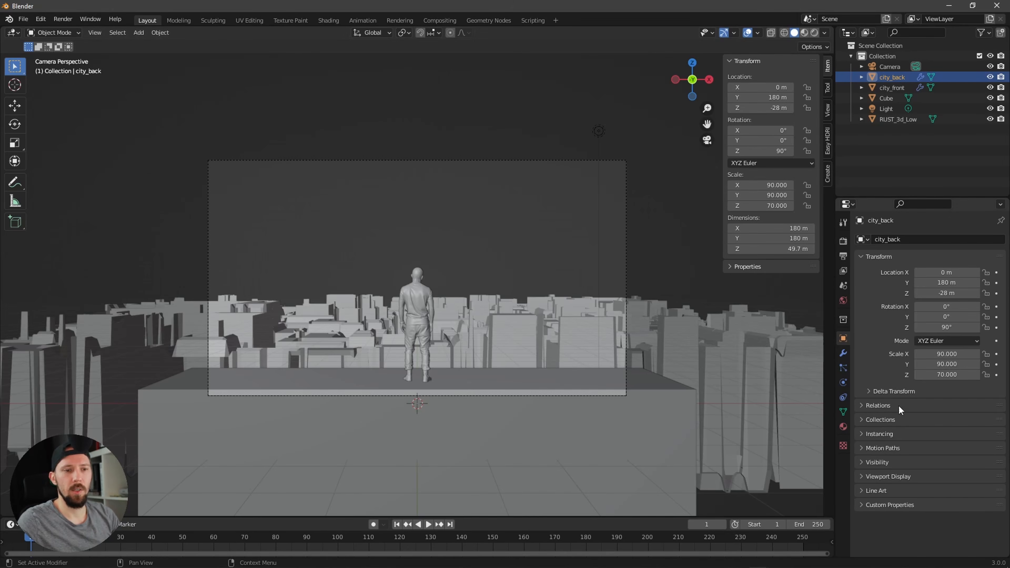
pyautogui.click(888, 66)
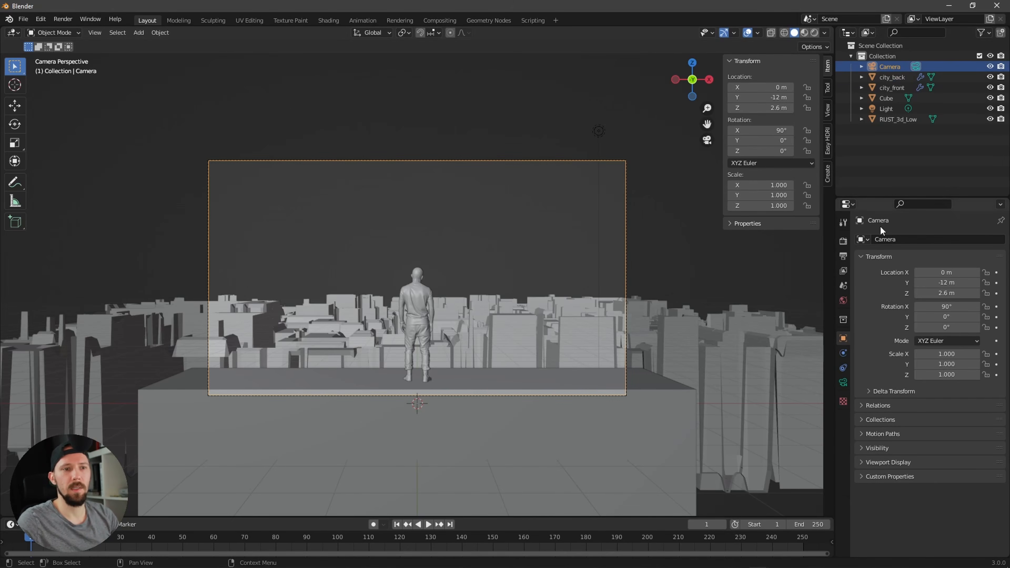
pyautogui.click(843, 383)
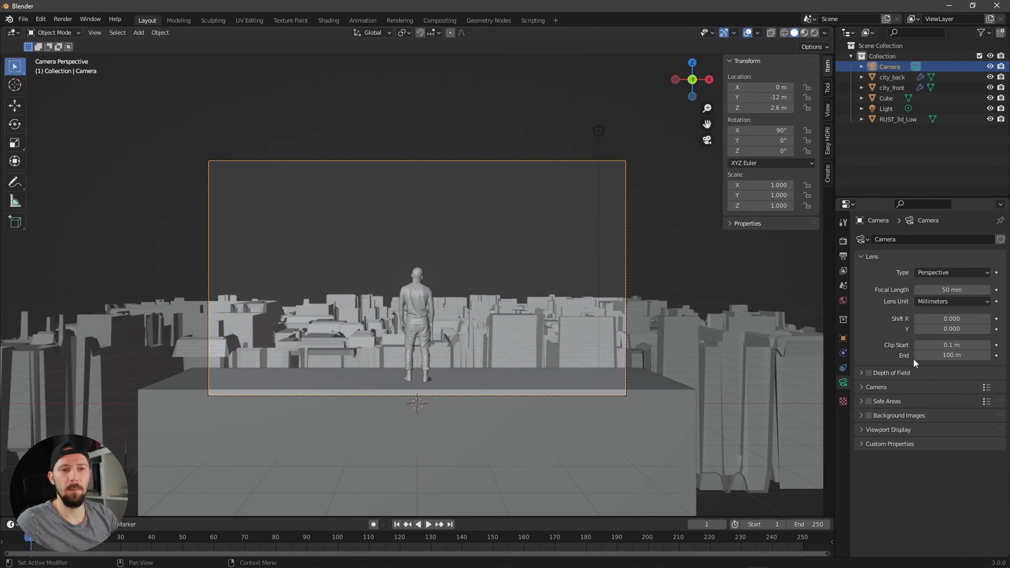
pyautogui.click(966, 356)
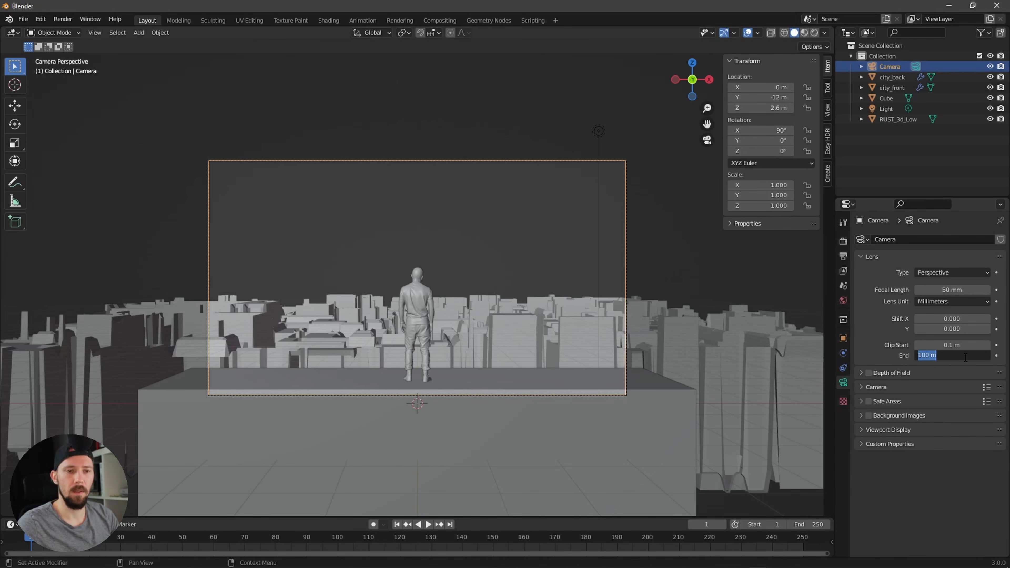
pyautogui.write('2')
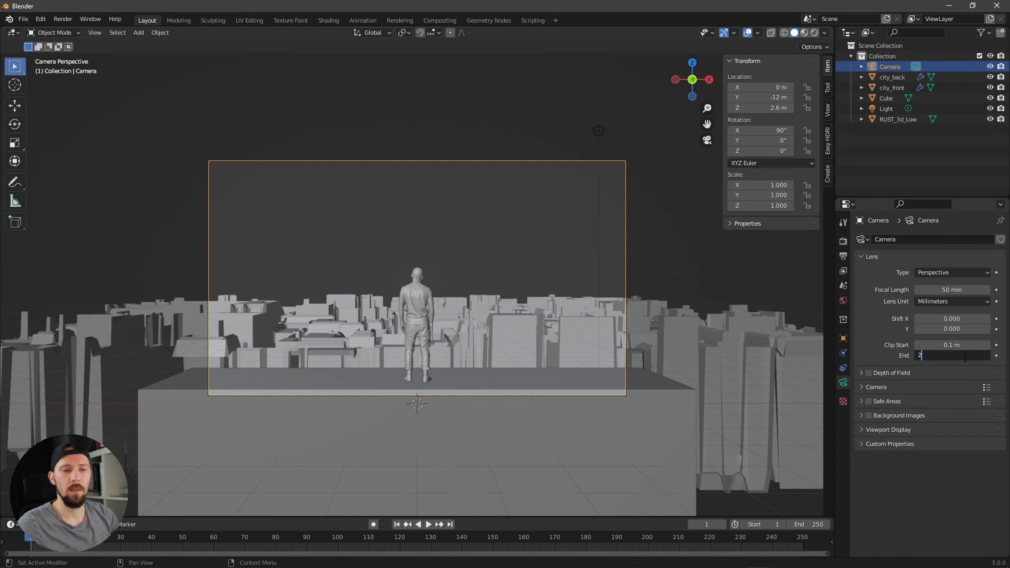
pyautogui.write('500')
pyautogui.press('Return')
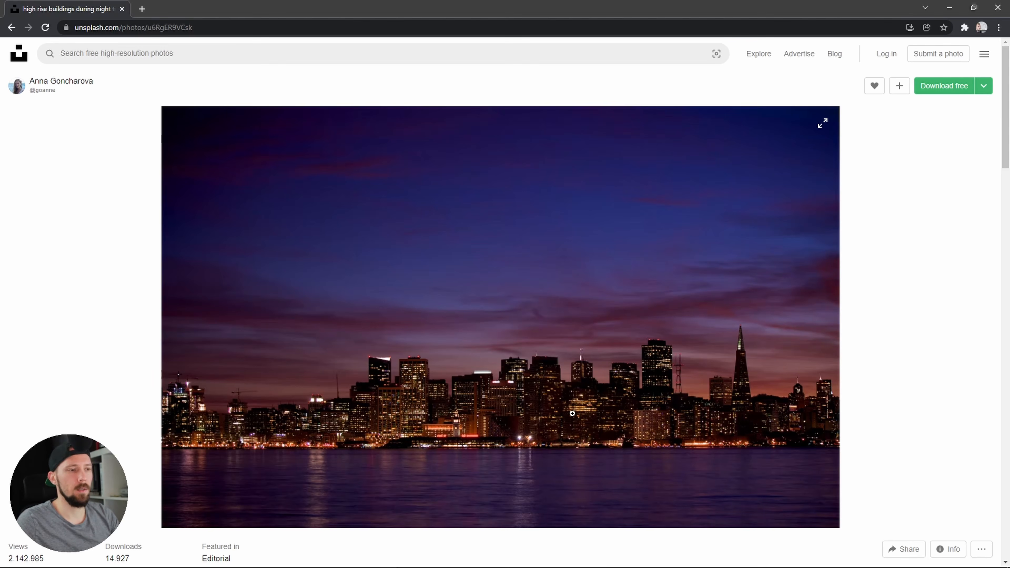
# Step: Select city_front and set the base color of its M_city material to black
pyautogui.hotkey('alt', 'Tab')
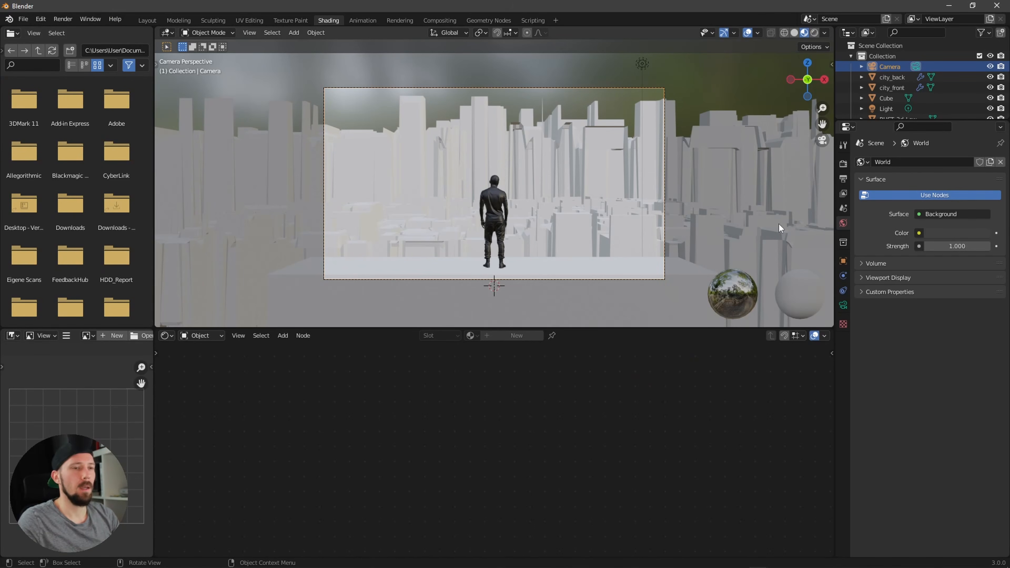
pyautogui.click(593, 247)
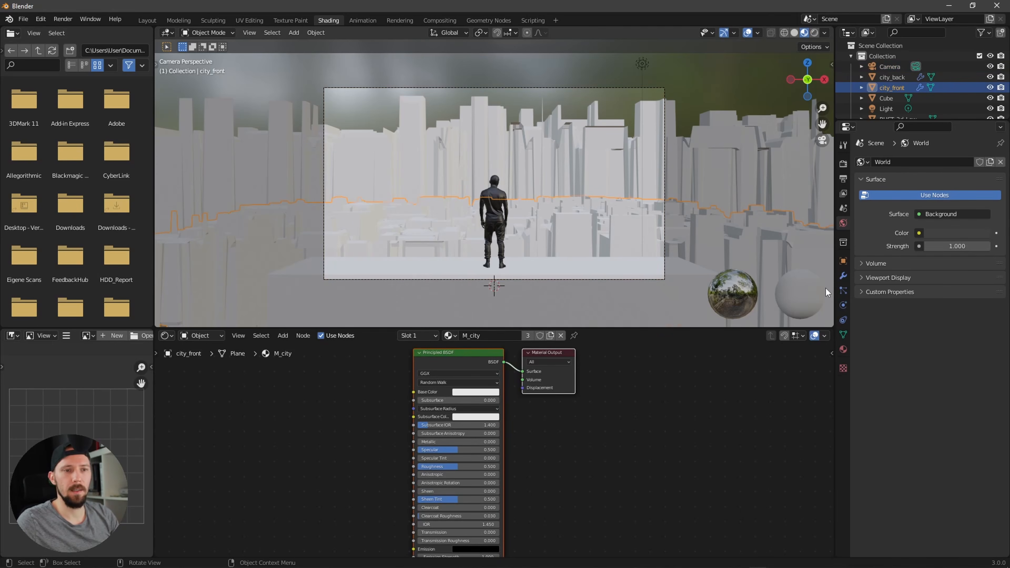
pyautogui.scroll(2, 825, 288)
pyautogui.click(843, 350)
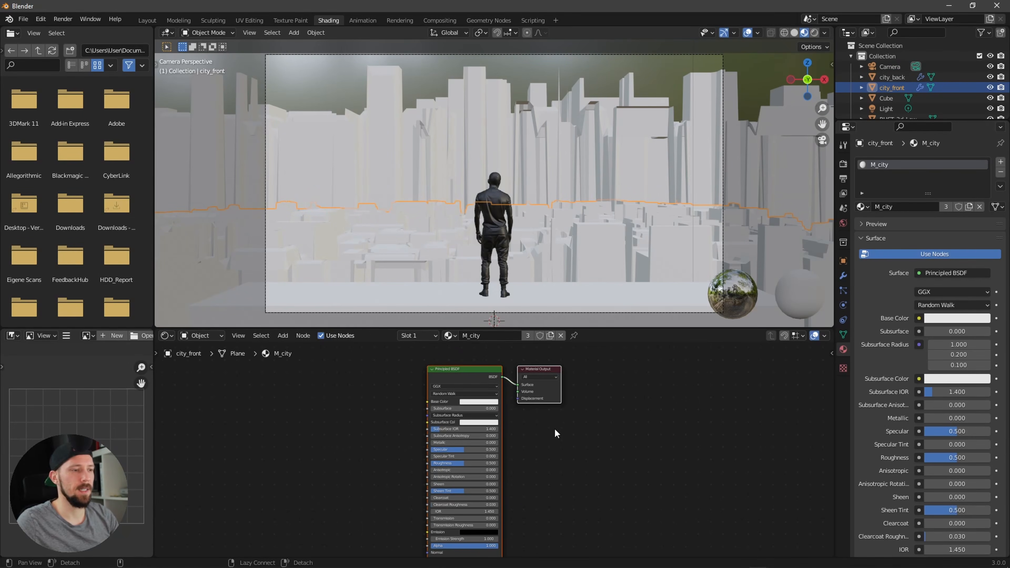
pyautogui.moveTo(557, 432)
pyautogui.keyDown('ctrl'); pyautogui.mouseDown(button='middle')
pyautogui.moveTo(575, 430)
pyautogui.moveTo(557, 442)
pyautogui.mouseUp(button='middle'); pyautogui.keyUp('ctrl')
pyautogui.moveTo(557, 444); pyautogui.dragTo(639, 452, button='middle')
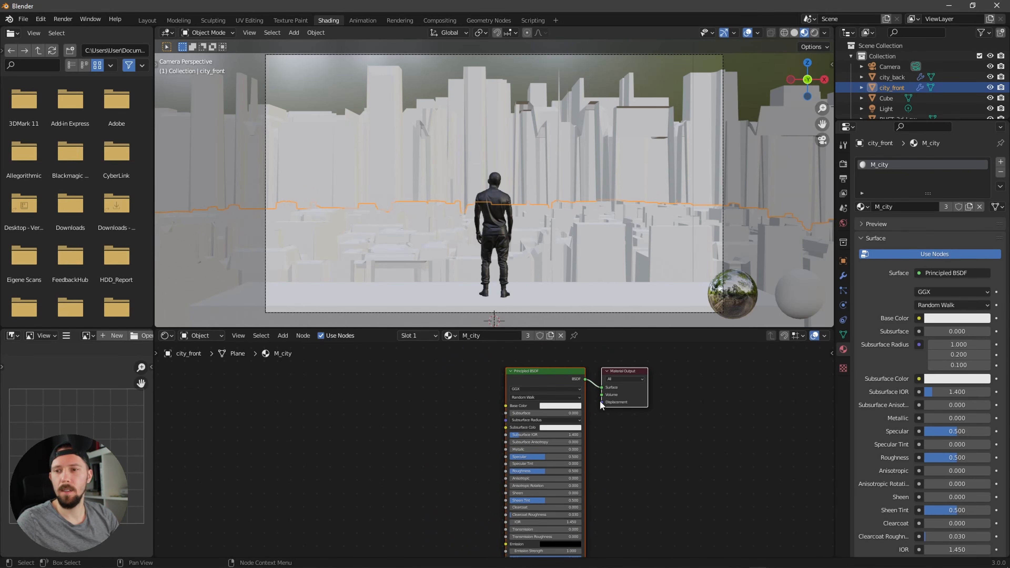
pyautogui.click(569, 406)
pyautogui.click(599, 356)
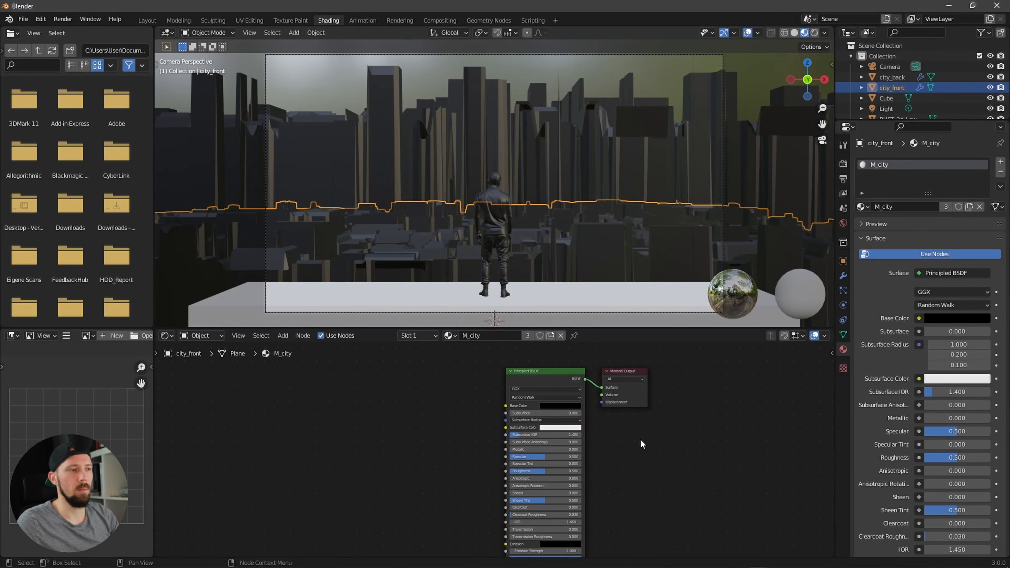
# Step: Bring the night skyline photo from the browser into the M_city node editor as an image texture node
pyautogui.keyDown('ctrl'); pyautogui.hscroll(-3, 461, 462); pyautogui.keyUp('ctrl')
pyautogui.hotkey('alt', 'Tab')
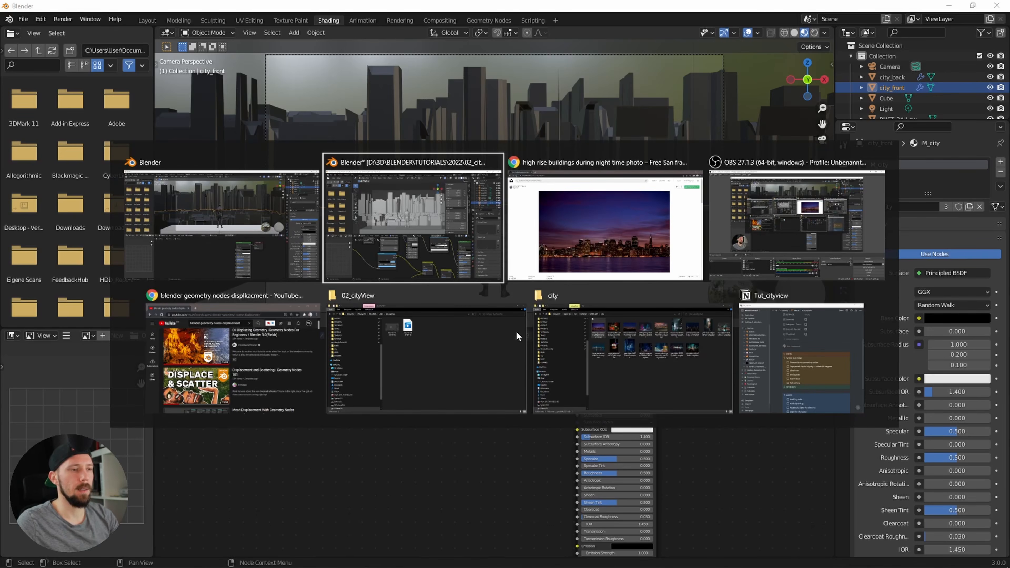
pyautogui.click(600, 361)
pyautogui.moveTo(251, 90); pyautogui.dragTo(406, 468)
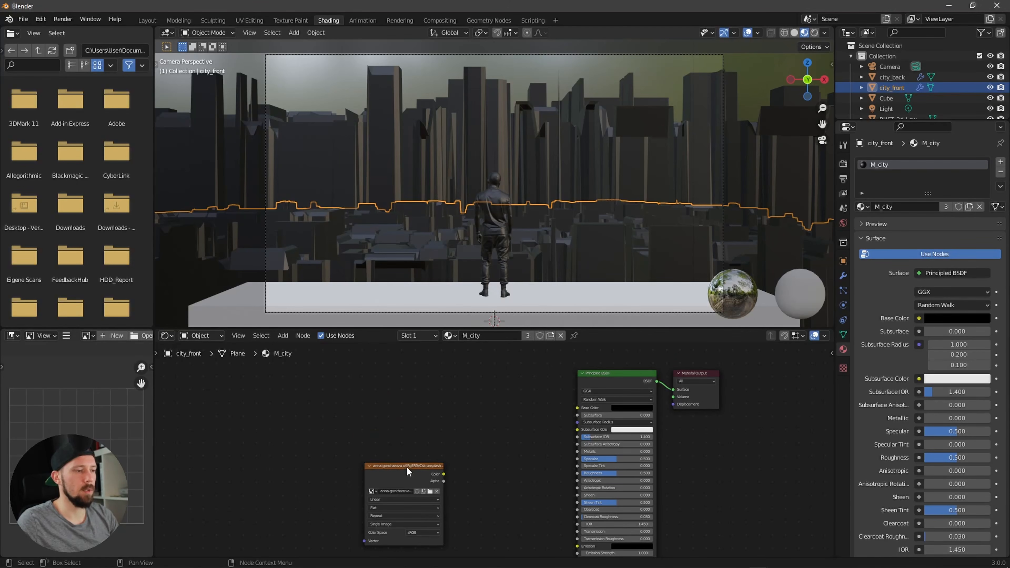
# Step: Connect the image texture's Color output to the Principled BSDF Emission input
pyautogui.click(349, 383)
pyautogui.scroll(-2, 396, 408)
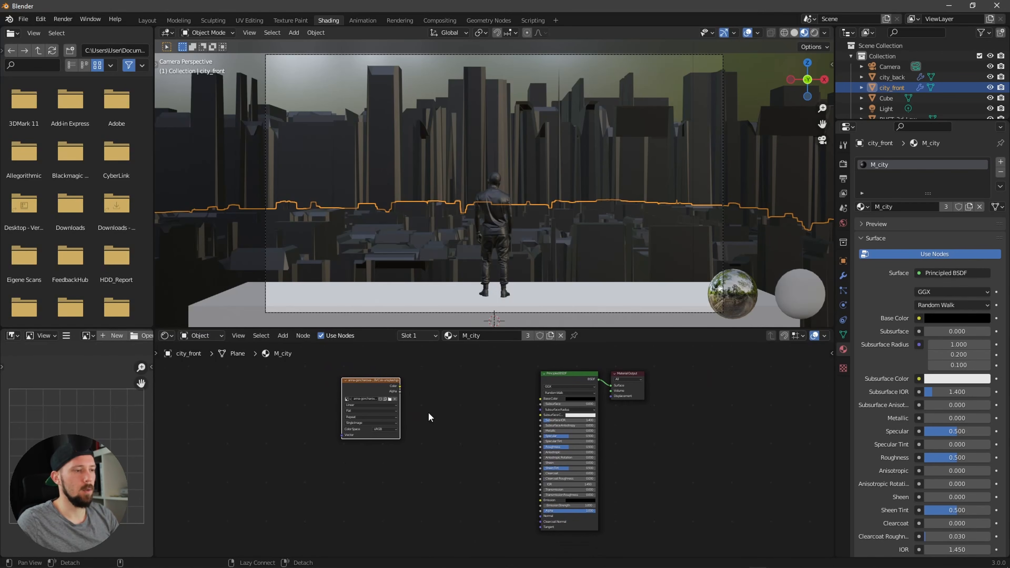
pyautogui.moveTo(402, 384); pyautogui.dragTo(465, 422)
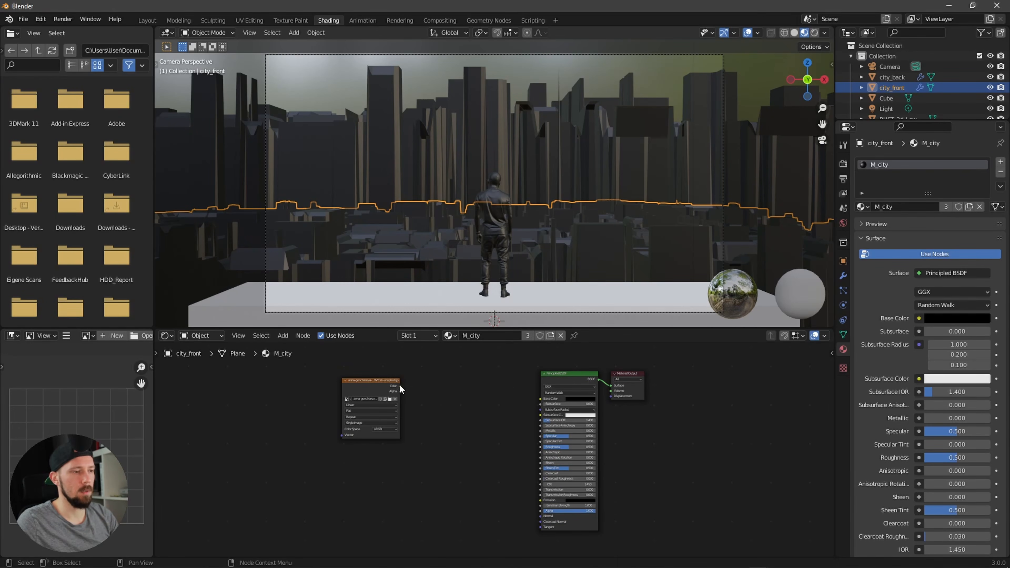
pyautogui.moveTo(401, 389); pyautogui.dragTo(508, 481)
pyautogui.scroll(2, 507, 481)
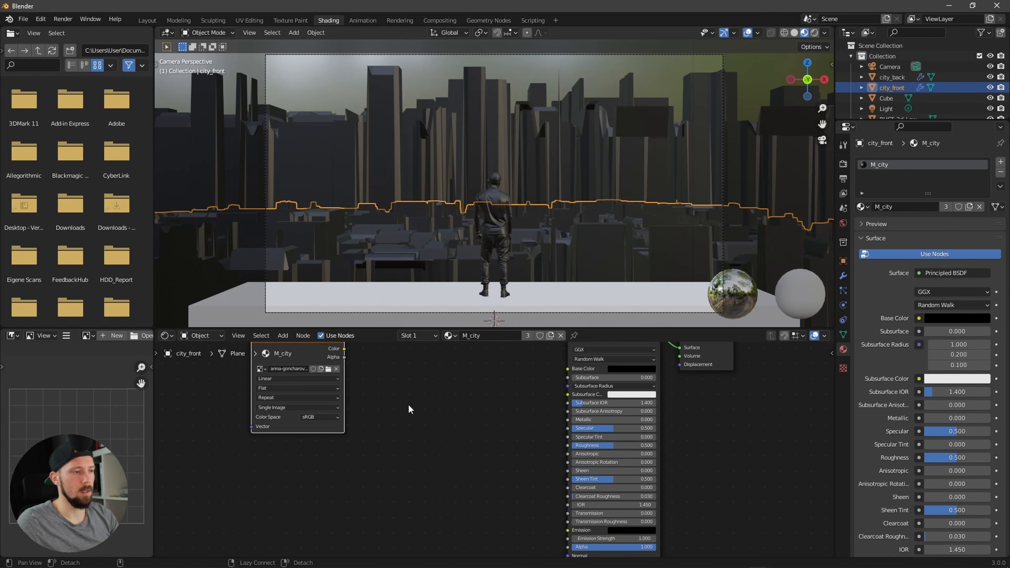
pyautogui.moveTo(318, 363); pyautogui.dragTo(568, 530)
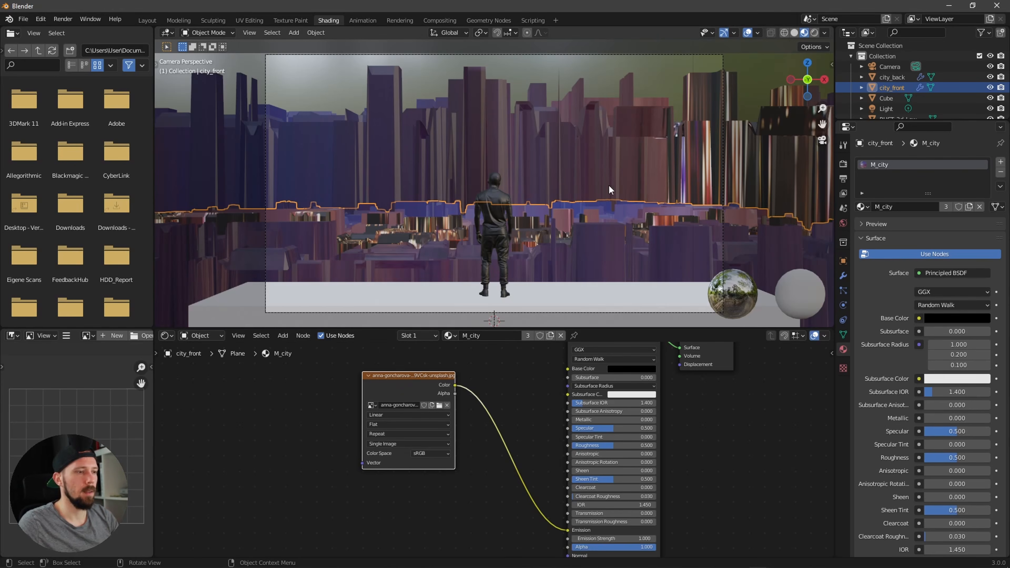
# Step: Orbit around the textured city to inspect it, then return to the camera view
pyautogui.moveTo(605, 235); pyautogui.dragTo(587, 253, button='middle')
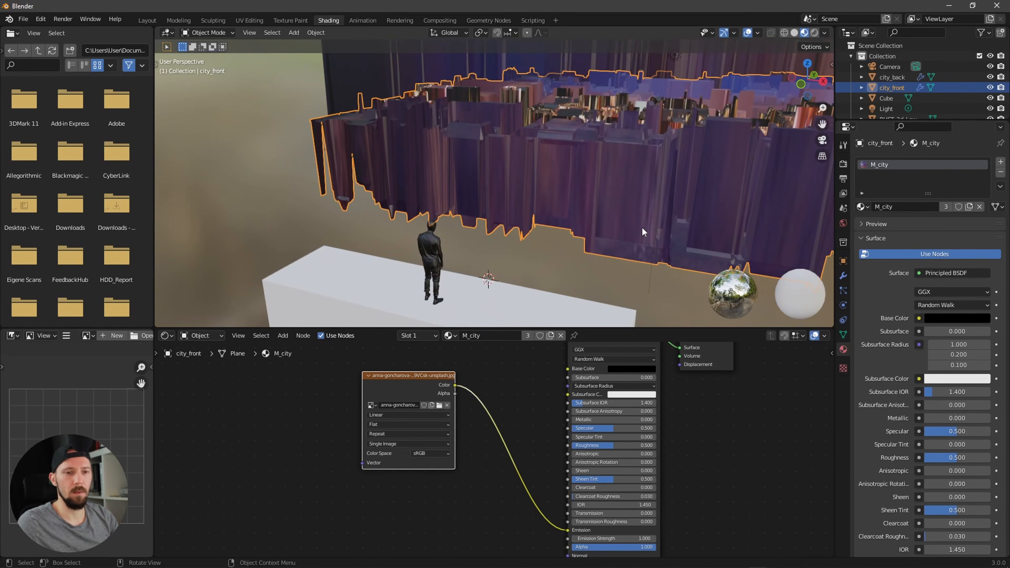
pyautogui.press('KP_0')
pyautogui.keyDown('alt'); pyautogui.moveTo(500, 390); pyautogui.dragTo(541, 412); pyautogui.keyUp('alt')
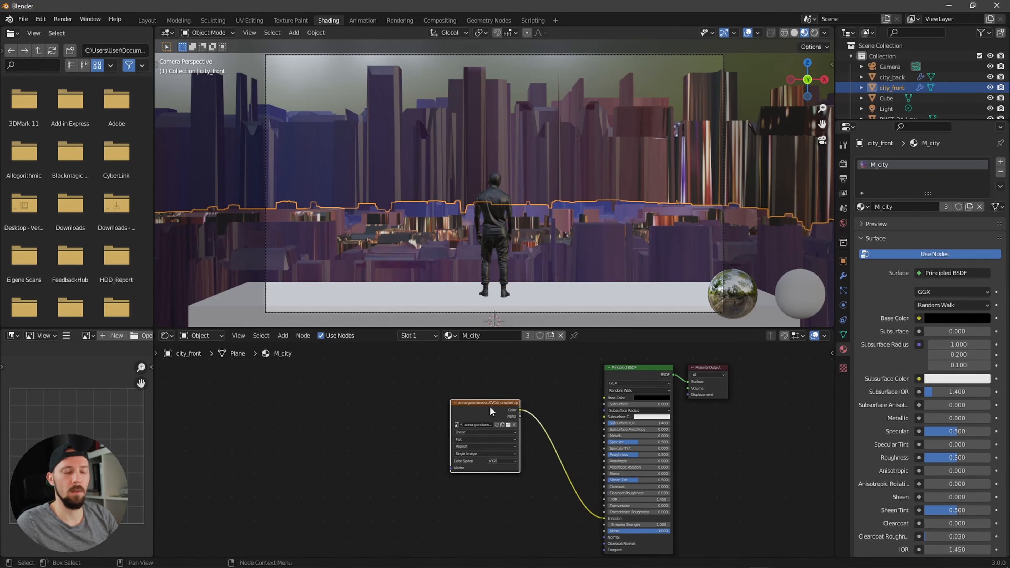
# Step: Check in the add-on preferences that Node Wrangler is enabled
pyautogui.press('n')
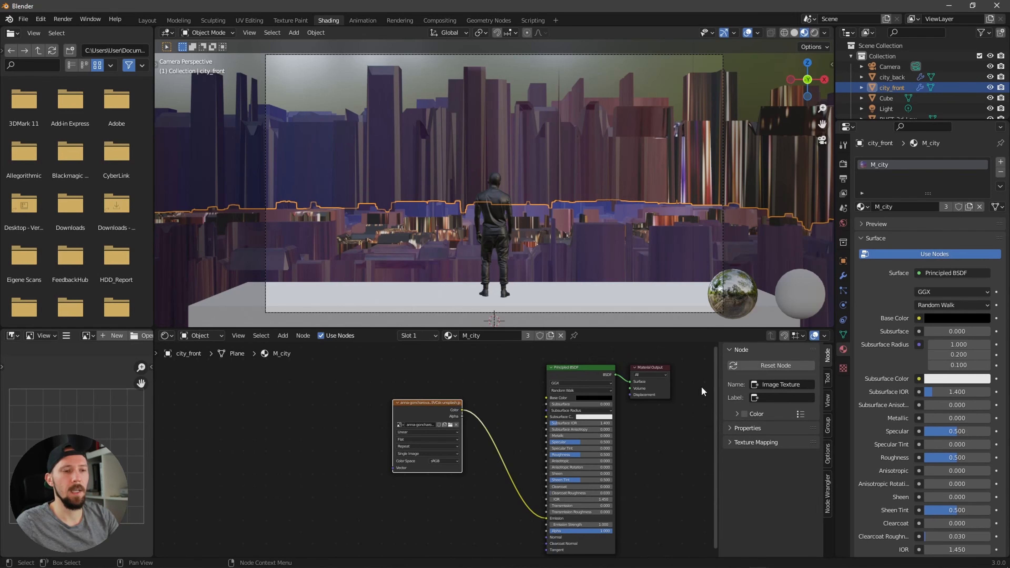
pyautogui.click(828, 494)
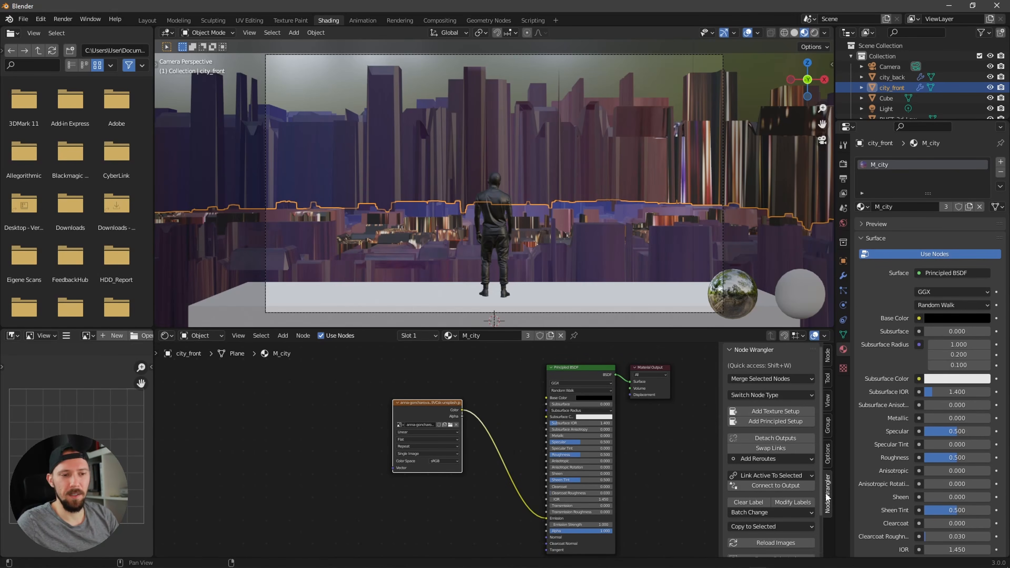
pyautogui.click(46, 18)
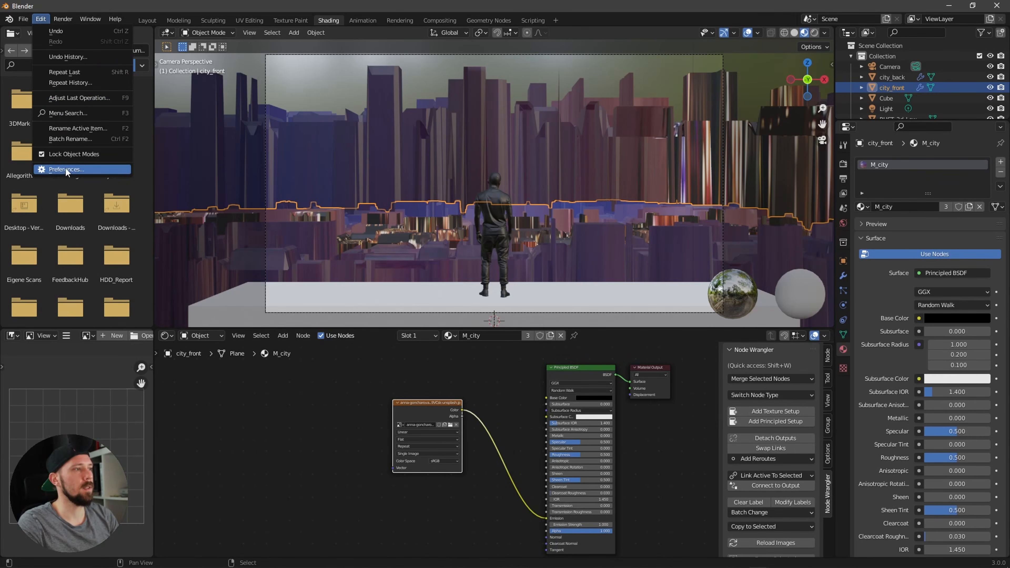
pyautogui.click(65, 172)
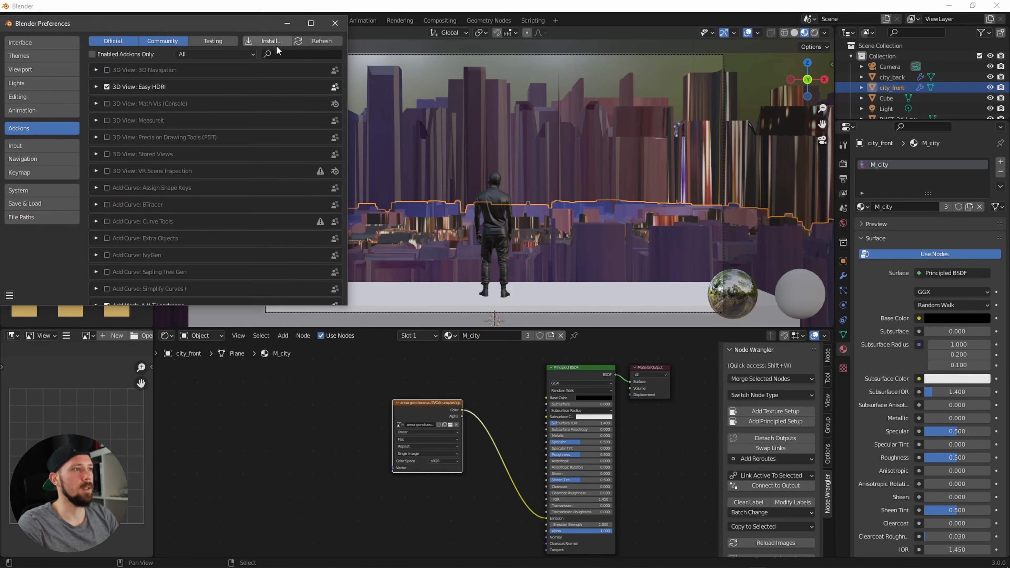
pyautogui.click(285, 55)
pyautogui.write('wra')
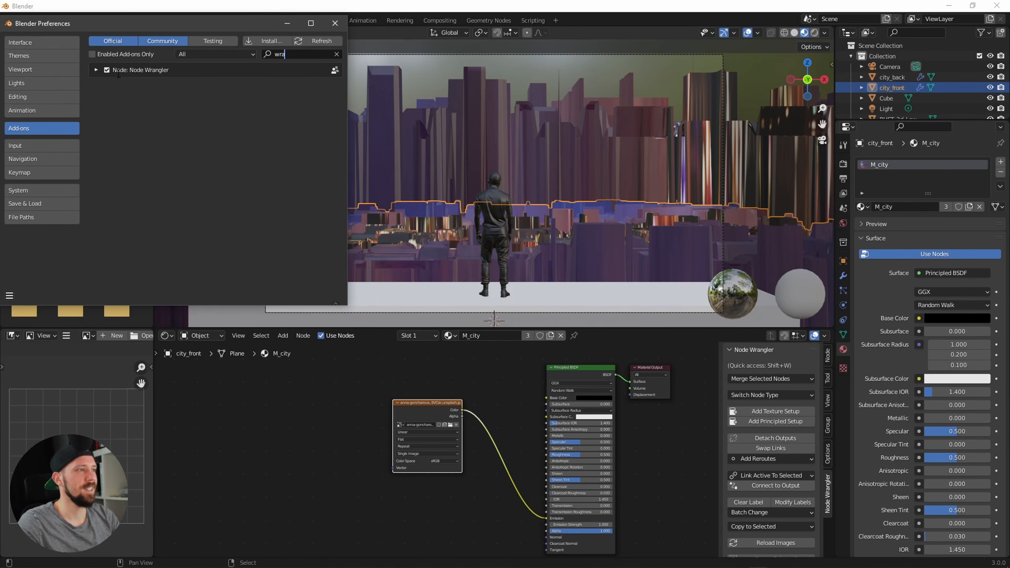
pyautogui.click(336, 23)
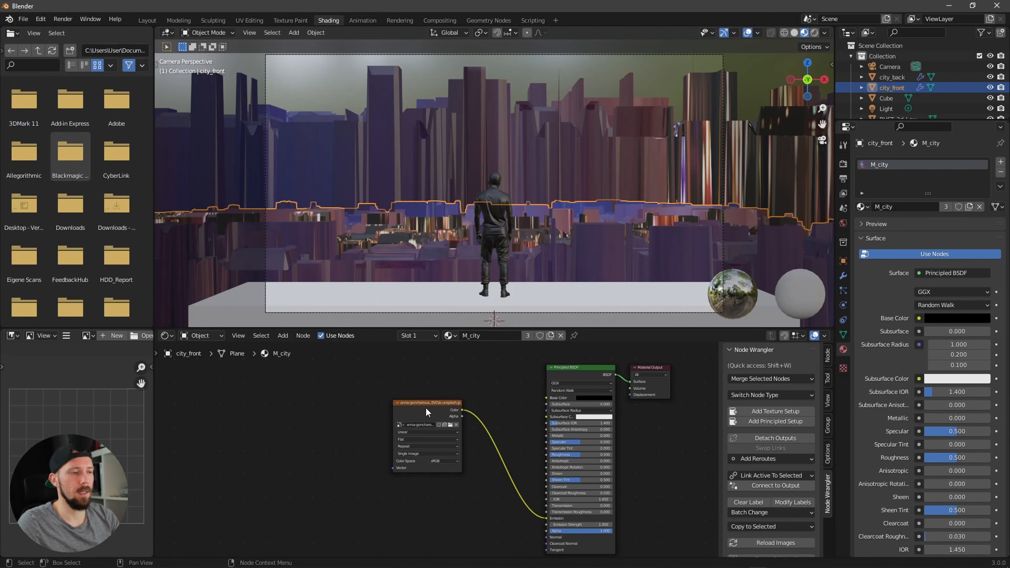
# Step: Add a Node Wrangler texture setup with Texture Coordinate and Mapping nodes for the image texture
pyautogui.click(790, 411)
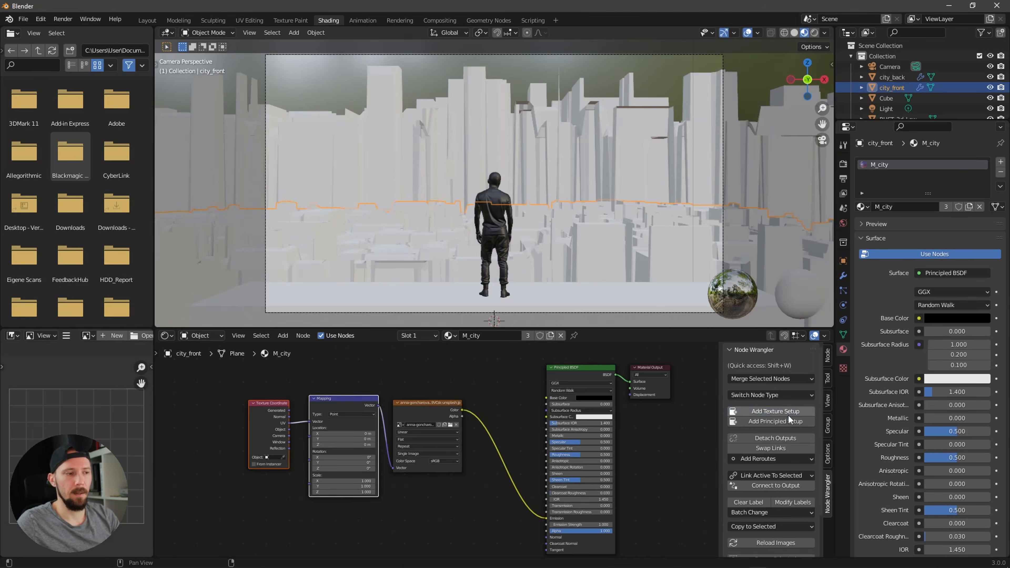
pyautogui.press('Home')
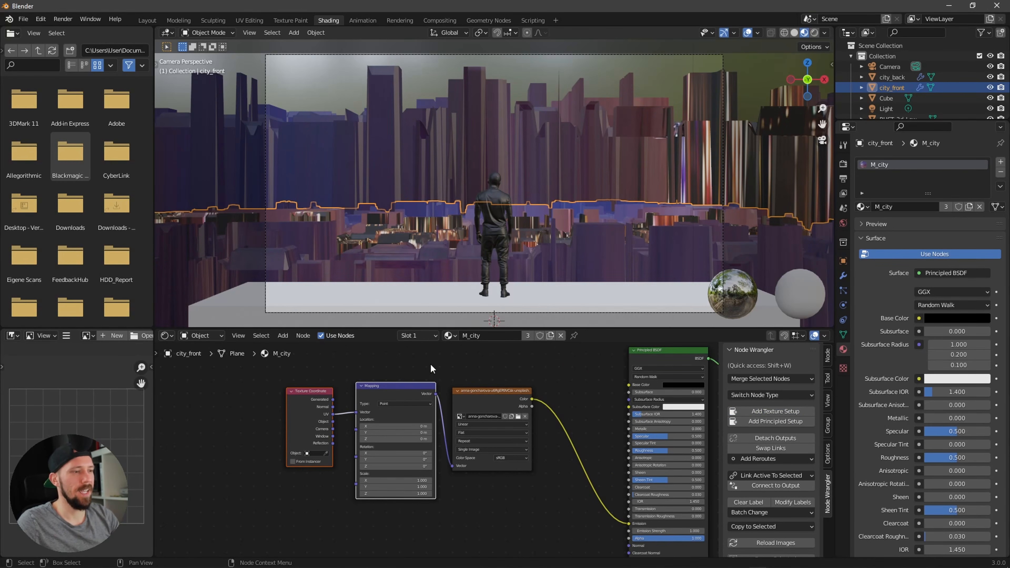
pyautogui.scroll(1, 349, 399)
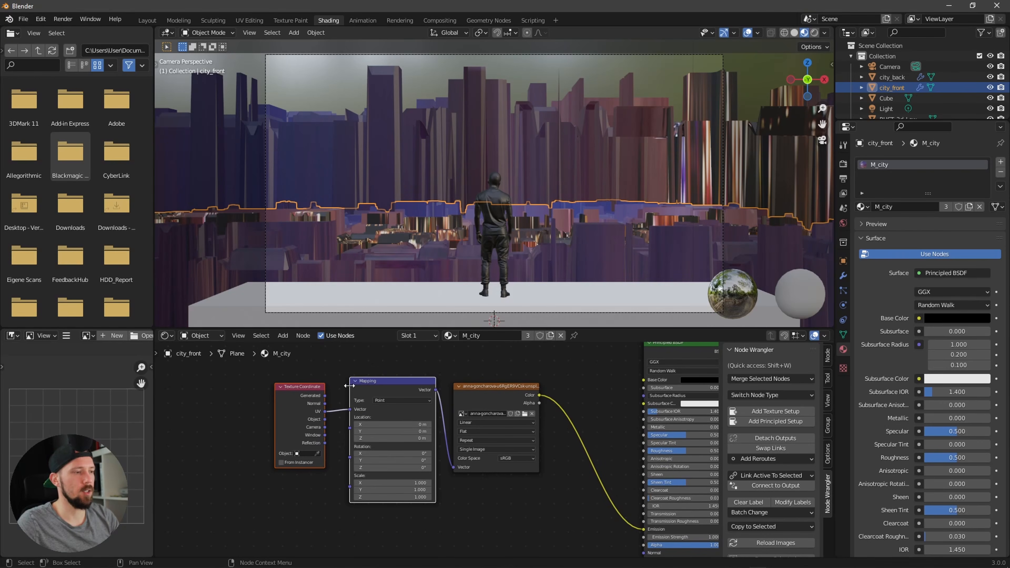
# Step: Connect the Texture Coordinate Object output to the Mapping node and set the image texture projection to Box
pyautogui.moveTo(324, 419); pyautogui.dragTo(350, 409)
pyautogui.moveTo(586, 469)
pyautogui.keyDown('alt'); pyautogui.mouseDown()
pyautogui.moveTo(504, 488)
pyautogui.moveTo(498, 478)
pyautogui.mouseUp(); pyautogui.keyUp('alt')
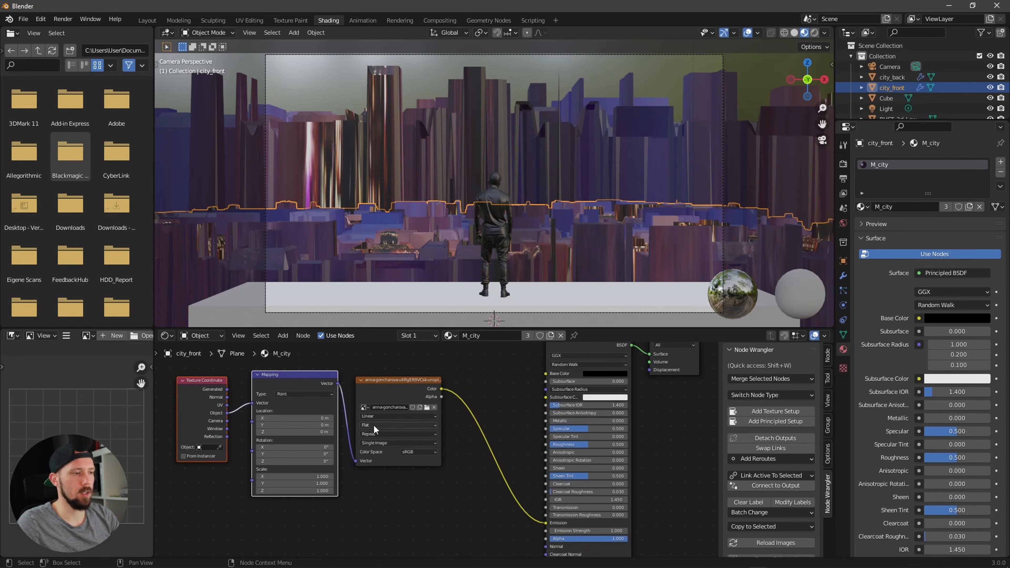
pyautogui.moveTo(385, 386); pyautogui.dragTo(391, 384)
pyautogui.click(386, 421)
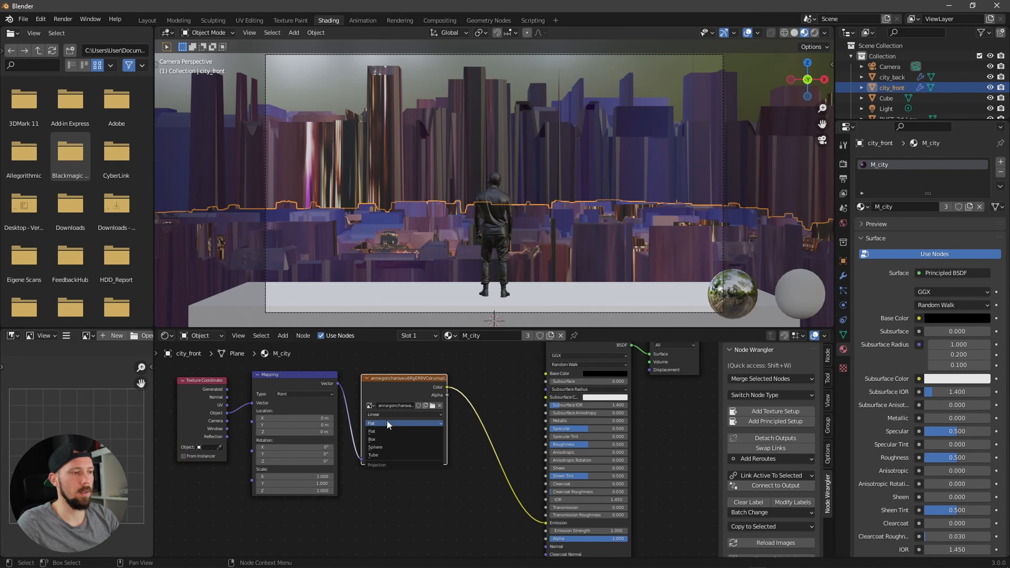
pyautogui.click(392, 439)
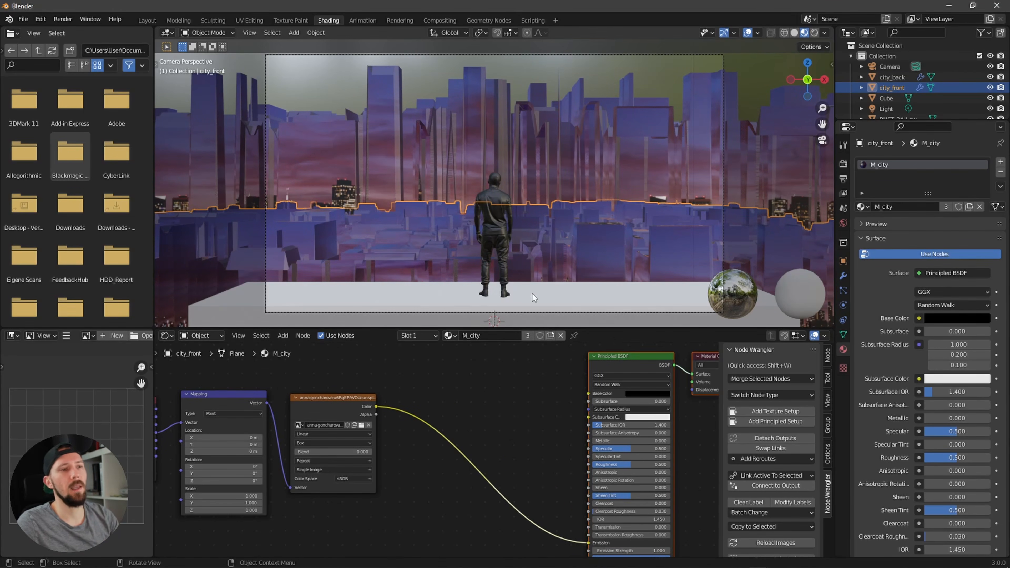
# Step: Add a ColorRamp node between the image texture's Color and the Principled BSDF Emission input
pyautogui.hotkey('shift', 'a')
pyautogui.click(476, 417)
pyautogui.write('color ramp')
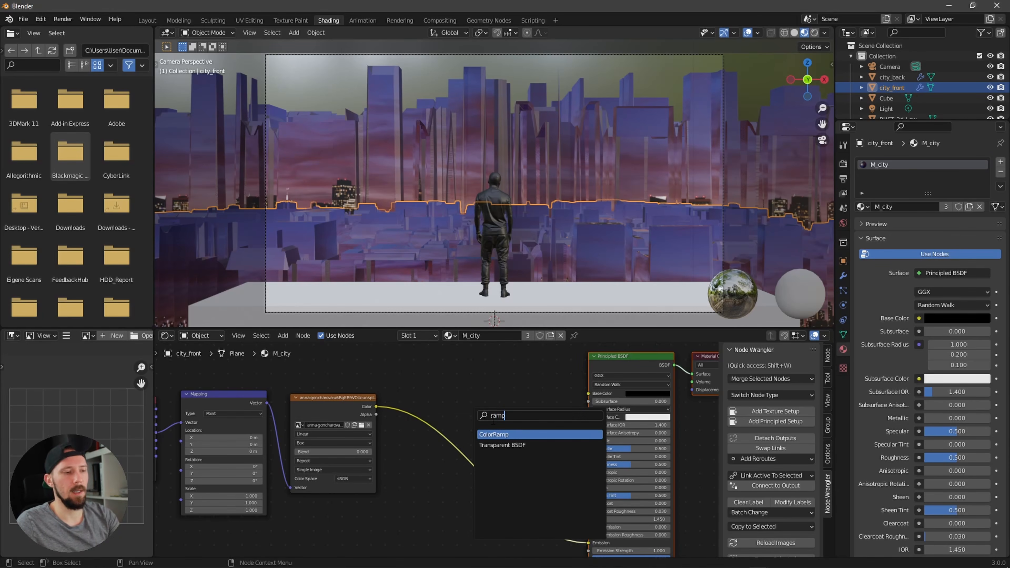
pyautogui.press('Return')
pyautogui.click(478, 446)
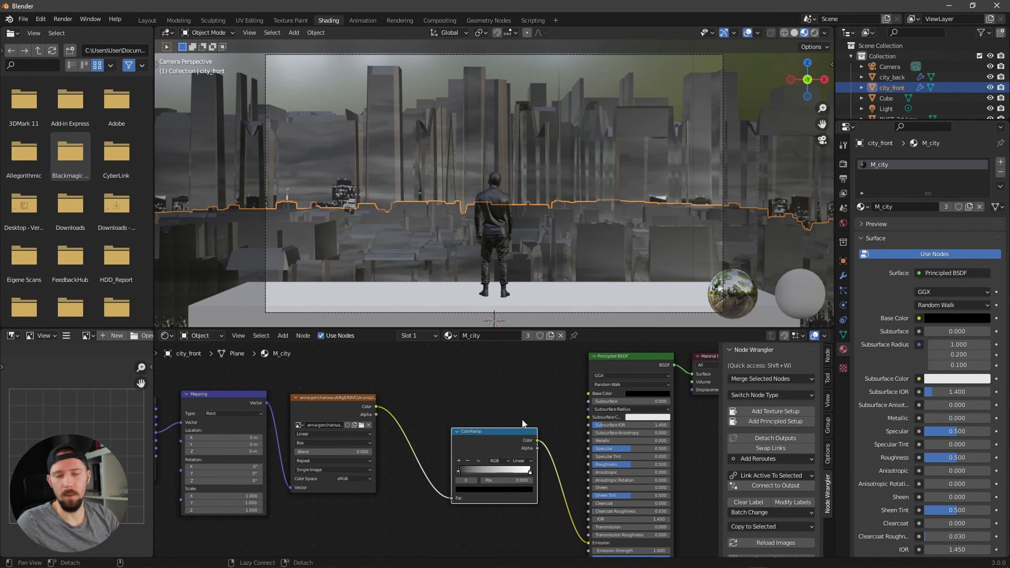
pyautogui.moveTo(551, 476)
pyautogui.mouseDown(button='middle')
pyautogui.moveTo(502, 436)
pyautogui.moveTo(546, 459)
pyautogui.mouseUp(button='middle')
# Step: Set the ColorRamp interpolation to Constant and move its white stop to about 0.659
pyautogui.click(493, 411)
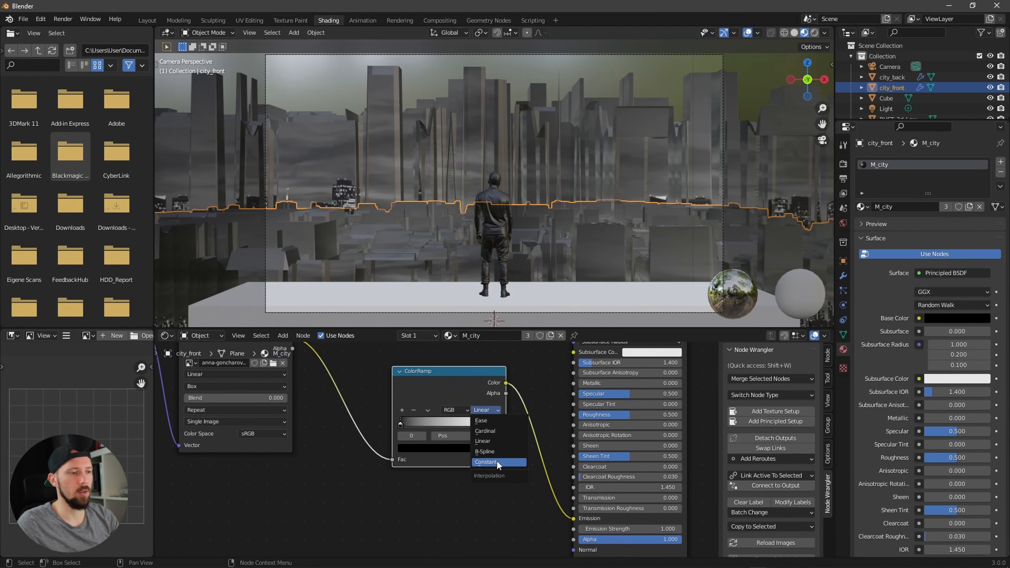
pyautogui.click(498, 461)
pyautogui.moveTo(498, 426); pyautogui.dragTo(465, 426)
pyautogui.keyDown('ctrl'); pyautogui.moveTo(665, 171); pyautogui.dragTo(578, 239, button='middle'); pyautogui.keyUp('ctrl')
pyautogui.press('KP_0')
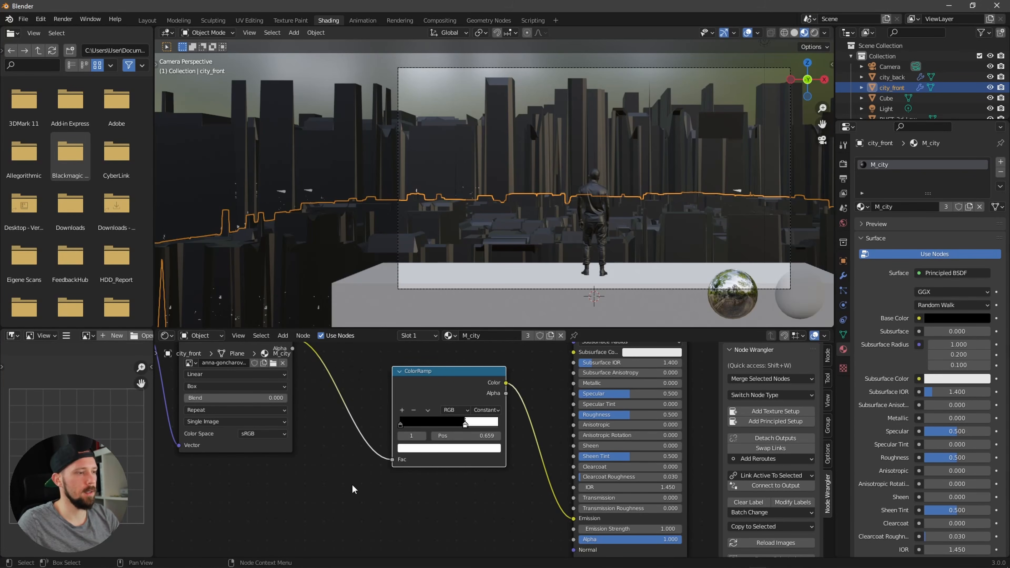
# Step: Set the Mapping node's location to X 2.6 m, Y 0.9 m and Z 9 m
pyautogui.moveTo(239, 472); pyautogui.dragTo(512, 522, button='middle')
pyautogui.click(356, 374)
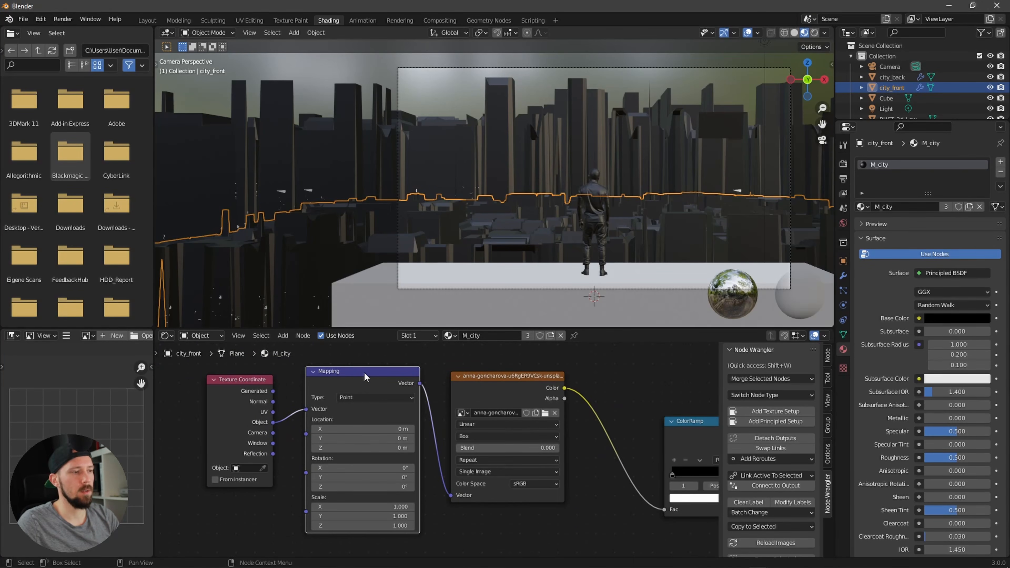
pyautogui.click(398, 429)
pyautogui.write('2')
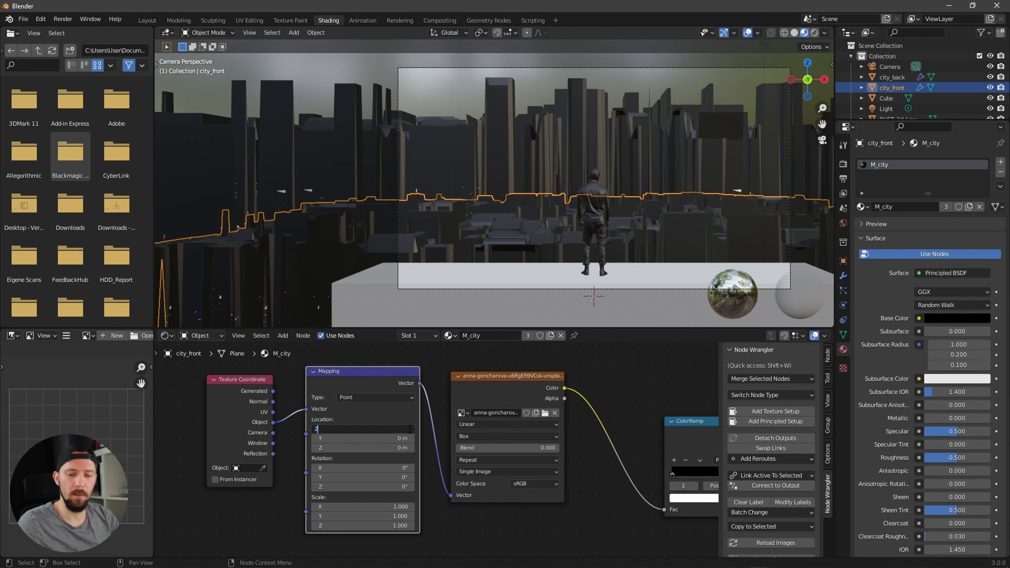
pyautogui.write('.6')
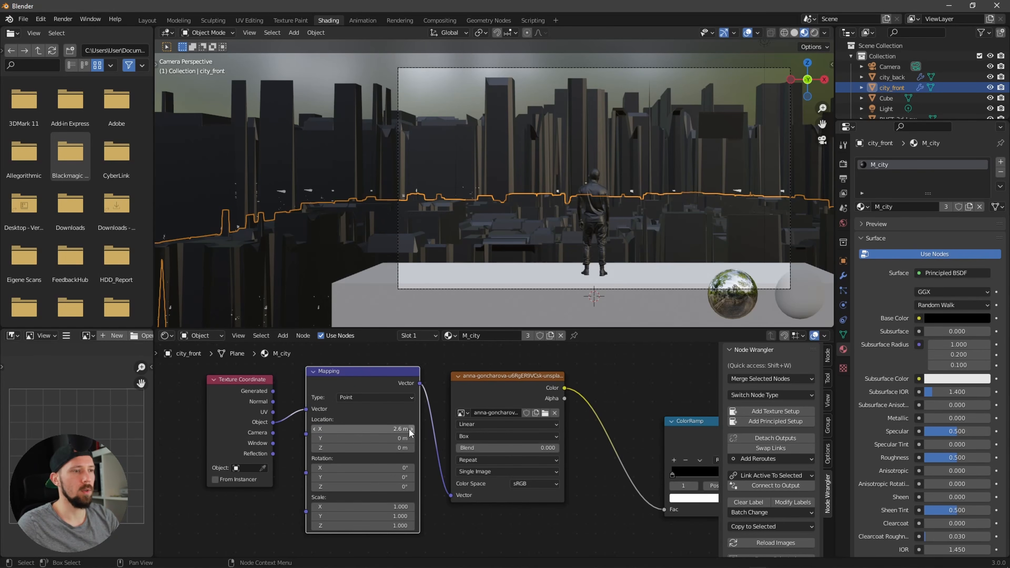
pyautogui.press('Return')
pyautogui.click(389, 439)
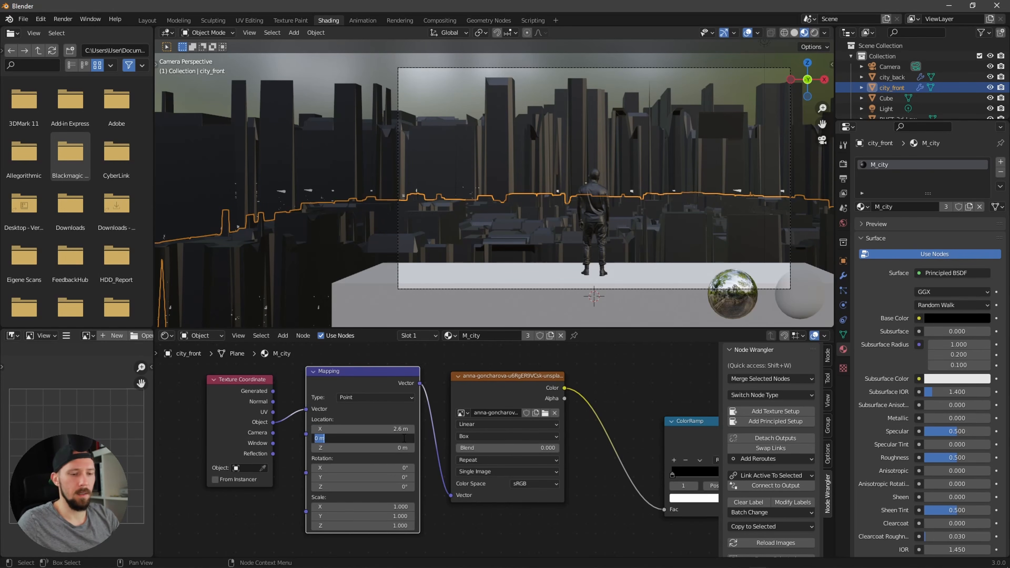
pyautogui.write('0.9')
pyautogui.press('Return')
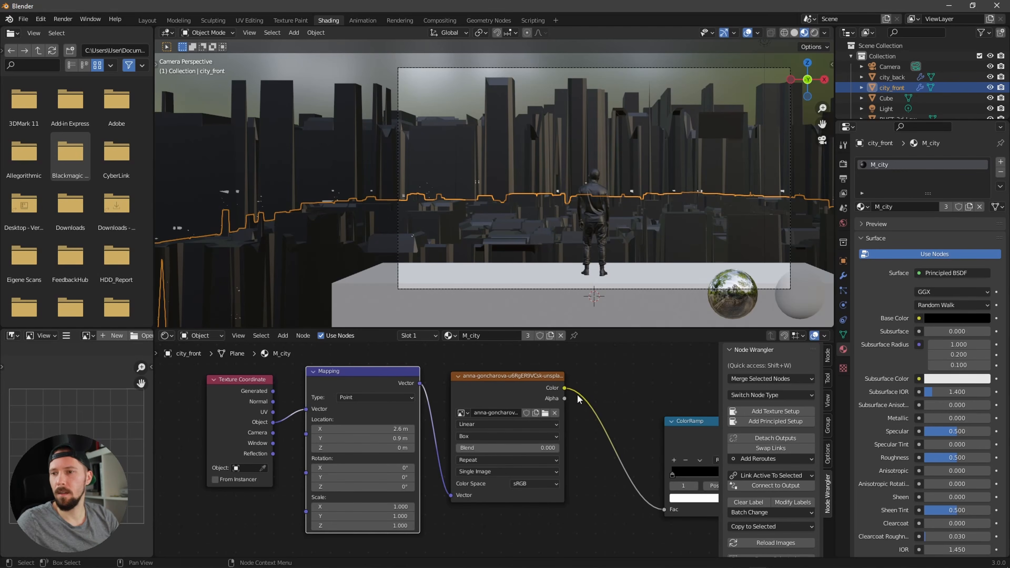
pyautogui.click(412, 448)
pyautogui.write('9')
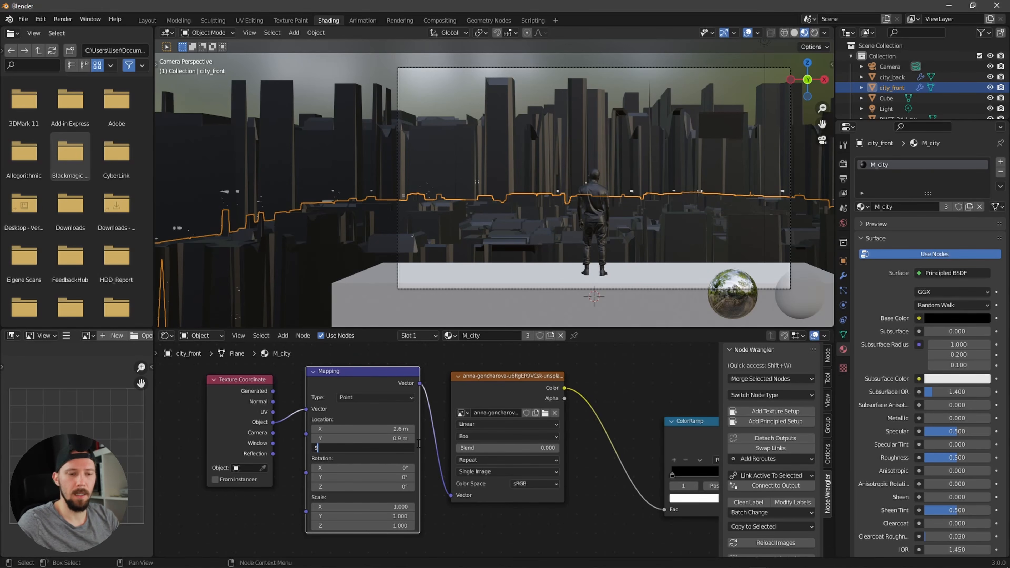
pyautogui.press('Return')
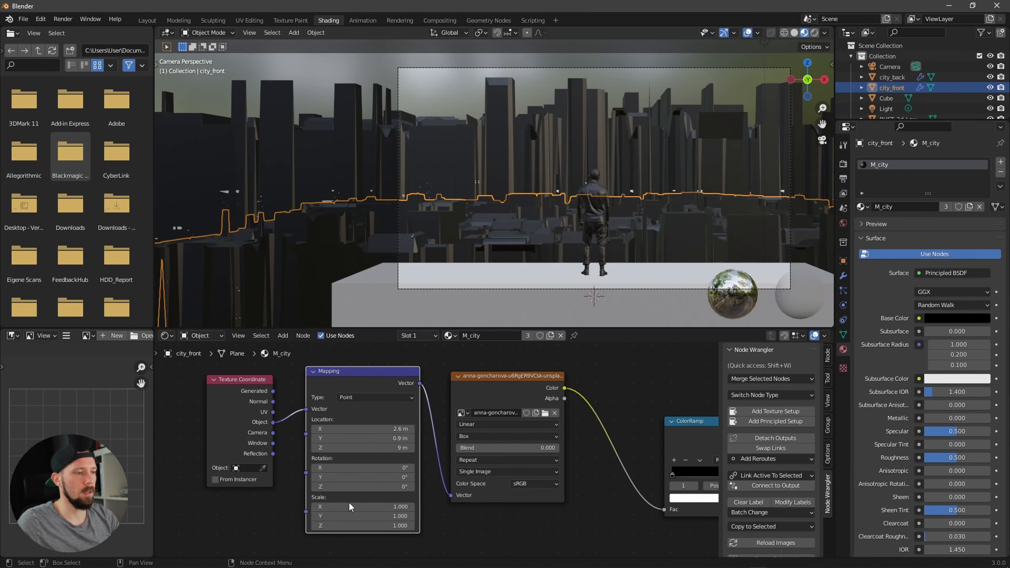
# Step: Set the Mapping node's Z scale to 0.5
pyautogui.click(374, 526)
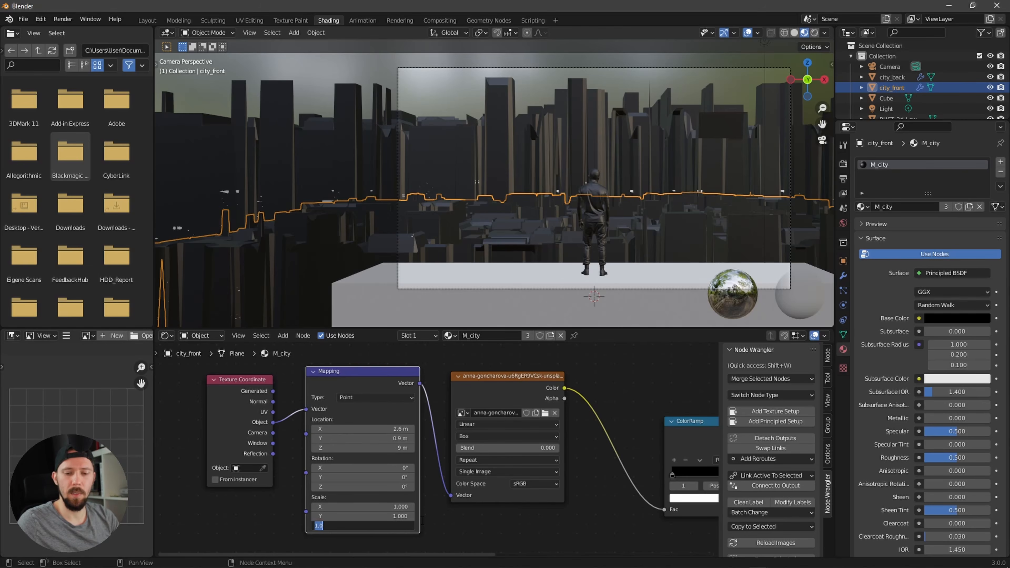
pyautogui.write('.5')
pyautogui.press('Return')
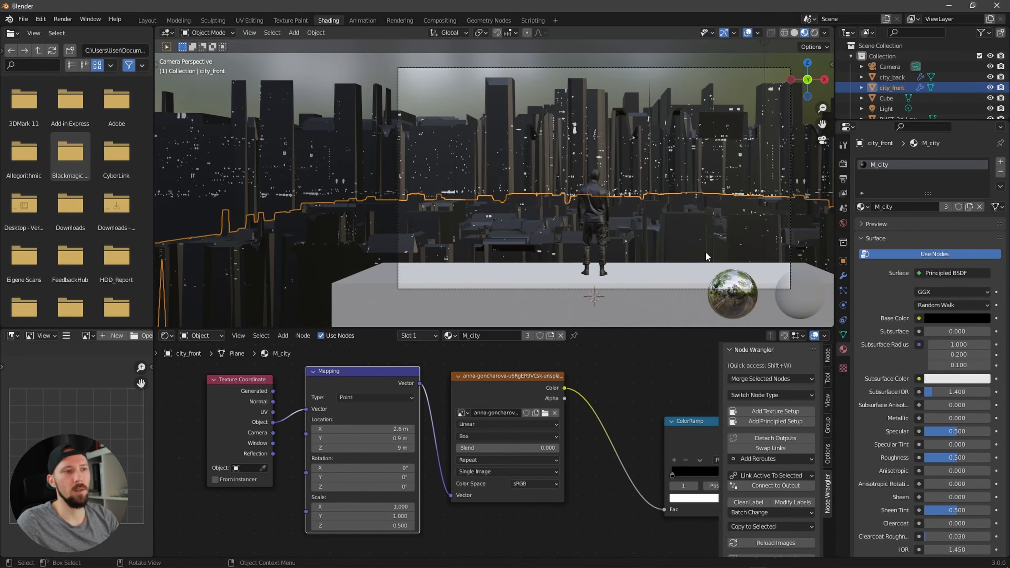
# Step: Enable Ambient Occlusion and Bloom in the Eevee render settings
pyautogui.keyDown('alt'); pyautogui.moveTo(701, 354); pyautogui.dragTo(509, 381); pyautogui.keyUp('alt')
pyautogui.keyDown('alt'); pyautogui.moveTo(609, 379); pyautogui.dragTo(561, 383); pyautogui.keyUp('alt')
pyautogui.moveTo(561, 383)
pyautogui.keyDown('ctrl'); pyautogui.keyDown('alt'); pyautogui.mouseDown()
pyautogui.moveTo(560, 426)
pyautogui.moveTo(531, 397)
pyautogui.mouseUp(); pyautogui.keyUp('alt'); pyautogui.keyUp('ctrl')
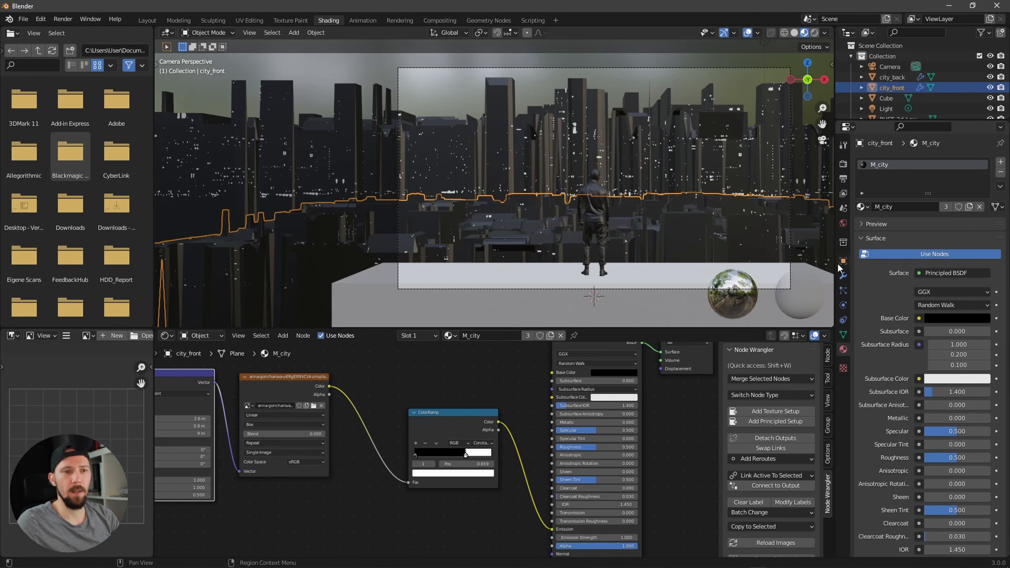
pyautogui.click(843, 163)
pyautogui.click(866, 236)
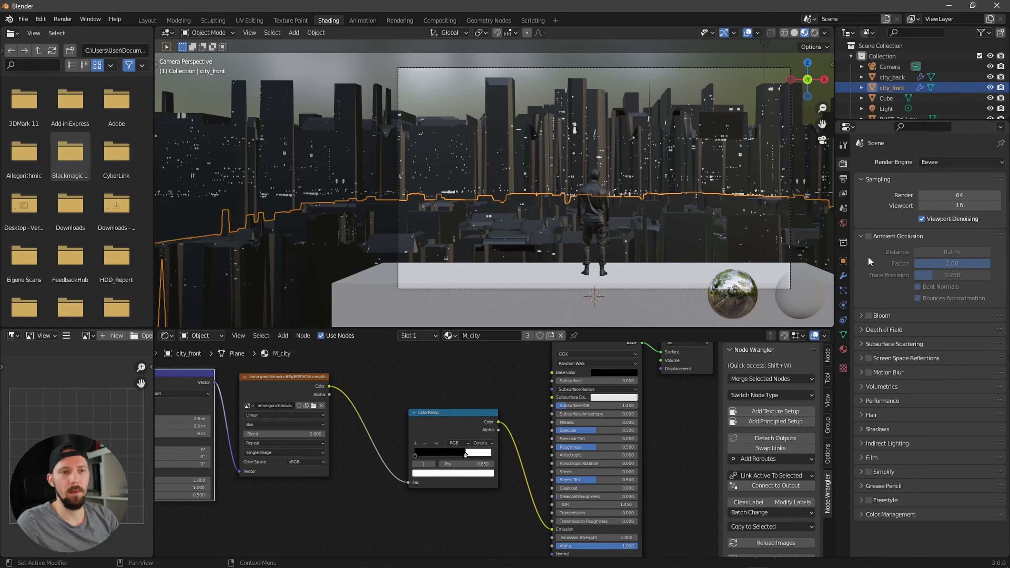
pyautogui.click(869, 236)
pyautogui.click(867, 240)
pyautogui.click(869, 250)
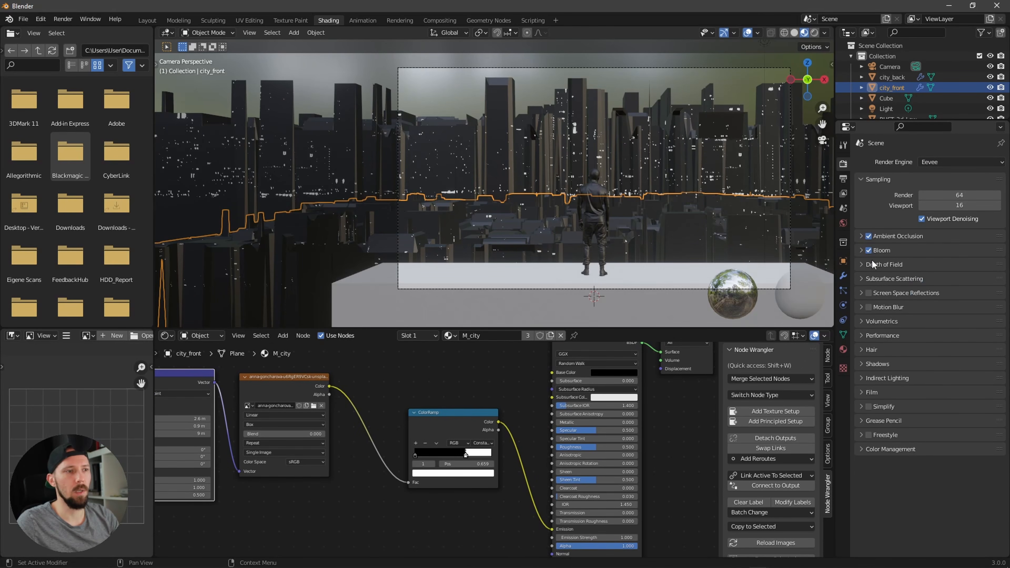
# Step: Enable Screen Space Reflections, turn off Half Res Trace, and set Trace Precision to 1.000 and Edge Fading to 0.000
pyautogui.click(868, 294)
pyautogui.click(865, 293)
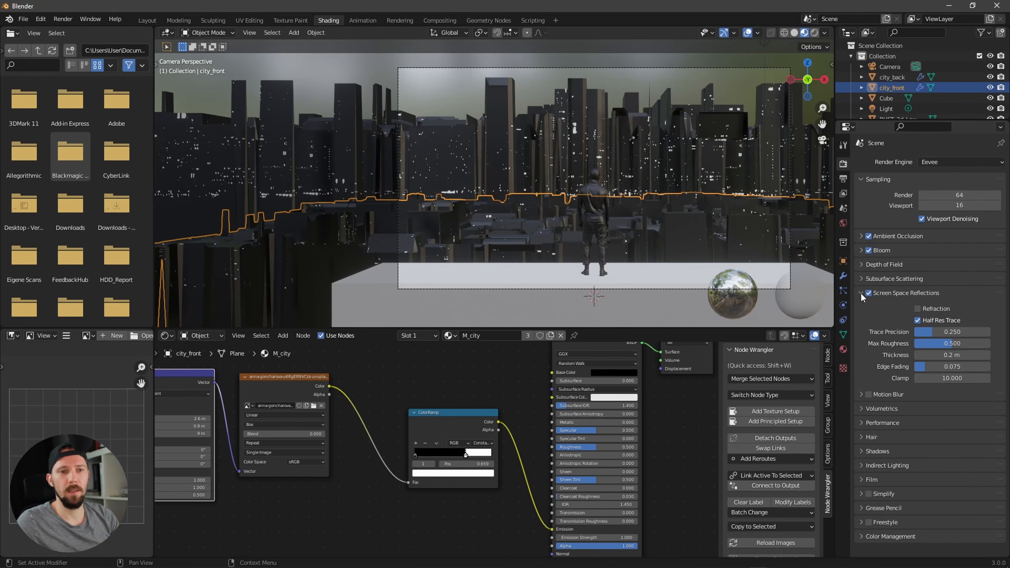
pyautogui.click(918, 320)
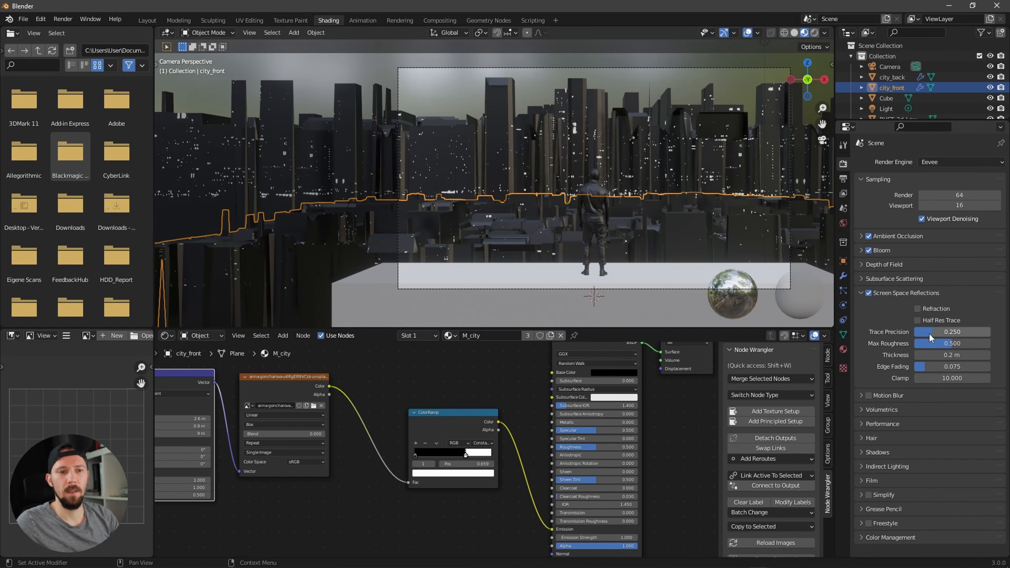
pyautogui.moveTo(927, 333); pyautogui.dragTo(983, 330)
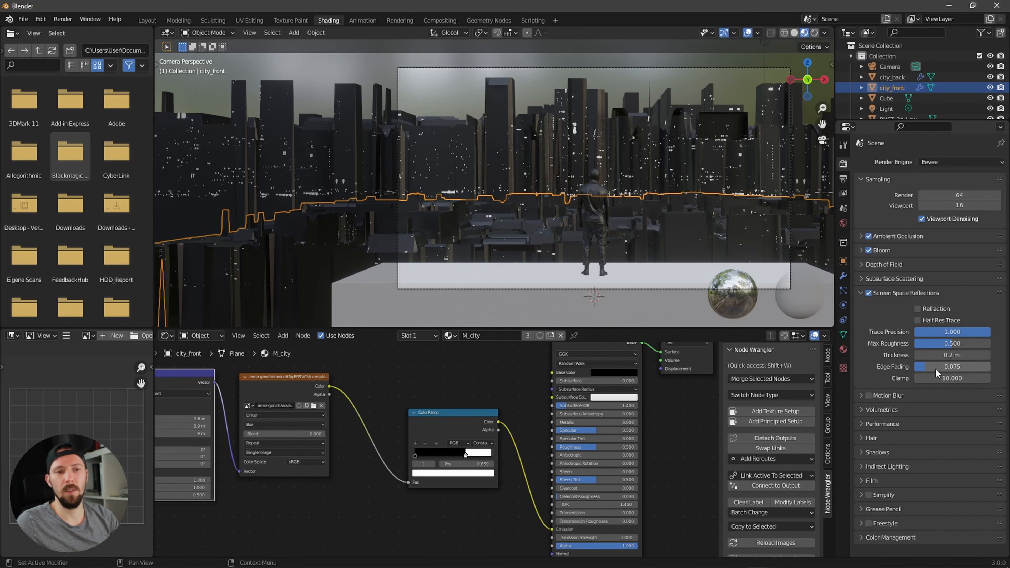
pyautogui.moveTo(940, 368); pyautogui.dragTo(922, 368)
# Step: Set the Principled BSDF Emission Strength to 40
pyautogui.moveTo(654, 517); pyautogui.dragTo(646, 495, button='middle')
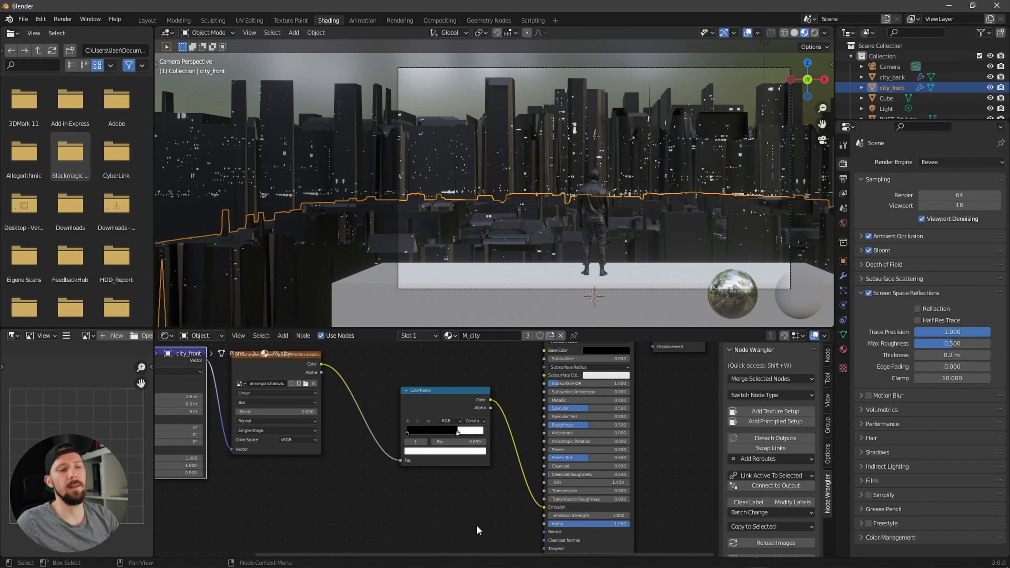
pyautogui.click(613, 515)
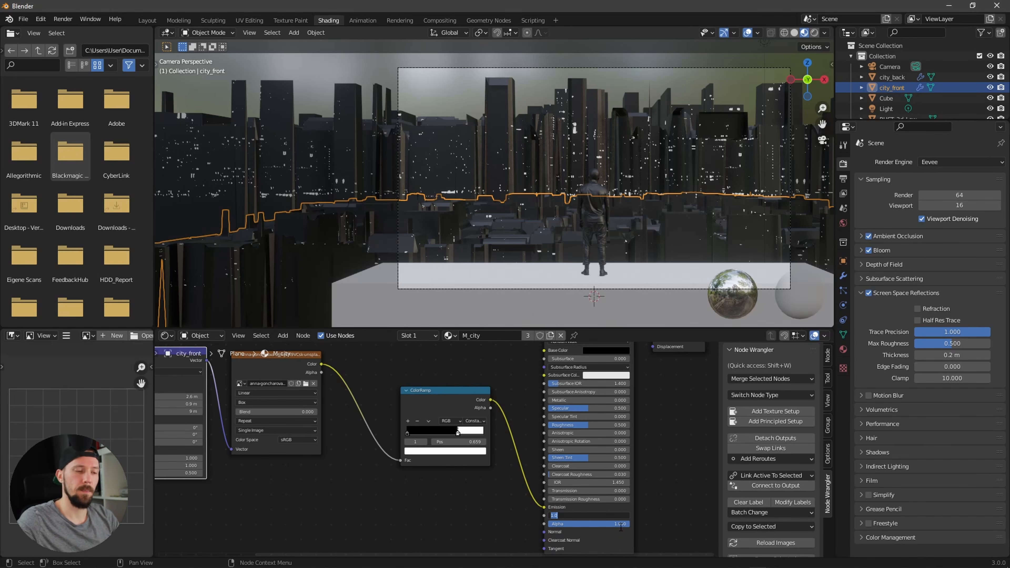
pyautogui.write('40')
pyautogui.press('Return')
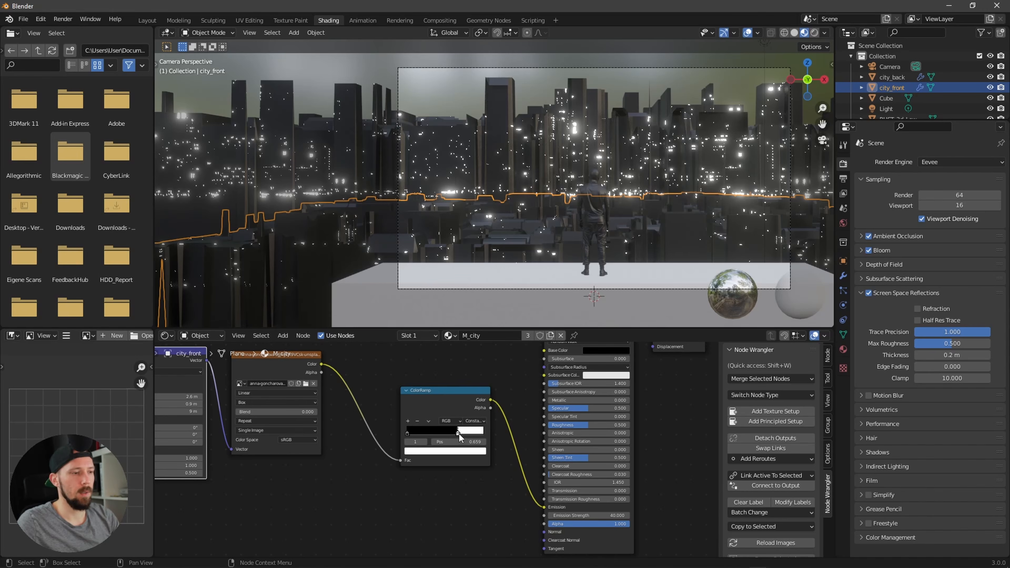
# Step: Move the ColorRamp's upper stop to about 0.762 and colour it light blue
pyautogui.moveTo(459, 435); pyautogui.dragTo(468, 434)
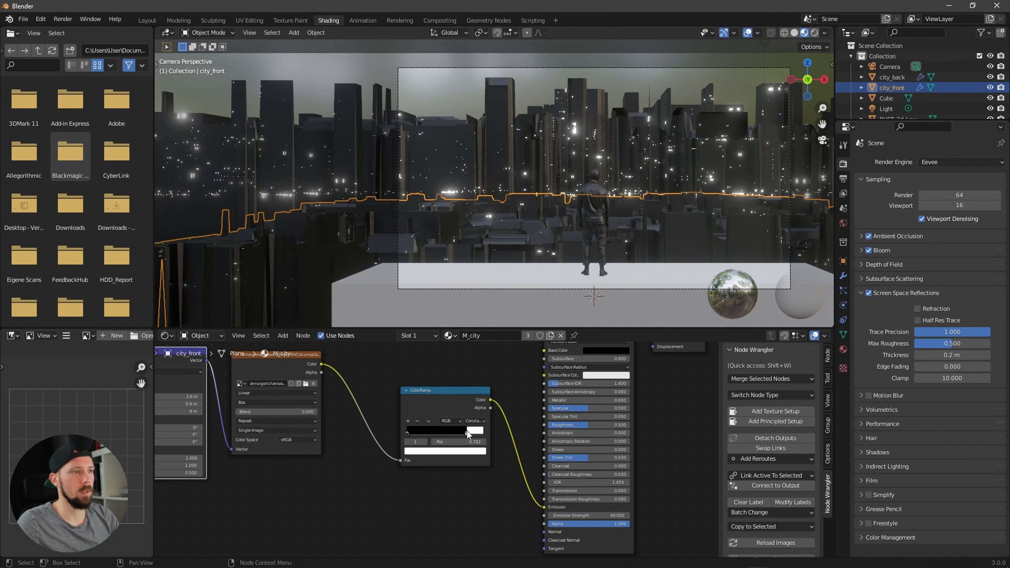
pyautogui.keyDown('alt'); pyautogui.moveTo(442, 363); pyautogui.dragTo(519, 362); pyautogui.keyUp('alt')
pyautogui.click(539, 452)
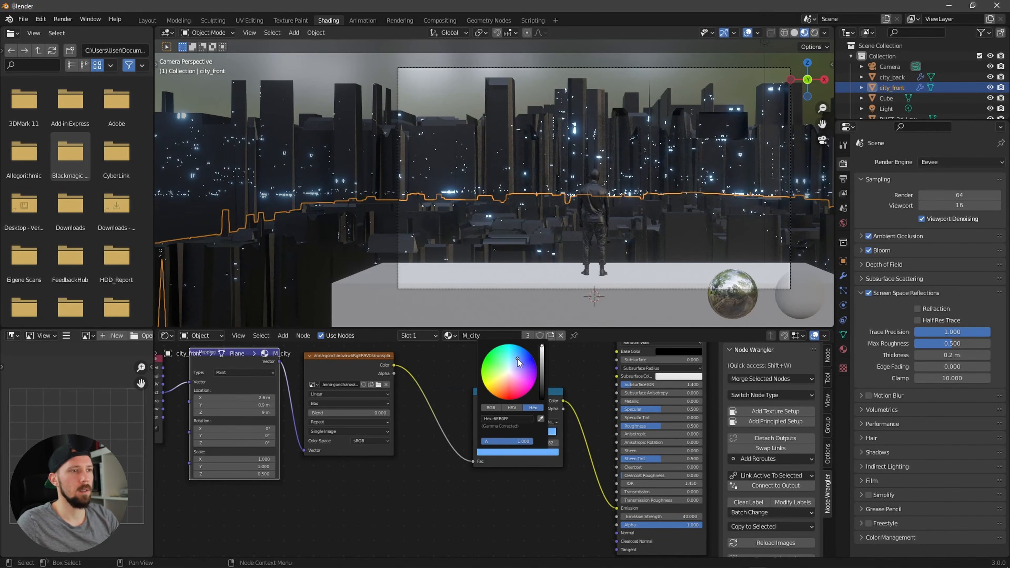
pyautogui.scroll(-1, 434, 492)
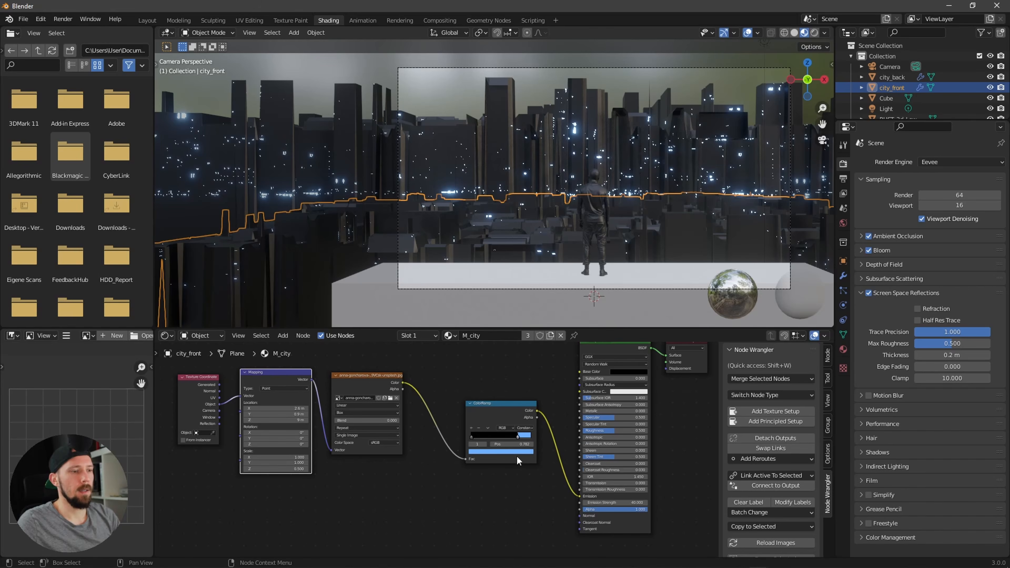
# Step: Fine-tune the position of the ColorRamp's blue stop while checking the city in the viewport
pyautogui.moveTo(519, 438); pyautogui.dragTo(507, 438)
pyautogui.keyDown('ctrl'); pyautogui.moveTo(589, 237); pyautogui.dragTo(593, 201, button='middle'); pyautogui.keyUp('ctrl')
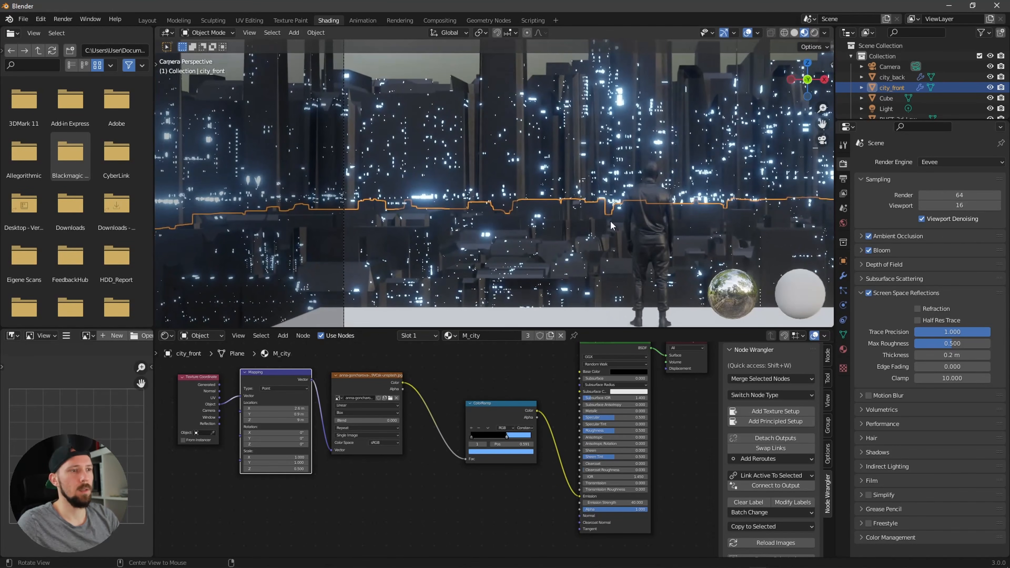
pyautogui.moveTo(507, 437); pyautogui.dragTo(504, 434)
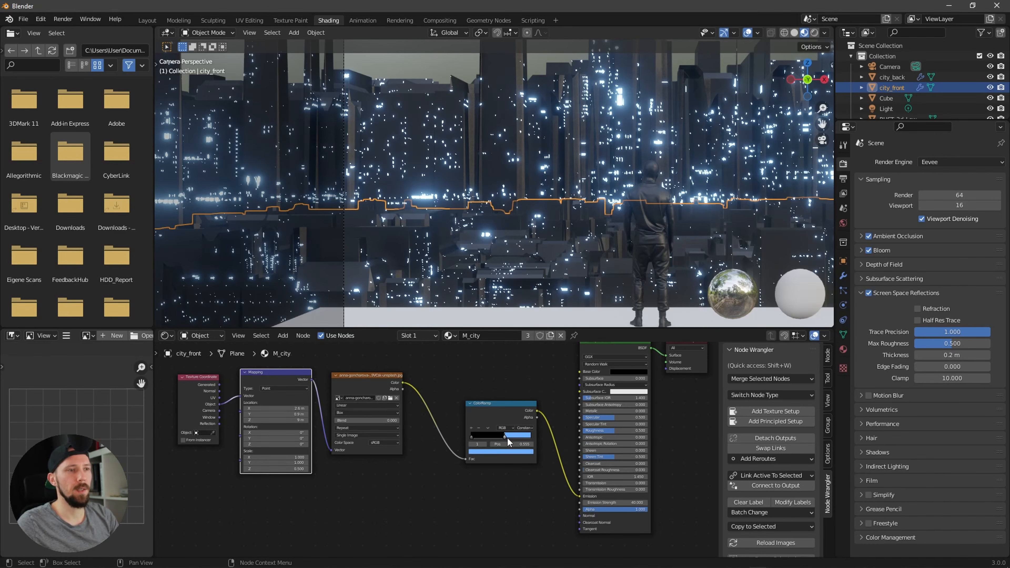
pyautogui.moveTo(504, 435); pyautogui.dragTo(504, 435)
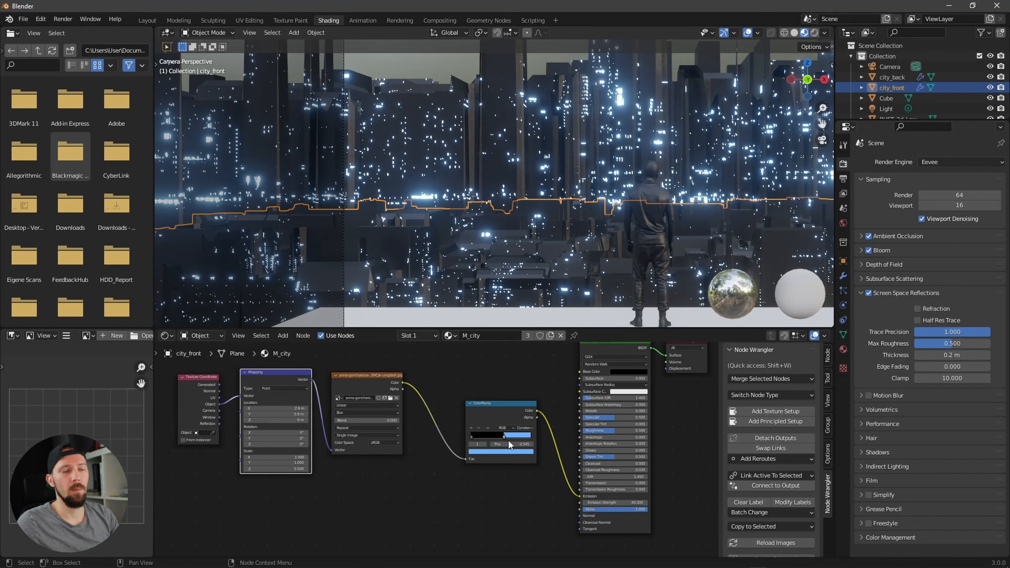
pyautogui.moveTo(505, 437); pyautogui.dragTo(518, 437)
# Step: Add a Mix Shader node and drop it onto the link between the ColorRamp and the Principled BSDF
pyautogui.scroll(-1, 492, 413)
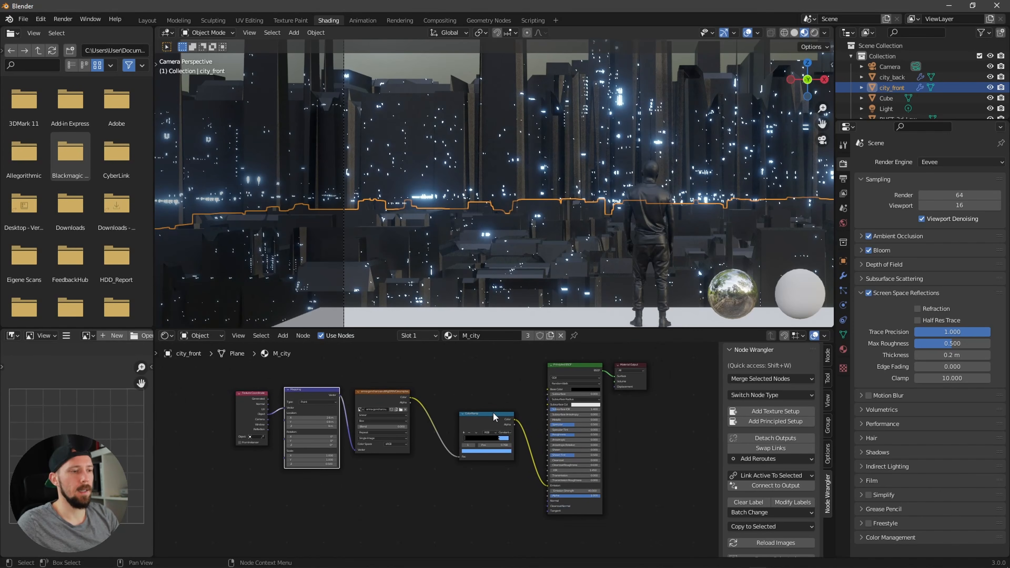
pyautogui.moveTo(220, 373); pyautogui.dragTo(435, 429)
pyautogui.hotkey('shift', 'a')
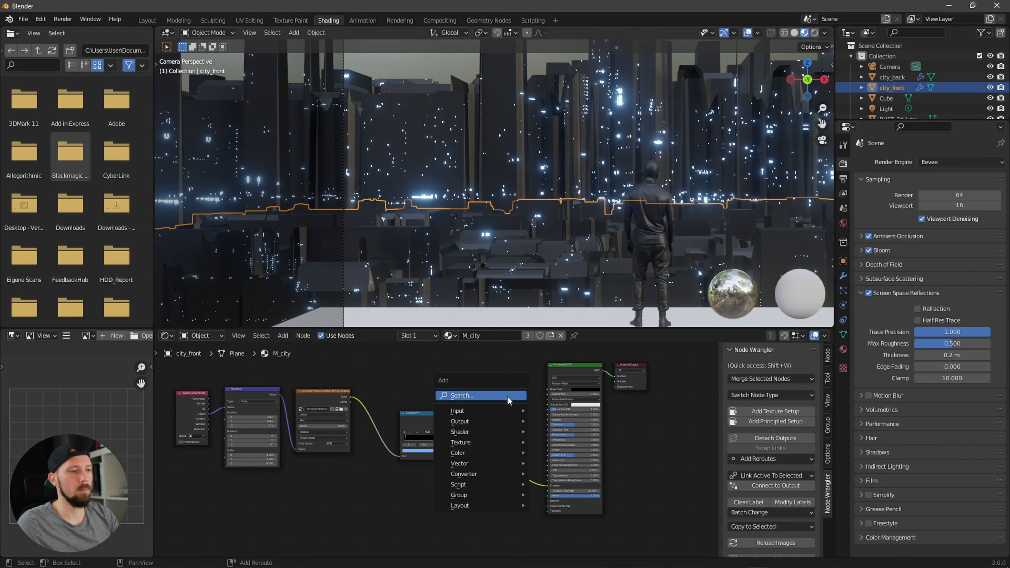
pyautogui.click(507, 398)
pyautogui.write('mix')
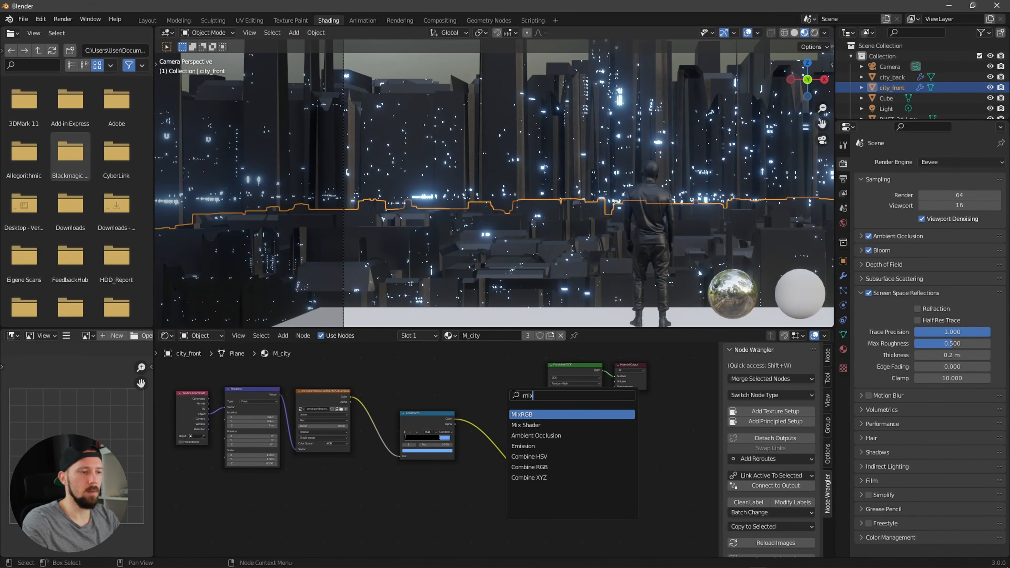
pyautogui.click(533, 425)
pyautogui.moveTo(474, 508); pyautogui.dragTo(585, 503, button='middle')
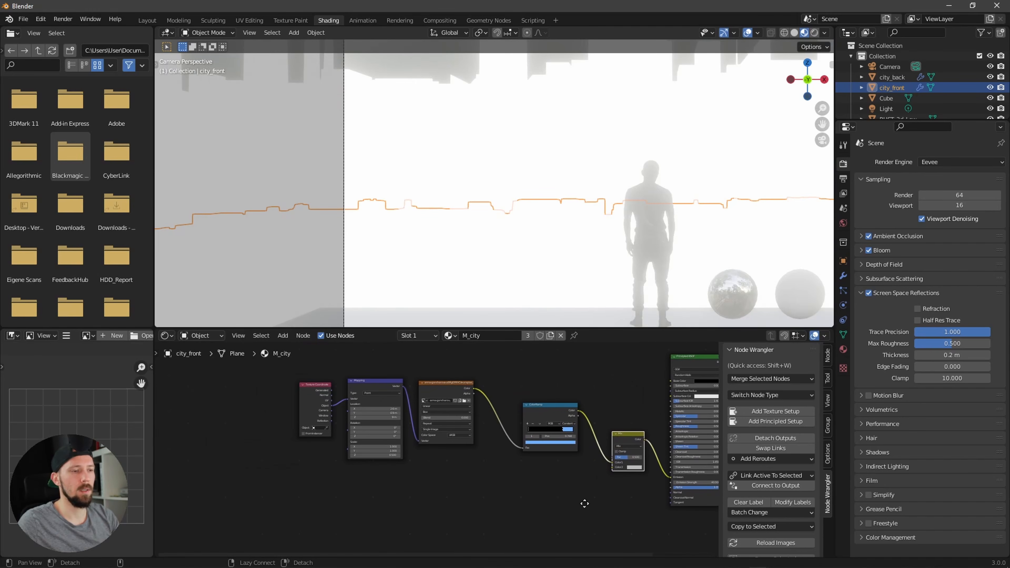
# Step: Duplicate the Texture Coordinate, Mapping, Image Texture and ColorRamp chain and place the copy below the original
pyautogui.scroll(-1, 513, 507)
pyautogui.moveTo(289, 369); pyautogui.dragTo(549, 478)
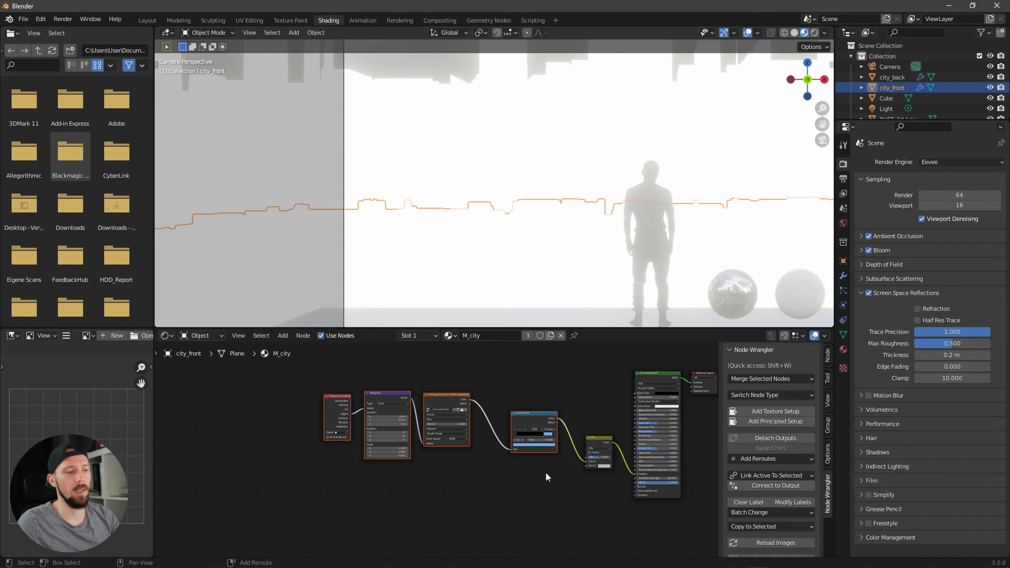
pyautogui.hotkey('shift', 'd')
pyautogui.click(536, 554)
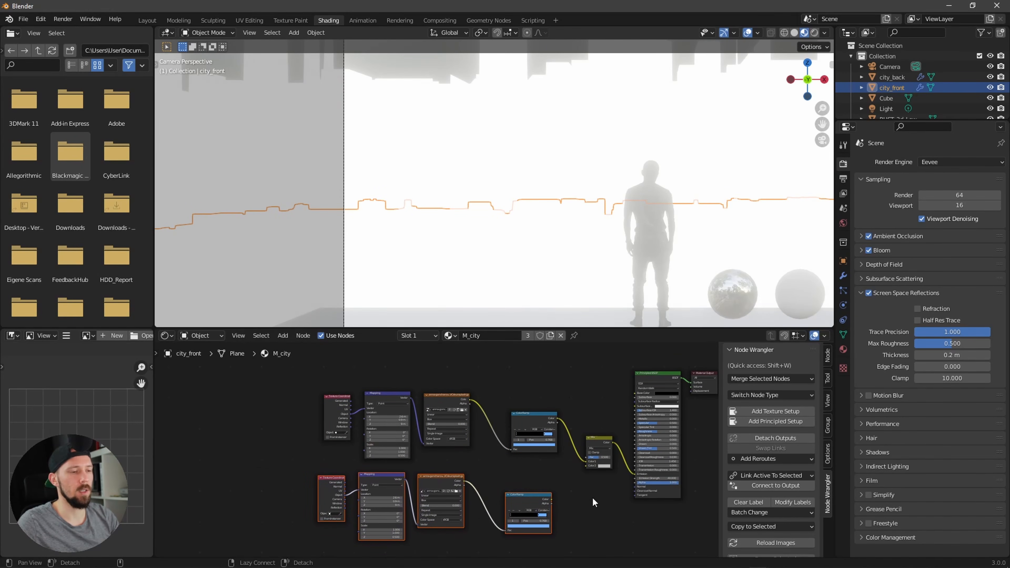
# Step: Connect the duplicated ColorRamp's colour output into the Mix node's second colour input
pyautogui.scroll(3, 541, 549)
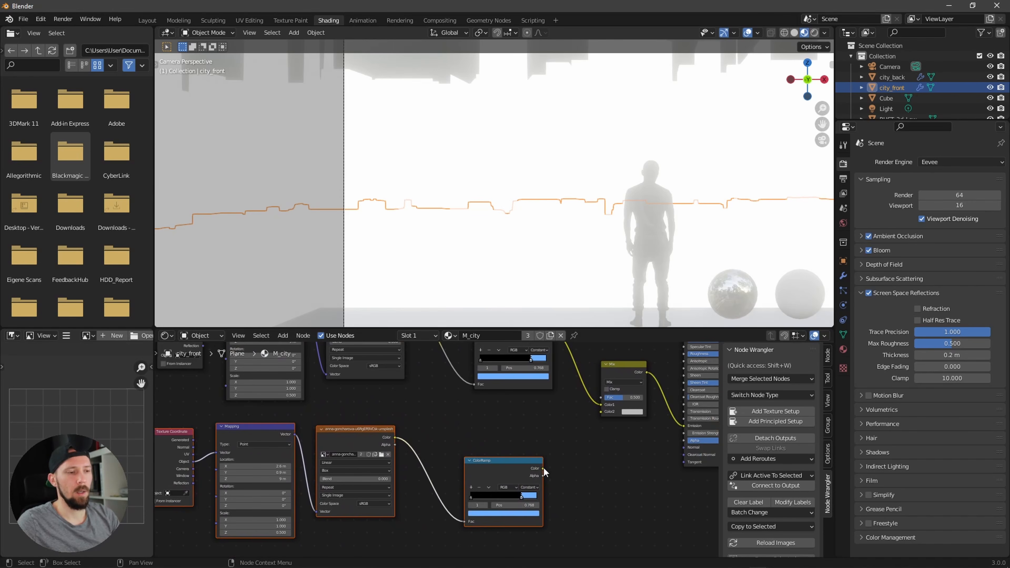
pyautogui.moveTo(544, 469); pyautogui.dragTo(601, 405)
pyautogui.moveTo(602, 409); pyautogui.dragTo(605, 458, button='middle')
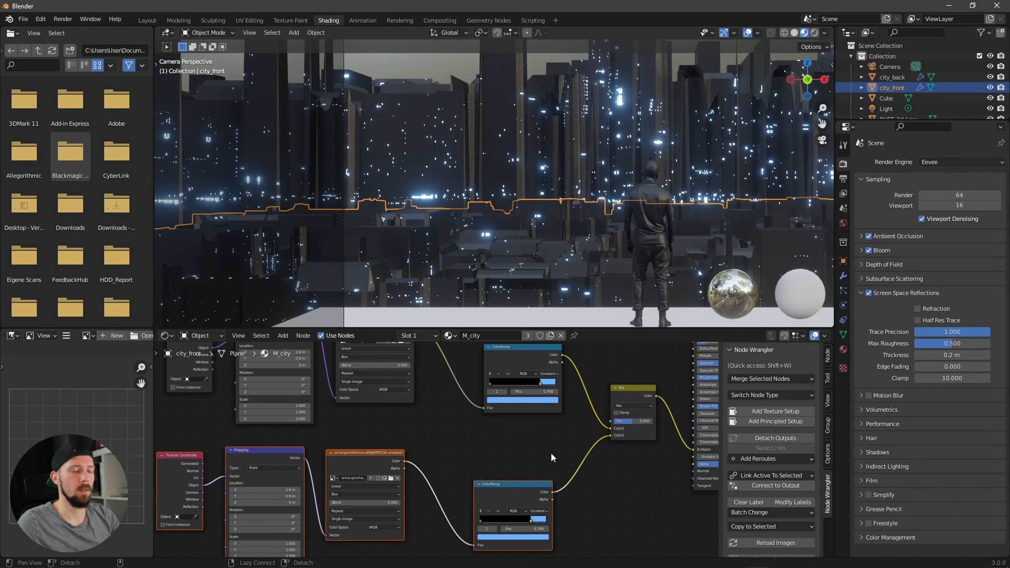
# Step: Recolour the duplicated ColorRamp's upper stop orange
pyautogui.moveTo(544, 450); pyautogui.dragTo(562, 438, button='middle')
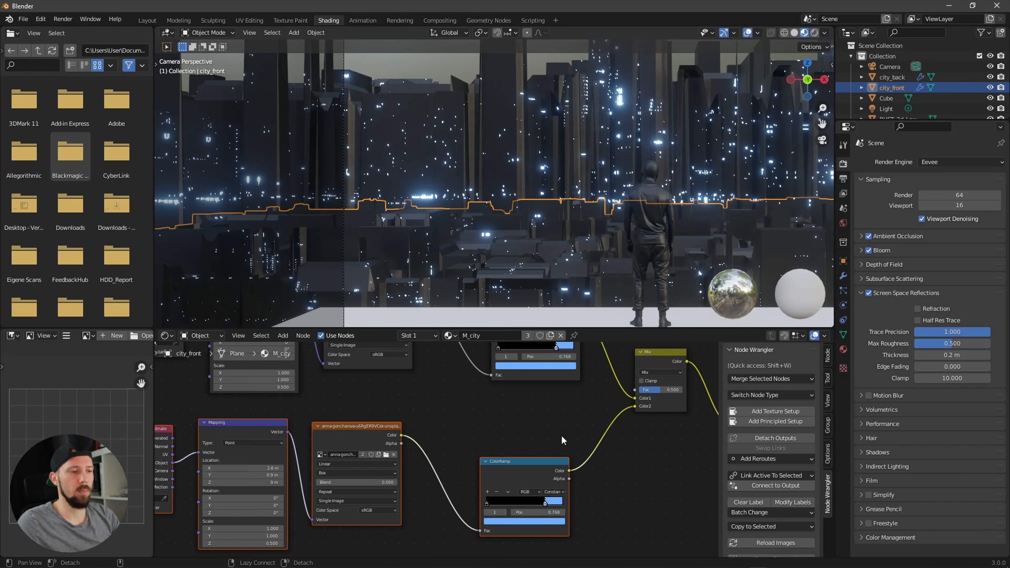
pyautogui.click(544, 505)
pyautogui.click(543, 521)
pyautogui.moveTo(543, 450); pyautogui.dragTo(509, 447)
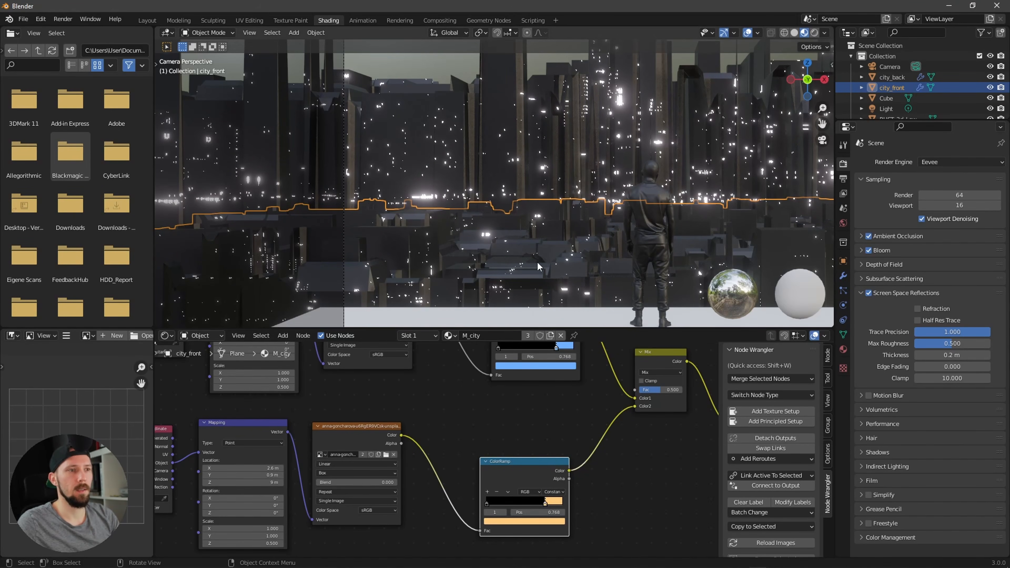
# Step: Offset the duplicated Mapping node's location to X 2.4 m and Y 1.1 m, checking through the camera view
pyautogui.moveTo(473, 422); pyautogui.dragTo(519, 423, button='middle')
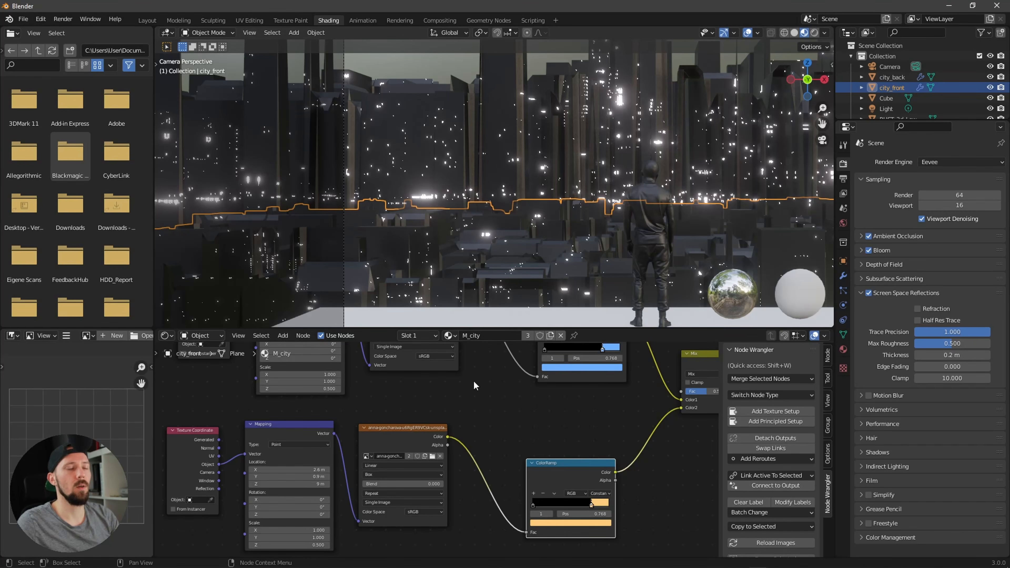
pyautogui.keyDown('alt'); pyautogui.moveTo(471, 419); pyautogui.dragTo(582, 406); pyautogui.keyUp('alt')
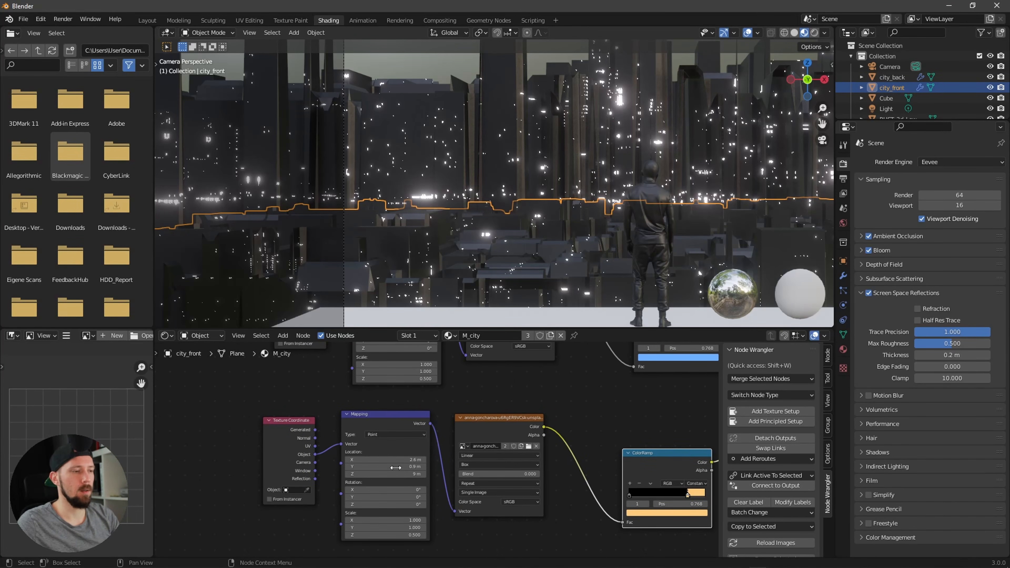
pyautogui.moveTo(410, 463); pyautogui.dragTo(412, 460)
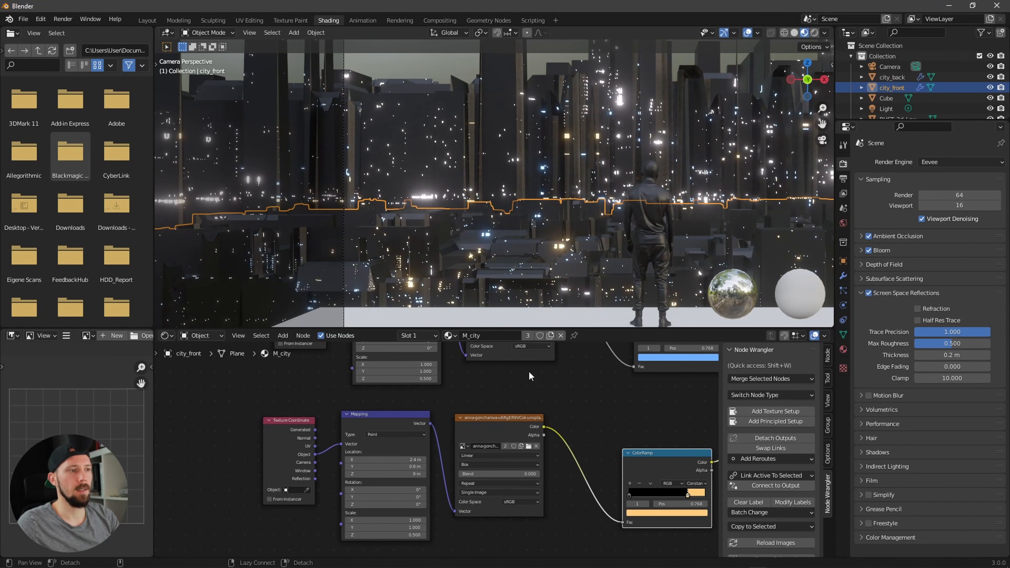
pyautogui.moveTo(517, 239); pyautogui.dragTo(677, 205, button='middle')
pyautogui.press('KP_0')
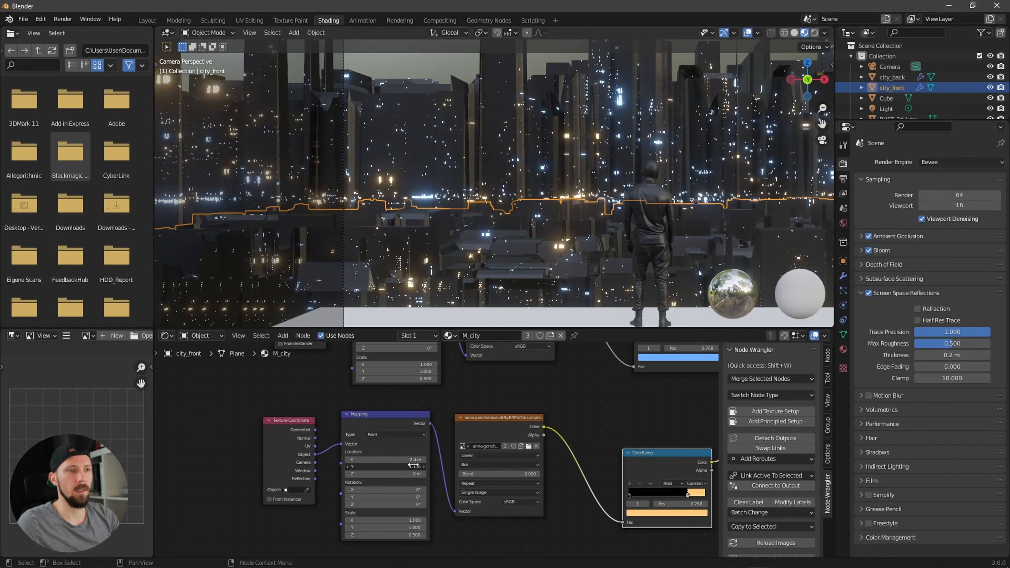
pyautogui.keyDown('ctrl'); pyautogui.scroll(1, 413, 465); pyautogui.keyUp('ctrl')
pyautogui.scroll(-2, 571, 244)
pyautogui.keyDown('shift'); pyautogui.moveTo(570, 244); pyautogui.dragTo(489, 256, button='middle'); pyautogui.keyUp('shift')
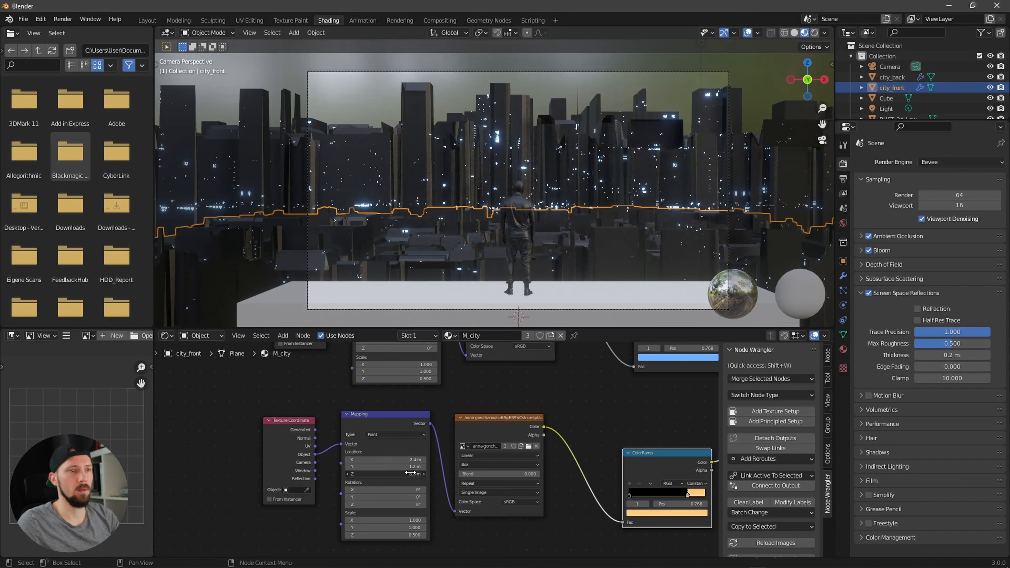
pyautogui.keyDown('ctrl'); pyautogui.scroll(7, 412, 473); pyautogui.keyUp('ctrl')
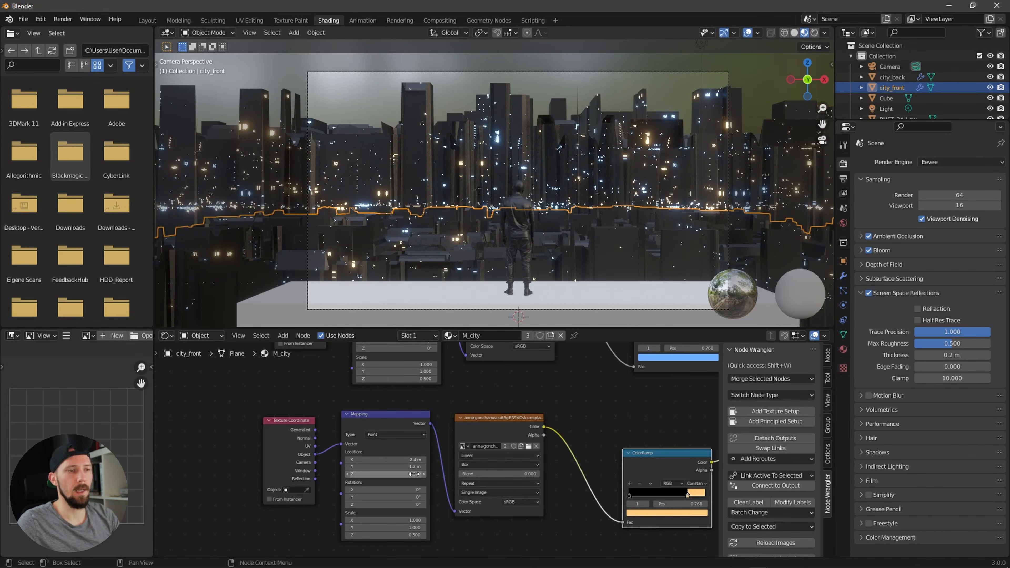
pyautogui.keyDown('ctrl'); pyautogui.scroll(2, 416, 466); pyautogui.keyUp('ctrl')
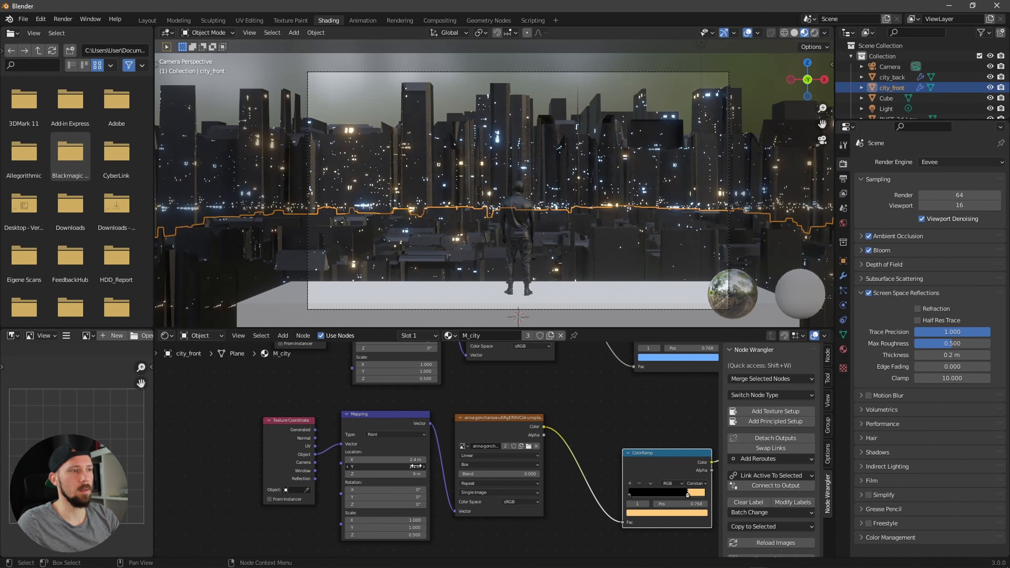
pyautogui.keyDown('ctrl'); pyautogui.scroll(4, 416, 466); pyautogui.keyUp('ctrl')
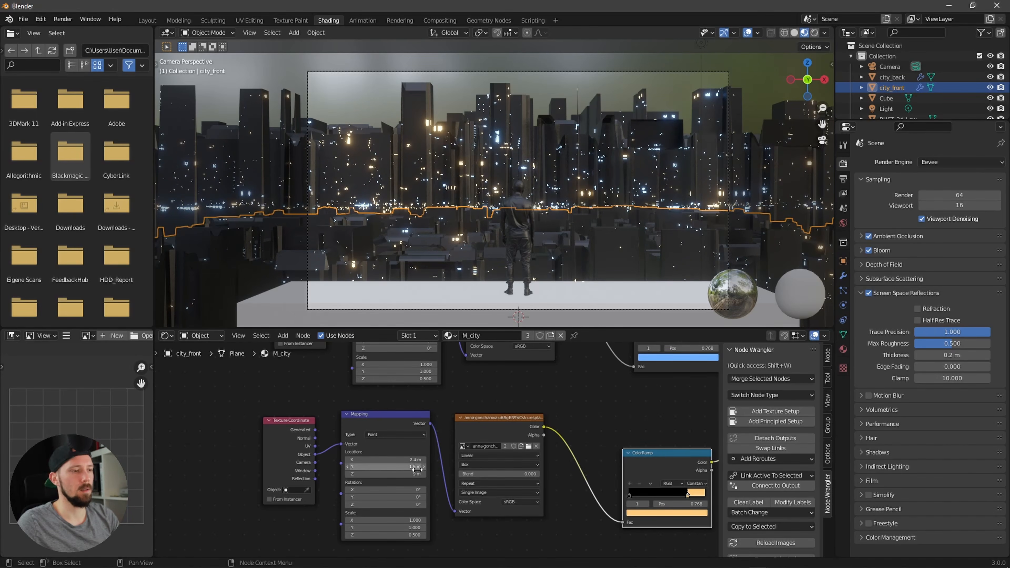
pyautogui.keyDown('ctrl'); pyautogui.scroll(4, 416, 469); pyautogui.keyUp('ctrl')
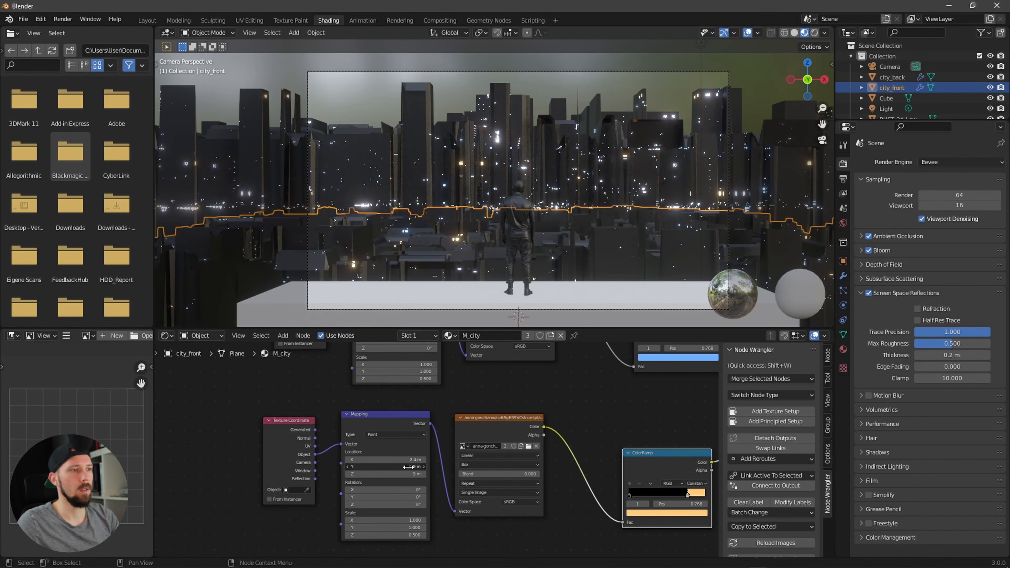
pyautogui.keyDown('ctrl'); pyautogui.scroll(4, 409, 467); pyautogui.keyUp('ctrl')
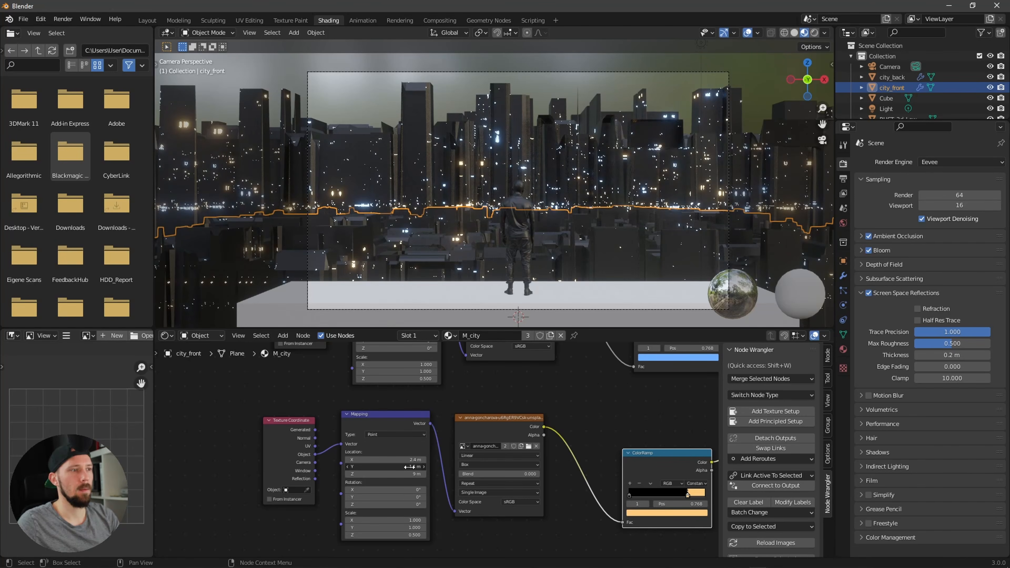
pyautogui.keyDown('alt'); pyautogui.moveTo(643, 411); pyautogui.dragTo(521, 426); pyautogui.keyUp('alt')
pyautogui.scroll(-5, 568, 453)
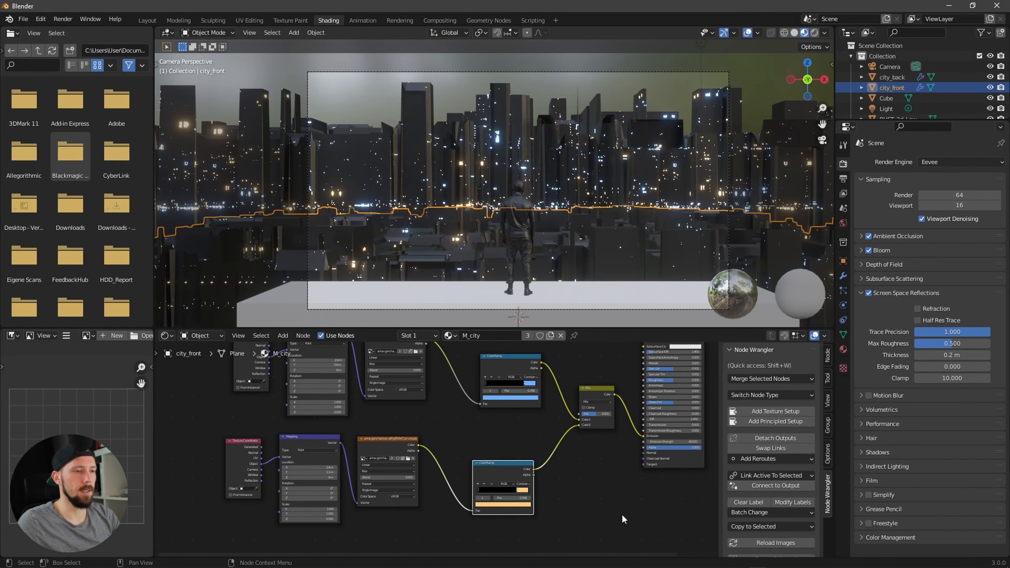
# Step: Duplicate the Mix node and chain it after the first Mix node toward the shader
pyautogui.moveTo(616, 520); pyautogui.dragTo(208, 357)
pyautogui.moveTo(590, 397); pyautogui.dragTo(528, 403)
pyautogui.click(593, 392)
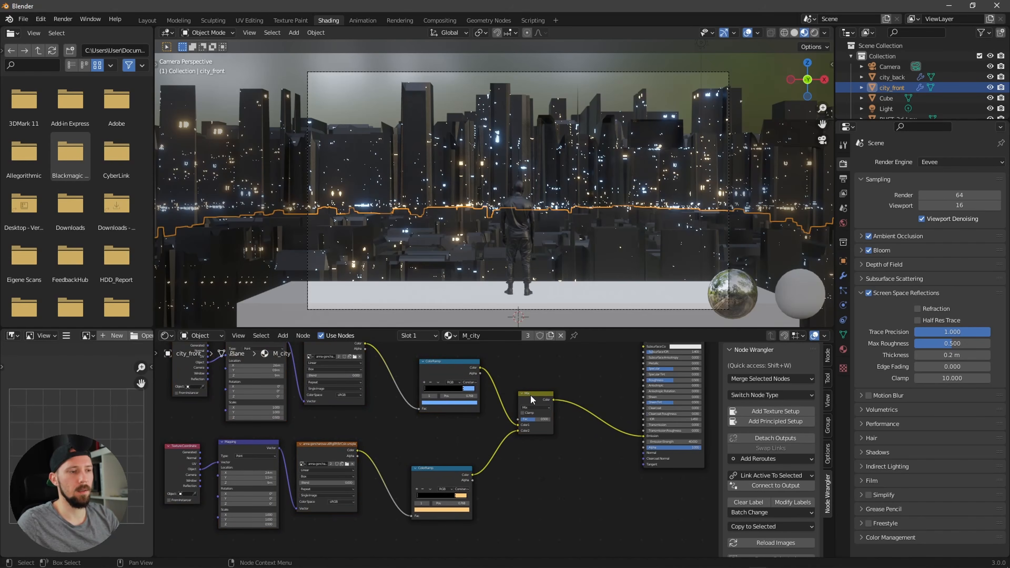
pyautogui.click(538, 396)
pyautogui.hotkey('shift', 'd')
pyautogui.click(631, 415)
pyautogui.keyDown('ctrl'); pyautogui.moveTo(534, 486); pyautogui.dragTo(549, 502, button='middle'); pyautogui.keyUp('ctrl')
pyautogui.moveTo(549, 501); pyautogui.dragTo(595, 456, button='middle')
# Step: Duplicate the orange texture chain again and connect its ColorRamp into the new Mix node's second colour input
pyautogui.moveTo(537, 495); pyautogui.dragTo(275, 414)
pyautogui.hotkey('shift', 'd')
pyautogui.click(357, 534)
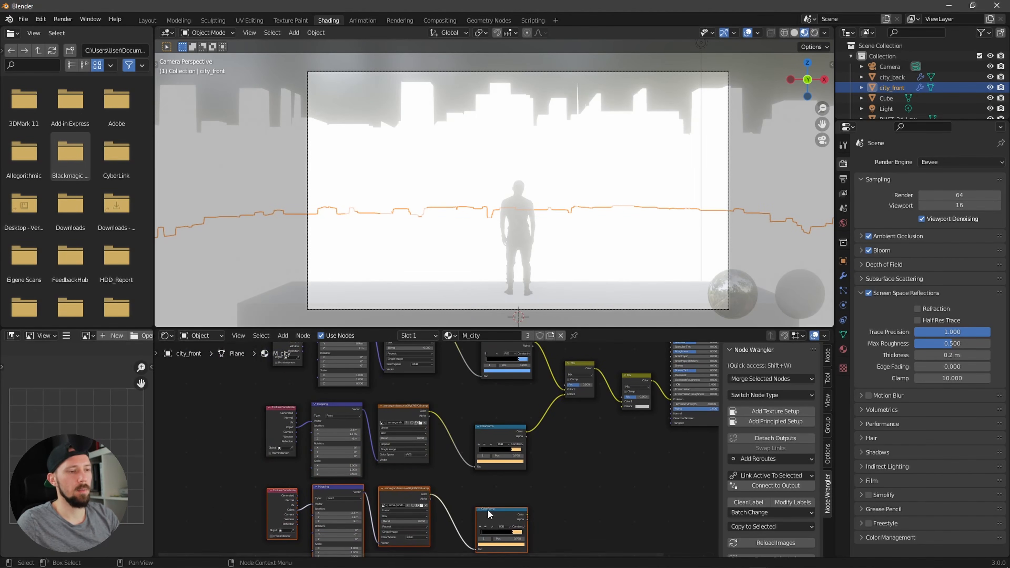
pyautogui.press('g')
pyautogui.click(528, 514)
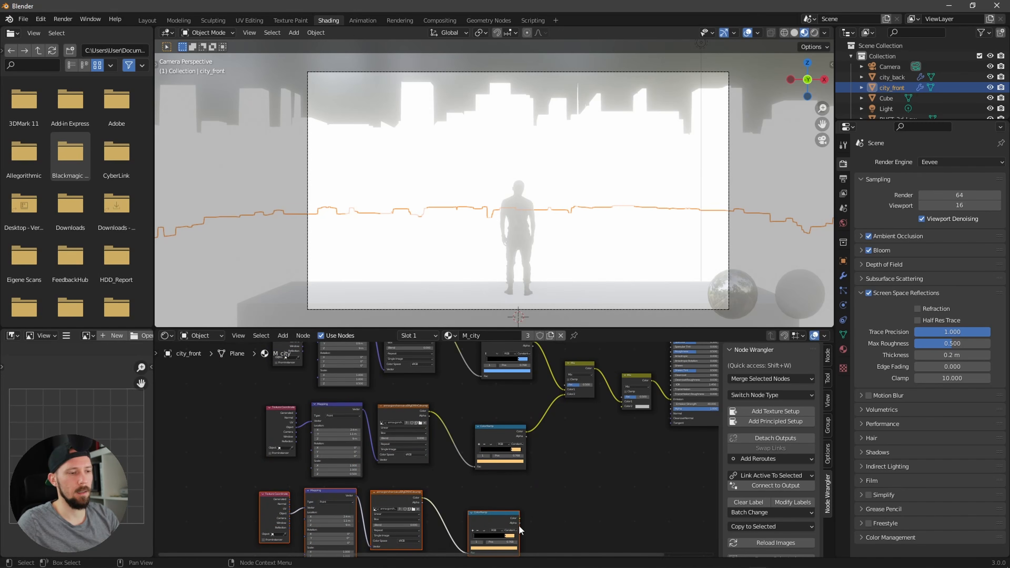
pyautogui.moveTo(526, 513); pyautogui.dragTo(621, 406)
pyautogui.scroll(4, 616, 462)
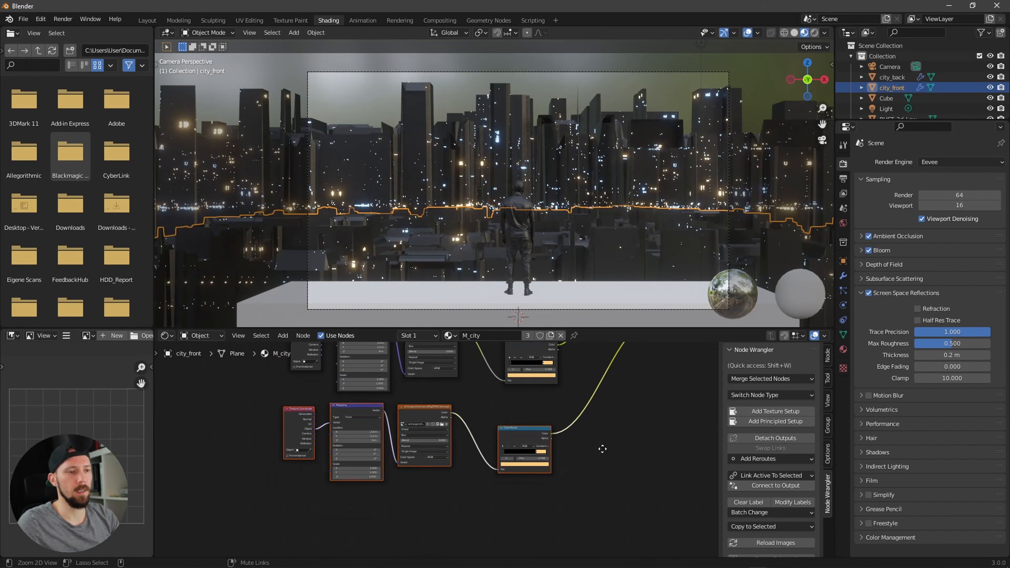
# Step: Recolour the third ColorRamp's upper stop purple
pyautogui.click(627, 477)
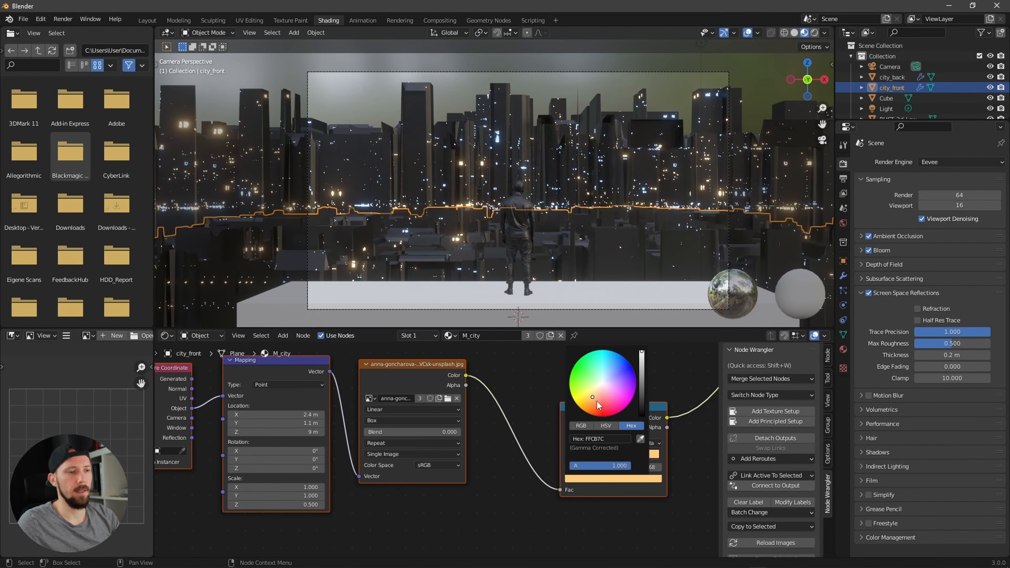
pyautogui.click(603, 391)
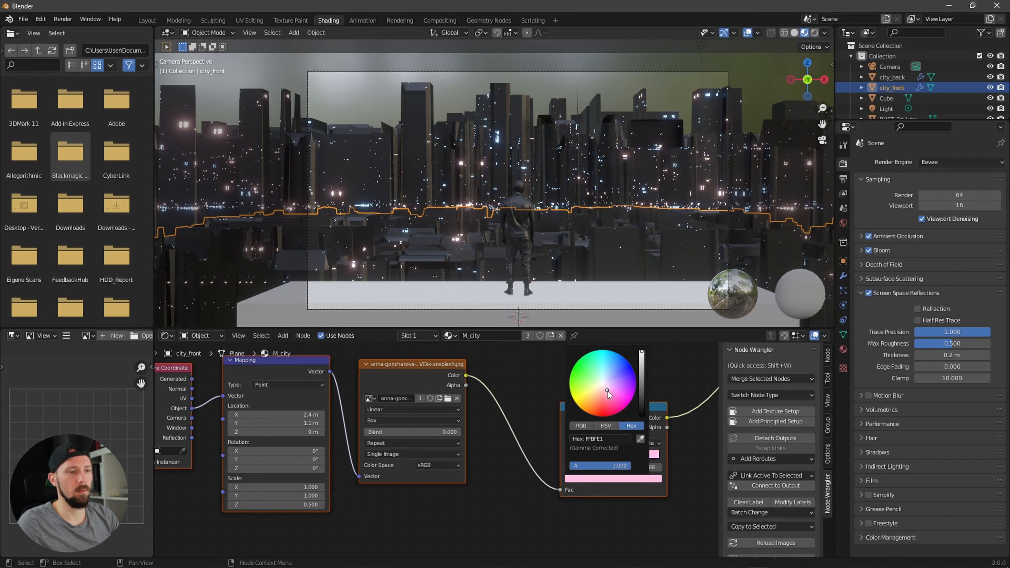
pyautogui.click(617, 384)
pyautogui.moveTo(618, 384); pyautogui.dragTo(622, 382)
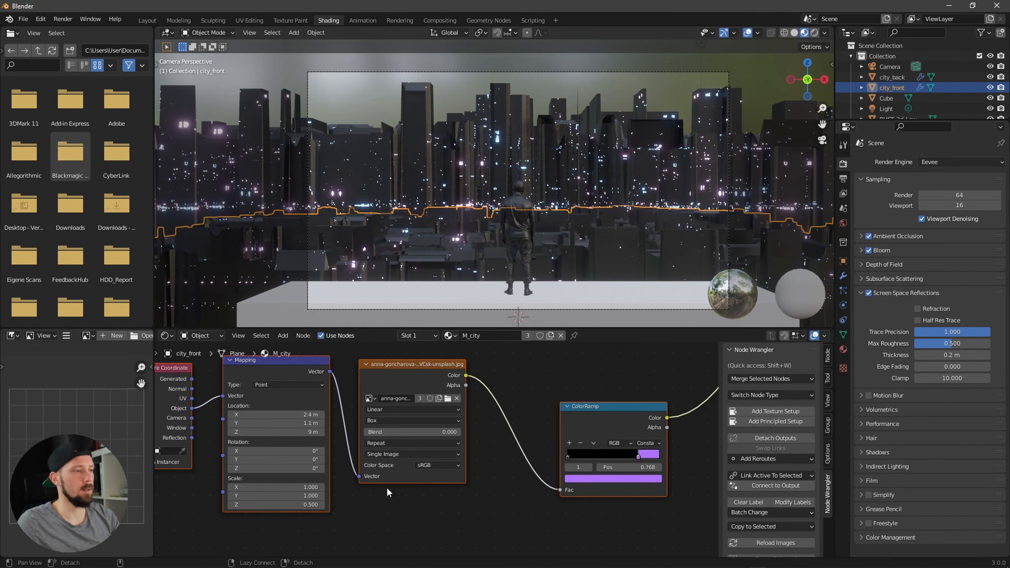
# Step: Offset the third Mapping node's location to X 2 m and Y 1.4 m, checking the city in the viewport
pyautogui.moveTo(384, 490); pyautogui.dragTo(447, 500, button='middle')
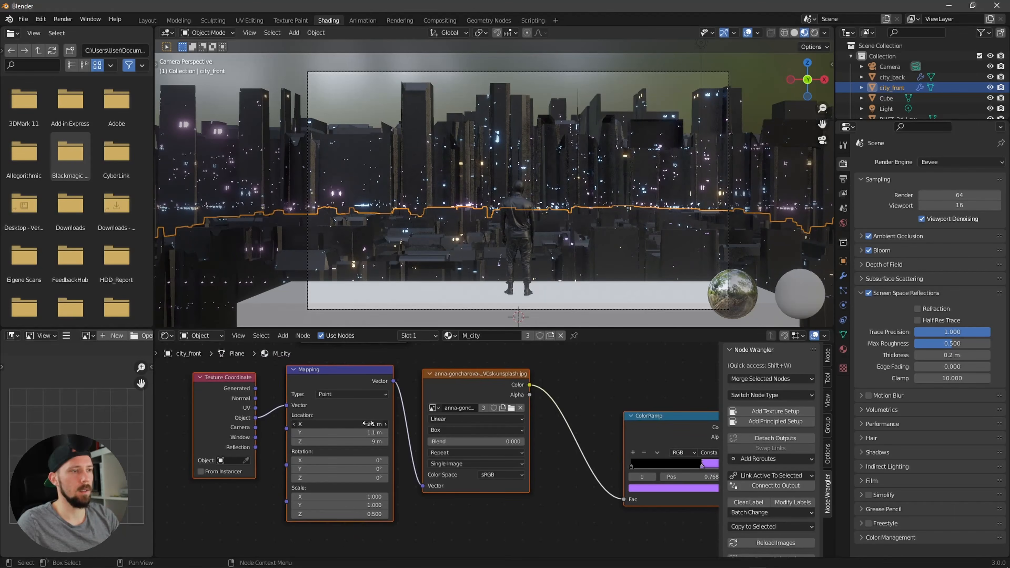
pyautogui.moveTo(373, 423)
pyautogui.mouseDown()
pyautogui.moveTo(376, 439)
pyautogui.moveTo(373, 424)
pyautogui.mouseUp()
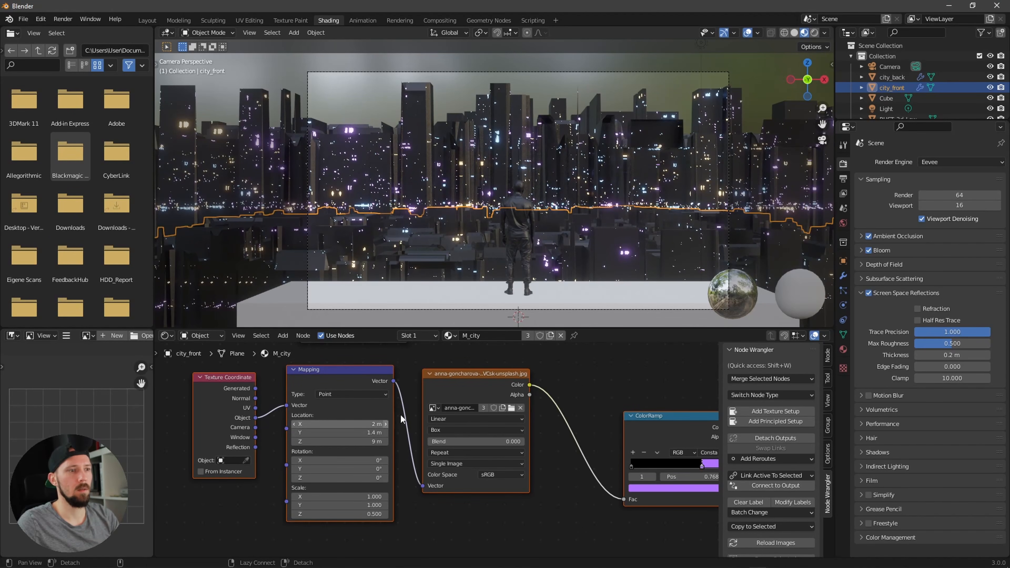
pyautogui.scroll(3, 639, 259)
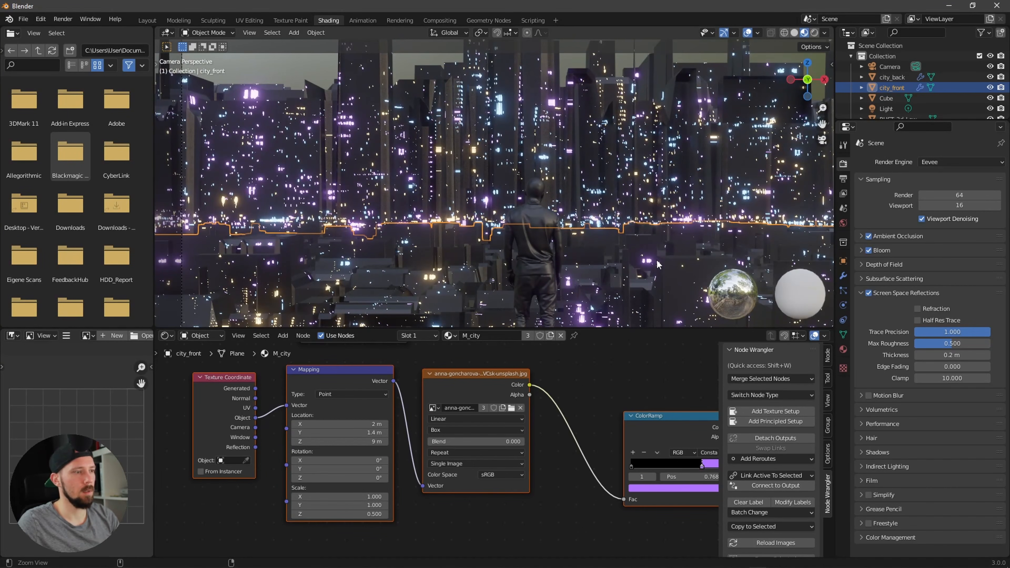
pyautogui.keyDown('ctrl'); pyautogui.moveTo(657, 261); pyautogui.dragTo(664, 283, button='middle'); pyautogui.keyUp('ctrl')
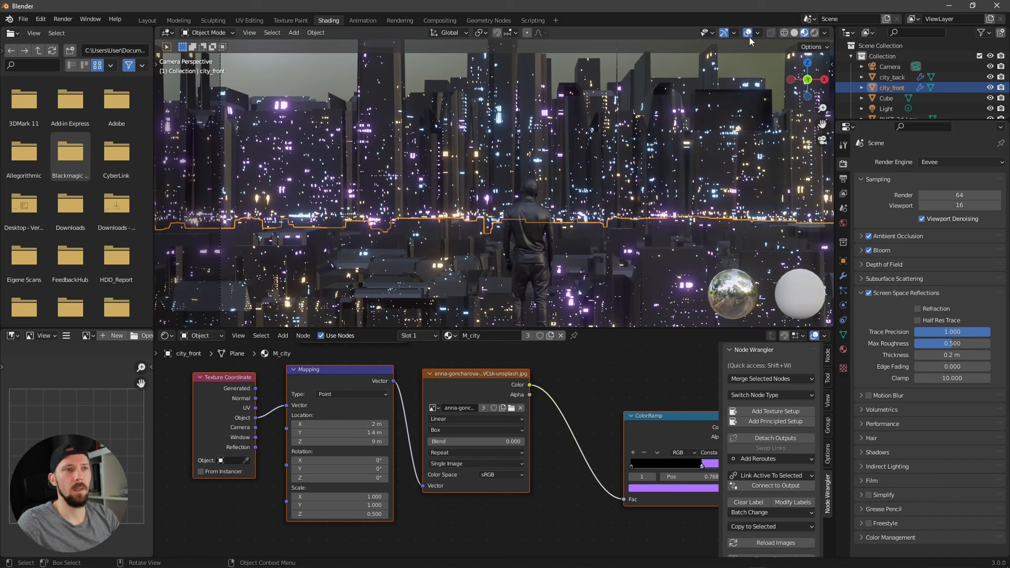
pyautogui.click(749, 34)
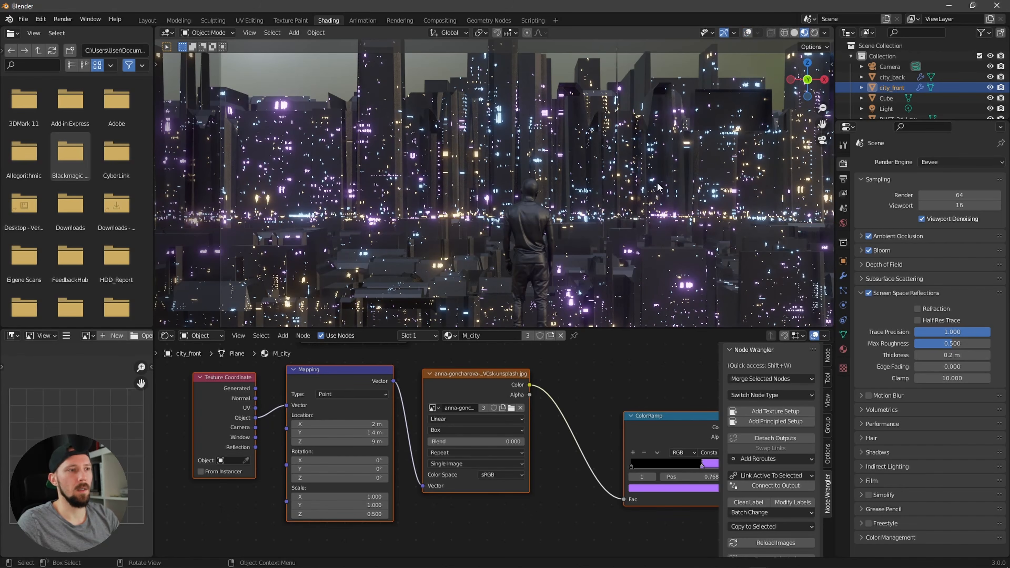
pyautogui.scroll(-1, 535, 303)
pyautogui.moveTo(671, 372); pyautogui.dragTo(510, 425, button='middle')
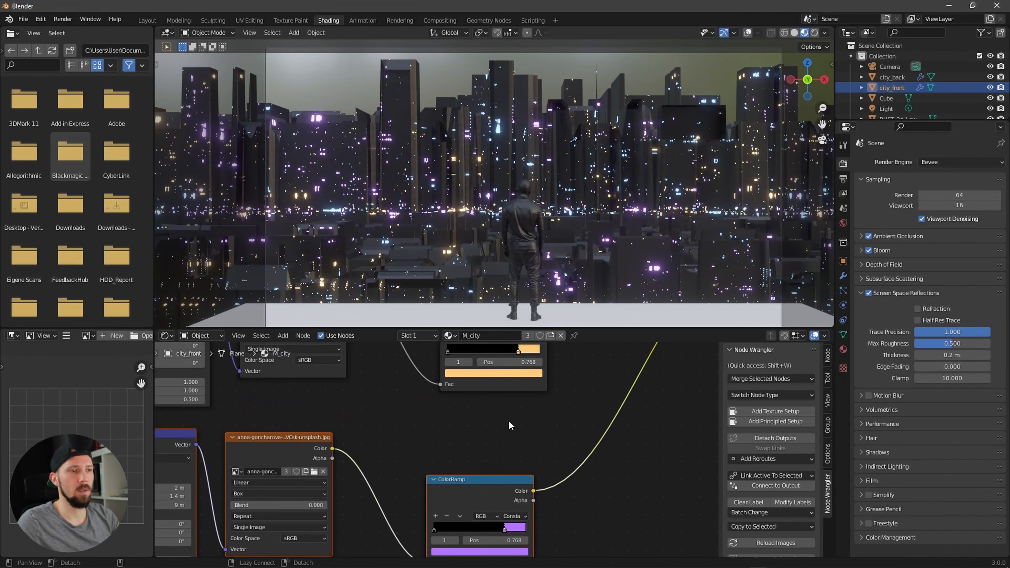
# Step: Fine-tune the upper stop positions of the orange and purple ColorRamps, placing the purple stop at about 0.718
pyautogui.moveTo(504, 530); pyautogui.dragTo(507, 530)
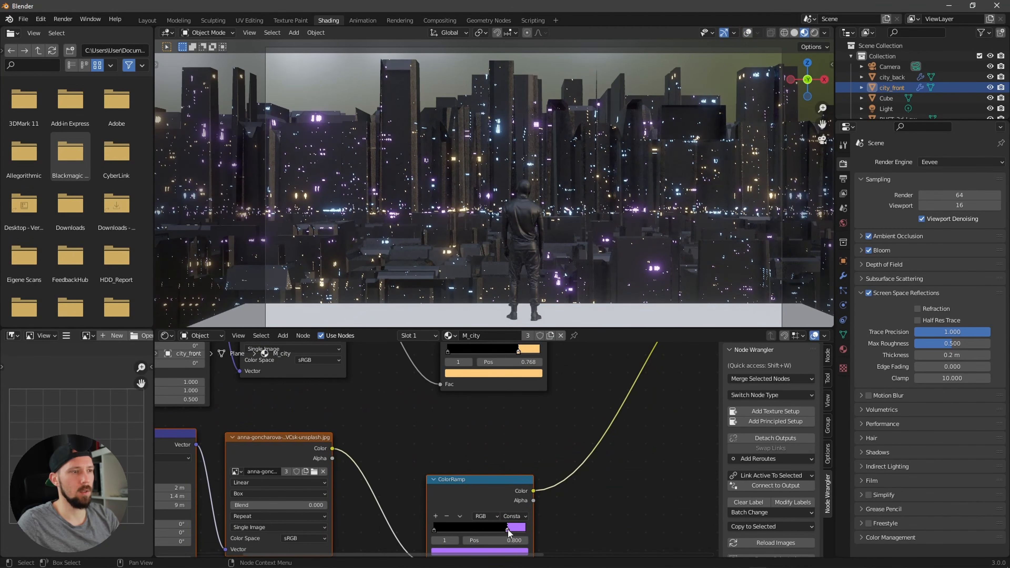
pyautogui.moveTo(552, 438); pyautogui.dragTo(543, 488, button='middle')
pyautogui.moveTo(510, 401); pyautogui.dragTo(514, 401)
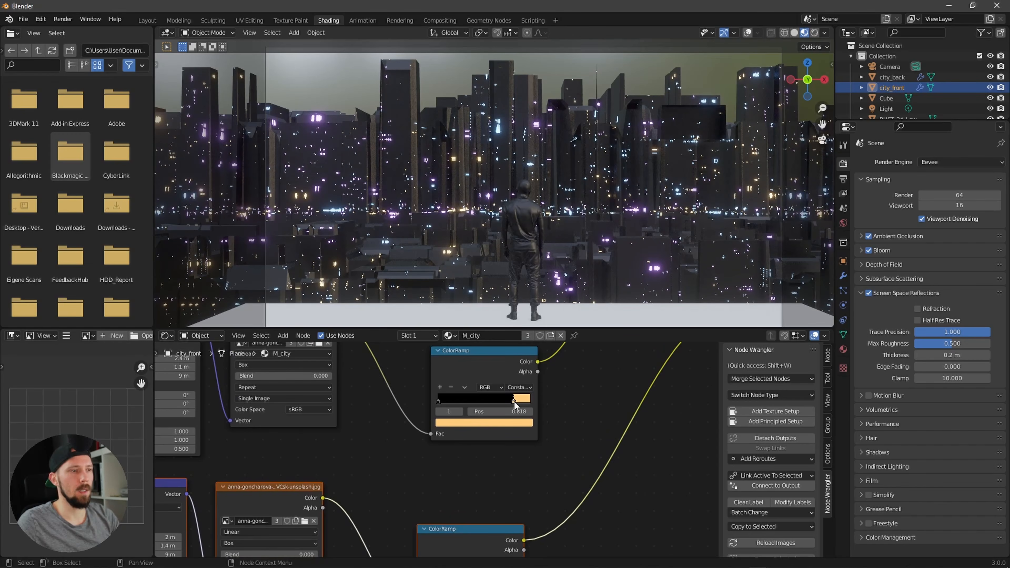
pyautogui.moveTo(573, 377)
pyautogui.keyDown('alt'); pyautogui.mouseDown()
pyautogui.moveTo(570, 413)
pyautogui.moveTo(570, 386)
pyautogui.mouseUp(); pyautogui.keyUp('alt')
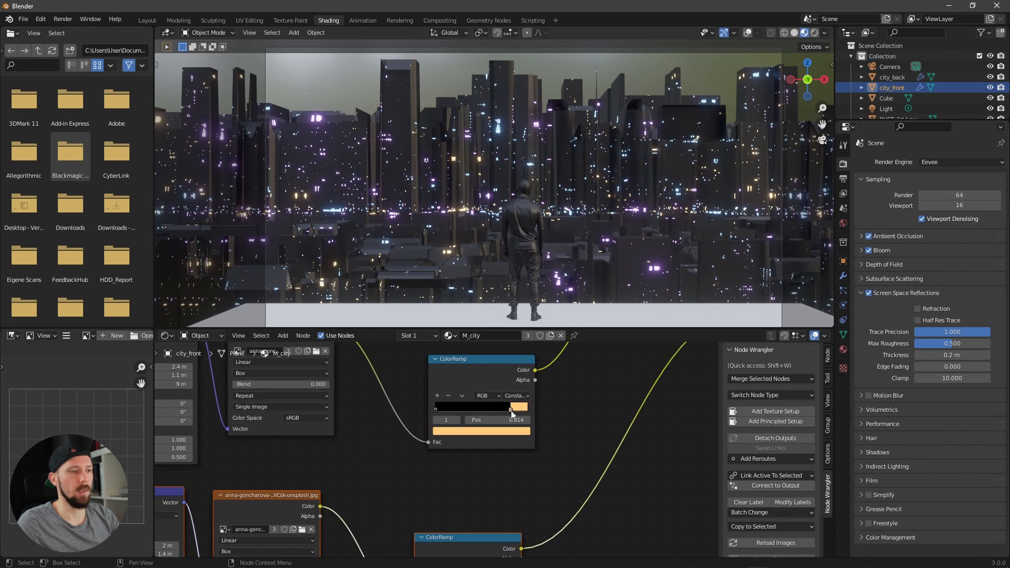
pyautogui.moveTo(511, 411); pyautogui.dragTo(500, 410)
pyautogui.moveTo(505, 517); pyautogui.dragTo(525, 391, button='middle')
pyautogui.moveTo(516, 462); pyautogui.dragTo(510, 466)
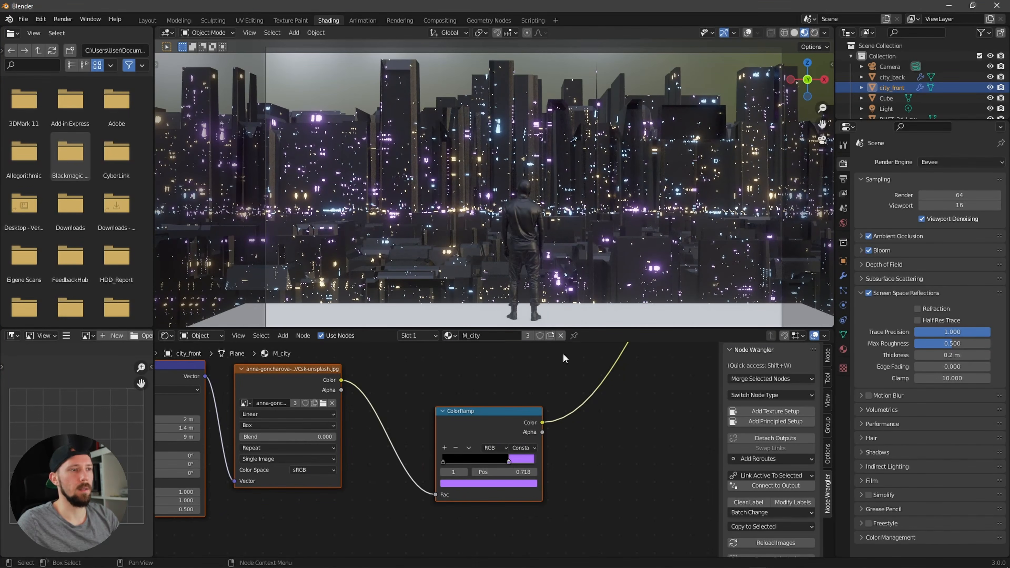
pyautogui.press('Home')
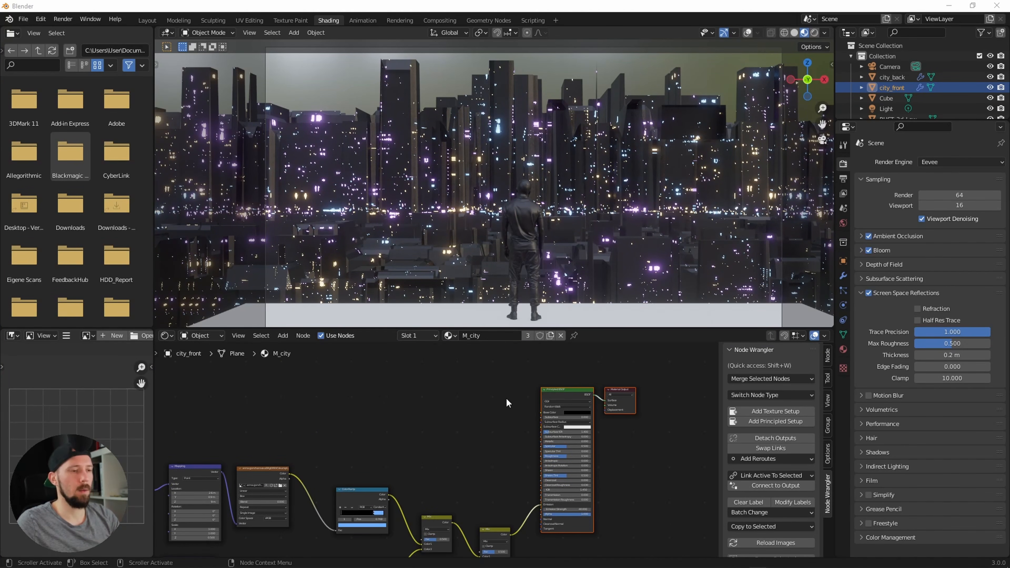
pyautogui.click(494, 430)
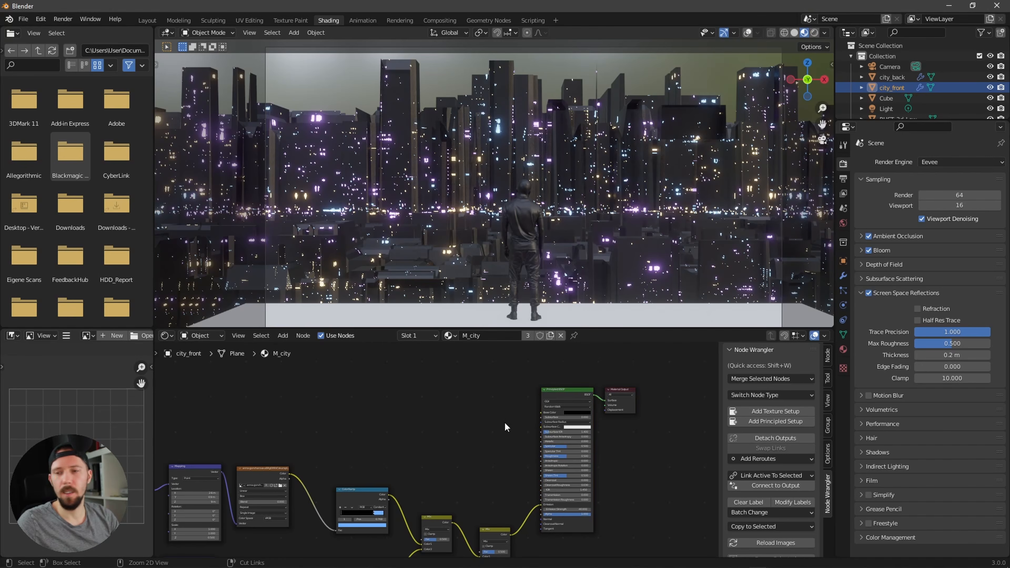
pyautogui.click(564, 394)
pyautogui.moveTo(480, 433); pyautogui.dragTo(557, 448, button='middle')
pyautogui.hotkey('shift', 'a')
pyautogui.write('re')
pyautogui.press('Escape')
pyautogui.moveTo(495, 437); pyautogui.dragTo(485, 434, button='middle')
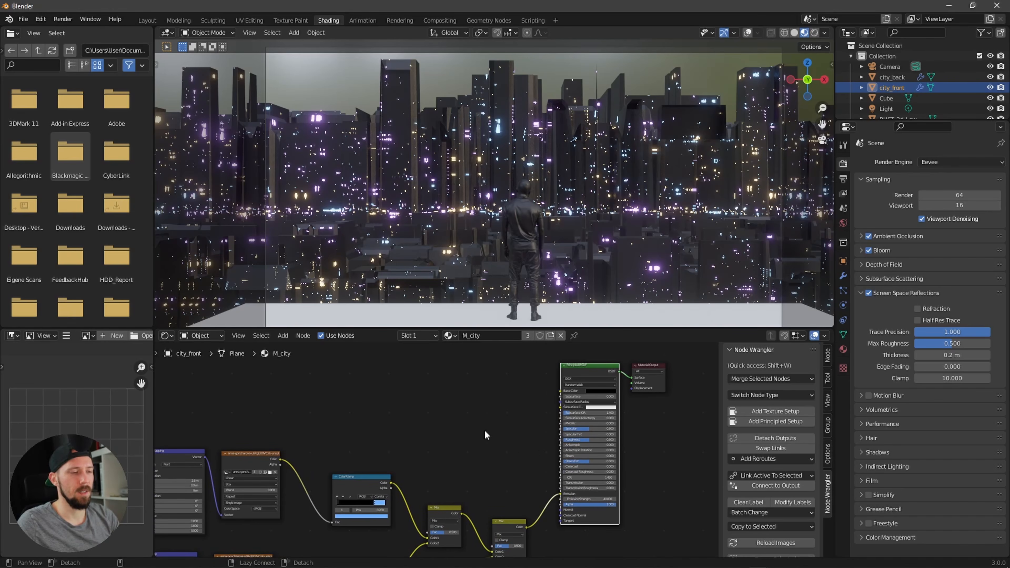
# Step: Add a Brick Texture node to the city material with Texture Coordinate and Mapping nodes feeding it
pyautogui.click(485, 433)
pyautogui.hotkey('shift', 'a')
pyautogui.write('brick')
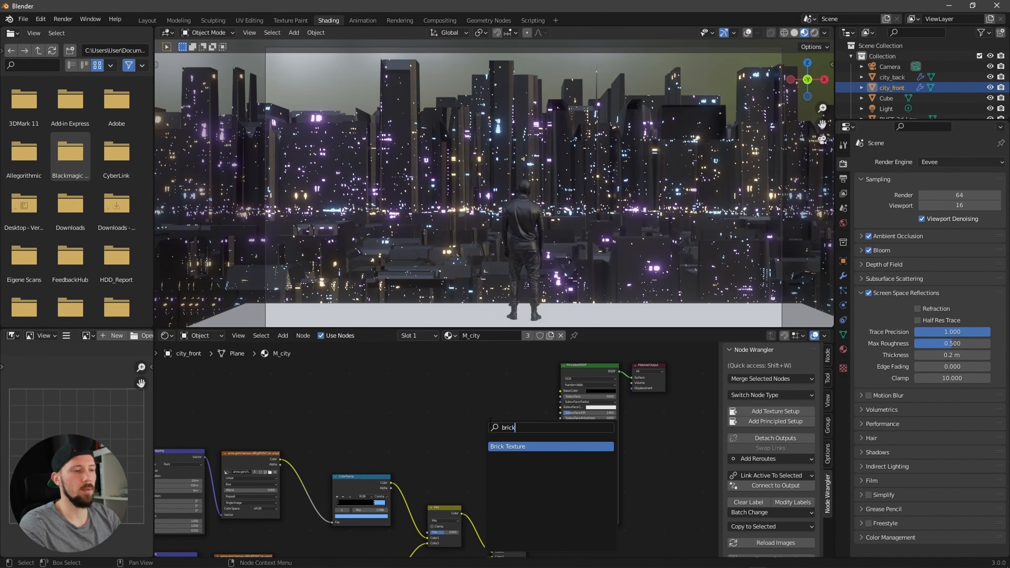
pyautogui.click(521, 447)
pyautogui.click(478, 388)
pyautogui.keyDown('ctrl'); pyautogui.keyDown('alt'); pyautogui.moveTo(479, 388); pyautogui.dragTo(526, 407); pyautogui.keyUp('alt'); pyautogui.keyUp('ctrl')
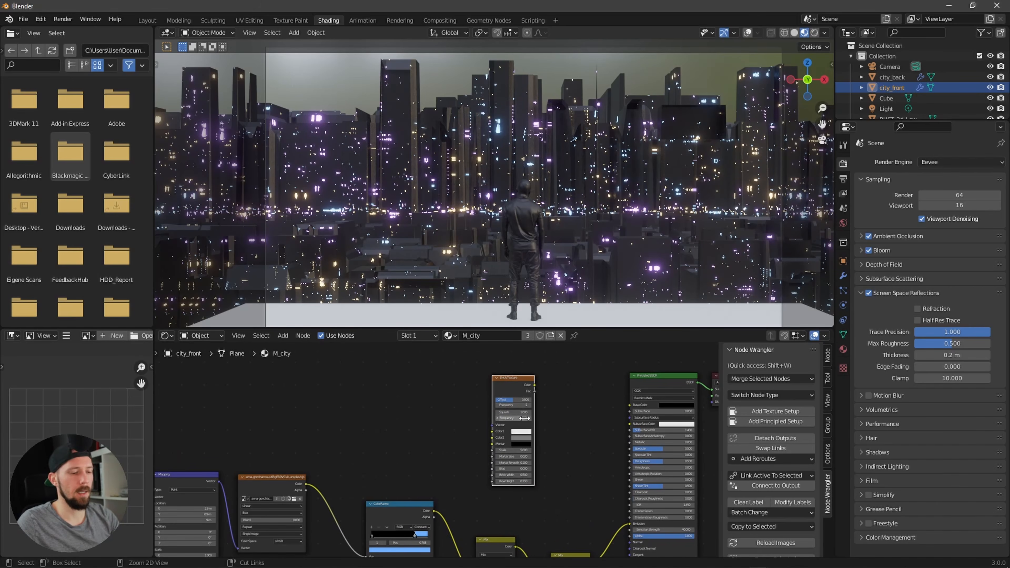
pyautogui.hotkey('ctrl', 't')
pyautogui.moveTo(446, 399); pyautogui.dragTo(400, 381)
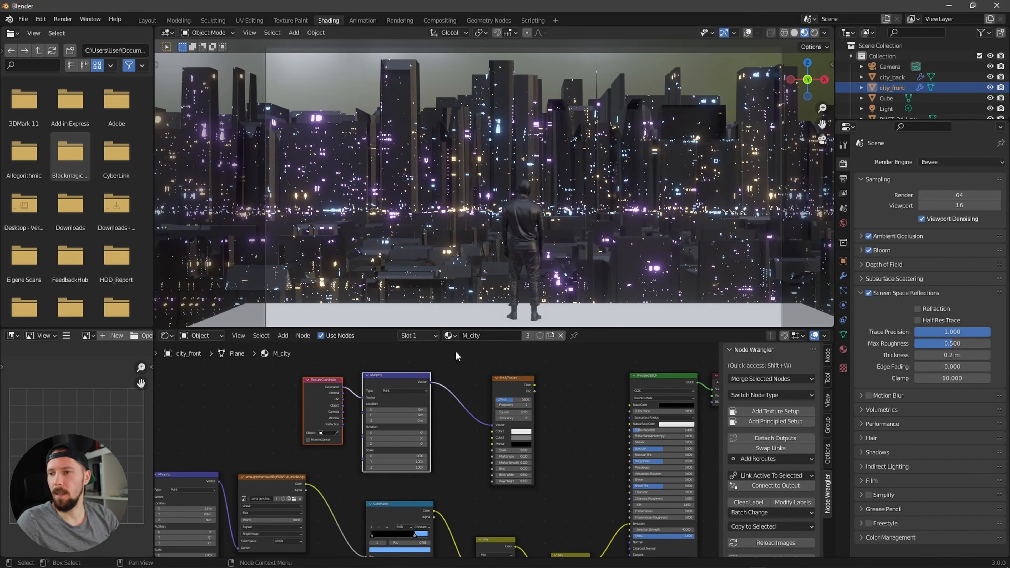
# Step: Connect the Brick Texture into the Principled BSDF roughness through a new ColorRamp, moving its stops inward to about 0.782
pyautogui.keyDown('alt'); pyautogui.moveTo(555, 440); pyautogui.dragTo(614, 476); pyautogui.keyUp('alt')
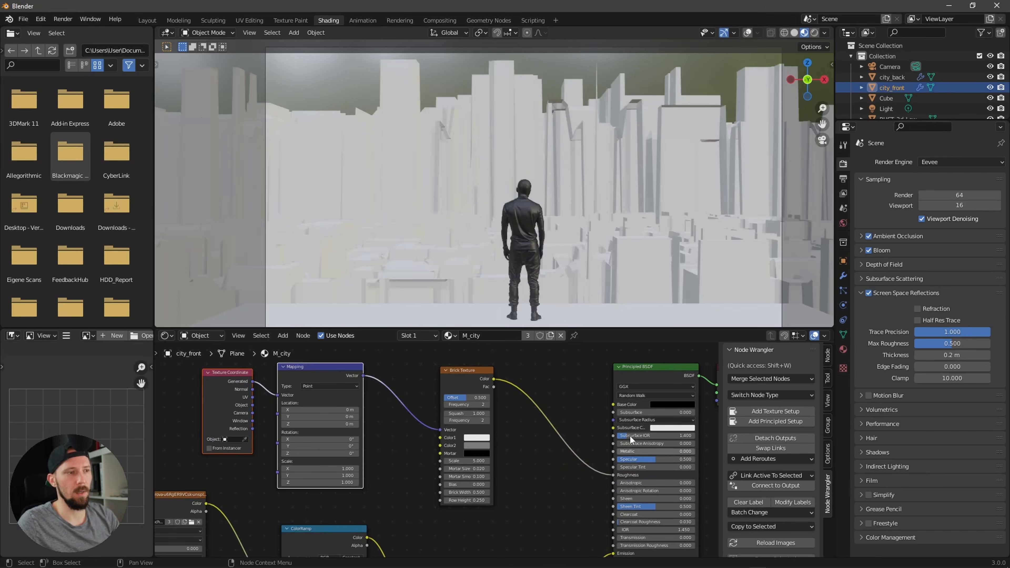
pyautogui.hotkey('shift', 's')
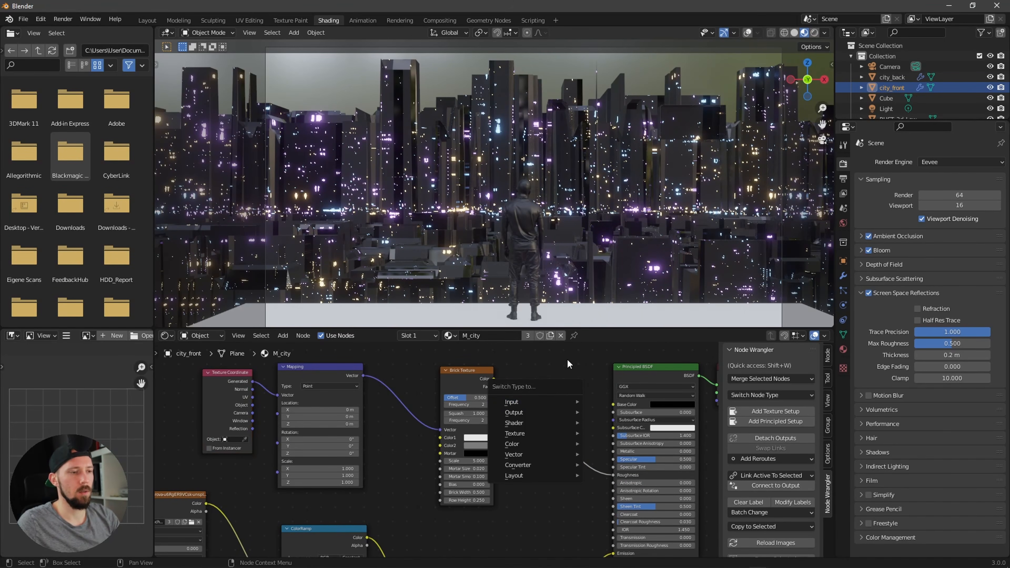
pyautogui.hotkey('shift', 'a')
pyautogui.click(554, 381)
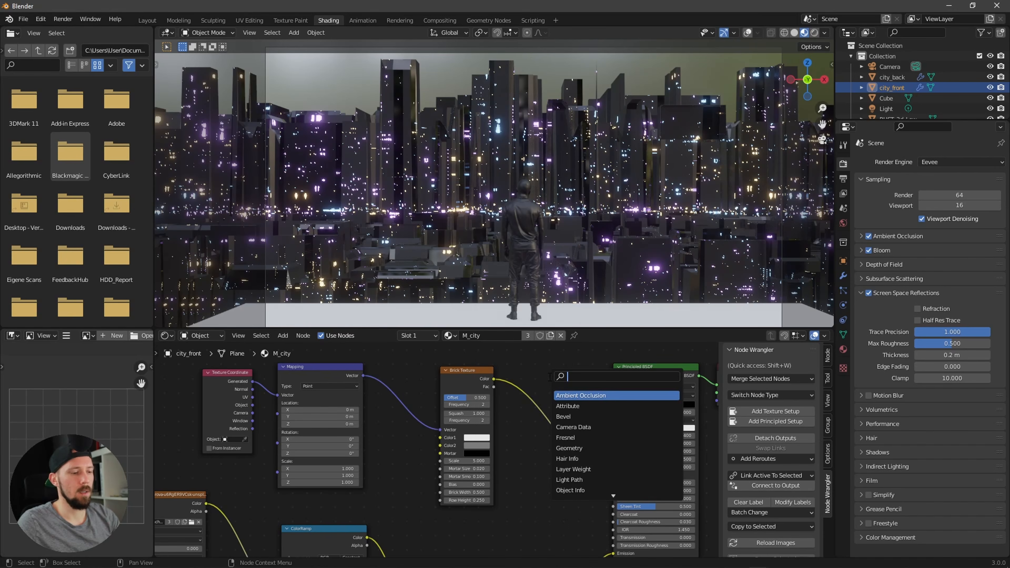
pyautogui.write('ramp')
pyautogui.press('Return')
pyautogui.click(575, 447)
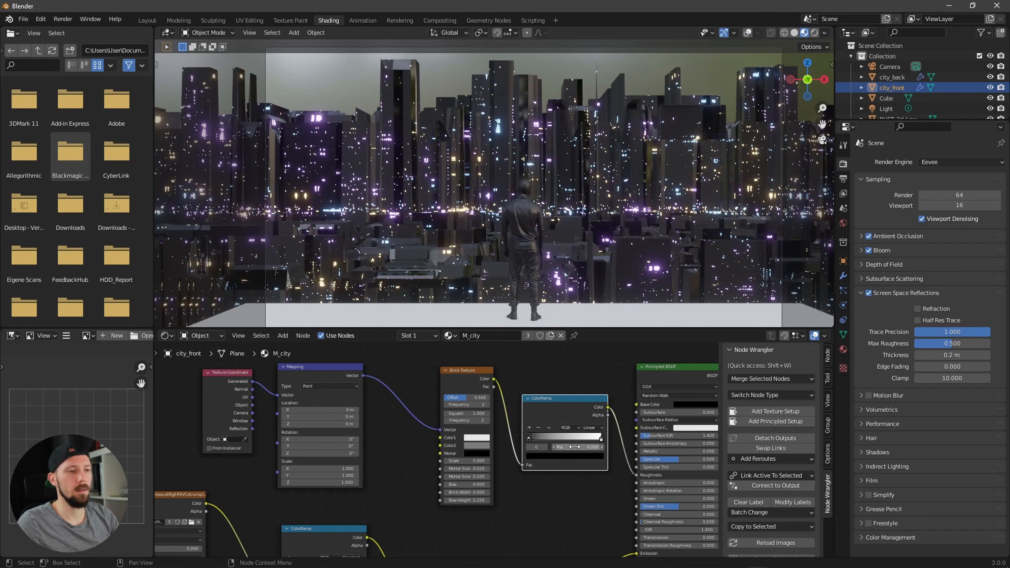
pyautogui.moveTo(530, 440); pyautogui.dragTo(585, 442)
pyautogui.keyDown('ctrl'); pyautogui.moveTo(563, 432); pyautogui.dragTo(627, 421, button='middle'); pyautogui.keyUp('ctrl')
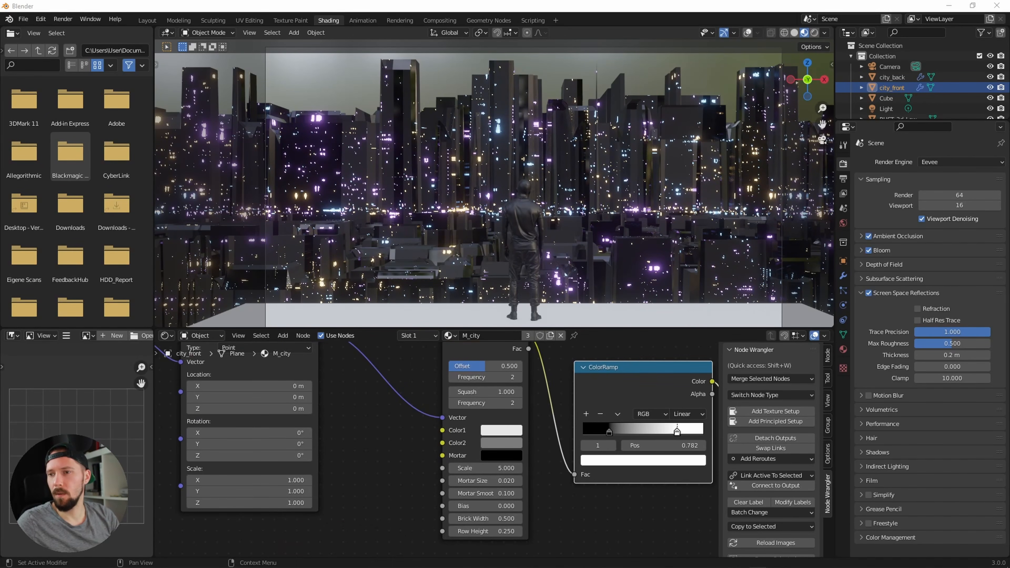
# Step: Set the Brick Texture's offset to 0.715 and its scale to 71
pyautogui.click(508, 366)
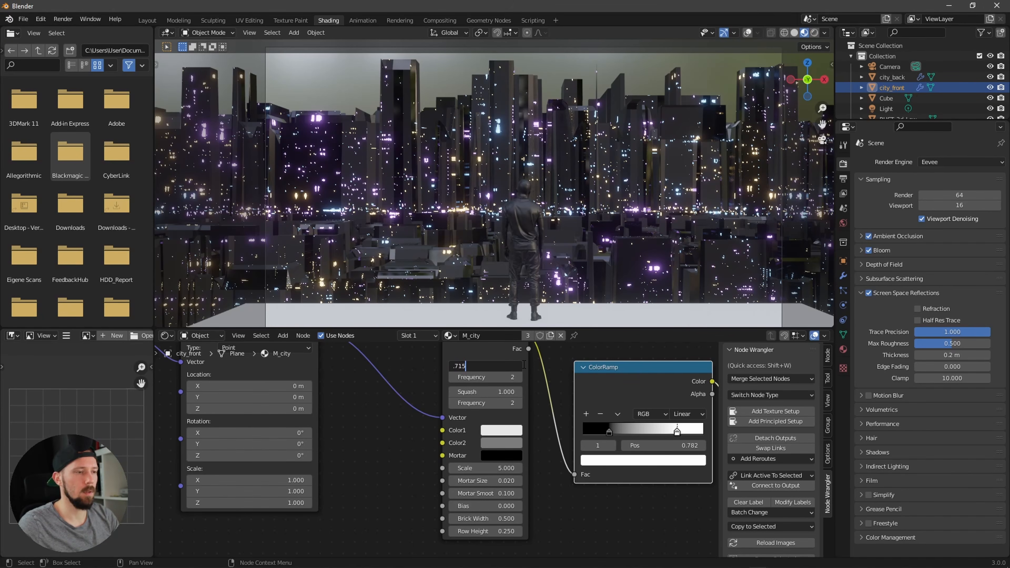
pyautogui.press('Return')
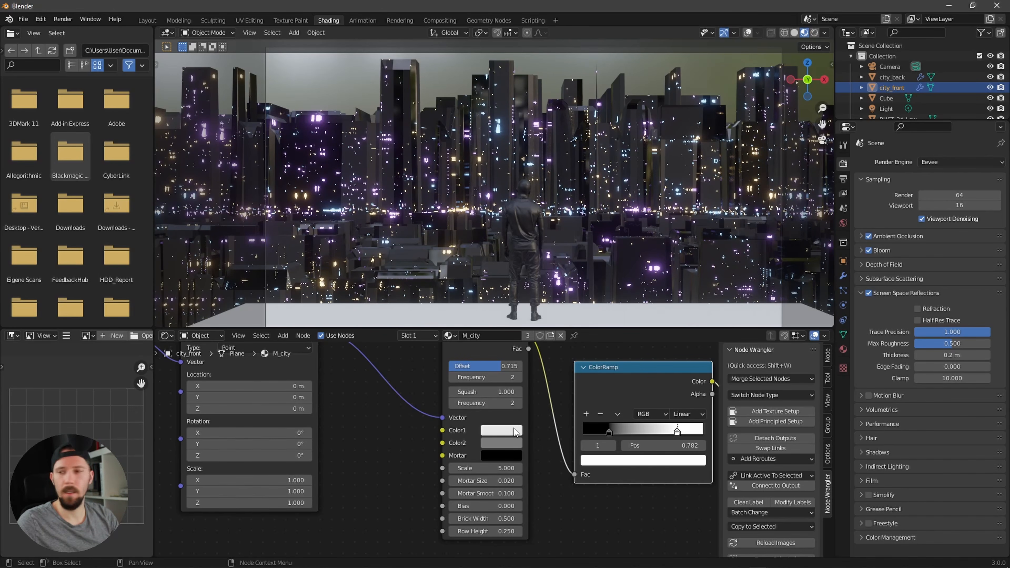
pyautogui.click(522, 468)
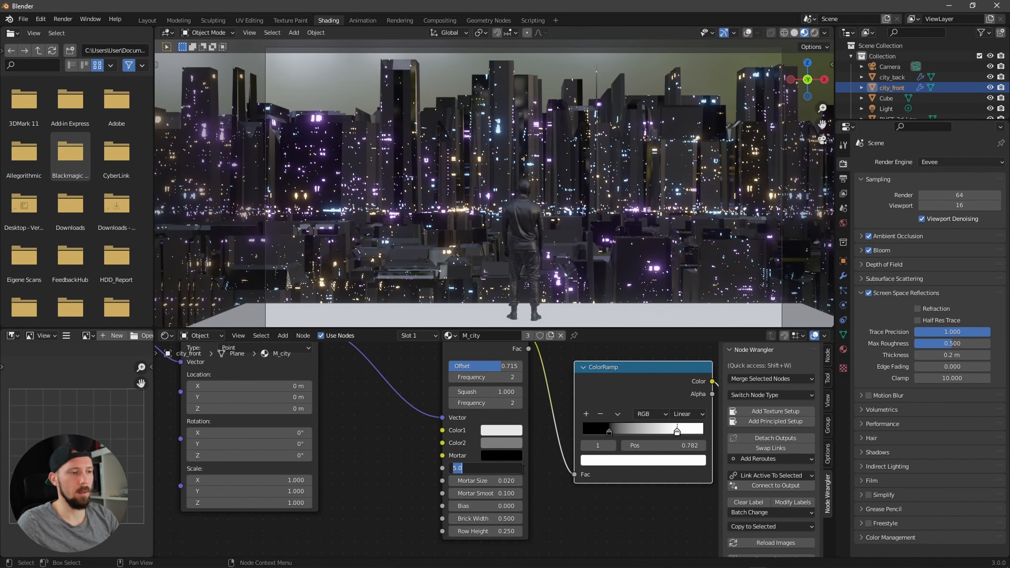
pyautogui.press('Return')
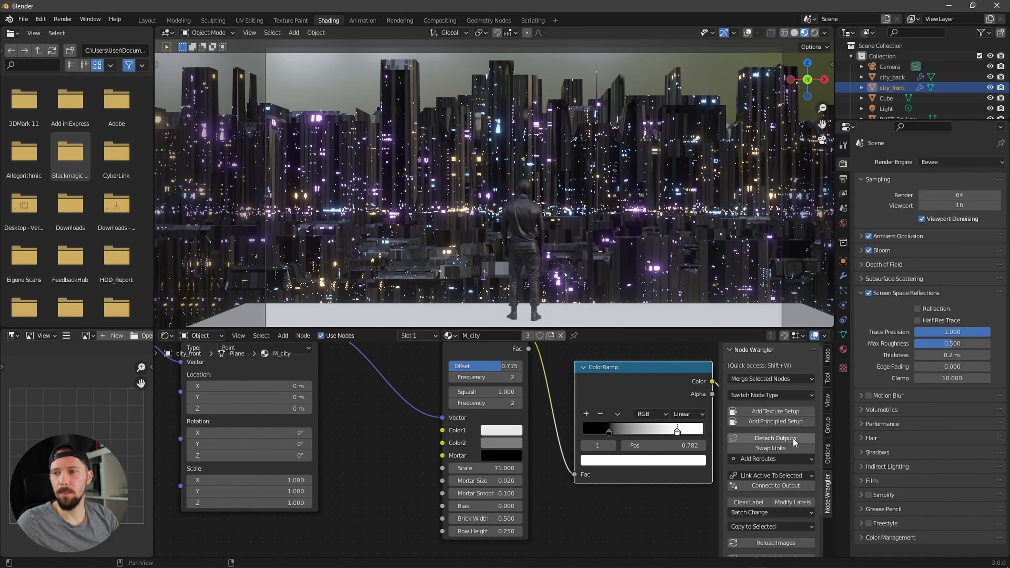
# Step: Set the Brick Texture's bias to 0.5, brick width to 0.4 and row height to 0.45
pyautogui.click(508, 508)
pyautogui.write('.5')
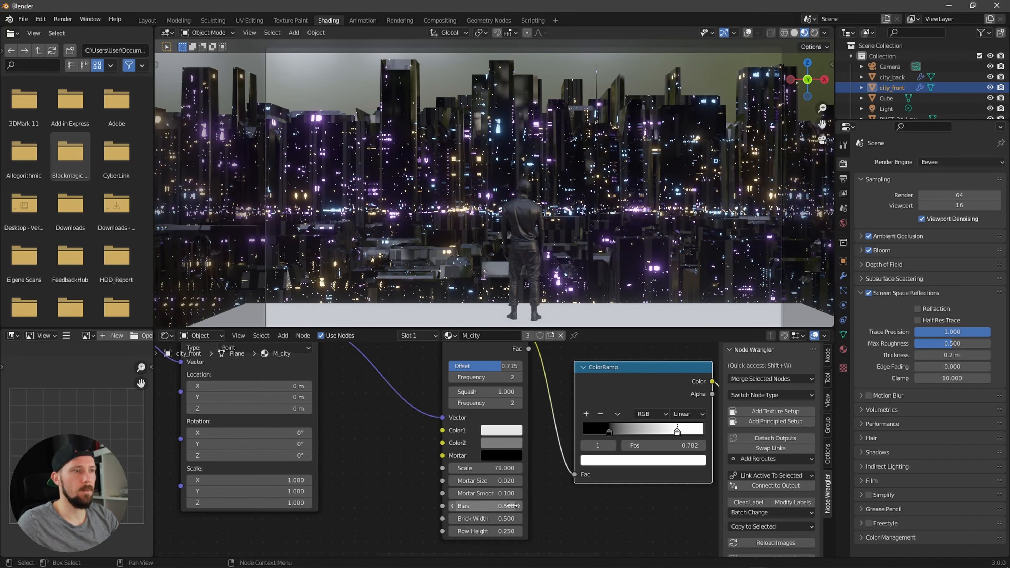
pyautogui.press('Return')
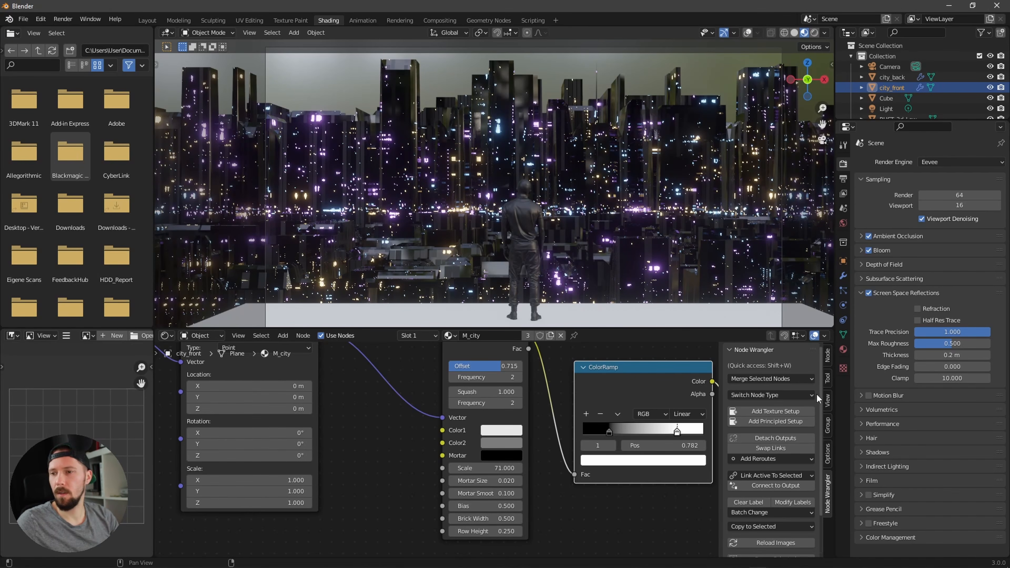
pyautogui.click(511, 518)
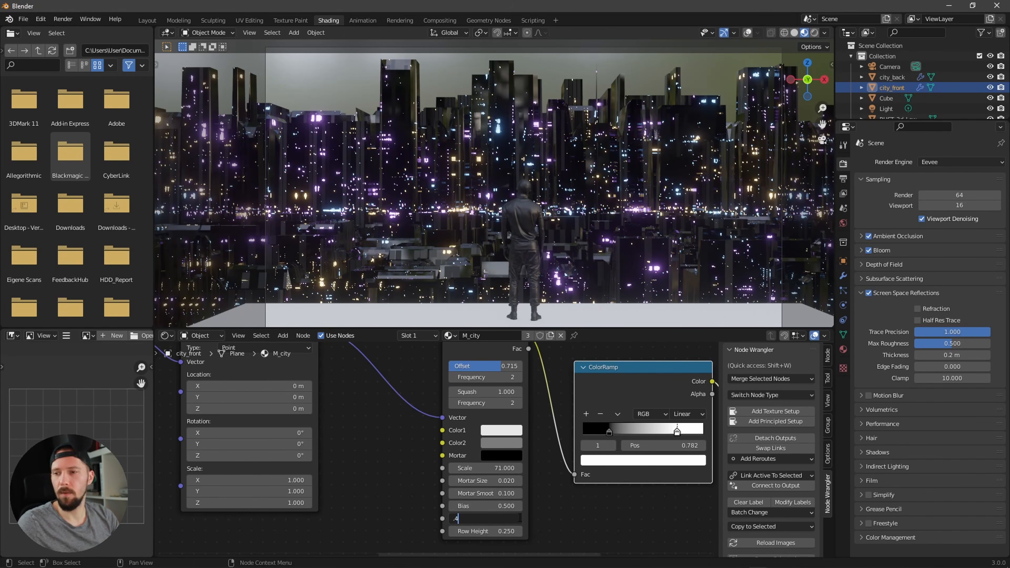
pyautogui.press('Return')
pyautogui.click(516, 531)
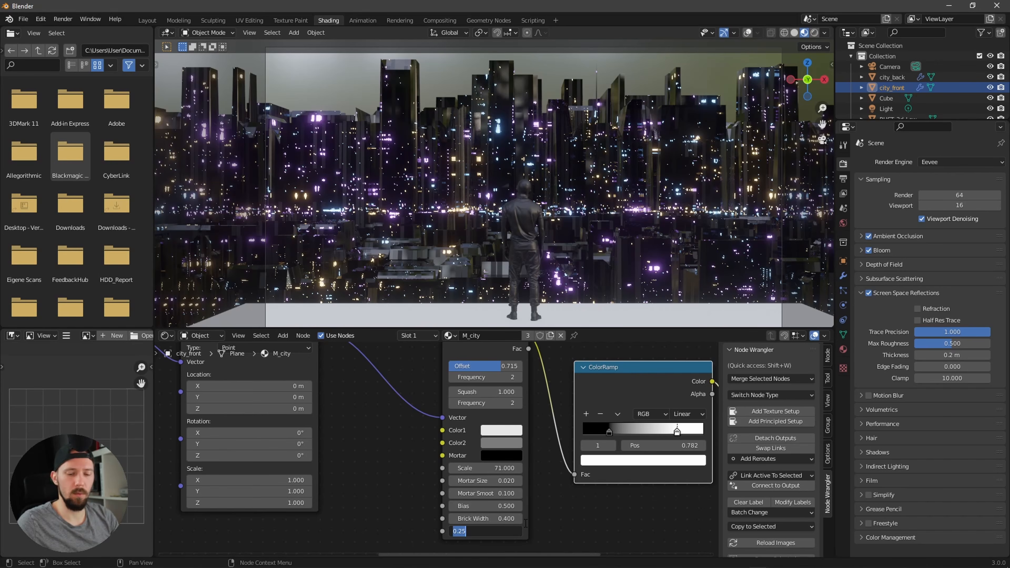
pyautogui.write('.45')
pyautogui.press('Return')
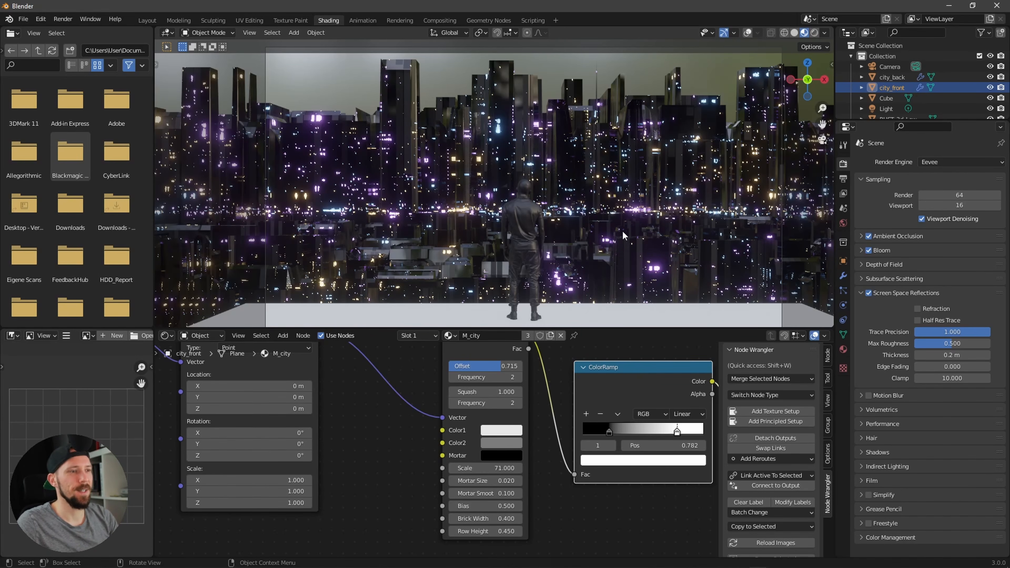
# Step: Select the base cube and rename its material M_front
pyautogui.click(602, 312)
pyautogui.click(516, 337)
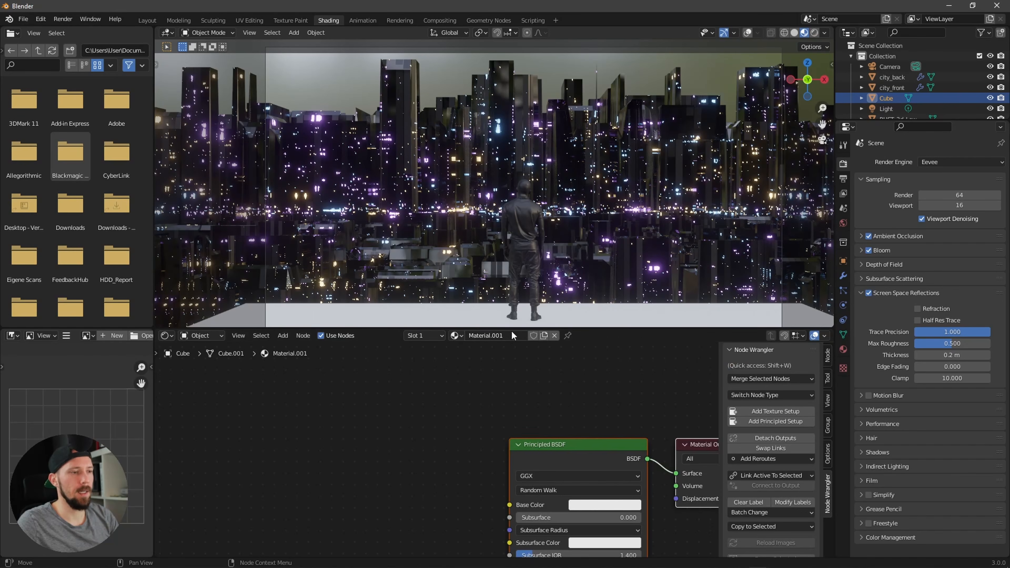
pyautogui.doubleClick(510, 334)
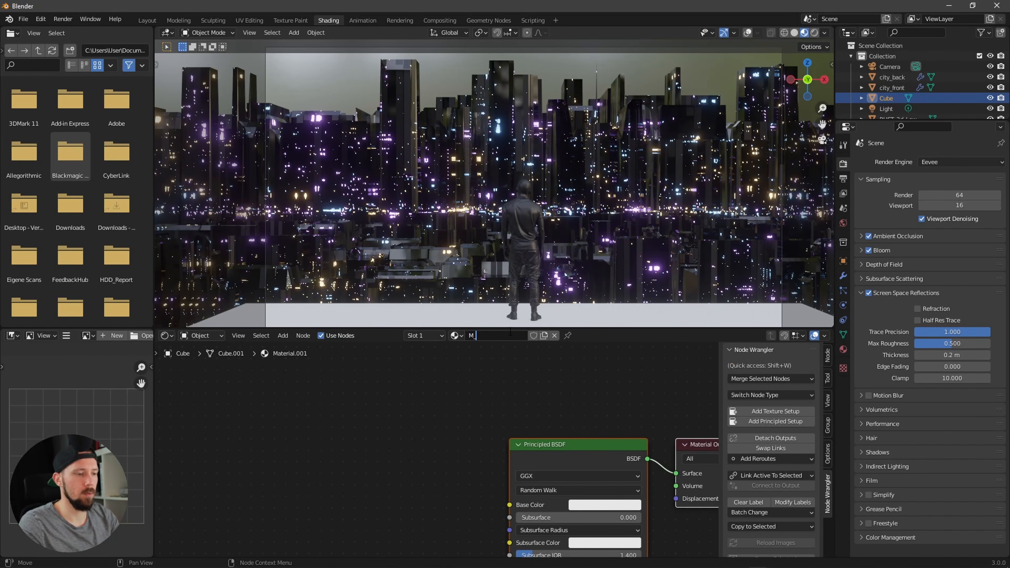
pyautogui.press('Return')
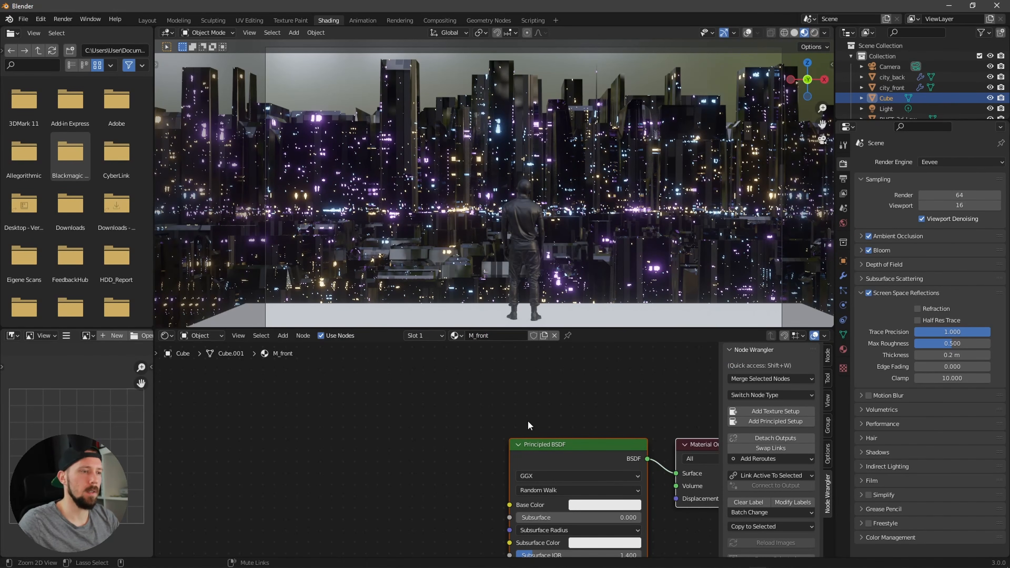
# Step: Make the base material's colour black and lower its roughness to about 0.123
pyautogui.keyDown('ctrl'); pyautogui.keyDown('alt'); pyautogui.moveTo(535, 384); pyautogui.dragTo(605, 390); pyautogui.keyUp('alt'); pyautogui.keyUp('ctrl')
pyautogui.keyDown('alt'); pyautogui.moveTo(603, 490); pyautogui.dragTo(588, 437); pyautogui.keyUp('alt')
pyautogui.click(579, 436)
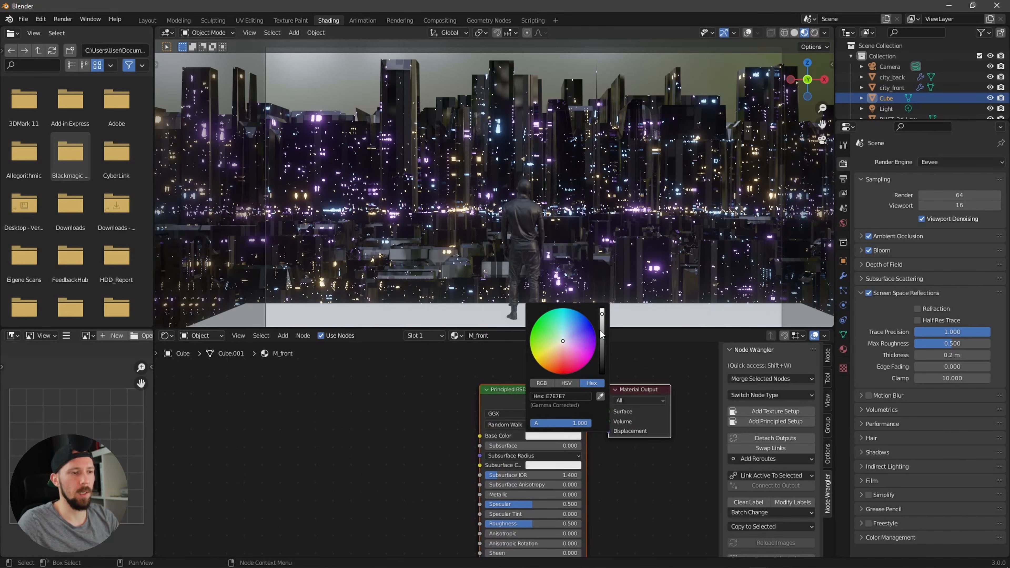
pyautogui.moveTo(601, 334); pyautogui.dragTo(602, 372)
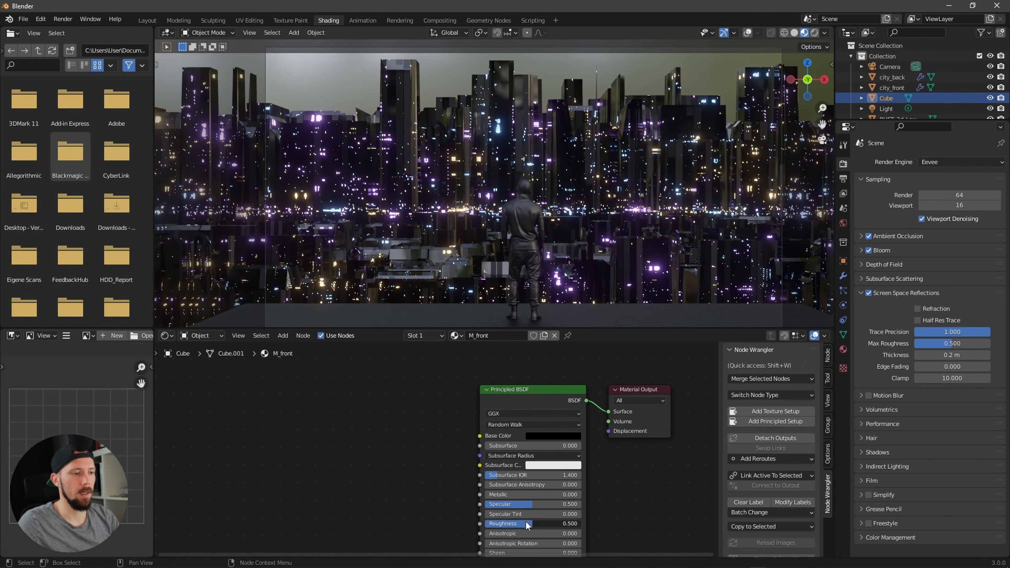
pyautogui.moveTo(527, 525); pyautogui.dragTo(491, 526)
pyautogui.scroll(-3, 554, 303)
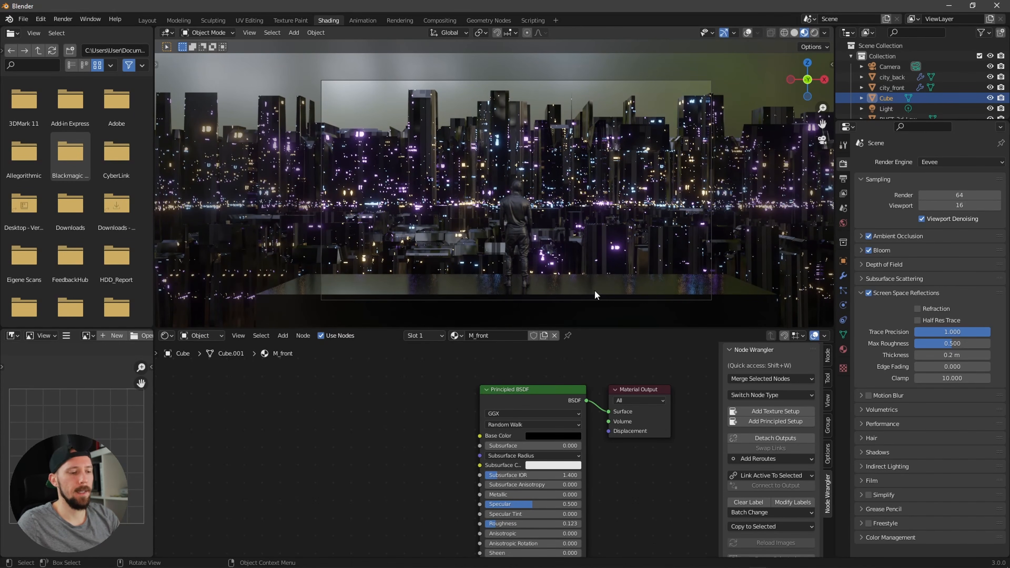
# Step: Switch the viewport to rendered shading and set the world background colour to black
pyautogui.press('z')
pyautogui.click(600, 231)
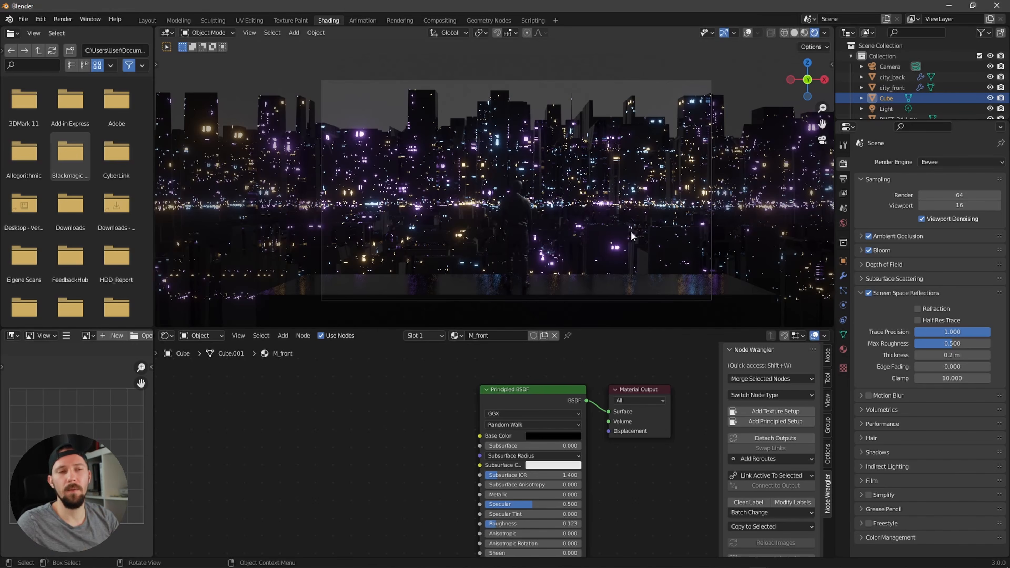
pyautogui.click(843, 223)
pyautogui.click(957, 233)
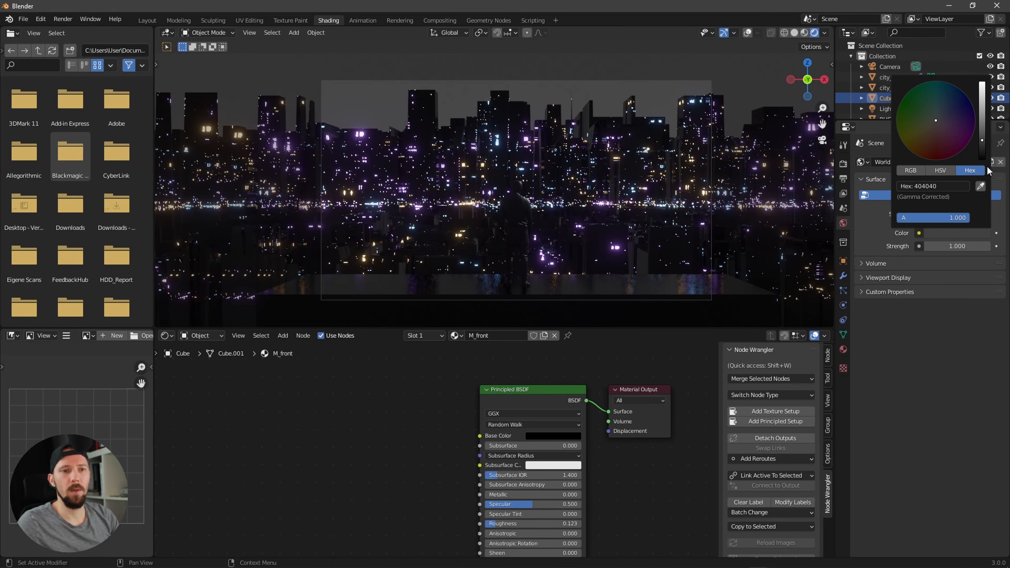
pyautogui.moveTo(982, 150); pyautogui.dragTo(983, 159)
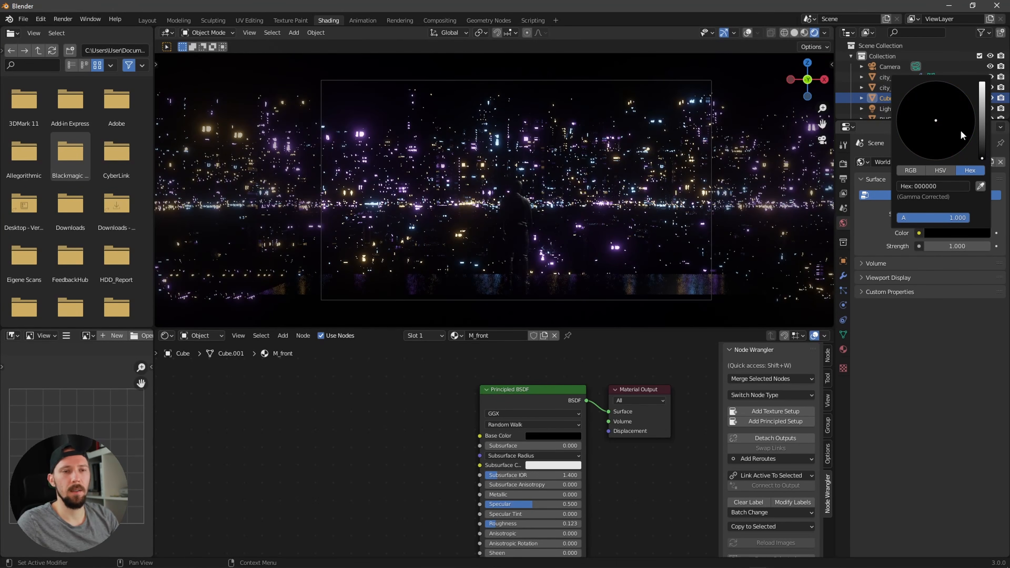
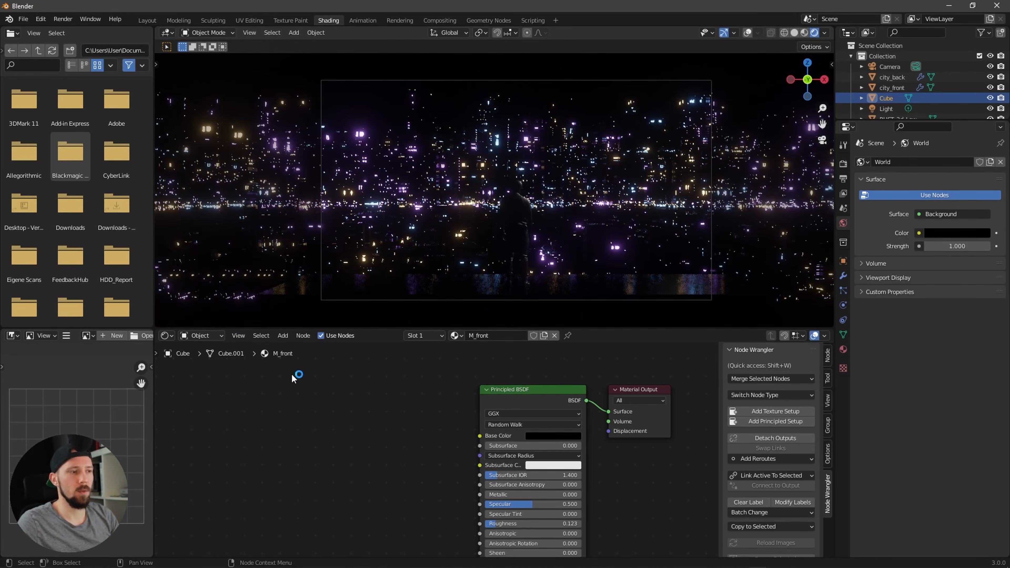
# Step: Switch the node editor to the world node tree and move the Background node aside
pyautogui.click(208, 336)
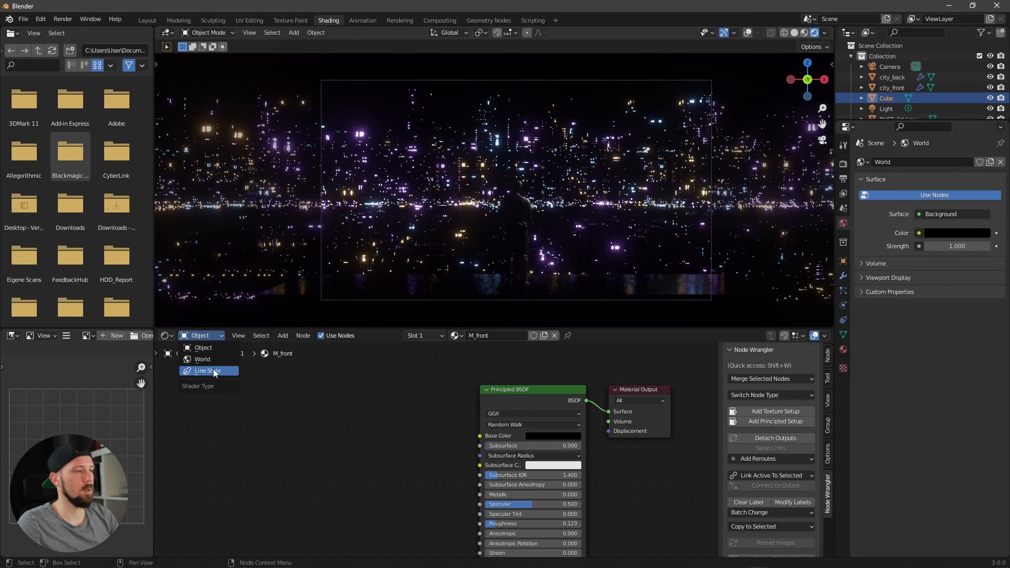
pyautogui.click(217, 359)
pyautogui.keyDown('alt'); pyautogui.moveTo(426, 446); pyautogui.dragTo(362, 452); pyautogui.keyUp('alt')
pyautogui.scroll(-3, 362, 452)
pyautogui.click(363, 452)
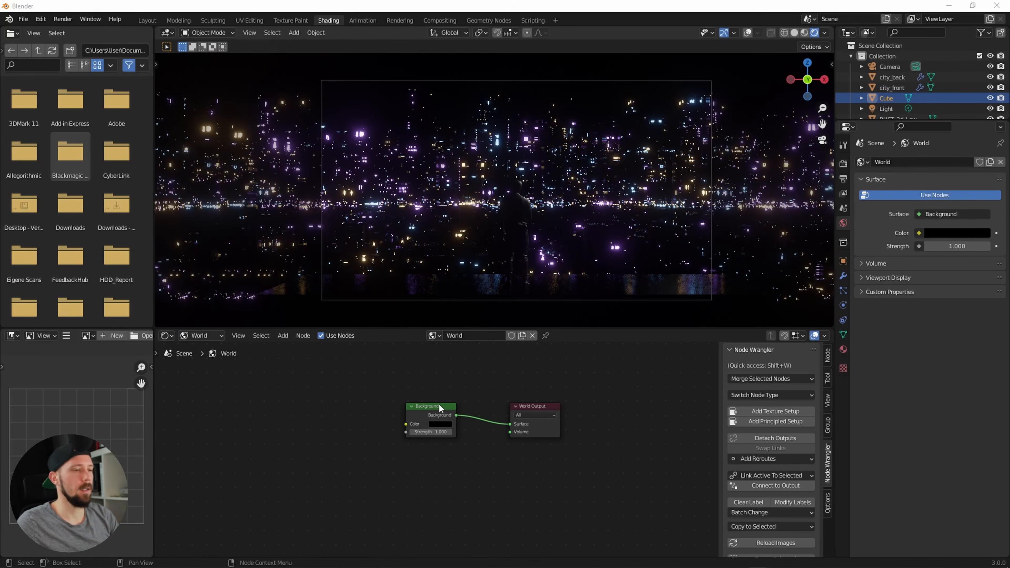
pyautogui.moveTo(440, 406); pyautogui.dragTo(440, 384)
# Step: Add a Gradient Texture node and connect its colour to the World Output surface
pyautogui.click(404, 442)
pyautogui.hotkey('shift', 'a')
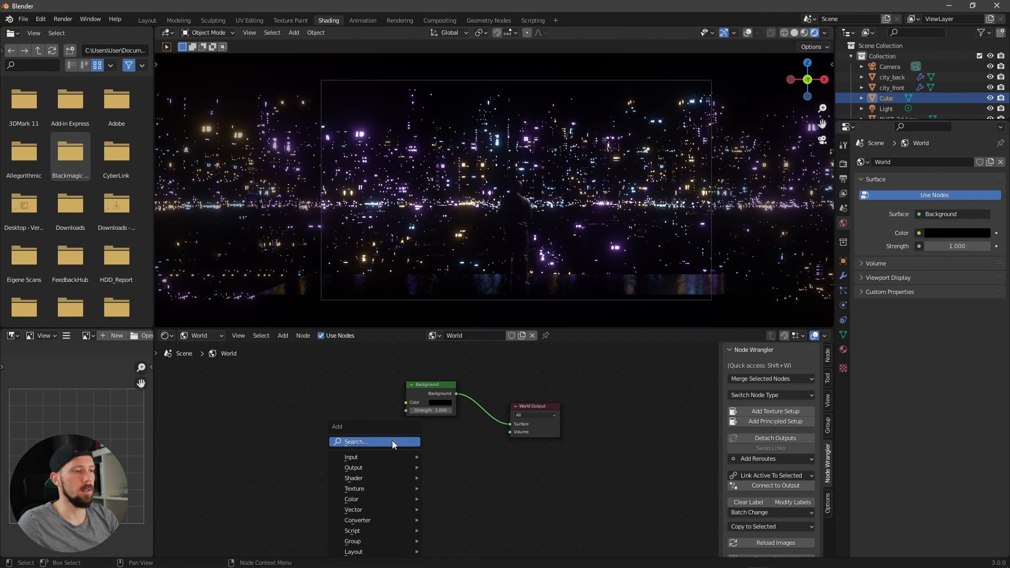
pyautogui.click(398, 440)
pyautogui.write('grad')
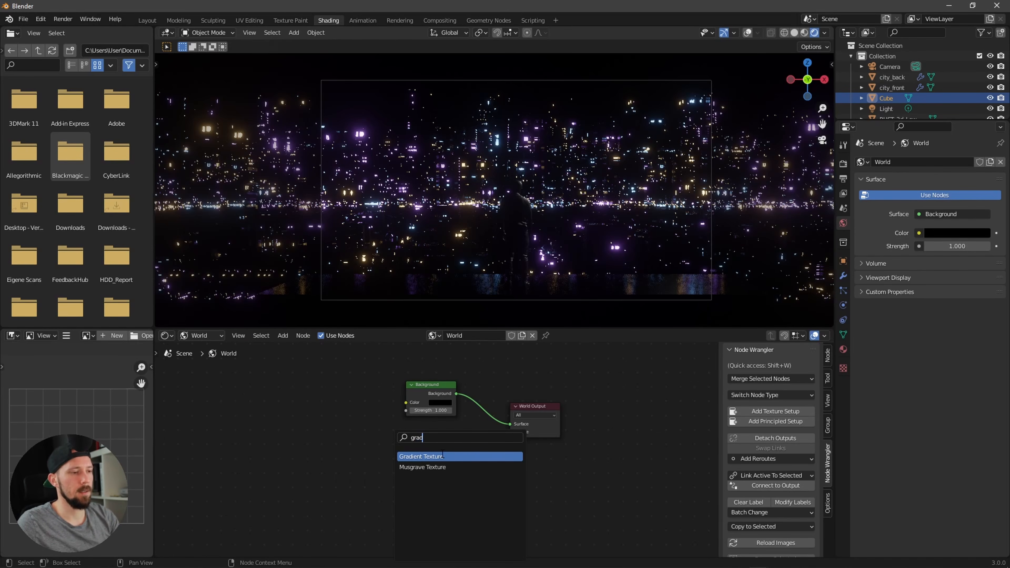
pyautogui.press('Return')
pyautogui.moveTo(409, 438); pyautogui.dragTo(510, 424)
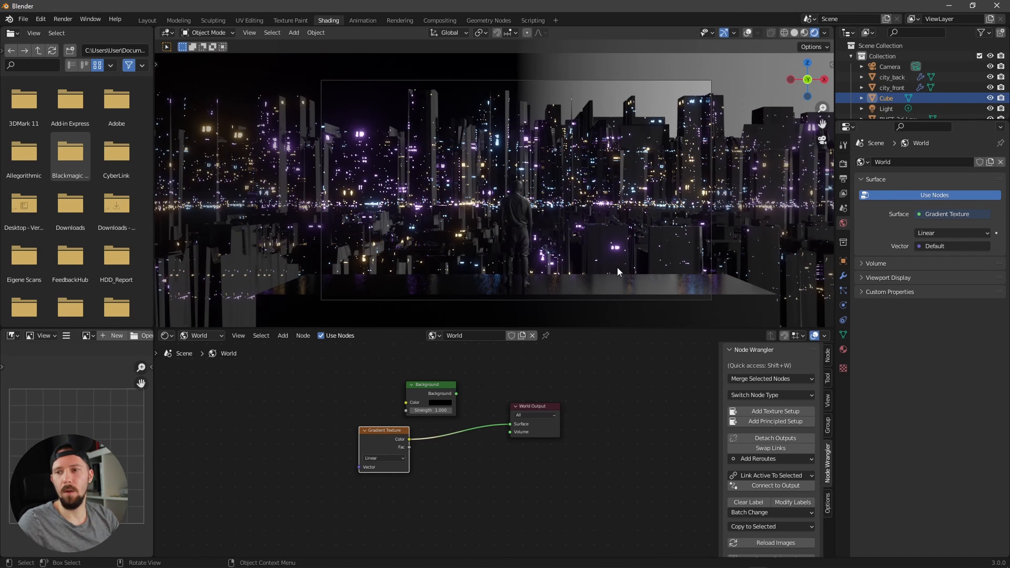
# Step: Add texture coordinate and mapping nodes to the gradient and set the mapping's Y rotation to 90°
pyautogui.moveTo(431, 504); pyautogui.dragTo(488, 501, button='middle')
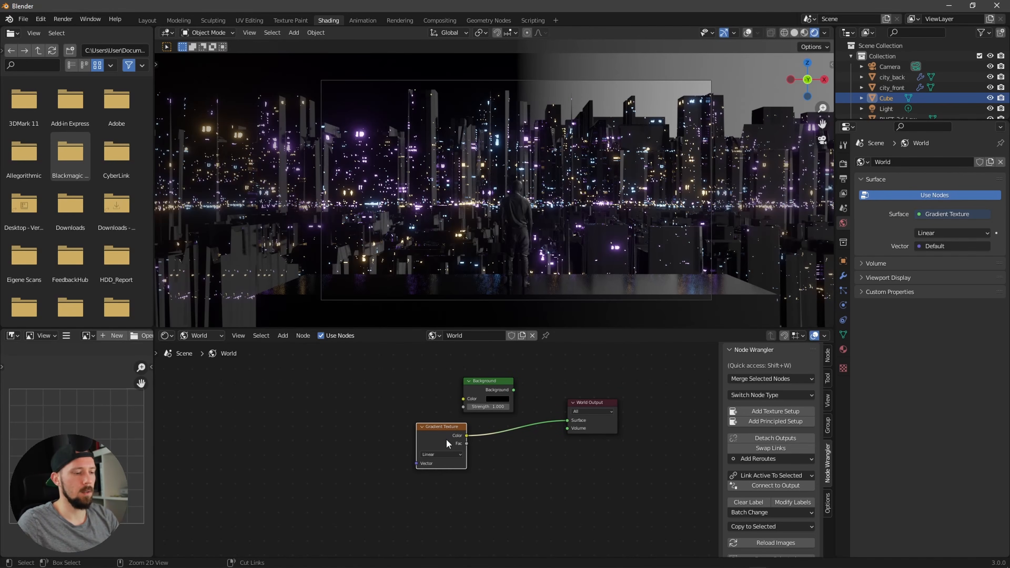
pyautogui.hotkey('ctrl', 't')
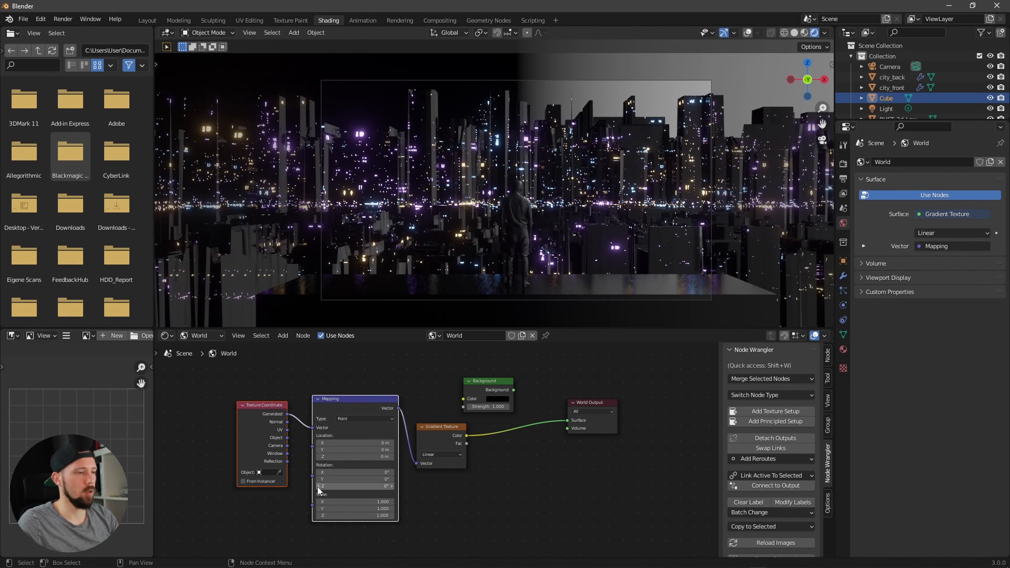
pyautogui.click(363, 480)
pyautogui.write('90')
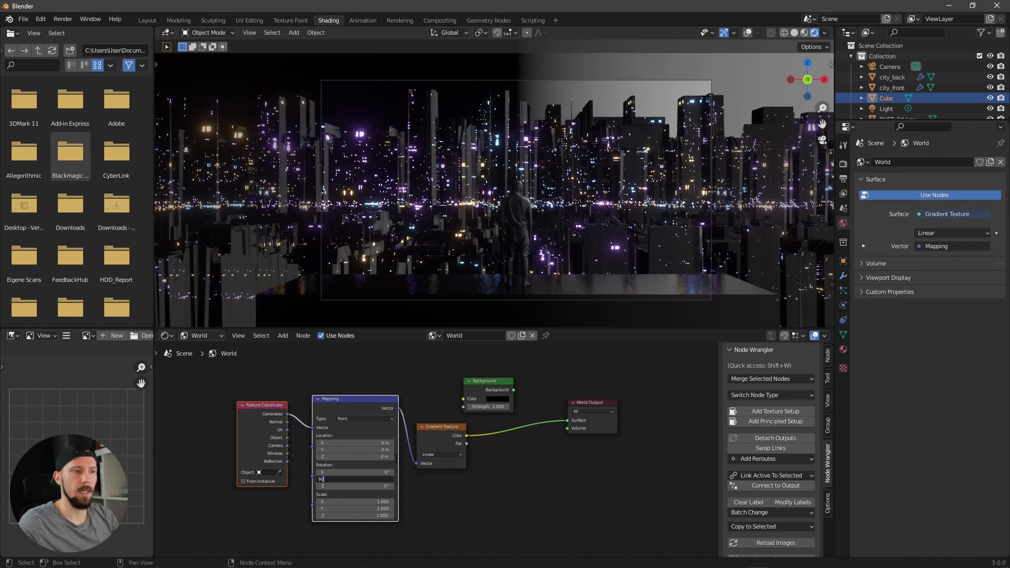
pyautogui.press('Return')
# Step: Insert a ColorRamp between the Gradient Texture and the World Output, returning to the camera view
pyautogui.moveTo(589, 199); pyautogui.dragTo(621, 231, button='middle')
pyautogui.moveTo(486, 388); pyautogui.dragTo(498, 359)
pyautogui.moveTo(519, 434); pyautogui.dragTo(505, 417, button='middle')
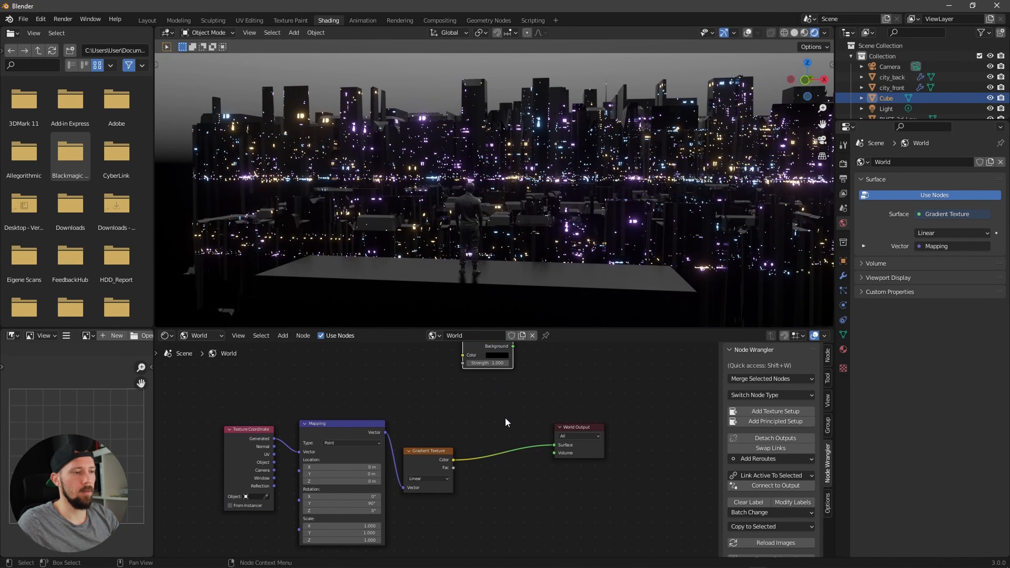
pyautogui.click(505, 419)
pyautogui.hotkey('shift', 'a')
pyautogui.click(508, 420)
pyautogui.write('ramp')
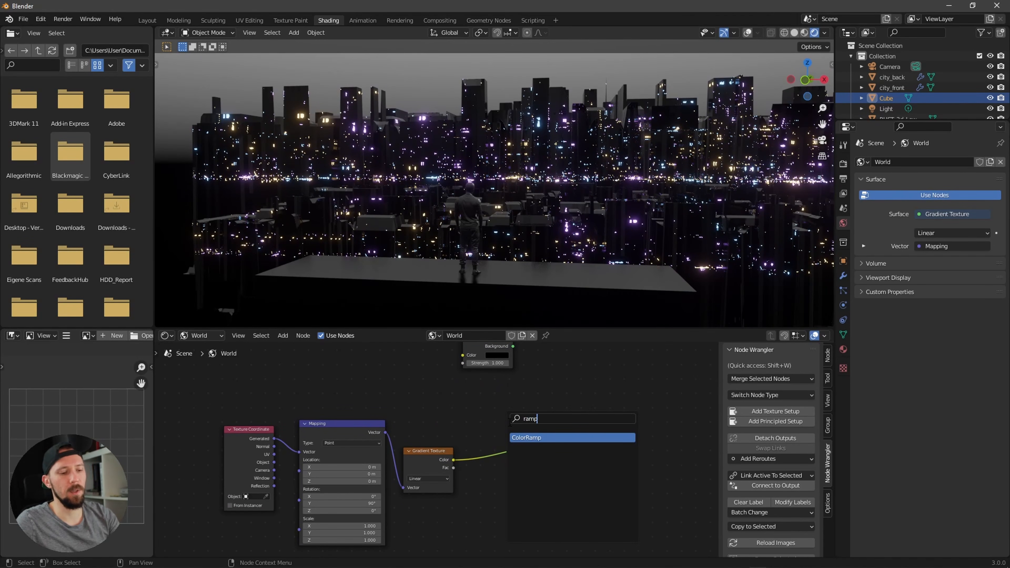
pyautogui.click(535, 437)
pyautogui.click(517, 459)
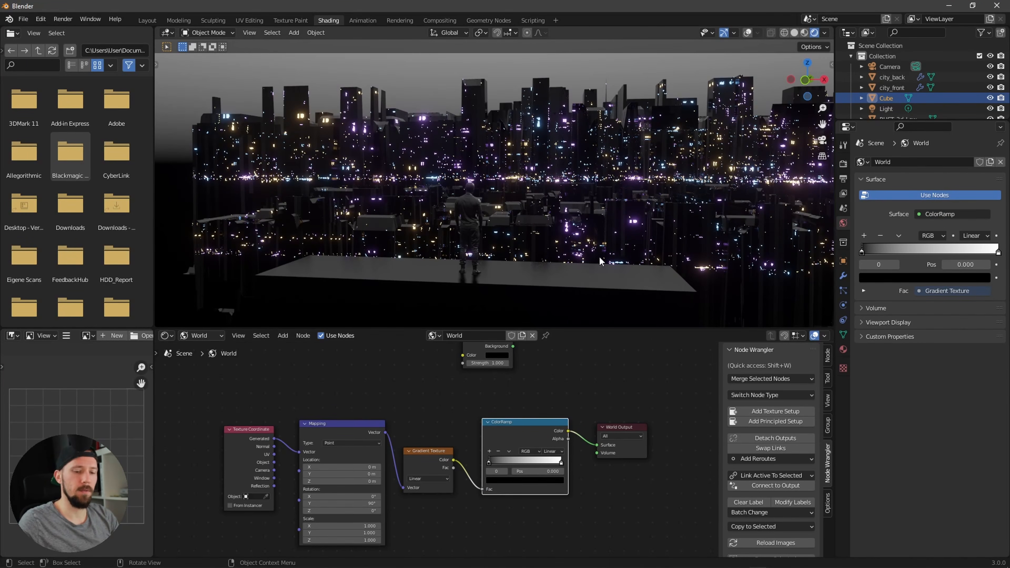
pyautogui.press('KP_0')
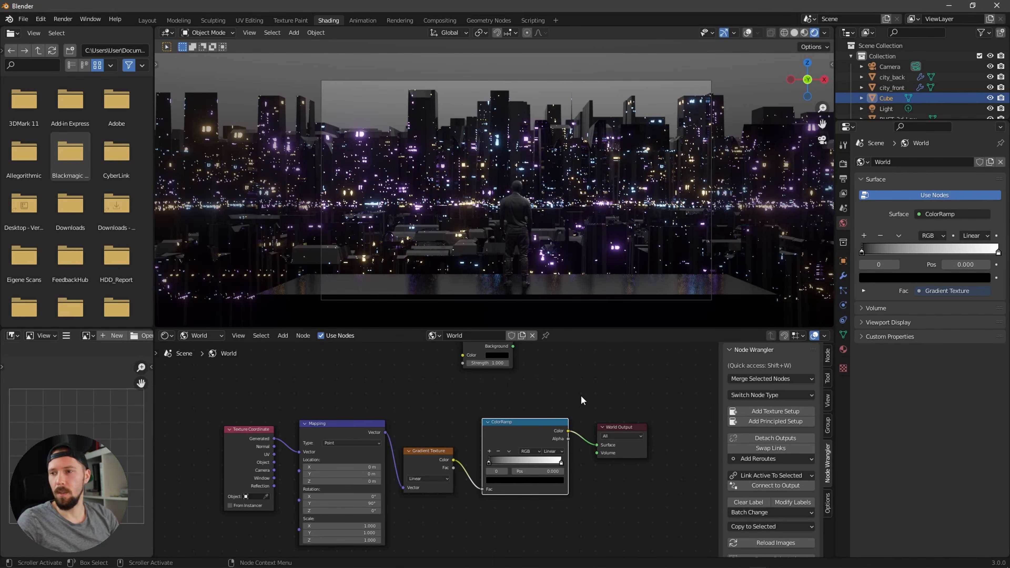
# Step: Set the ColorRamp's left stop colour to blue (hex 445ABF)
pyautogui.click(496, 480)
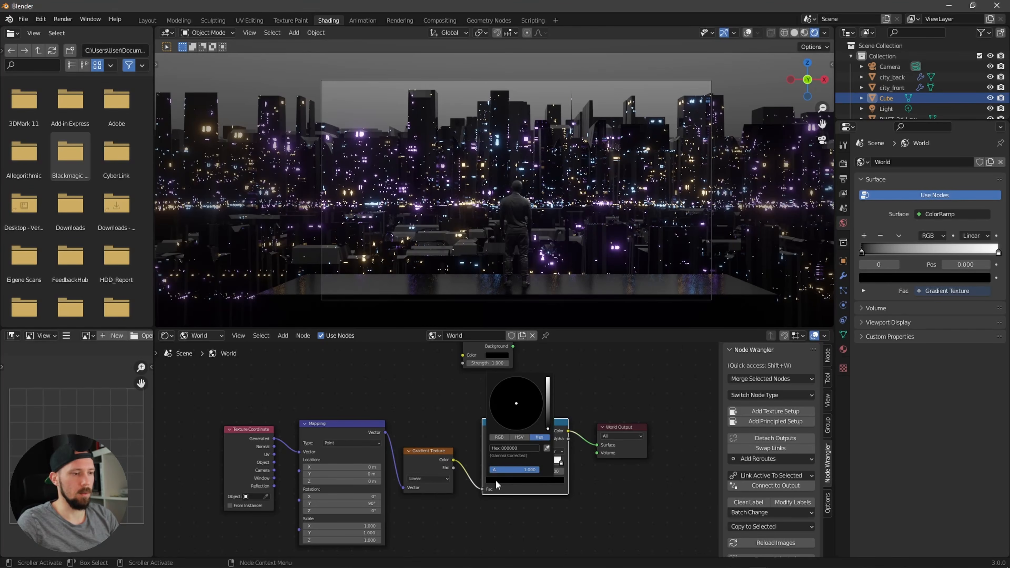
pyautogui.moveTo(545, 404); pyautogui.dragTo(526, 393)
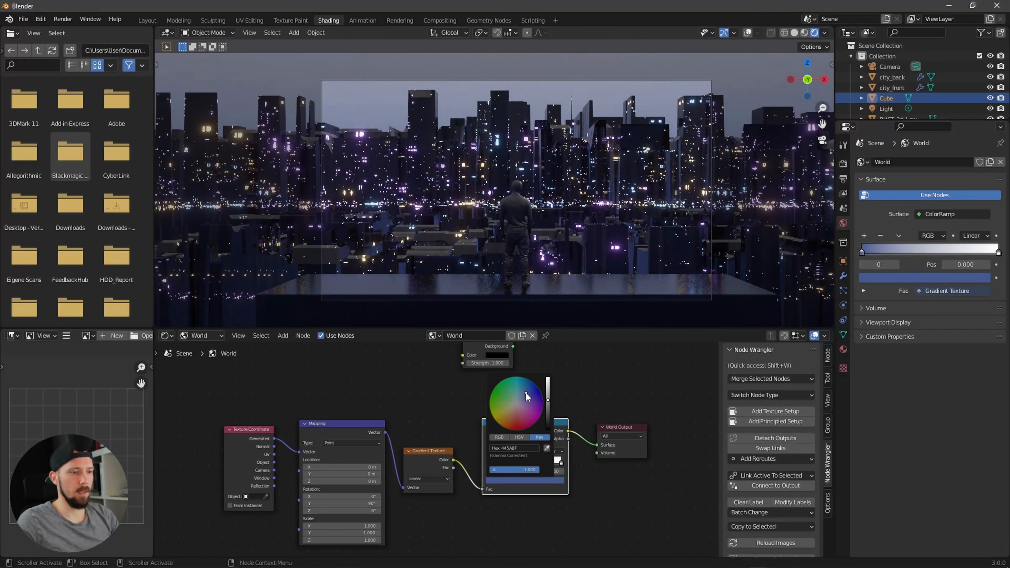
# Step: Set the ColorRamp's right stop colour to near-black (hex 101010)
pyautogui.click(561, 462)
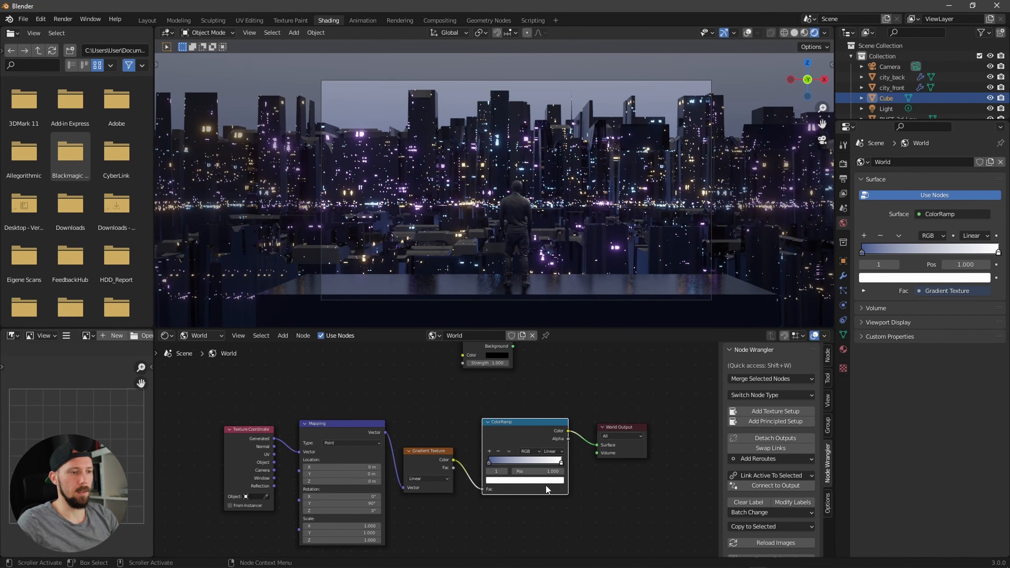
pyautogui.click(553, 480)
pyautogui.click(556, 480)
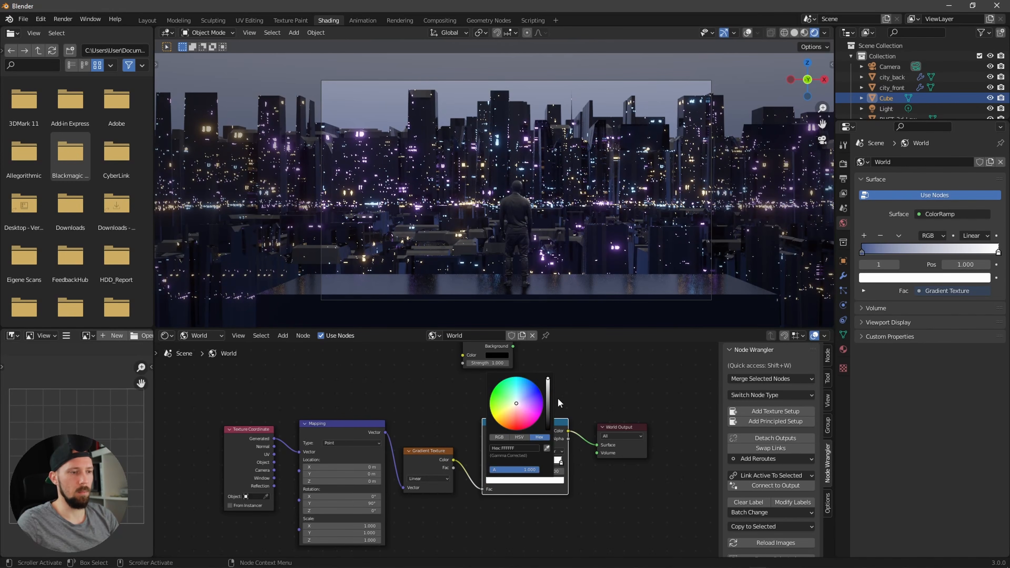
pyautogui.moveTo(549, 393); pyautogui.dragTo(546, 427)
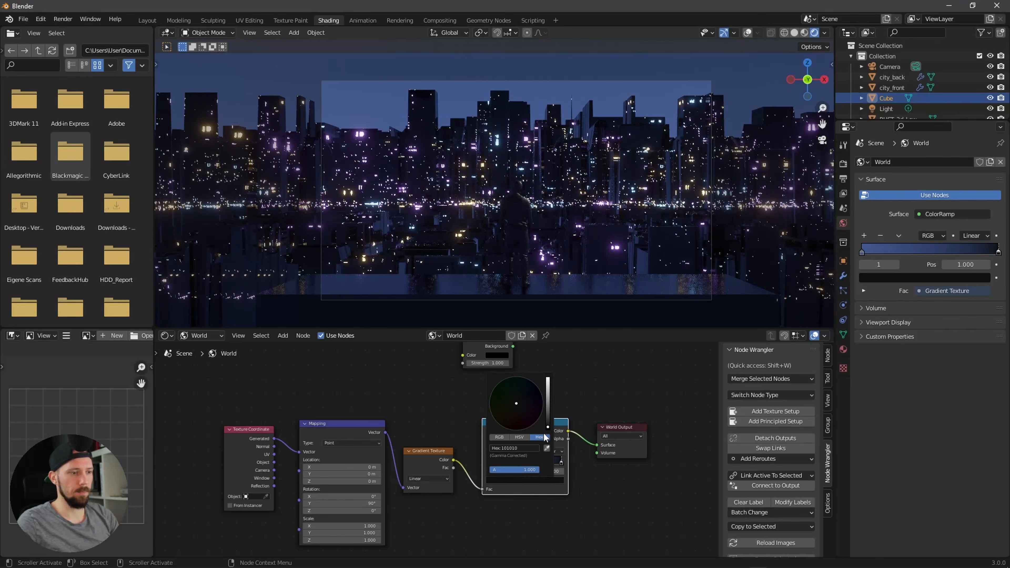
# Step: Drag the near-black stop close to the blue one, to about position 0.2
pyautogui.moveTo(560, 462); pyautogui.dragTo(496, 462)
pyautogui.click(502, 480)
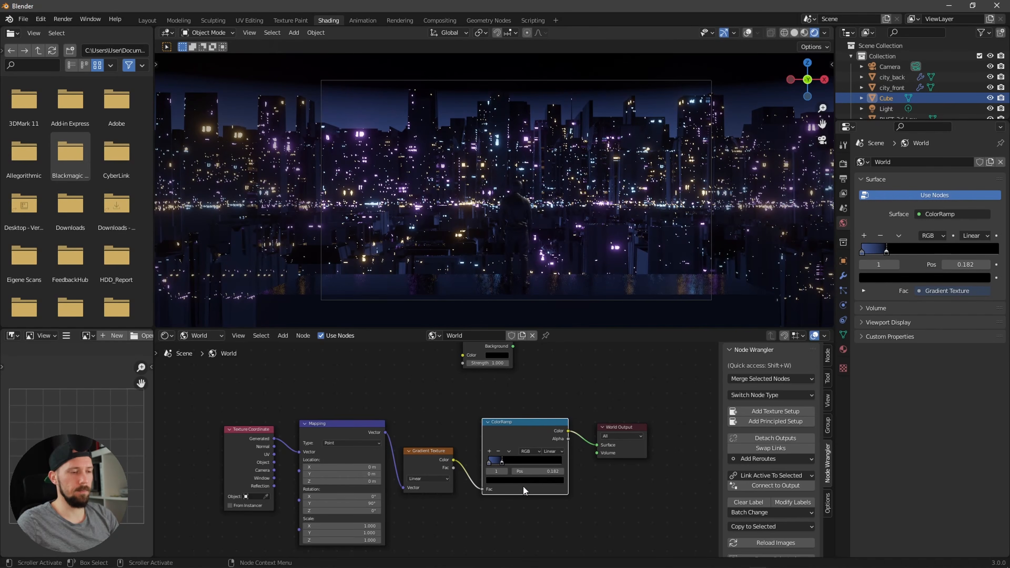
pyautogui.moveTo(503, 460)
pyautogui.mouseDown()
pyautogui.moveTo(489, 462)
pyautogui.moveTo(502, 462)
pyautogui.mouseUp()
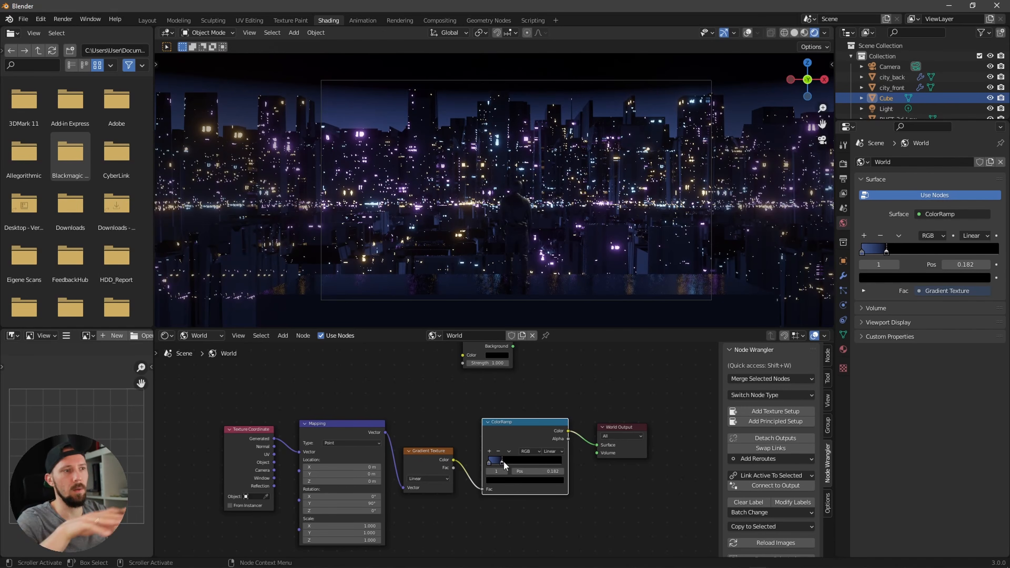
pyautogui.moveTo(503, 463); pyautogui.dragTo(503, 462)
pyautogui.click(488, 462)
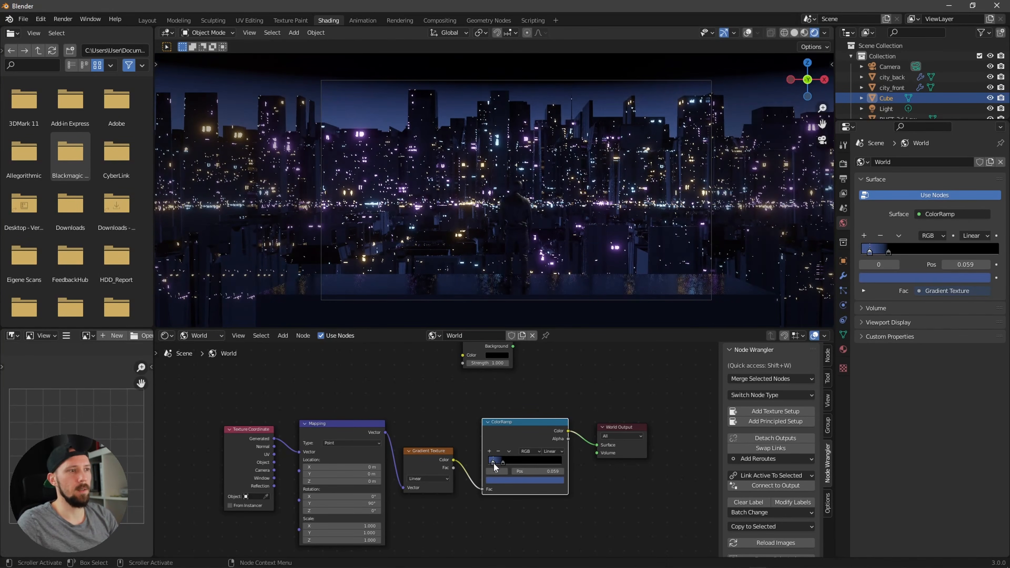
pyautogui.moveTo(502, 462); pyautogui.dragTo(503, 463)
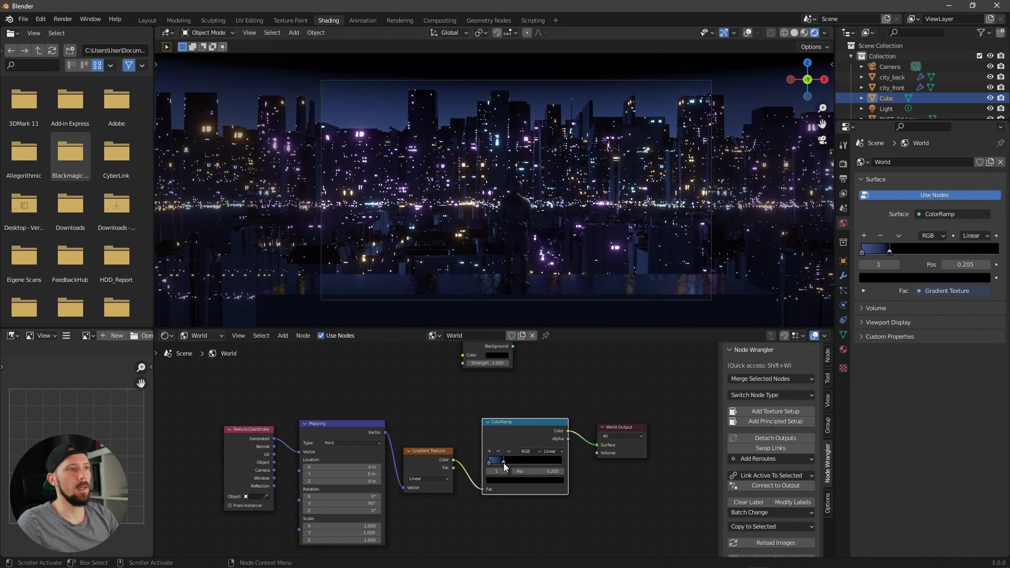
# Step: Darken the ColorRamp's blue stop by lowering its colour value
pyautogui.click(489, 462)
pyautogui.click(497, 481)
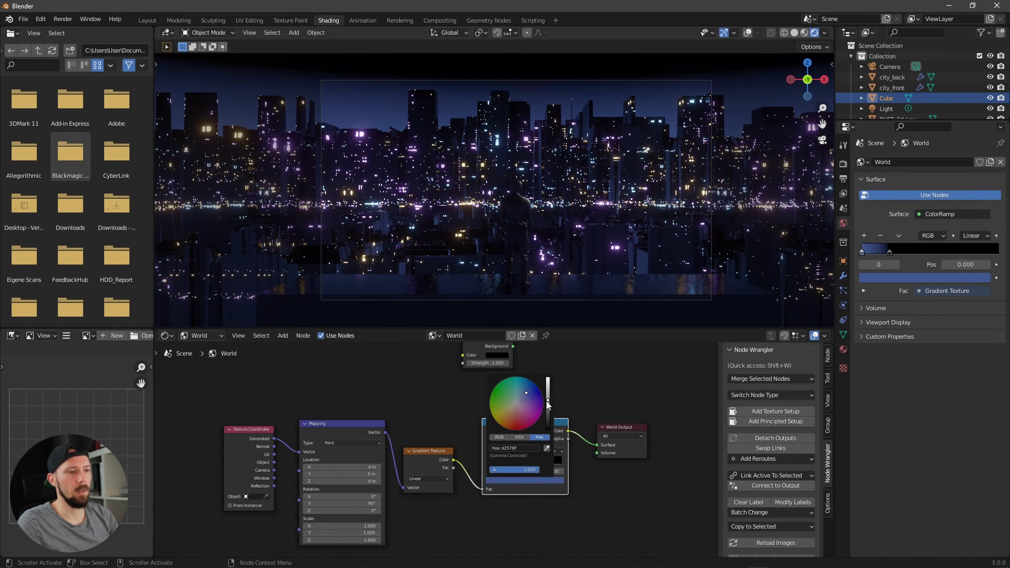
pyautogui.moveTo(547, 405)
pyautogui.mouseDown()
pyautogui.moveTo(550, 421)
pyautogui.moveTo(556, 414)
pyautogui.mouseUp()
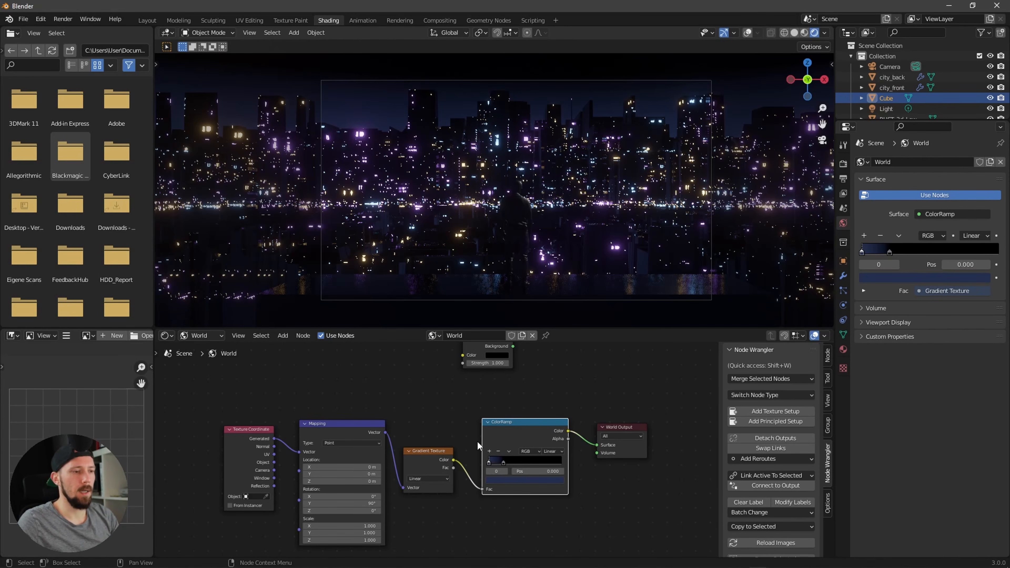
# Step: Box-select the world nodes and move them to make room
pyautogui.scroll(-1, 435, 450)
pyautogui.moveTo(285, 403); pyautogui.dragTo(496, 532)
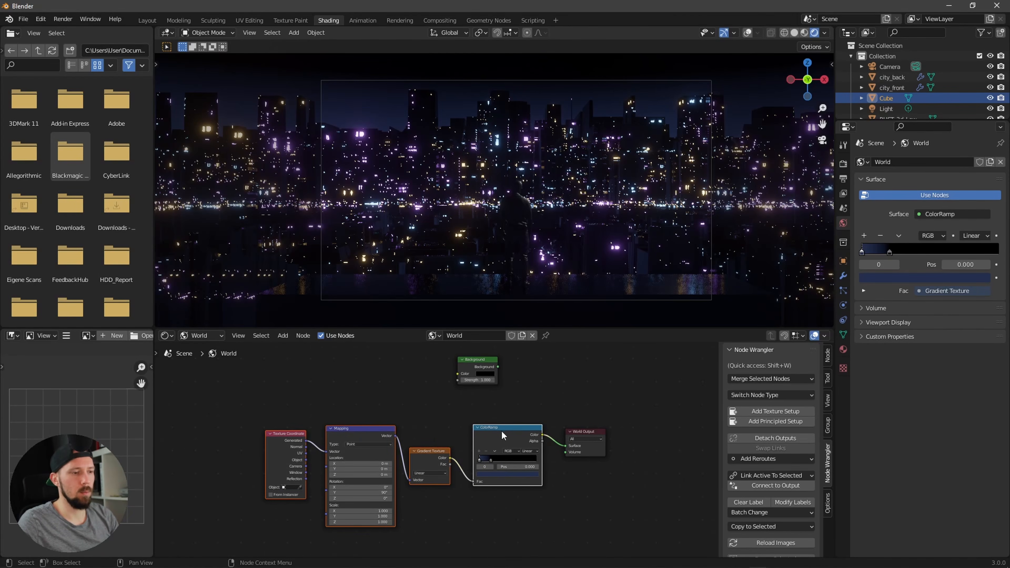
pyautogui.press('g')
pyautogui.click(525, 487)
pyautogui.click(540, 498)
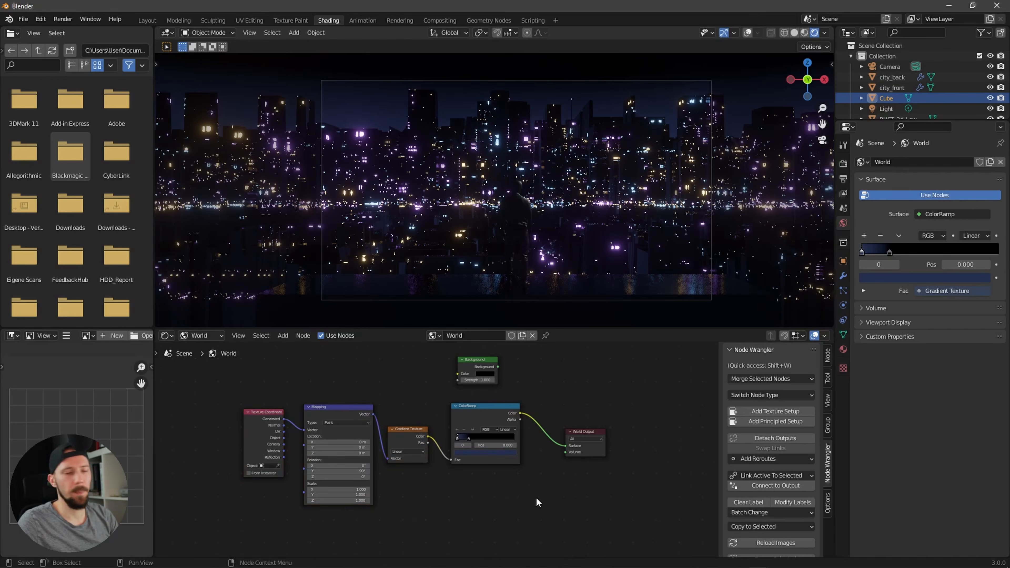
# Step: Add a Volume Scatter node and connect it to the World Output volume input
pyautogui.hotkey('shift', 'a')
pyautogui.click(503, 444)
pyautogui.write('vo')
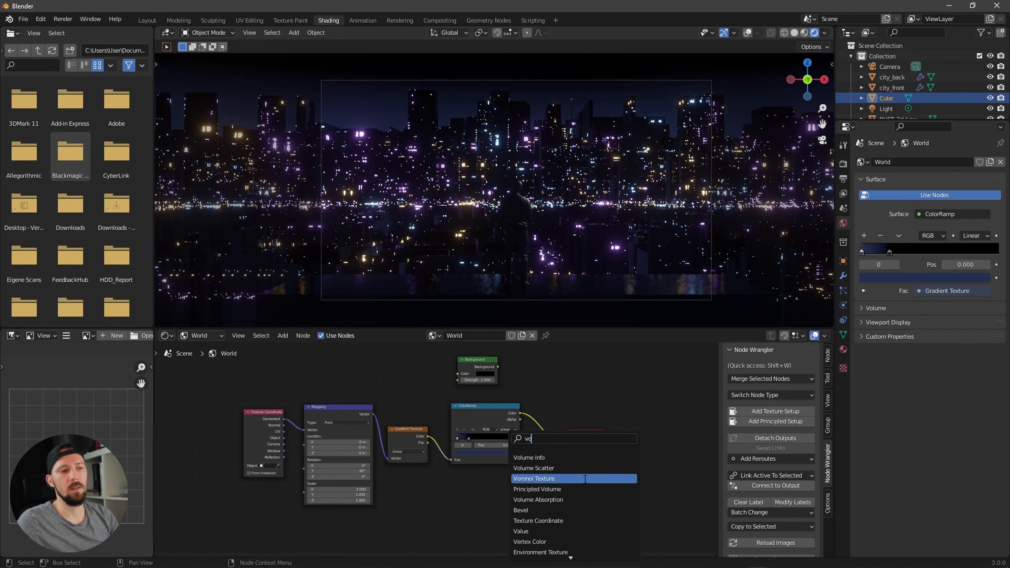
pyautogui.click(584, 469)
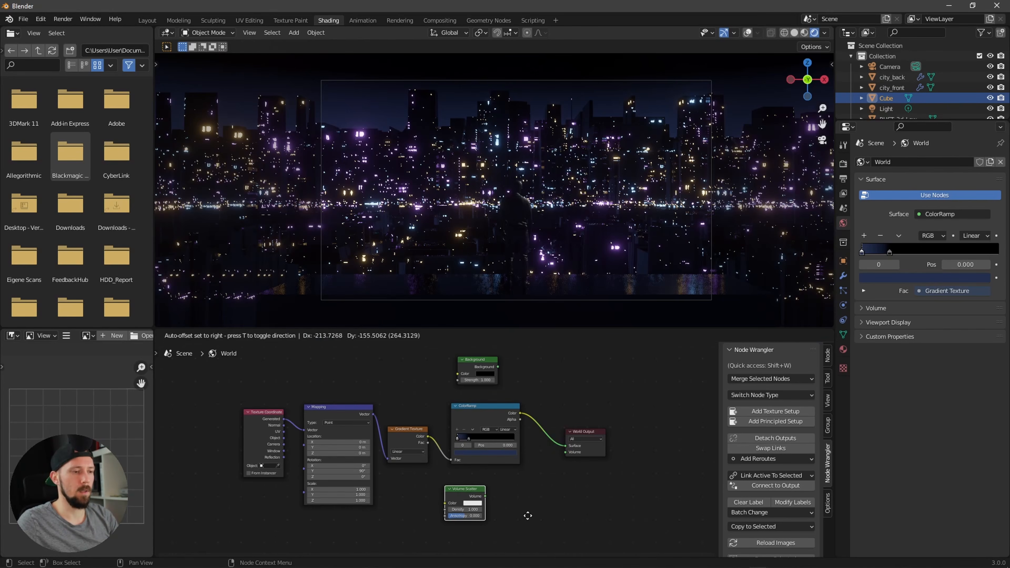
pyautogui.click(511, 502)
pyautogui.moveTo(504, 502); pyautogui.dragTo(559, 466)
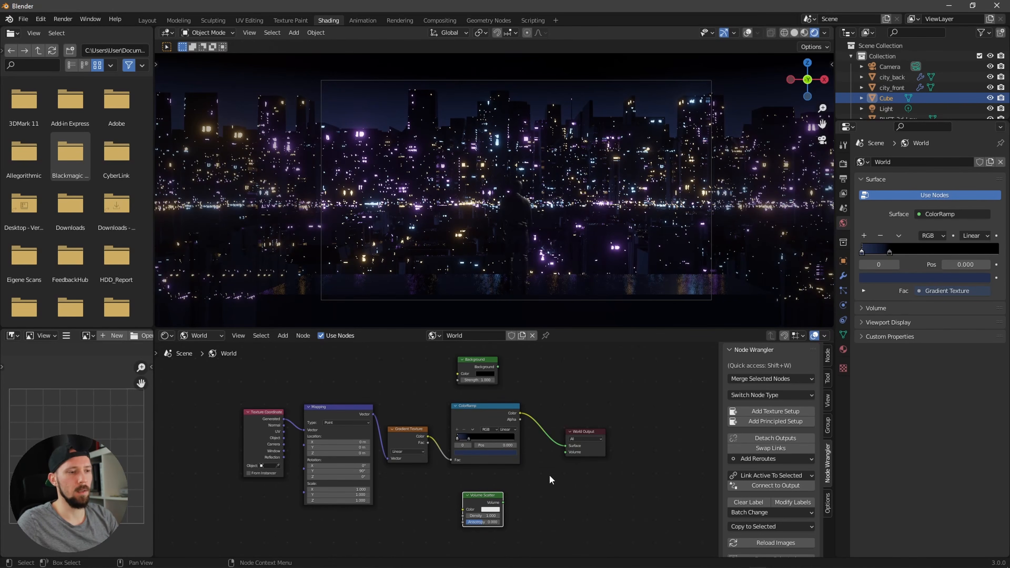
pyautogui.moveTo(503, 502); pyautogui.dragTo(567, 452)
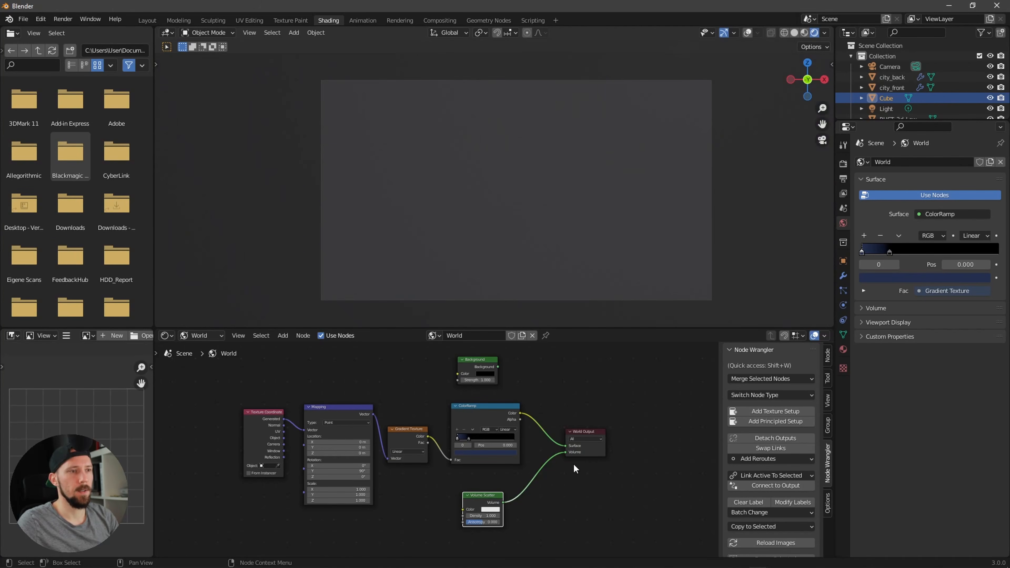
# Step: Darken the Volume Scatter colour to a mid grey (hex 7C7C7C)
pyautogui.moveTo(533, 515); pyautogui.dragTo(575, 485, button='middle')
pyautogui.scroll(3, 575, 485)
pyautogui.click(526, 479)
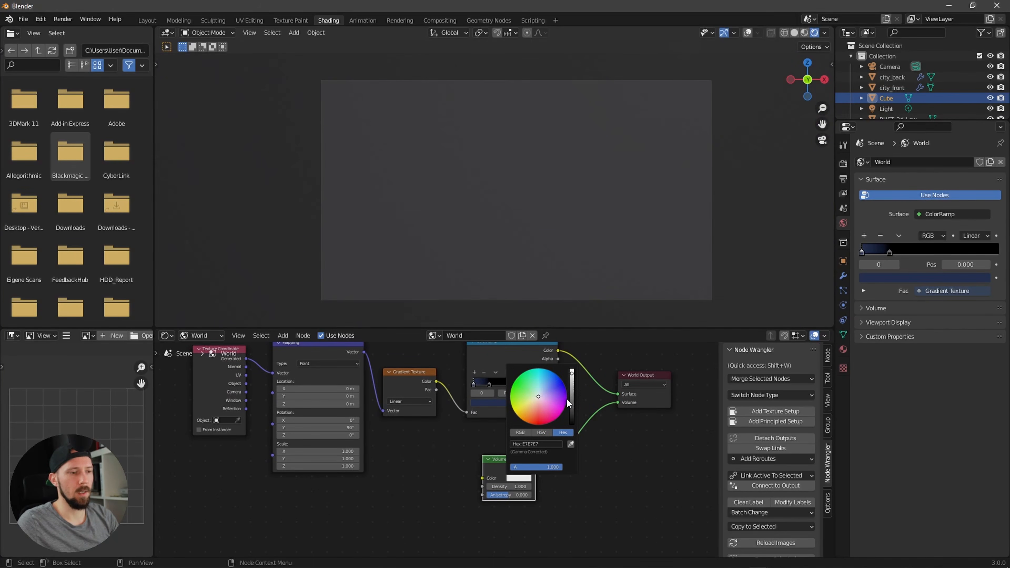
pyautogui.moveTo(572, 376); pyautogui.dragTo(573, 398)
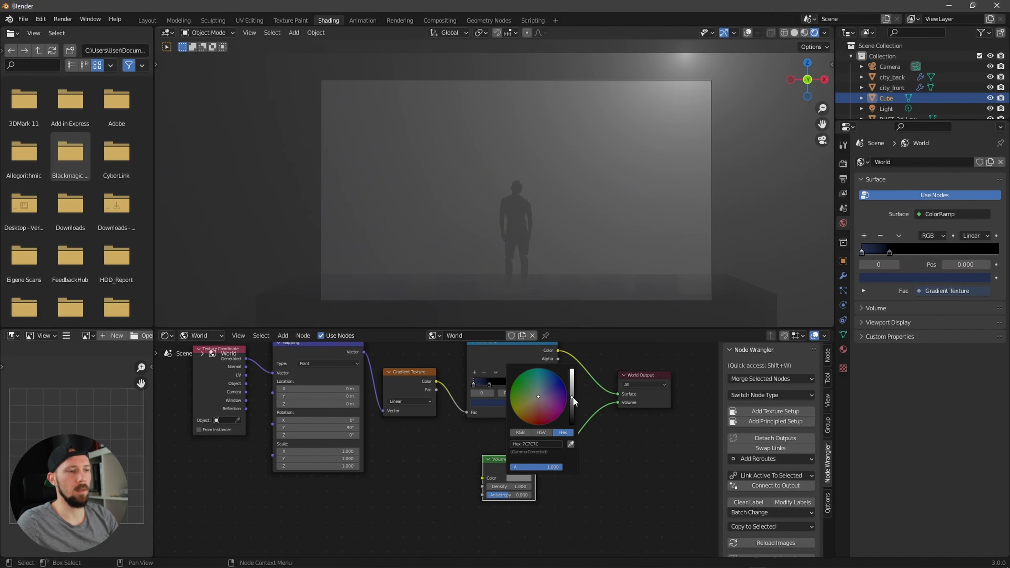
# Step: Set the Volume Scatter density to 0.01
pyautogui.click(517, 487)
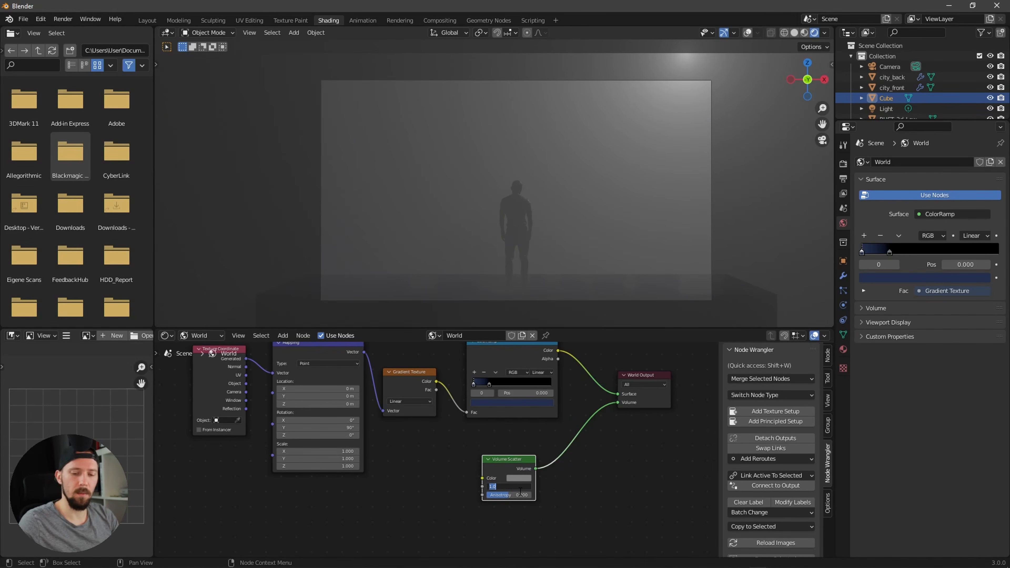
pyautogui.press('BackSpace')
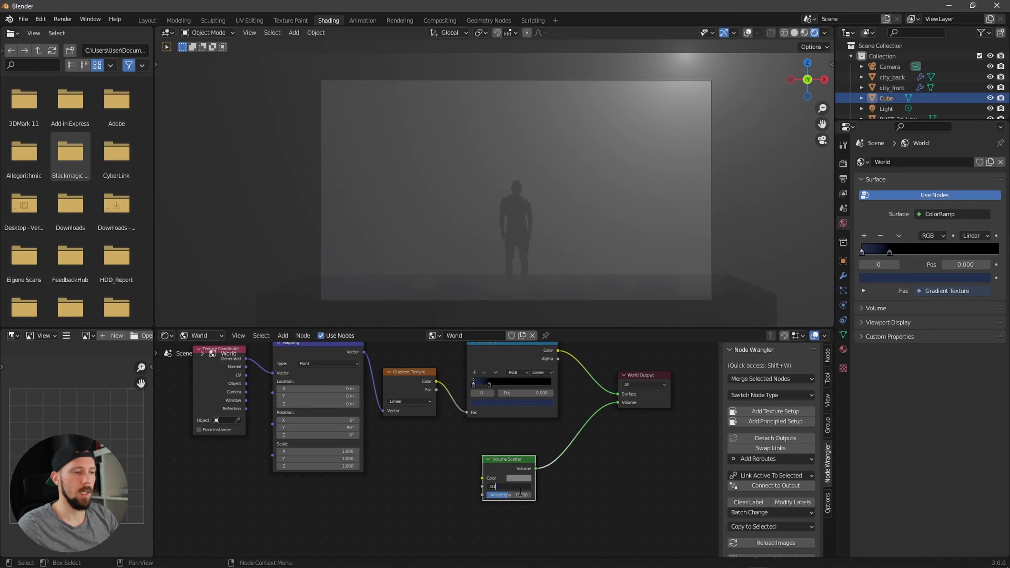
pyautogui.write('.01')
pyautogui.press('Return')
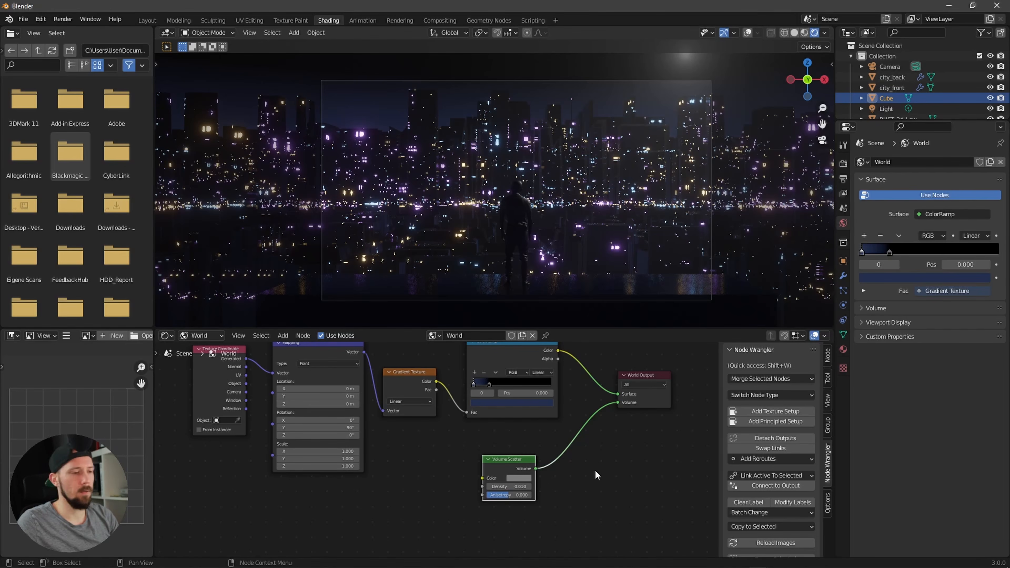
pyautogui.moveTo(616, 465); pyautogui.dragTo(570, 493, button='middle')
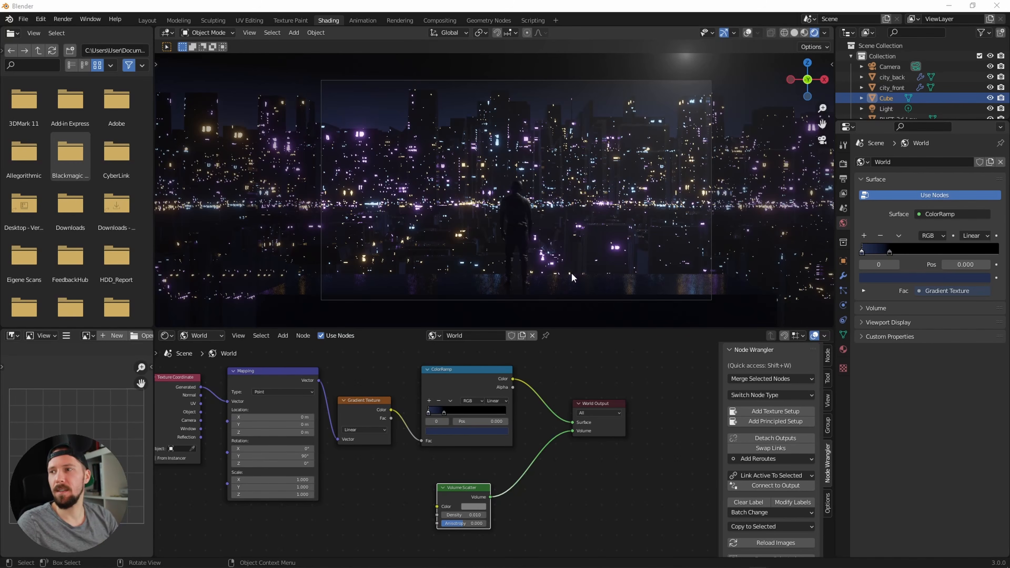
# Step: Add a new cube to the scene and select it
pyautogui.click(555, 269)
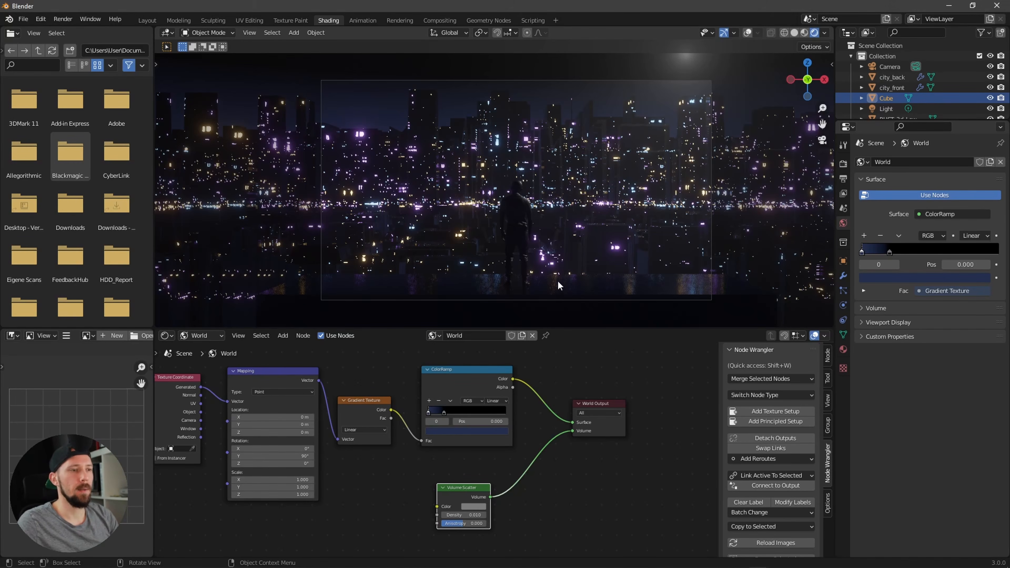
pyautogui.hotkey('shift', 'a')
pyautogui.moveTo(552, 287)
pyautogui.click(600, 292)
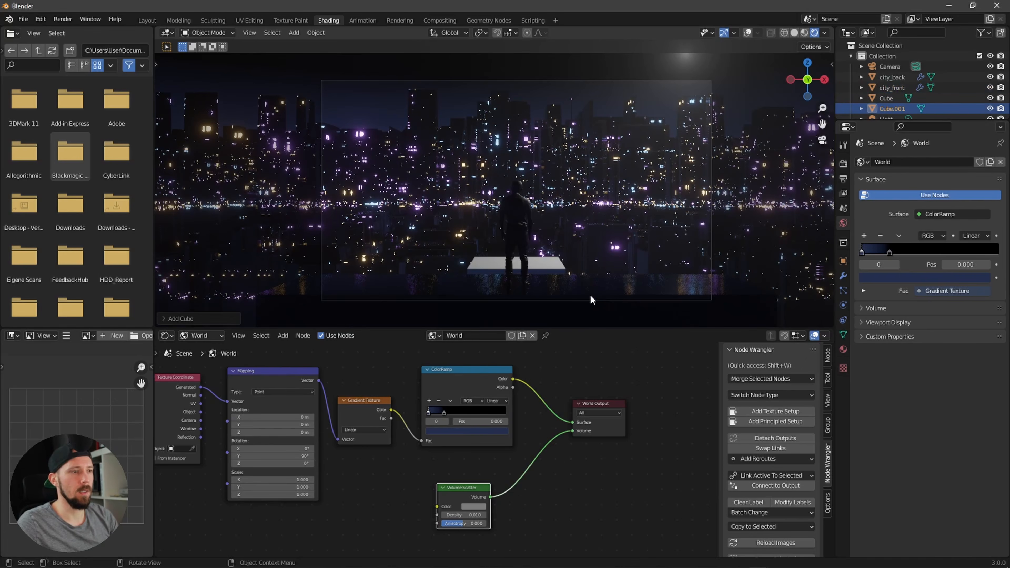
pyautogui.moveTo(591, 294); pyautogui.dragTo(533, 276, button='middle')
pyautogui.click(513, 267)
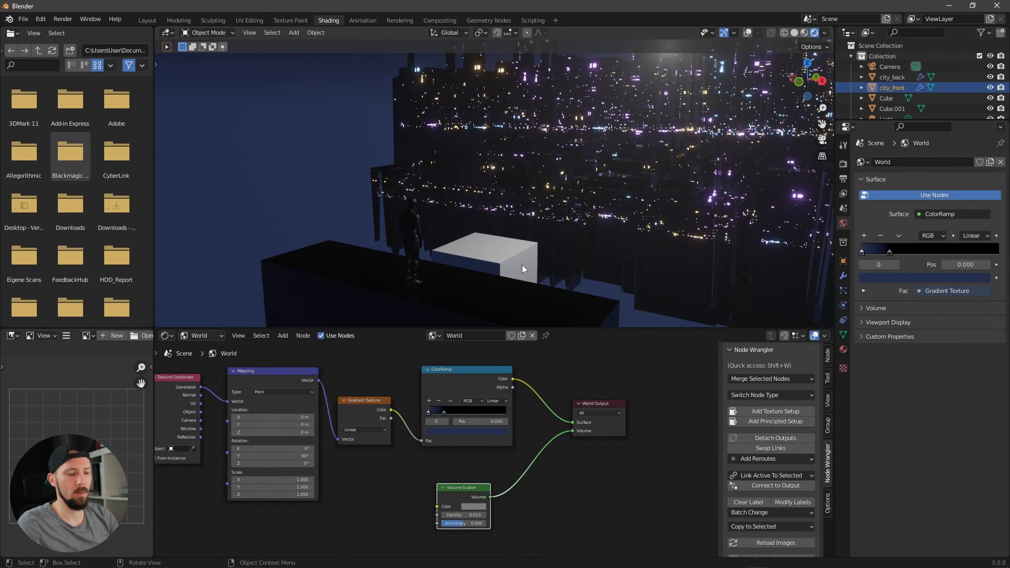
pyautogui.press('n')
pyautogui.click(506, 258)
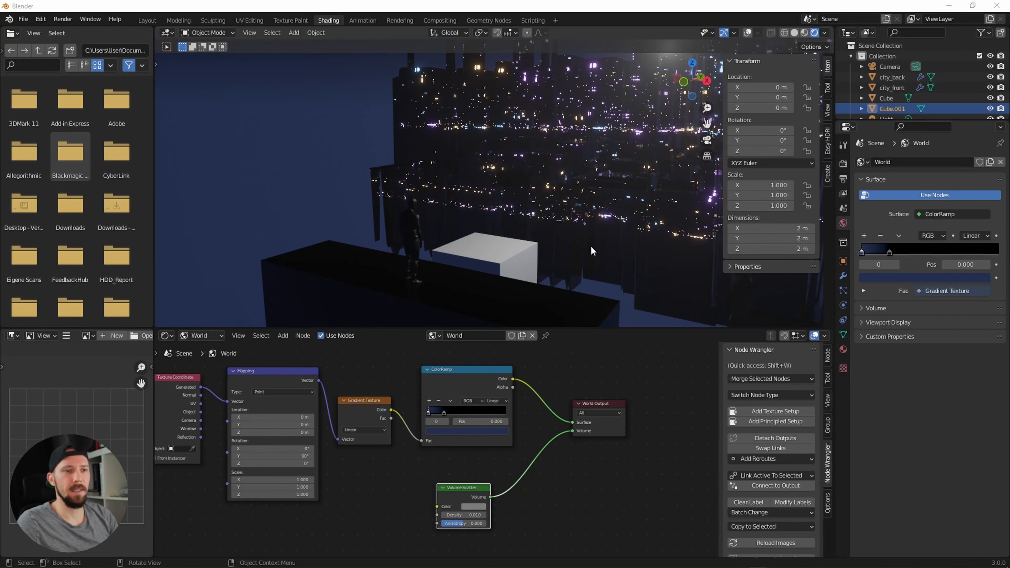
# Step: Scale the cube to 100 on X and Y and 3 on Z
pyautogui.click(770, 185)
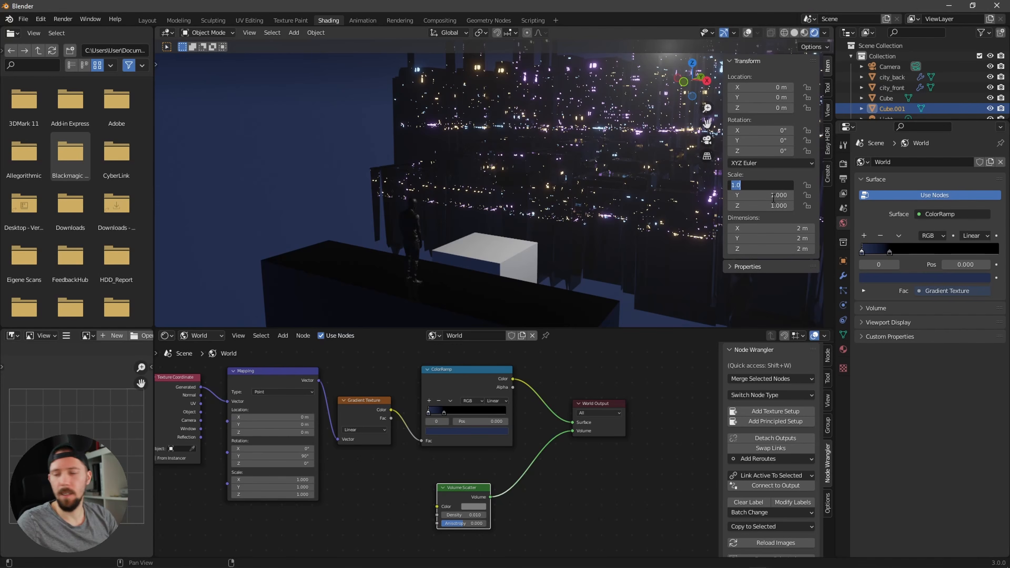
pyautogui.write('100')
pyautogui.press('Tab')
pyautogui.write('100')
pyautogui.press('Return')
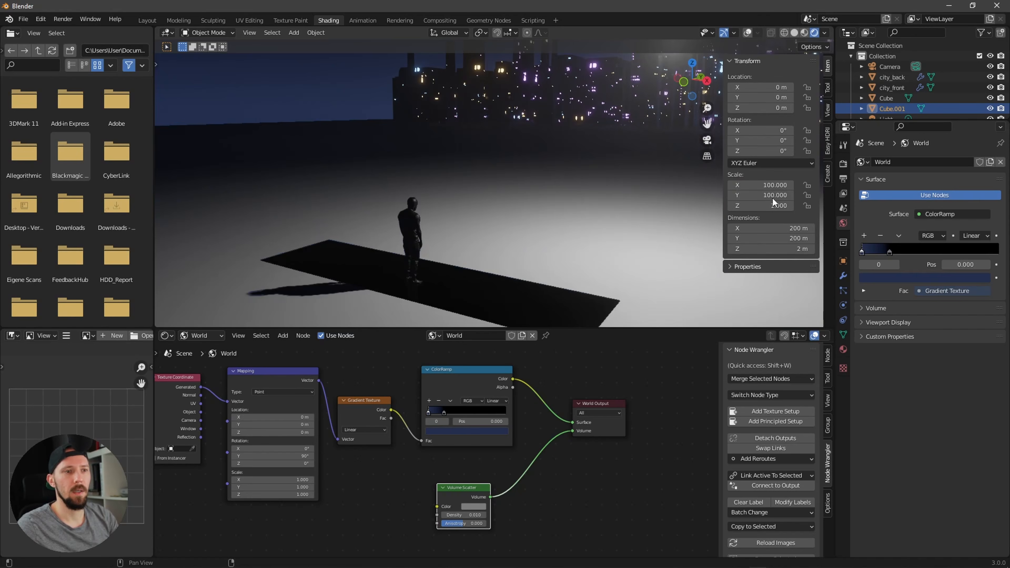
pyautogui.click(774, 206)
pyautogui.write('3')
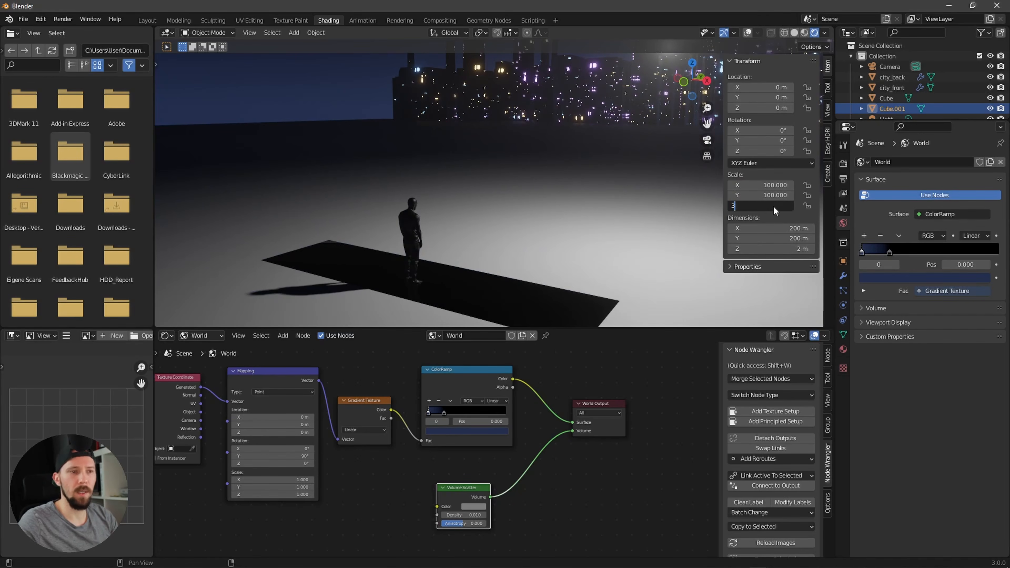
pyautogui.press('Return')
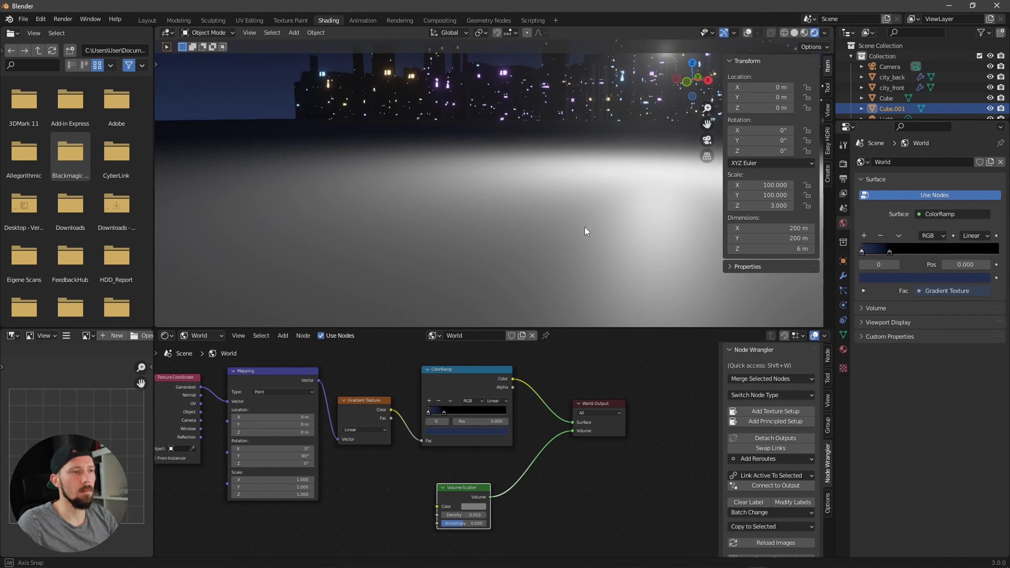
pyautogui.click(749, 33)
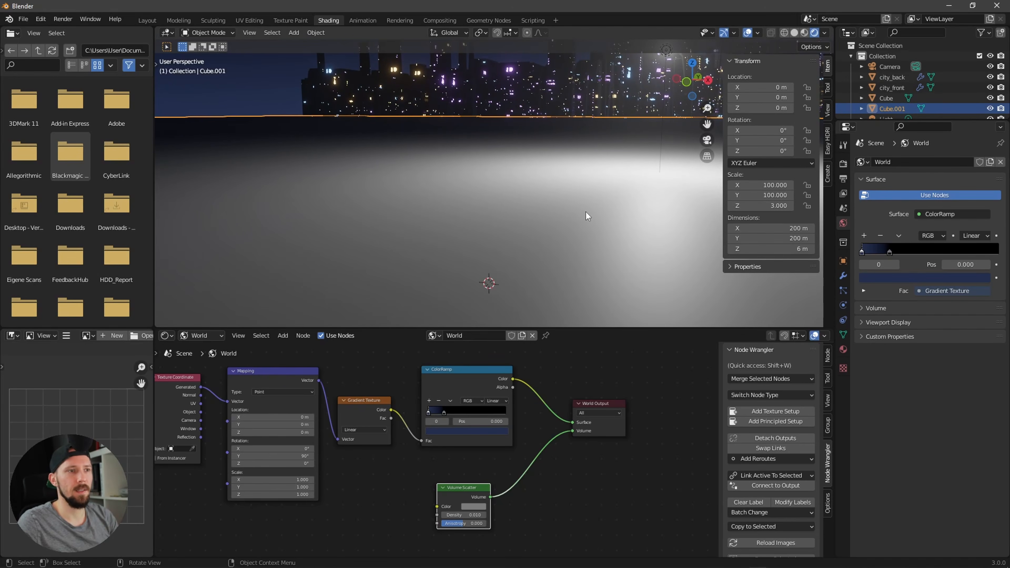
pyautogui.click(586, 214)
pyautogui.press('g')
pyautogui.press('z')
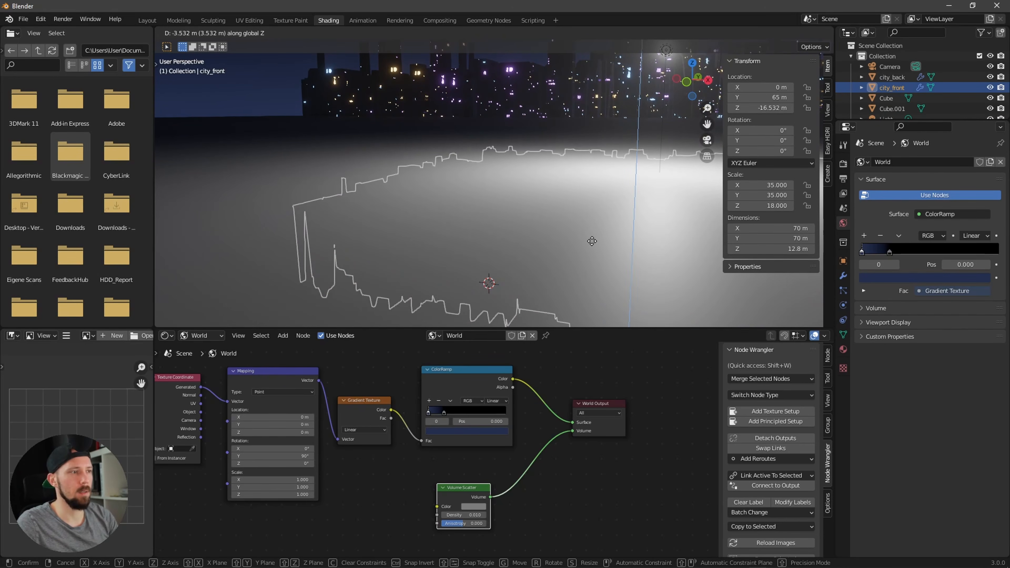
pyautogui.click(593, 238)
pyautogui.click(310, 142)
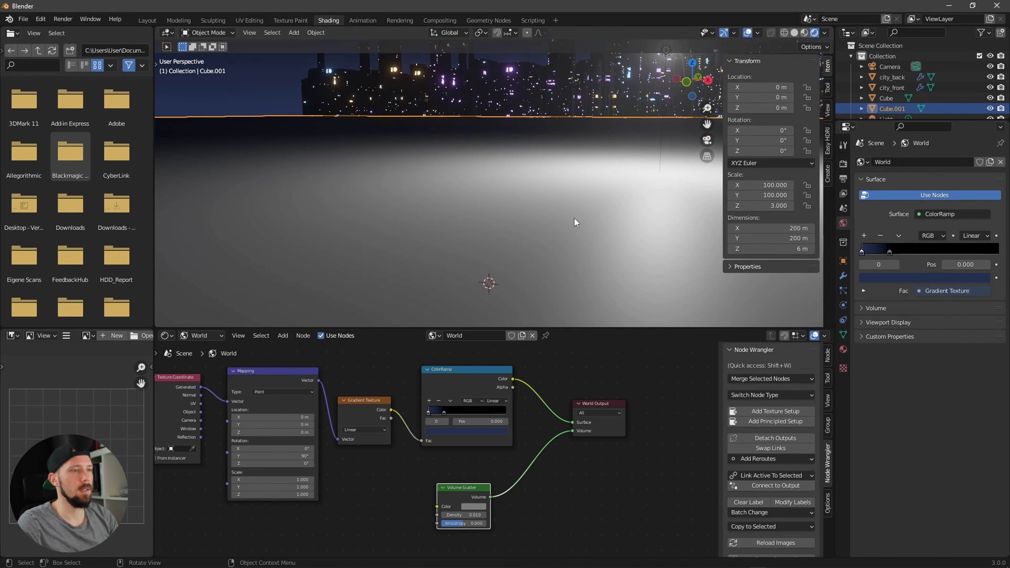
# Step: Rename the new cube to fog
pyautogui.doubleClick(895, 107)
pyautogui.scroll(-1, 896, 107)
pyautogui.write('fog')
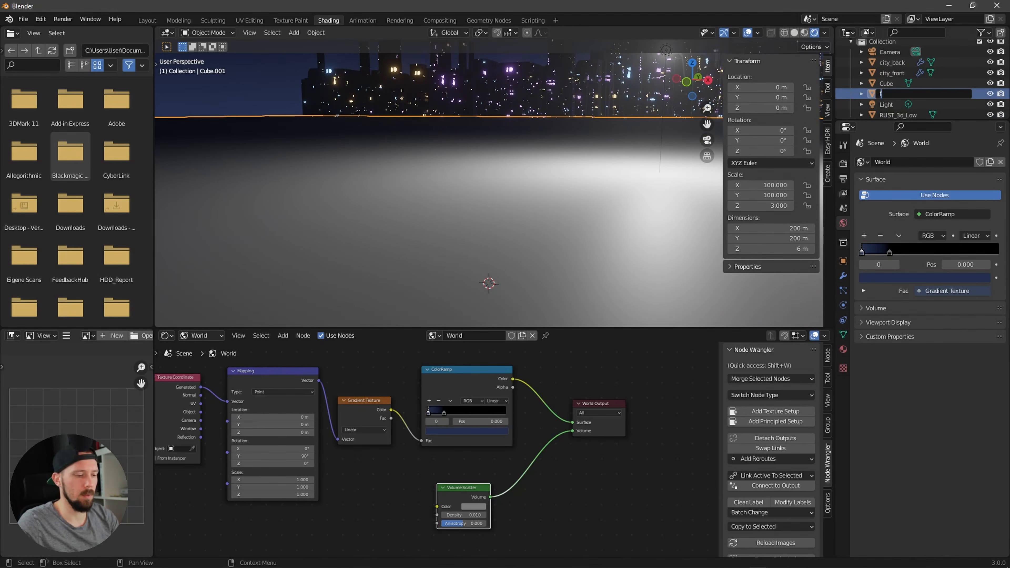
pyautogui.press('Return')
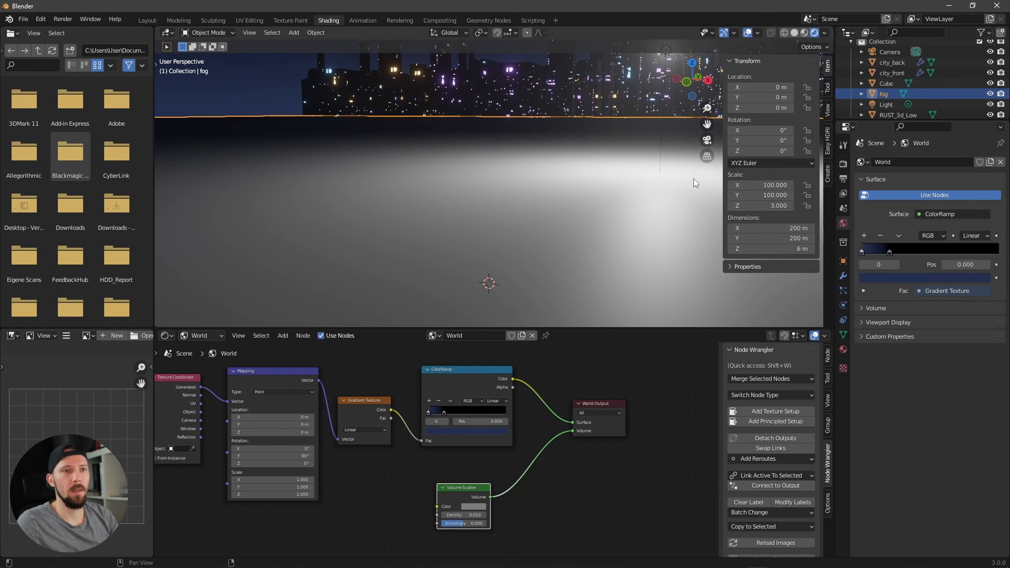
# Step: Lower the fog box along Z to about -5.1 m so the scene sits inside it
pyautogui.press('g')
pyautogui.press('z')
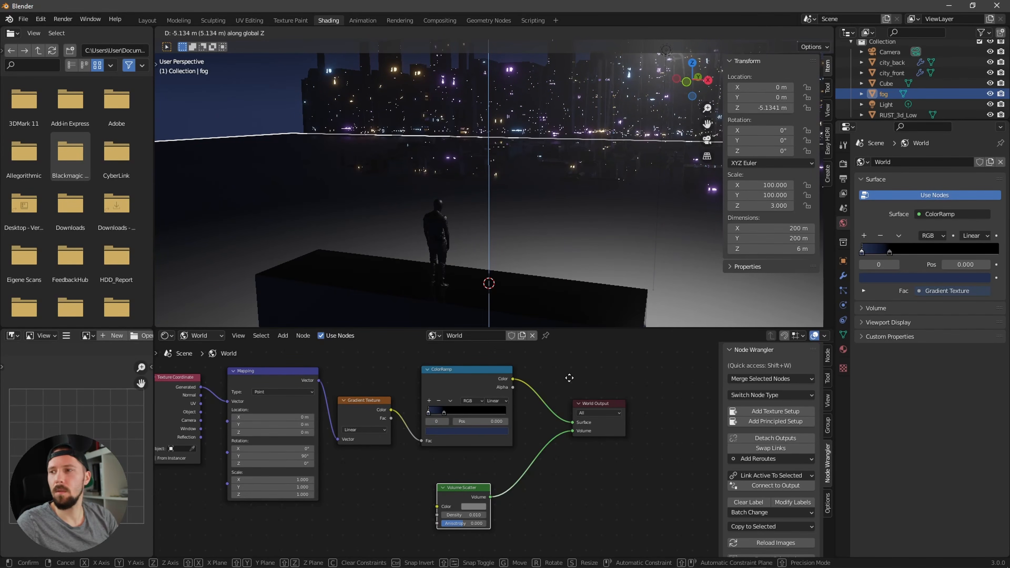
pyautogui.click(570, 380)
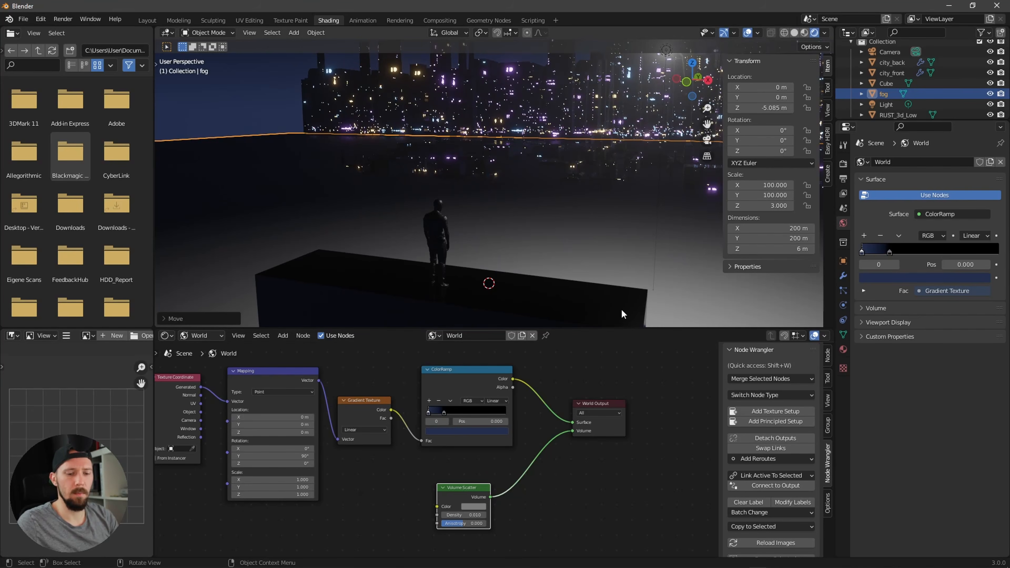
pyautogui.press('KP_0')
pyautogui.press('g')
pyautogui.press('z')
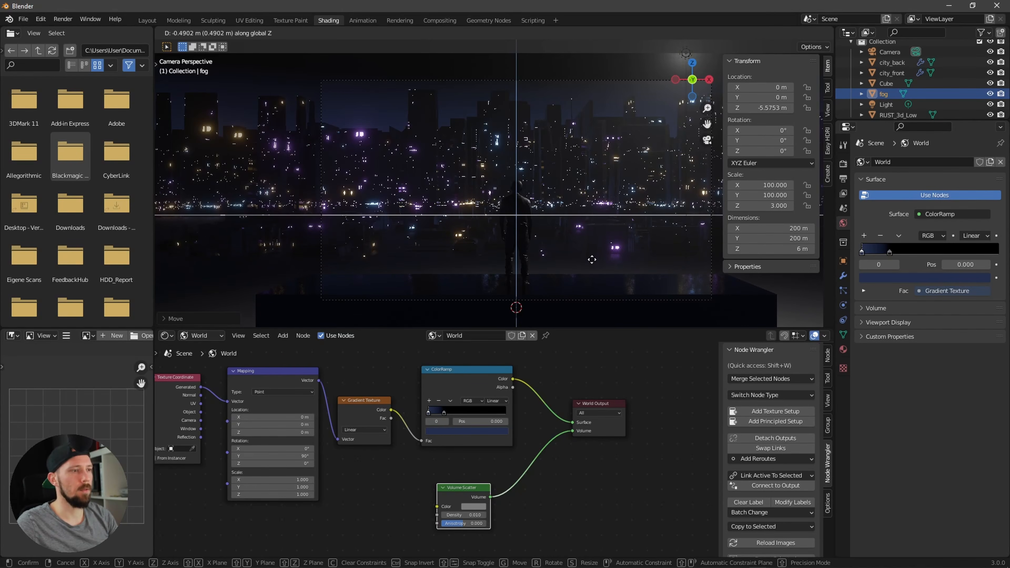
pyautogui.click(595, 239)
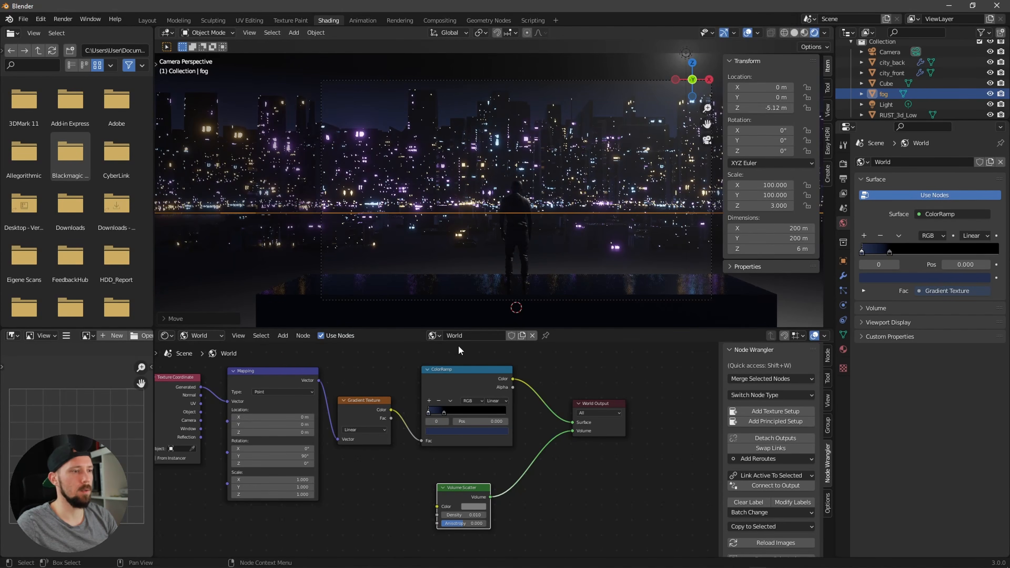
# Step: Create a new material for the fog box named M_fog
pyautogui.click(202, 335)
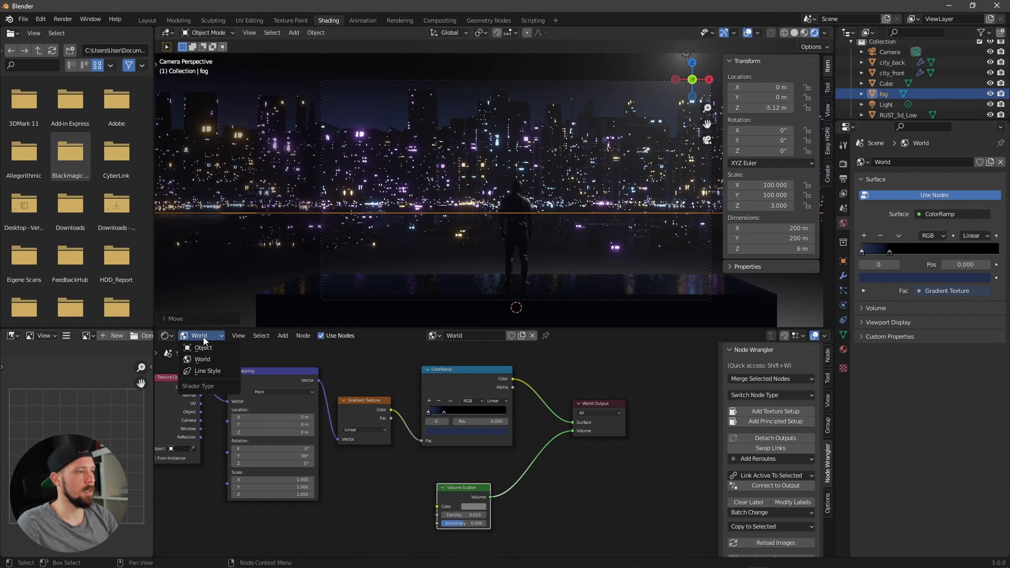
pyautogui.click(216, 347)
pyautogui.click(508, 337)
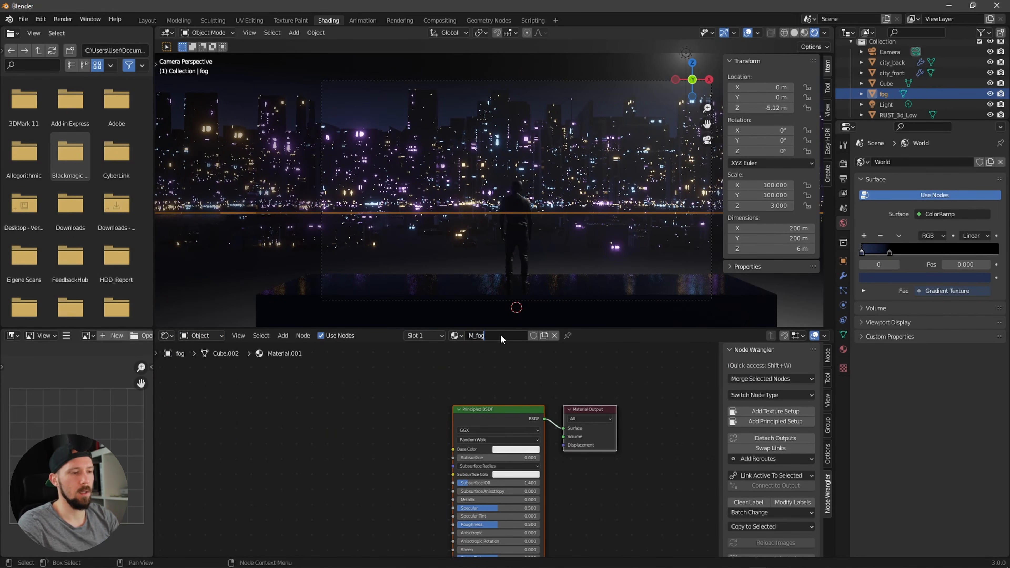
pyautogui.press('Return')
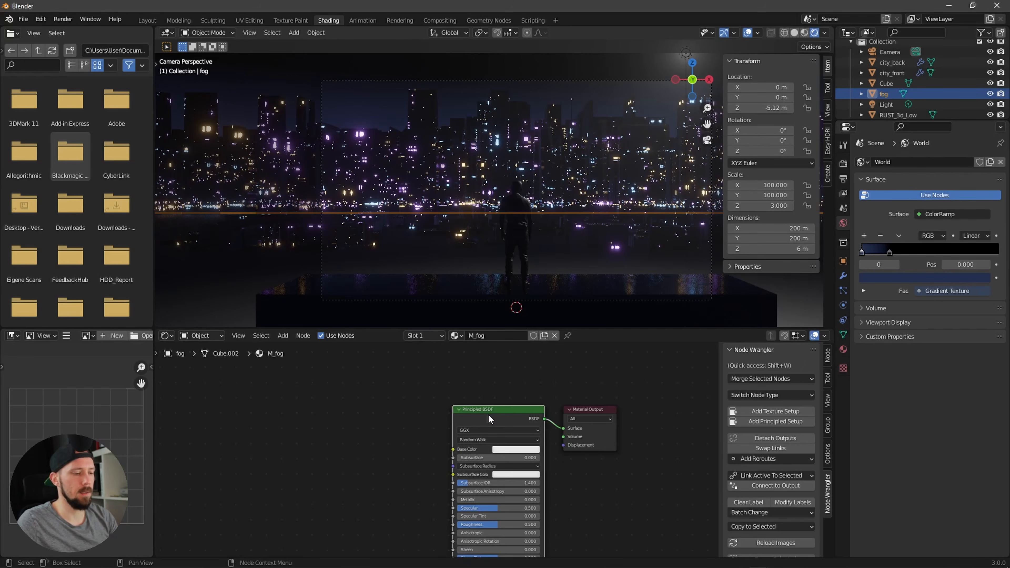
# Step: Replace the Principled BSDF with a Volume Scatter node connected to the Material Output volume input
pyautogui.press('x')
pyautogui.hotkey('shift', 'a')
pyautogui.click(499, 420)
pyautogui.write('v')
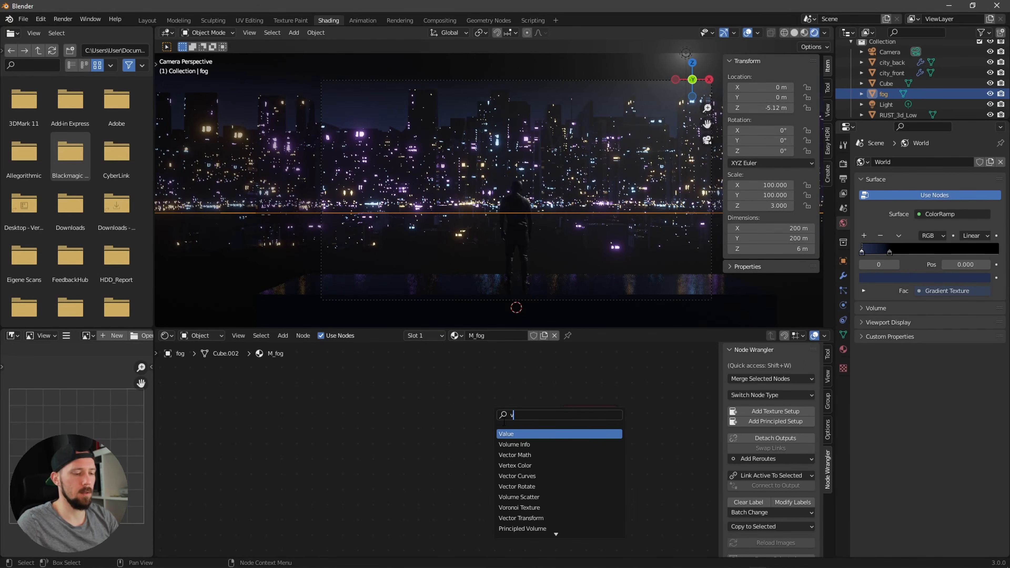
pyautogui.write('olu')
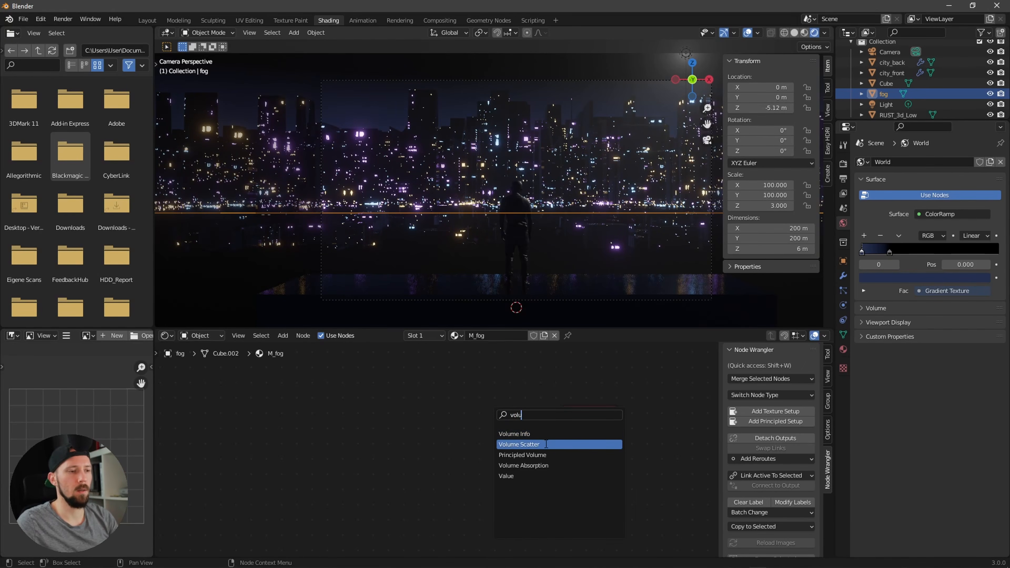
pyautogui.click(546, 444)
pyautogui.click(503, 443)
pyautogui.moveTo(496, 428); pyautogui.dragTo(563, 437)
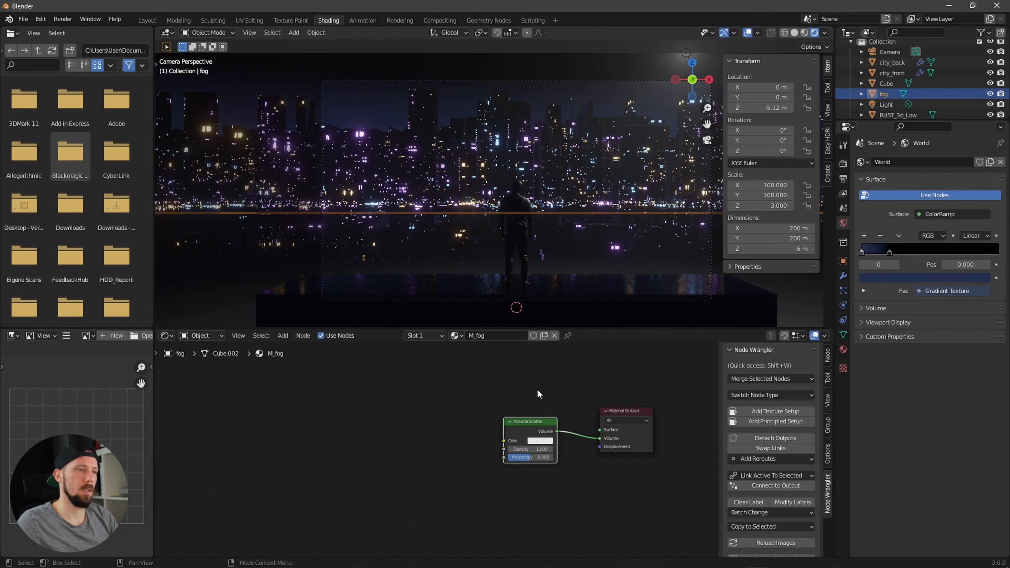
pyautogui.click(746, 33)
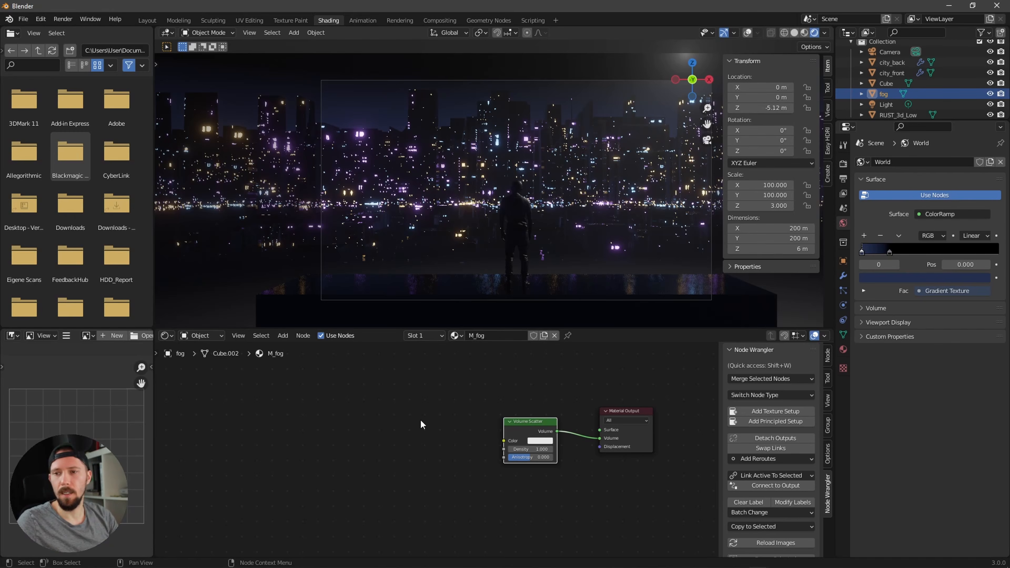
# Step: Add a Noise Texture and connect its colour to the Volume Scatter colour input
pyautogui.hotkey('shift', 'a')
pyautogui.click(394, 416)
pyautogui.write('noi')
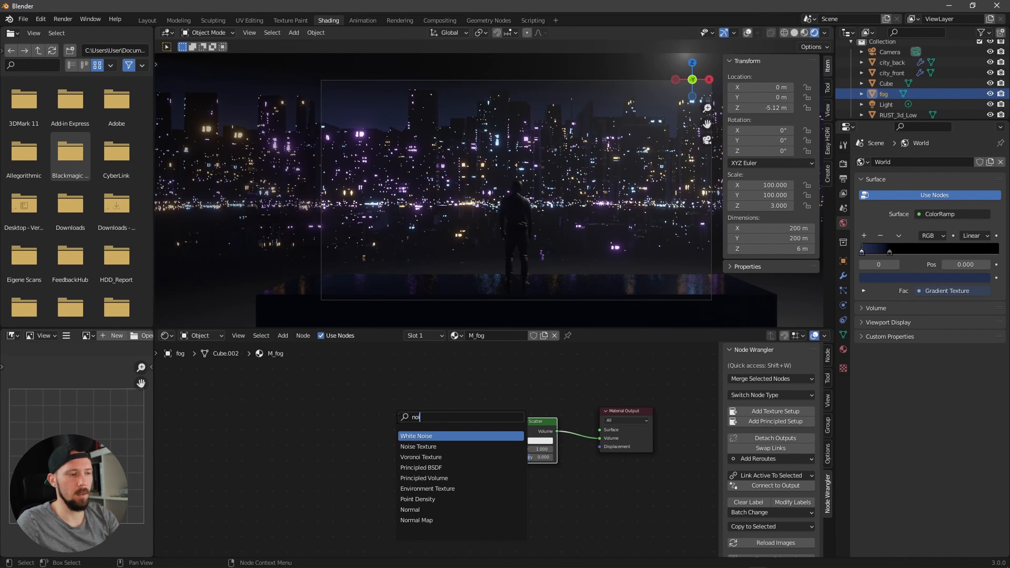
pyautogui.write('se')
pyautogui.click(418, 446)
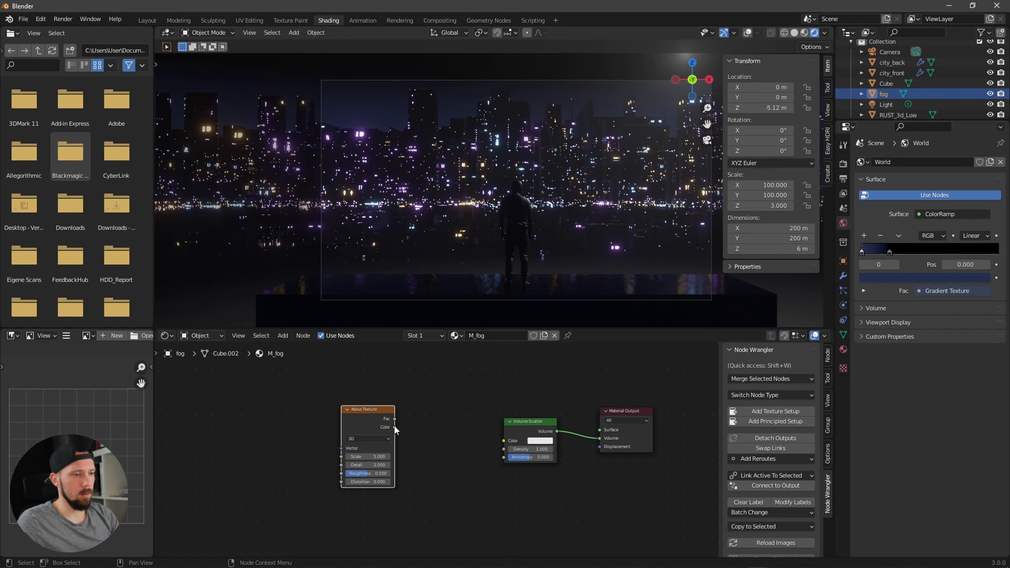
pyautogui.moveTo(395, 427); pyautogui.dragTo(504, 442)
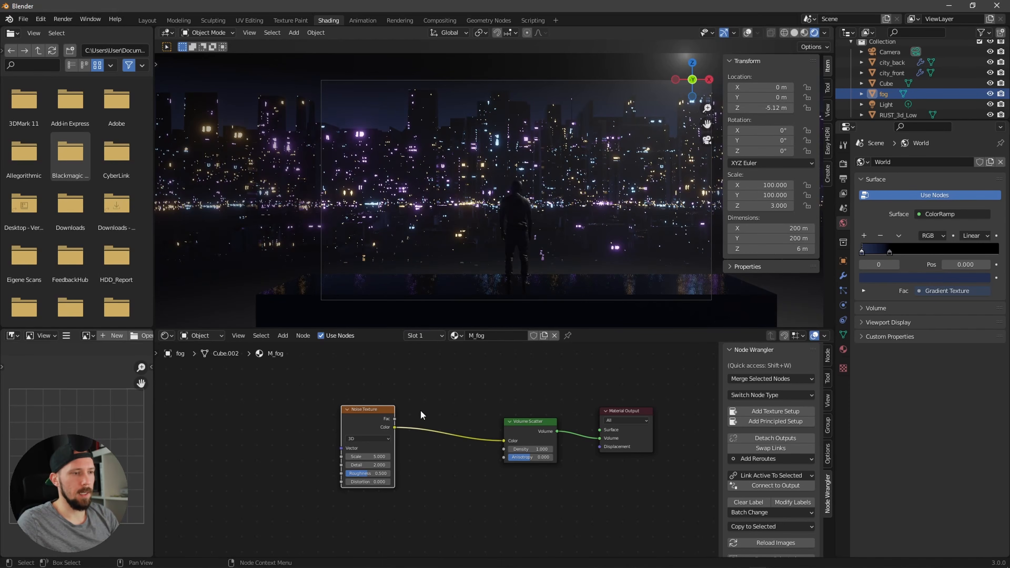
# Step: Add texture coordinate and mapping nodes to the noise and set the mapping Y scale to 20
pyautogui.moveTo(370, 409); pyautogui.dragTo(402, 407)
pyautogui.hotkey('ctrl', 't')
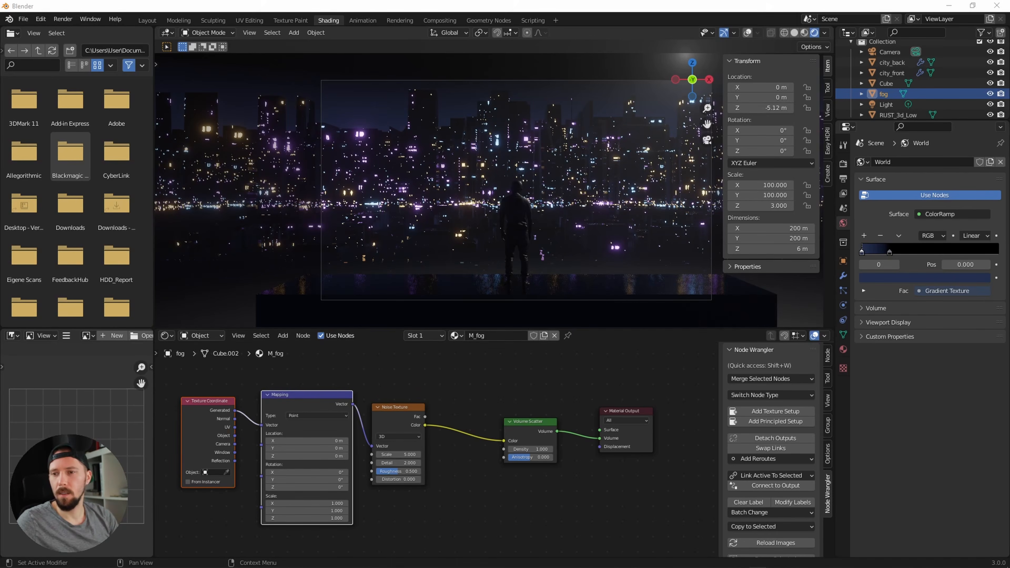
pyautogui.doubleClick(338, 511)
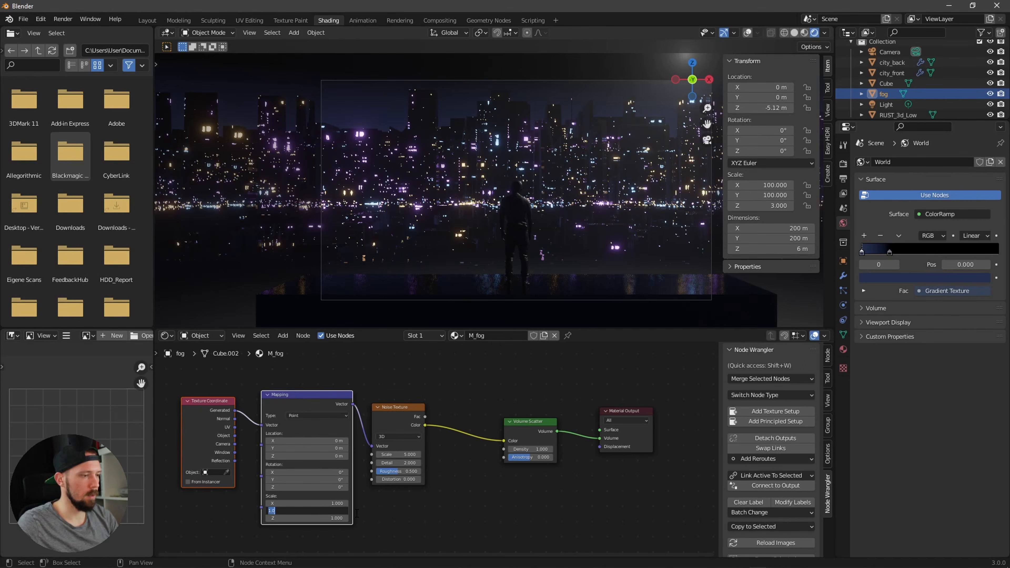
pyautogui.press('Return')
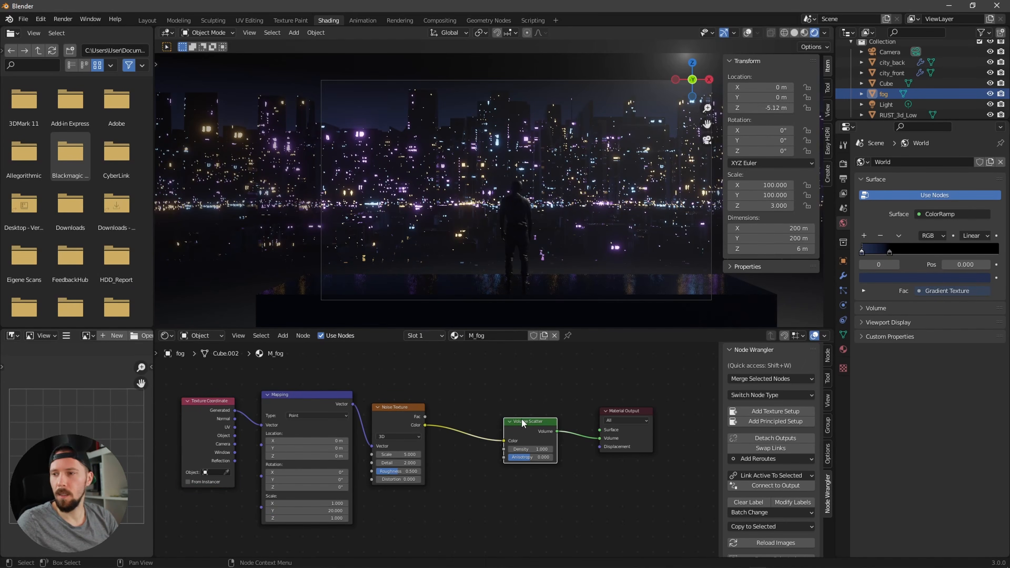
# Step: Insert a ColorRamp between the noise and Volume Scatter and move its black stop to about 0.52
pyautogui.hotkey('shift', 'a')
pyautogui.click(494, 396)
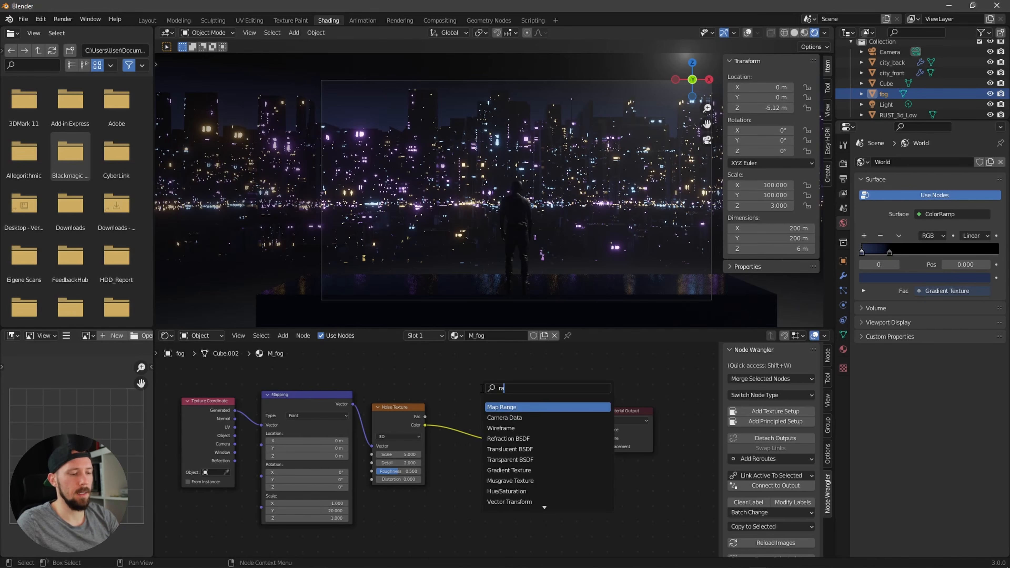
pyautogui.write('ramp')
pyautogui.click(515, 407)
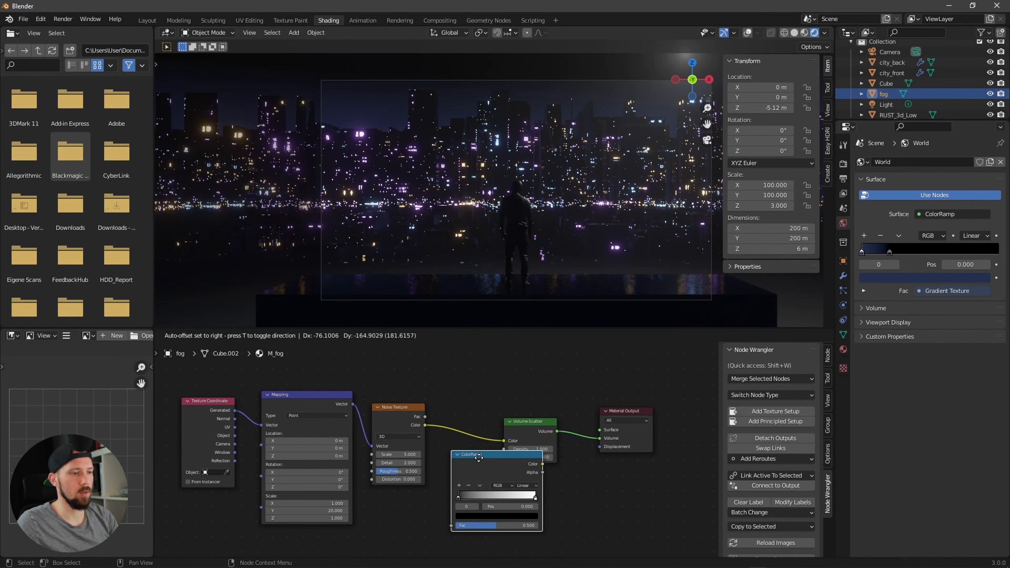
pyautogui.click(488, 418)
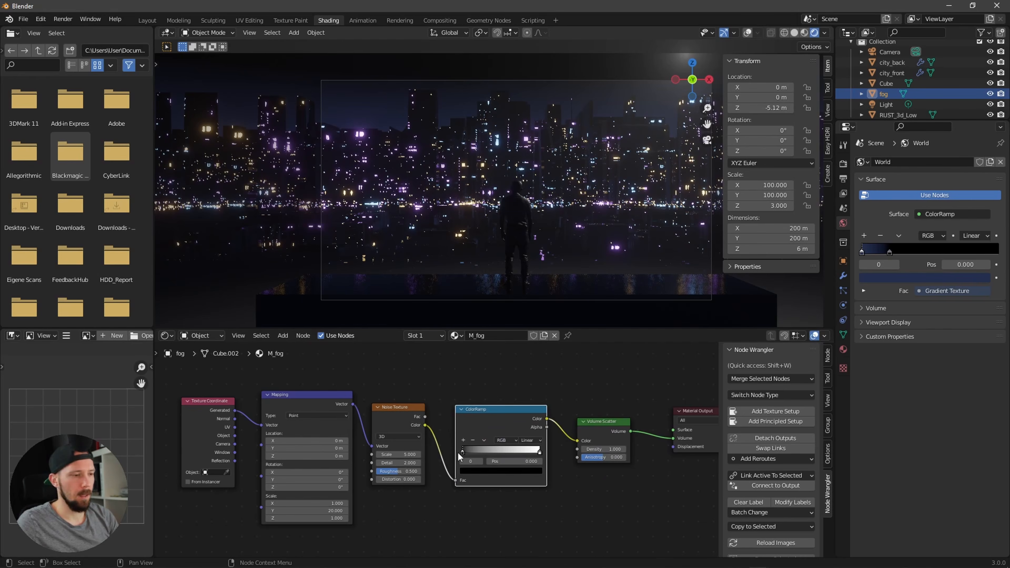
pyautogui.moveTo(461, 452); pyautogui.dragTo(503, 452)
# Step: Move the point light up and back along Y, then return to the camera view
pyautogui.moveTo(557, 247); pyautogui.dragTo(588, 214, button='middle')
pyautogui.click(892, 105)
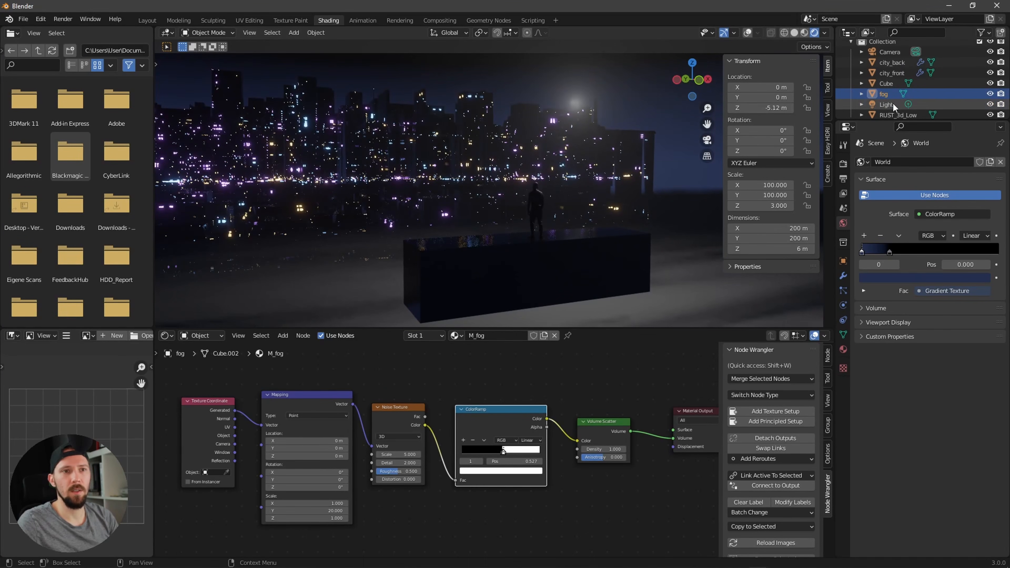
pyautogui.press('g')
pyautogui.press('z')
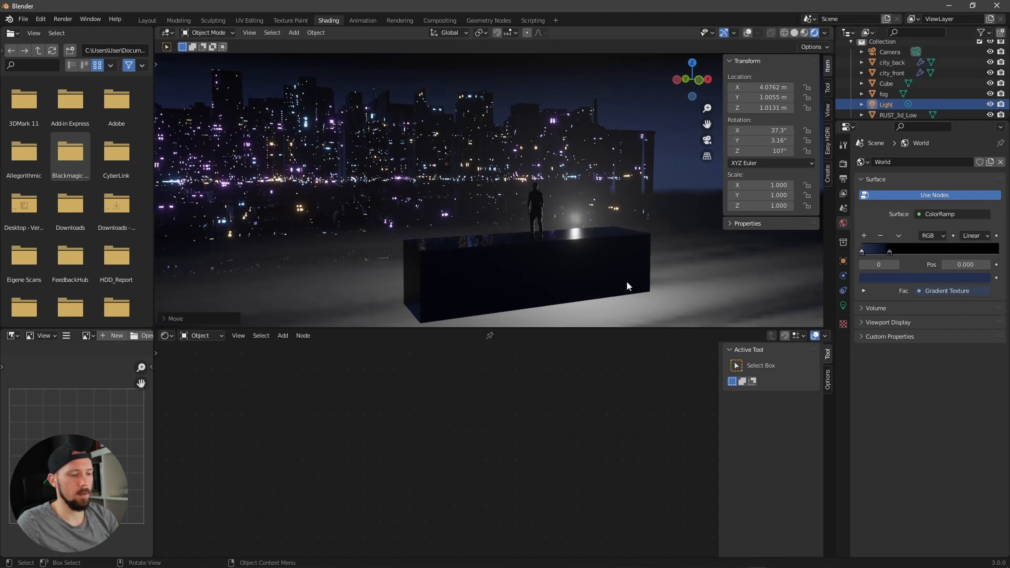
pyautogui.press('y')
pyautogui.click(485, 223)
pyautogui.click(500, 219)
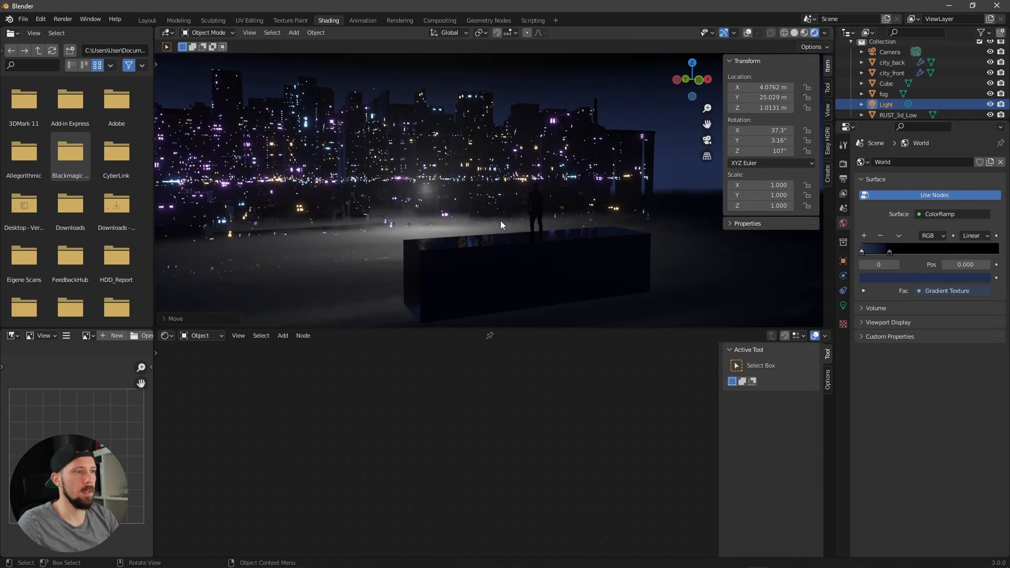
pyautogui.press('KP_0')
# Step: Try removing the ColorRamp and linking the noise directly into the Volume Scatter, then undo both changes
pyautogui.click(595, 258)
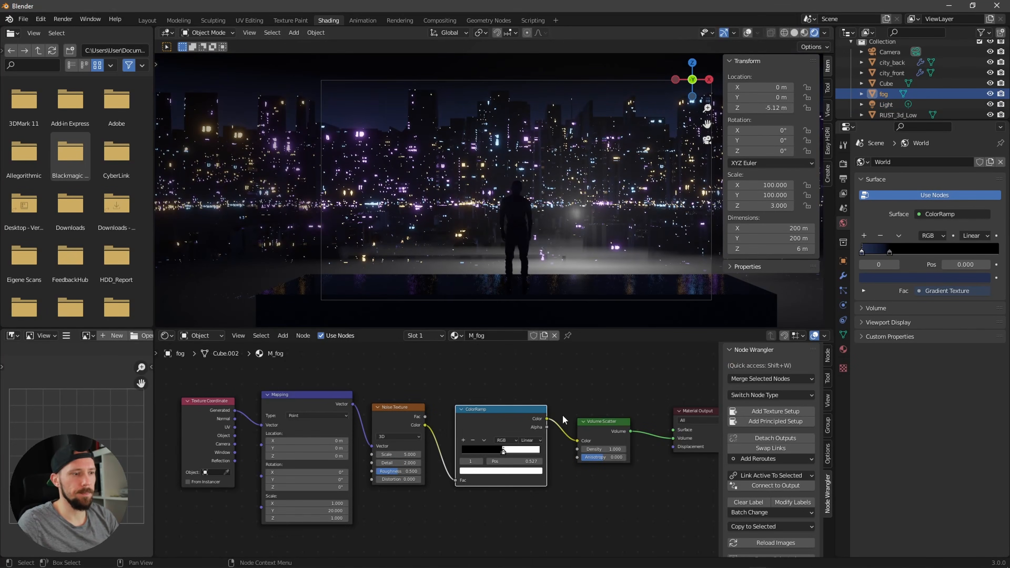
pyautogui.press('x')
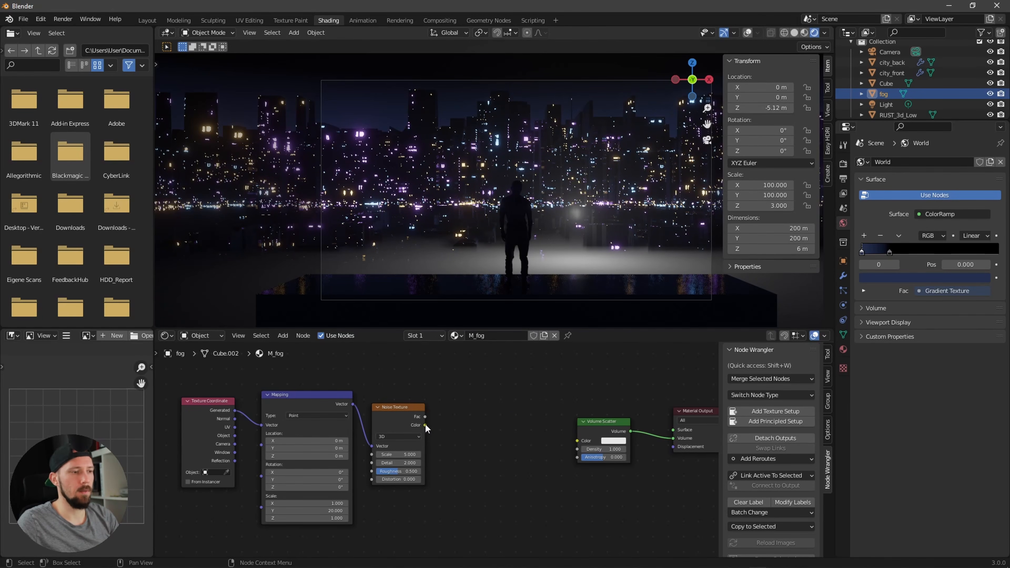
pyautogui.moveTo(426, 425); pyautogui.dragTo(577, 441)
pyautogui.hotkey('ctrl', 'z')
pyautogui.hotkey('ctrl', 'z')
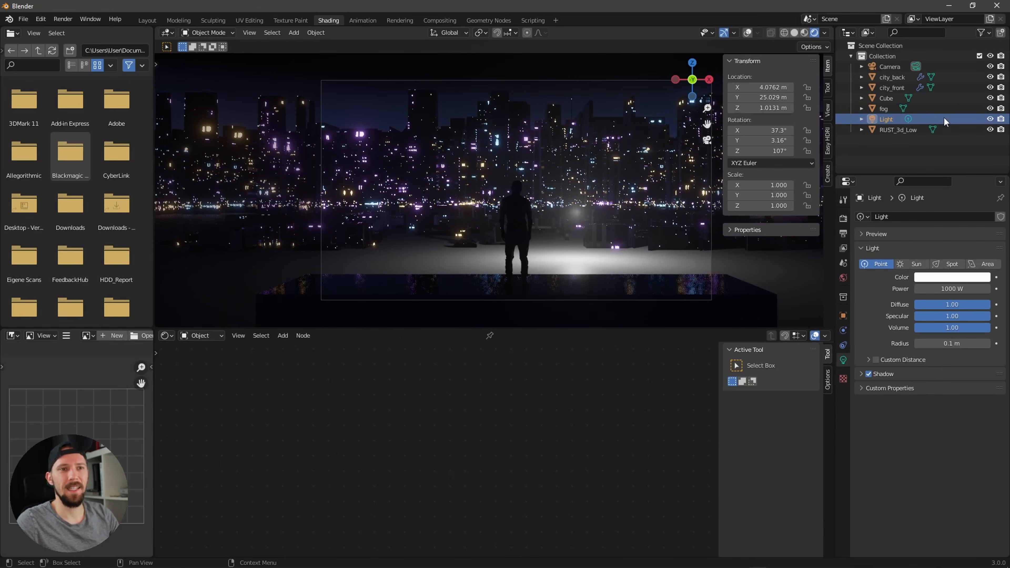
# Step: Replace the point light with a new area light
pyautogui.press('x')
pyautogui.click(609, 211)
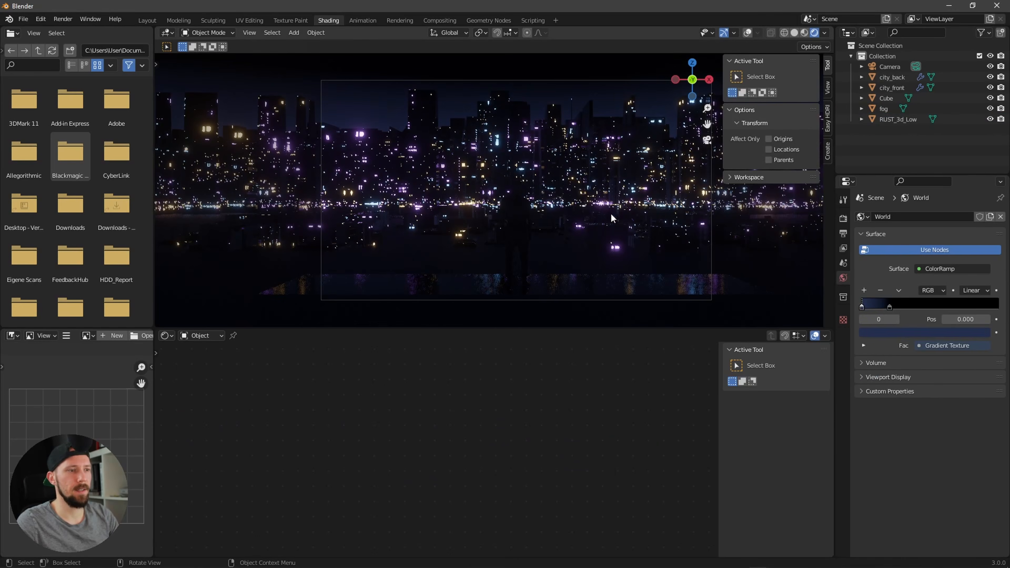
pyautogui.click(929, 108)
pyautogui.click(927, 135)
pyautogui.hotkey('shift', 'a')
pyautogui.moveTo(584, 295)
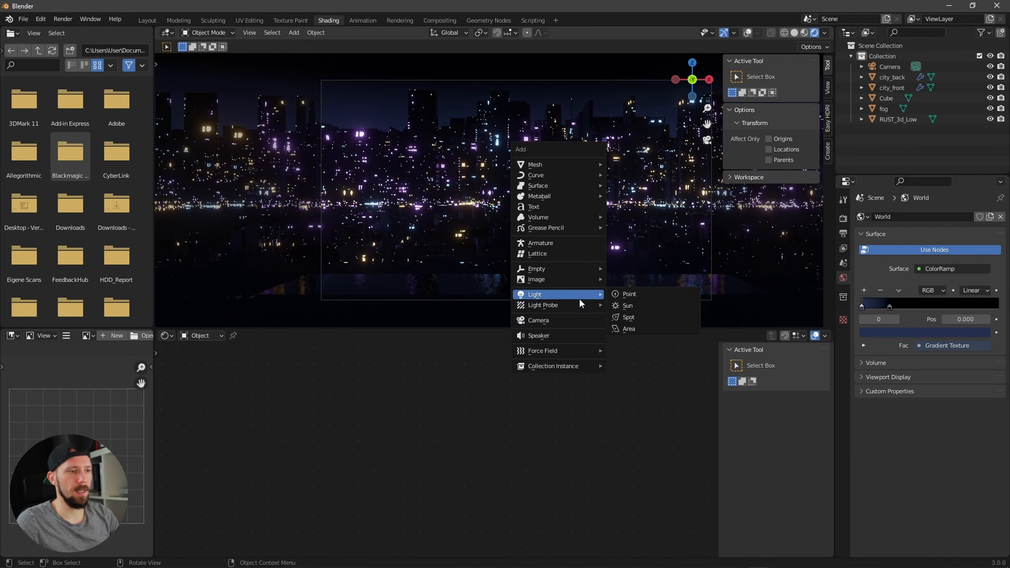
pyautogui.click(644, 327)
# Step: Set the area light's colour to hex CDCAFF and its power to 10000 W
pyautogui.click(952, 278)
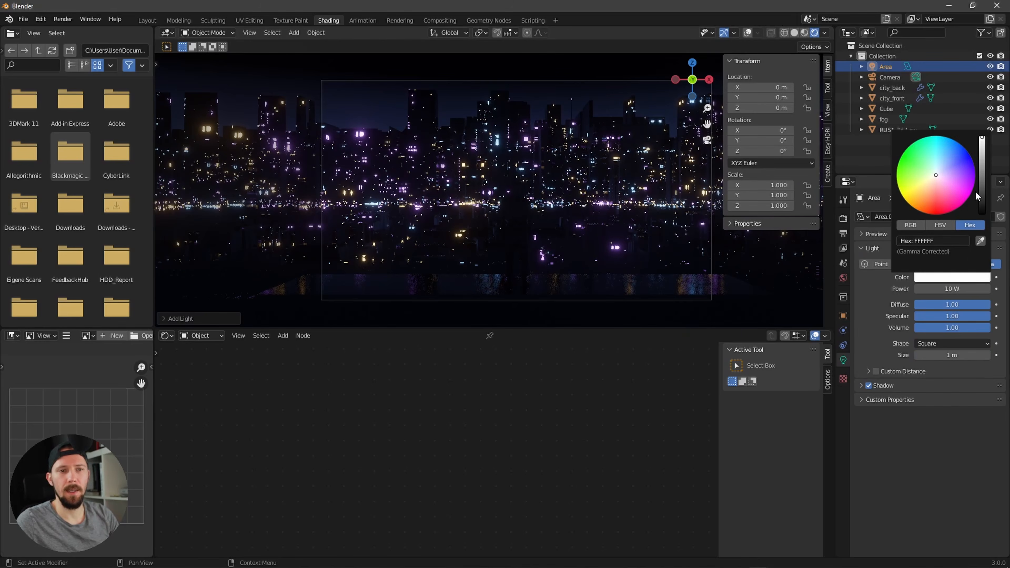
pyautogui.click(948, 242)
pyautogui.write('CDCAFF')
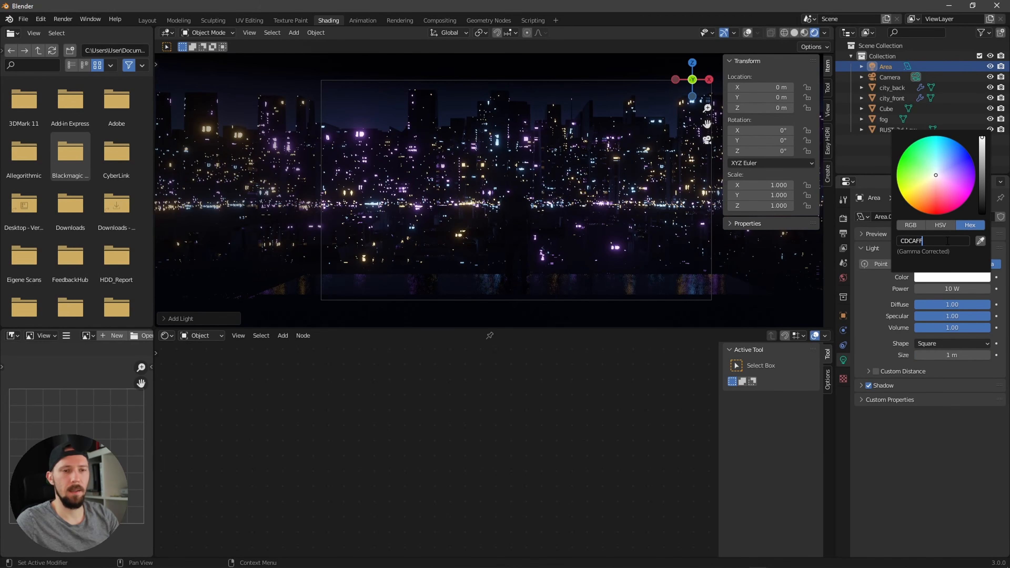
pyautogui.press('Return')
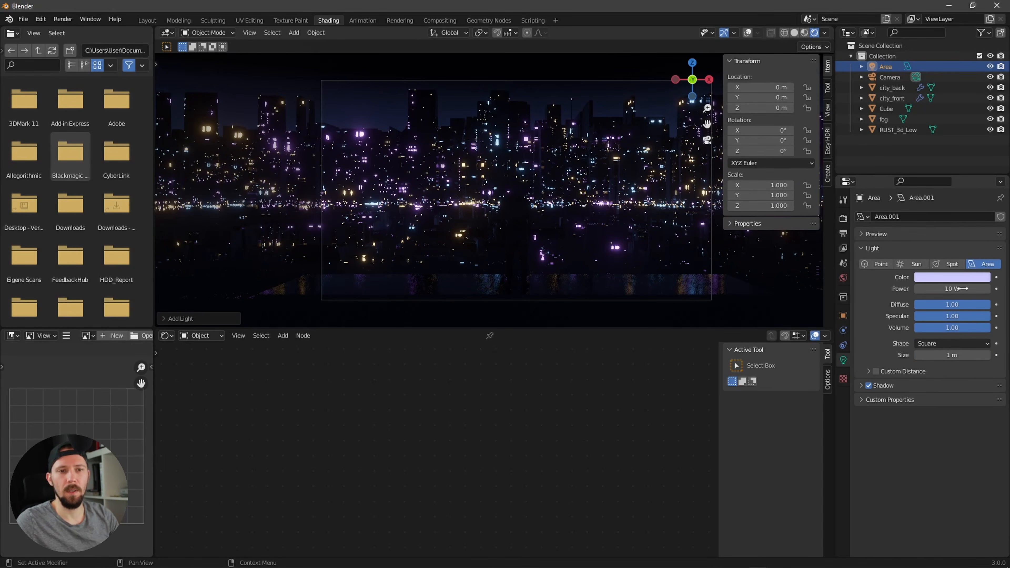
pyautogui.click(939, 289)
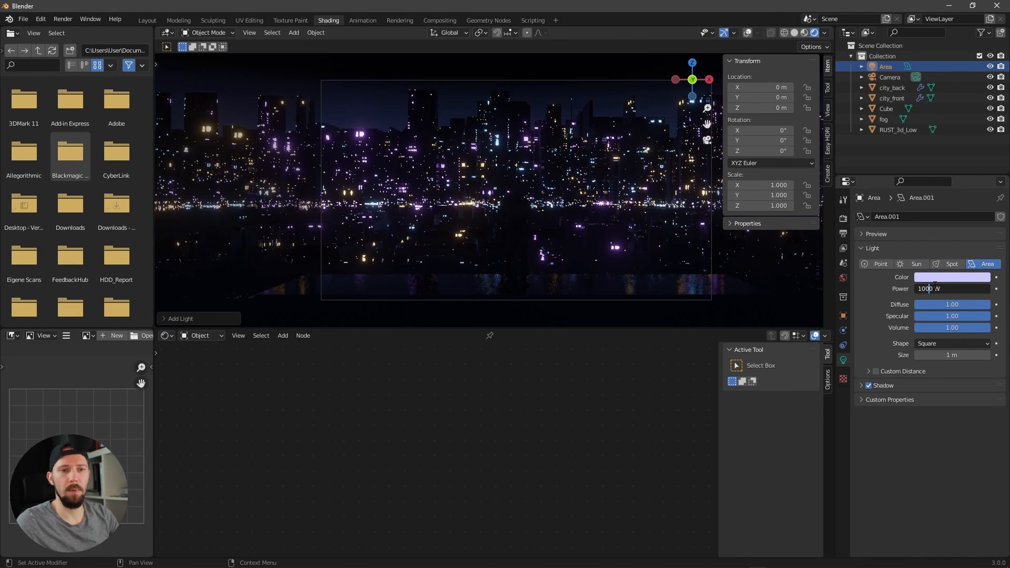
pyautogui.write('10000')
pyautogui.press('Return')
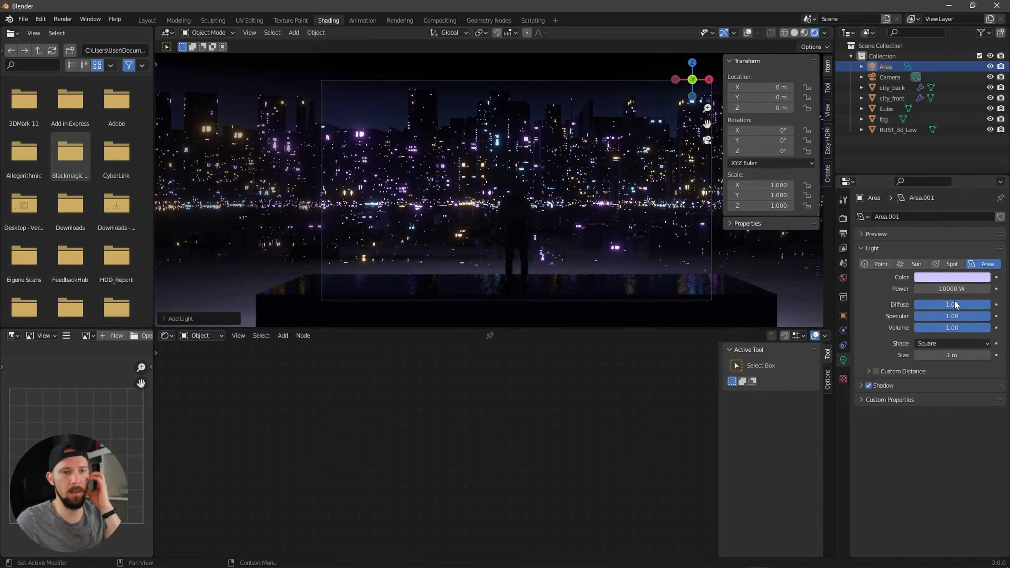
# Step: Set the area light's size to 2 m and its Y rotation to 180°
pyautogui.click(955, 343)
pyautogui.click(956, 343)
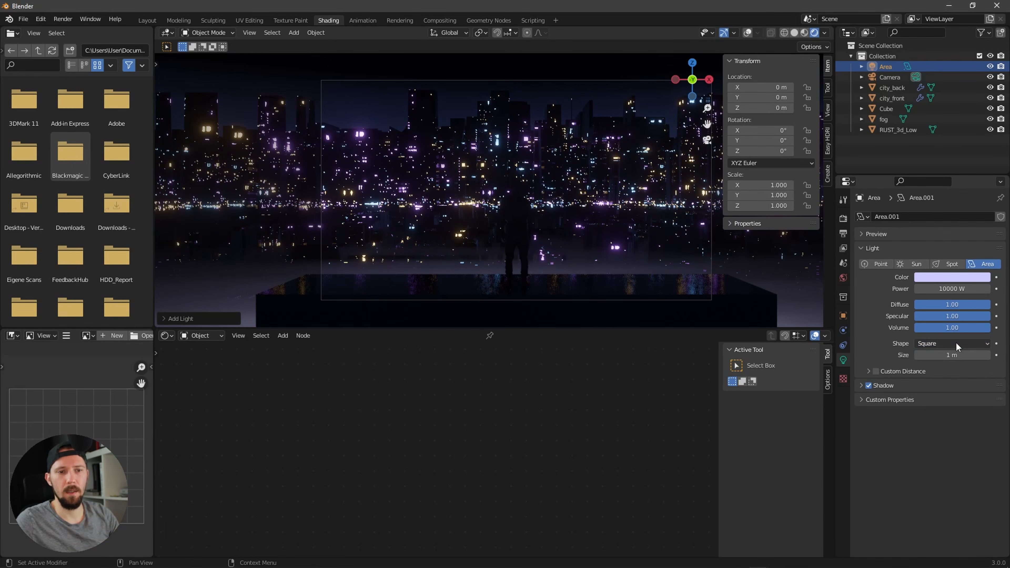
pyautogui.click(952, 354)
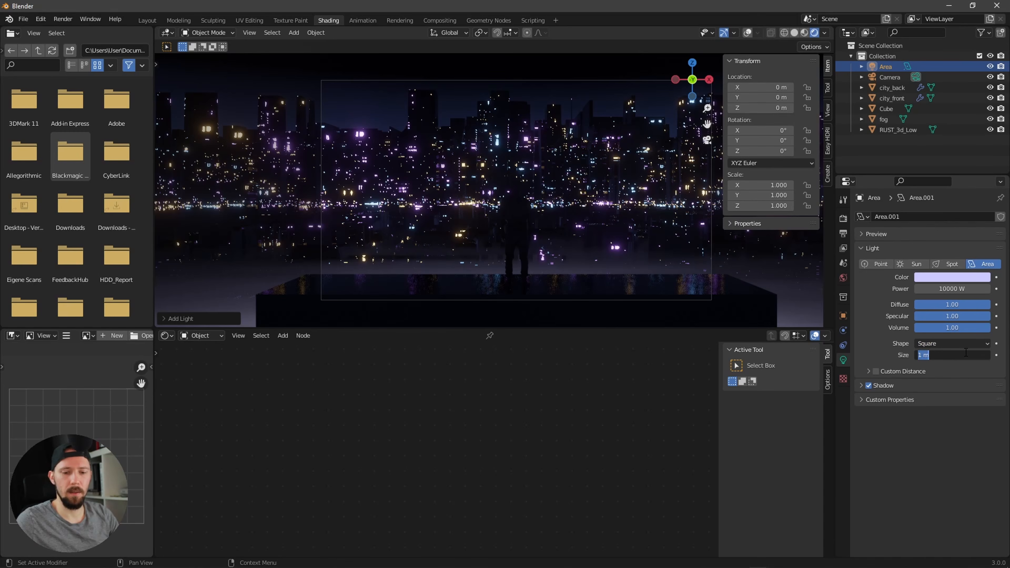
pyautogui.write('2')
pyautogui.press('Return')
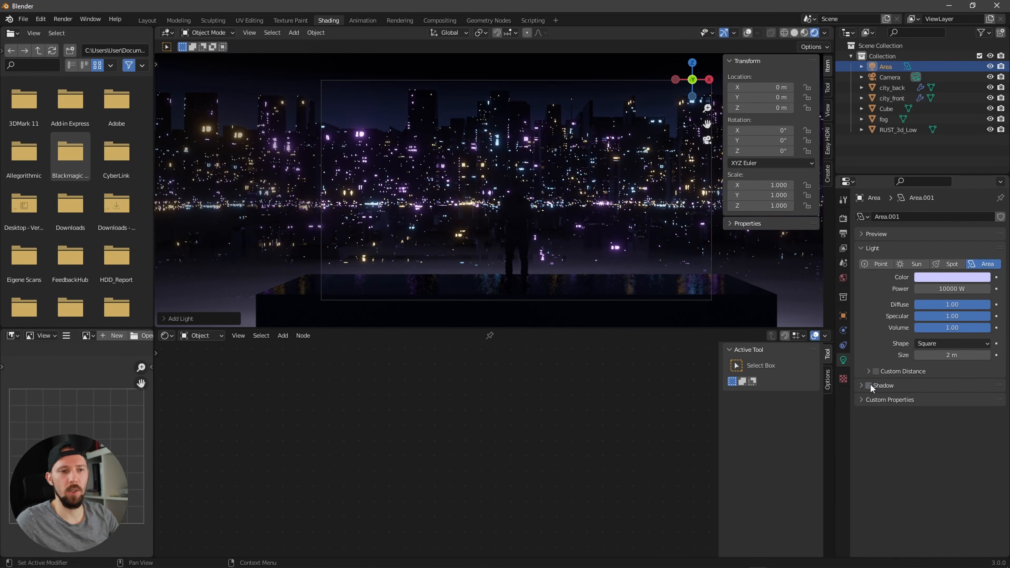
pyautogui.click(778, 141)
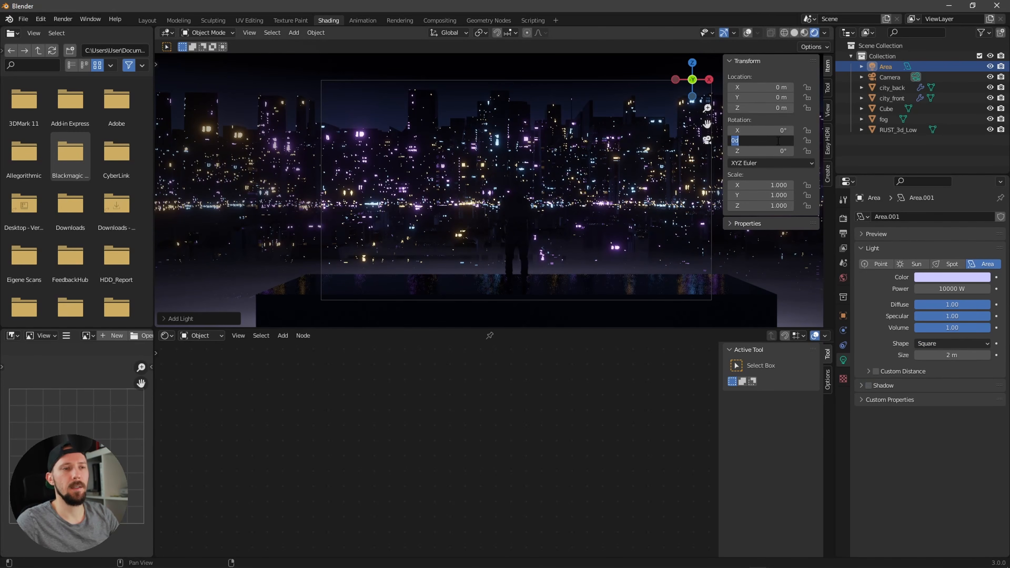
pyautogui.press('Return')
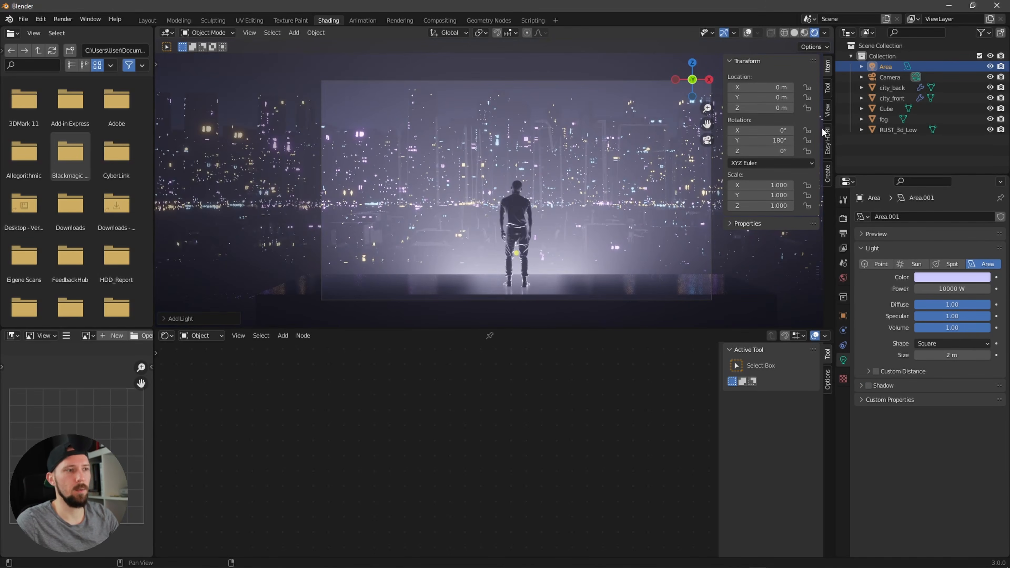
# Step: Position the area light behind the city at about X 13 m, Y 68 m, Z -3.6 m
pyautogui.press('g')
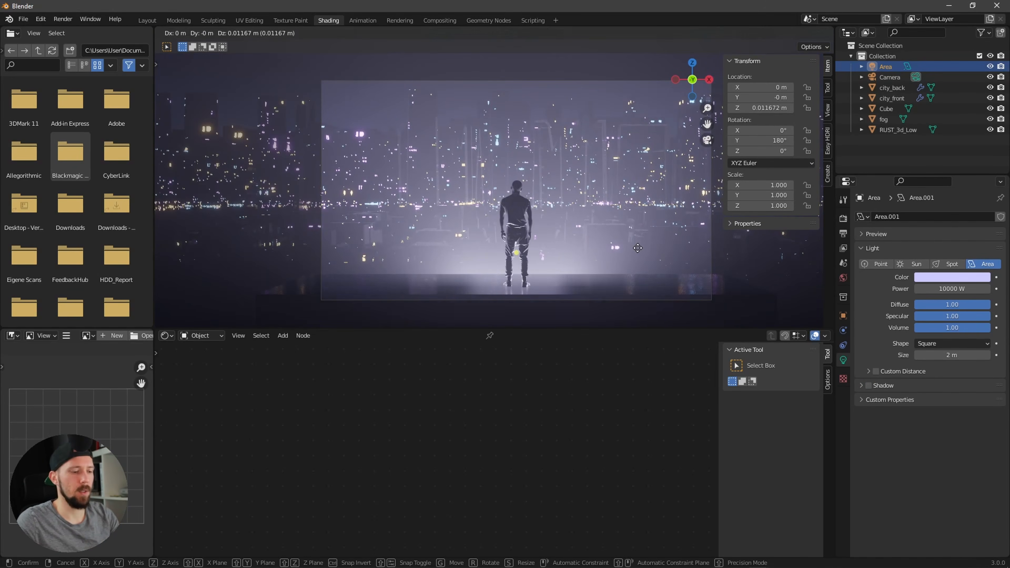
pyautogui.press('y')
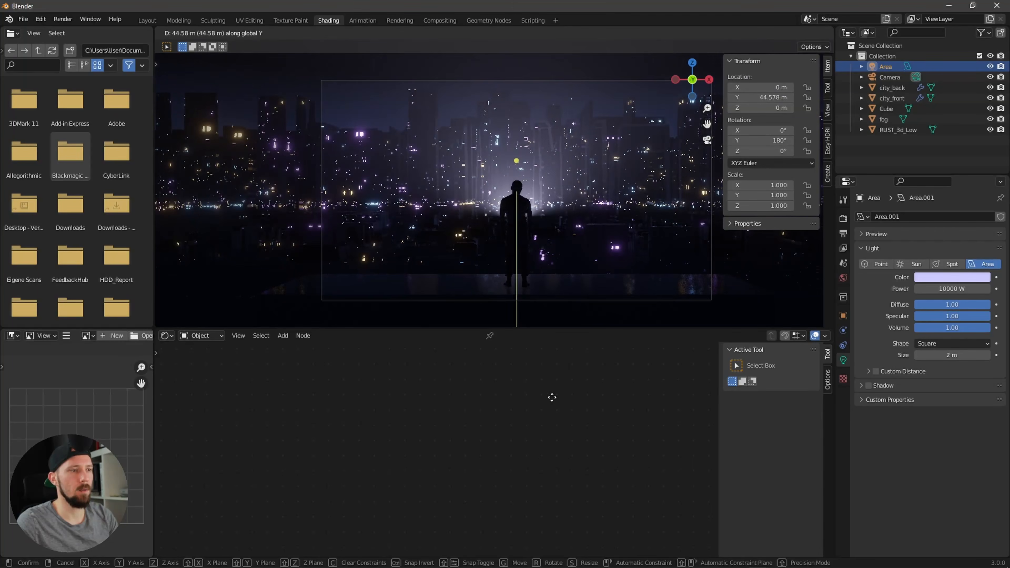
pyautogui.click(555, 399)
pyautogui.press('g')
pyautogui.press('z')
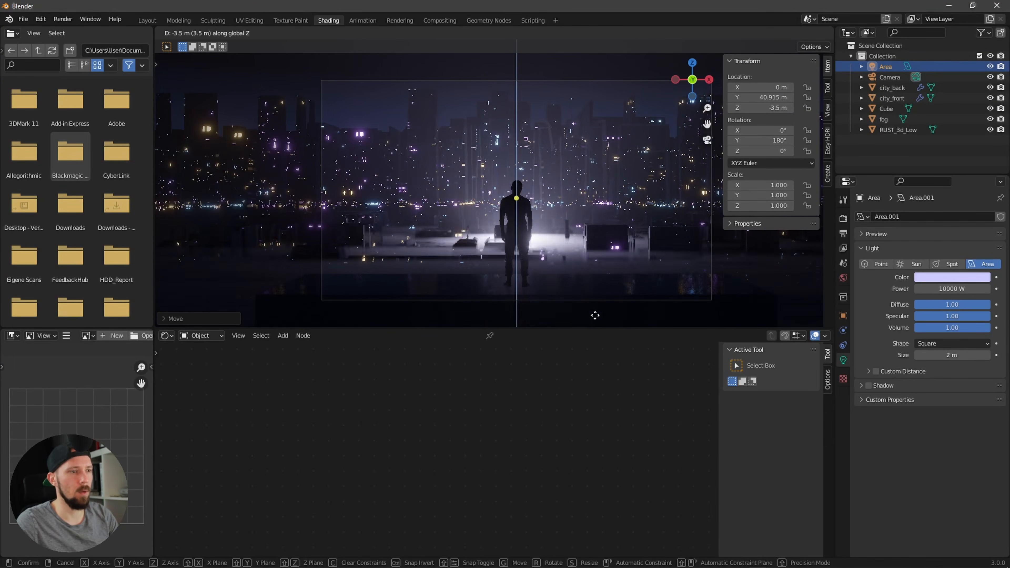
pyautogui.click(600, 258)
pyautogui.press('g')
pyautogui.press('x')
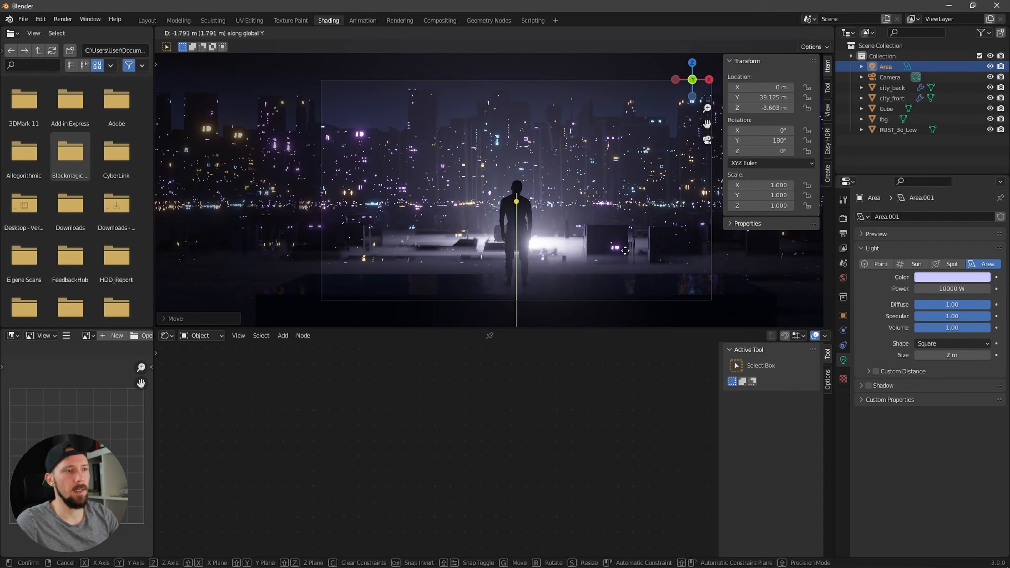
pyautogui.click(685, 246)
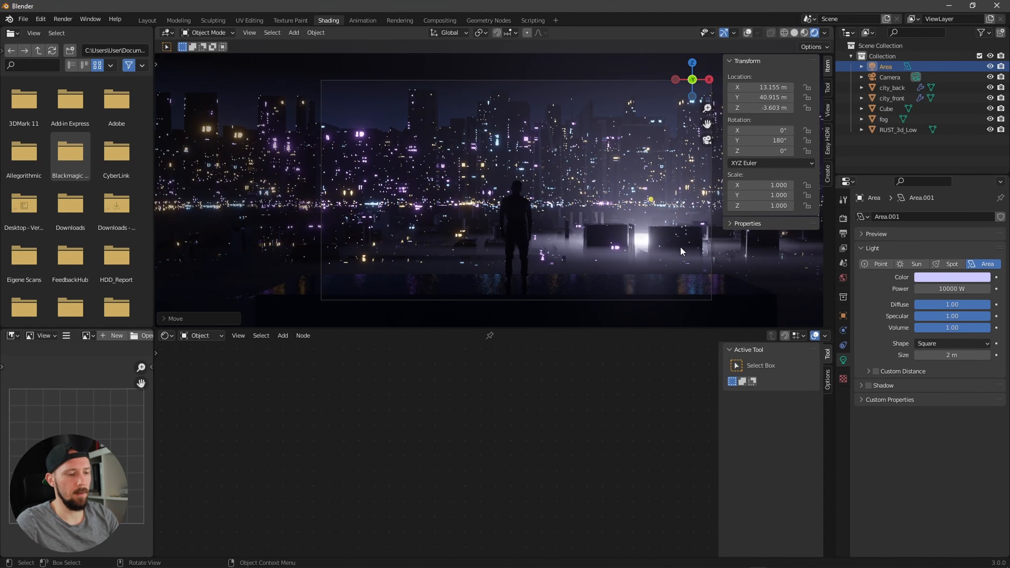
pyautogui.press('g')
pyautogui.press('y')
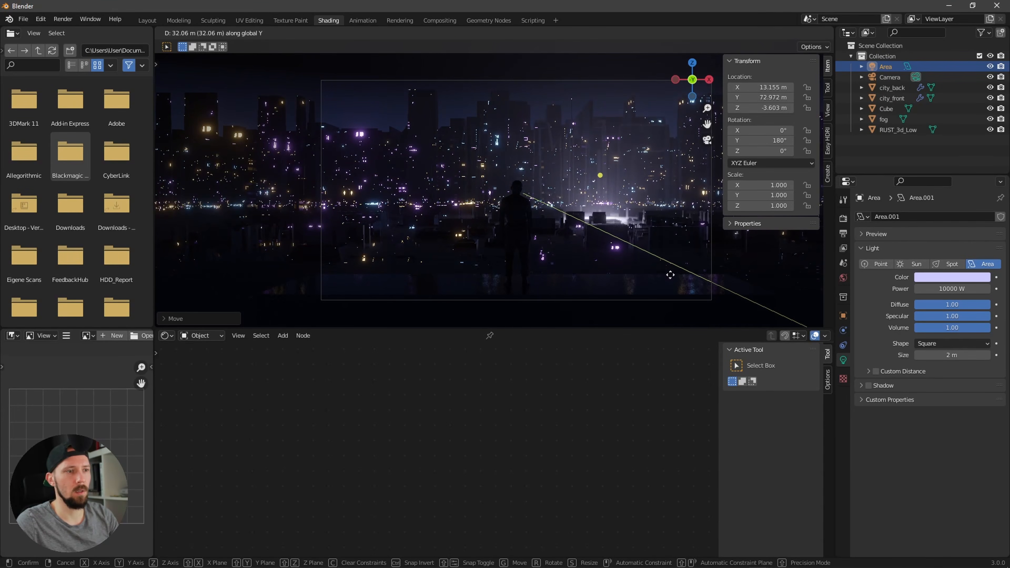
pyautogui.click(670, 274)
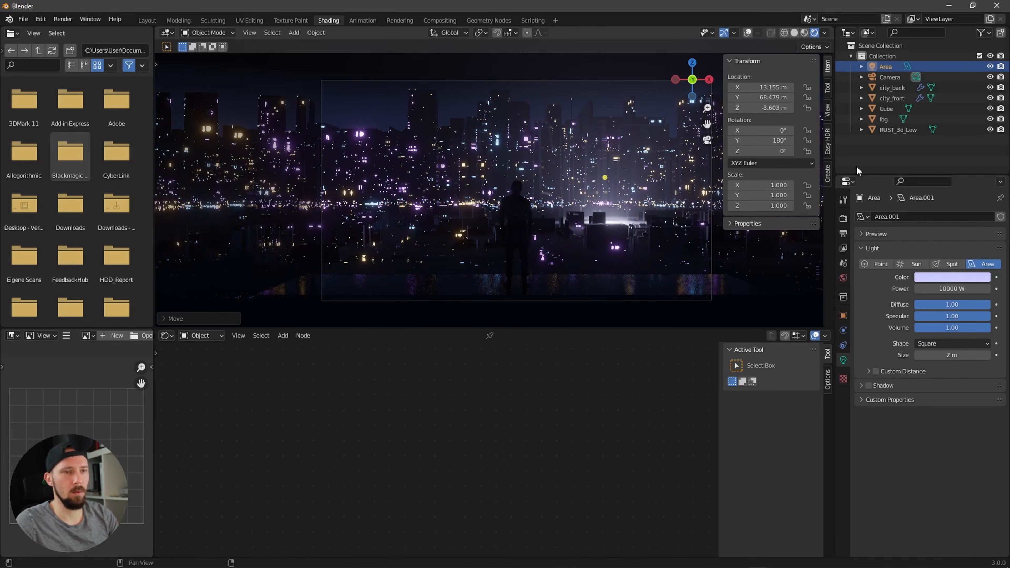
# Step: Lower the fog volume along Z to about -4.5 m
pyautogui.click(661, 215)
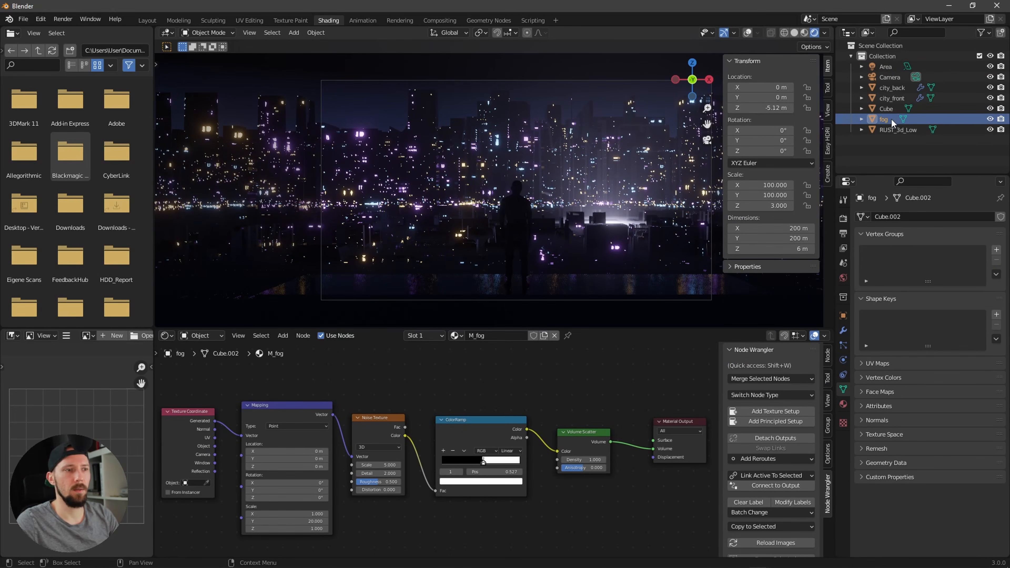
pyautogui.press('g')
pyautogui.press('z')
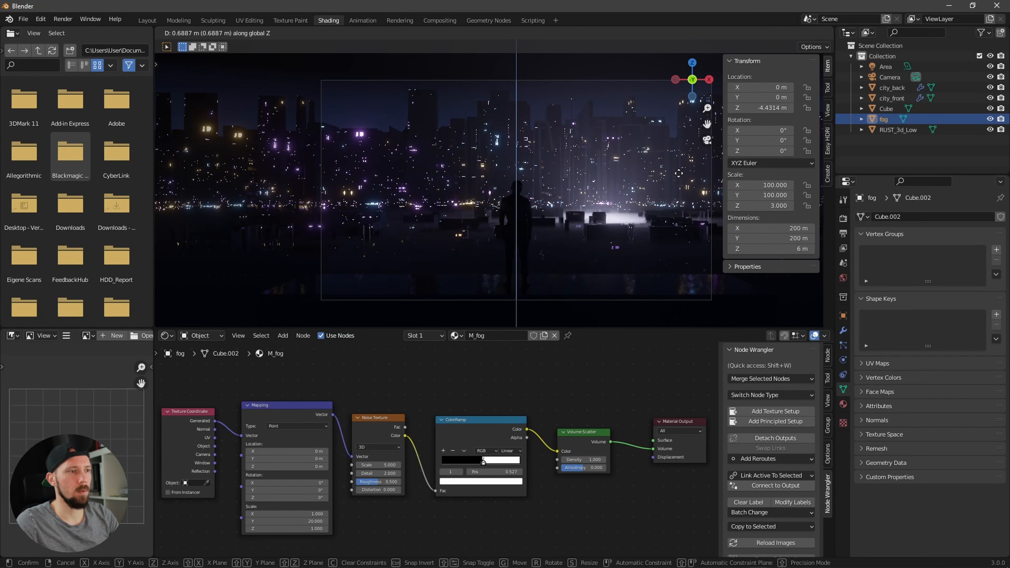
pyautogui.click(678, 177)
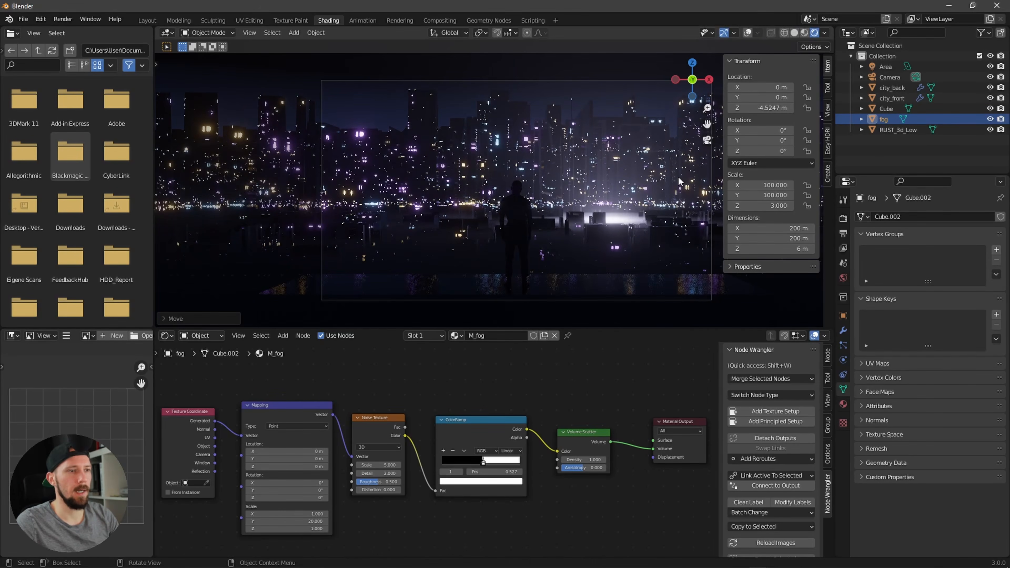
# Step: Raise the area light to about Z 2.4 m and shift it to about X 18.4 m
pyautogui.click(890, 69)
pyautogui.press('g')
pyautogui.press('z')
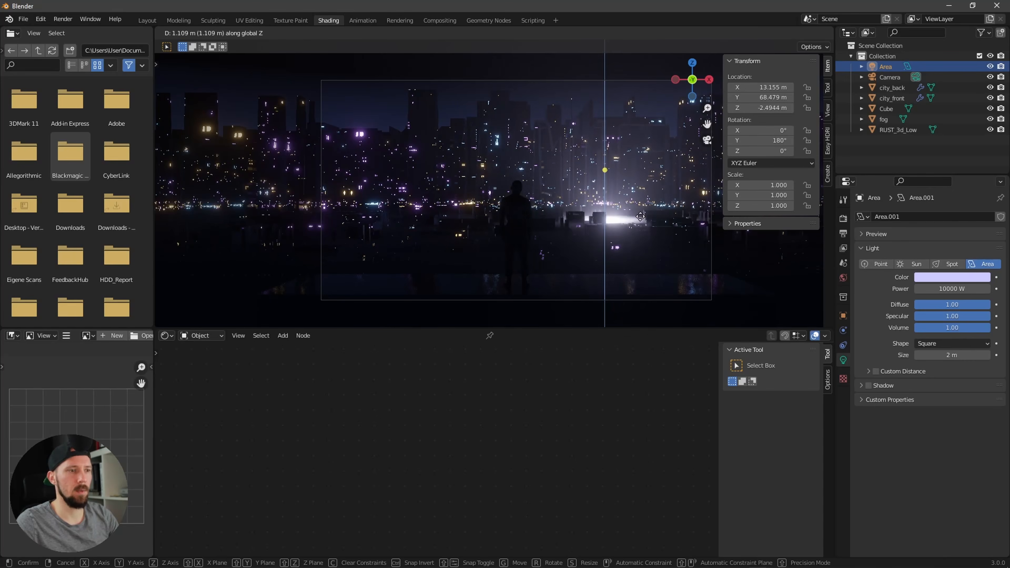
pyautogui.click(678, 208)
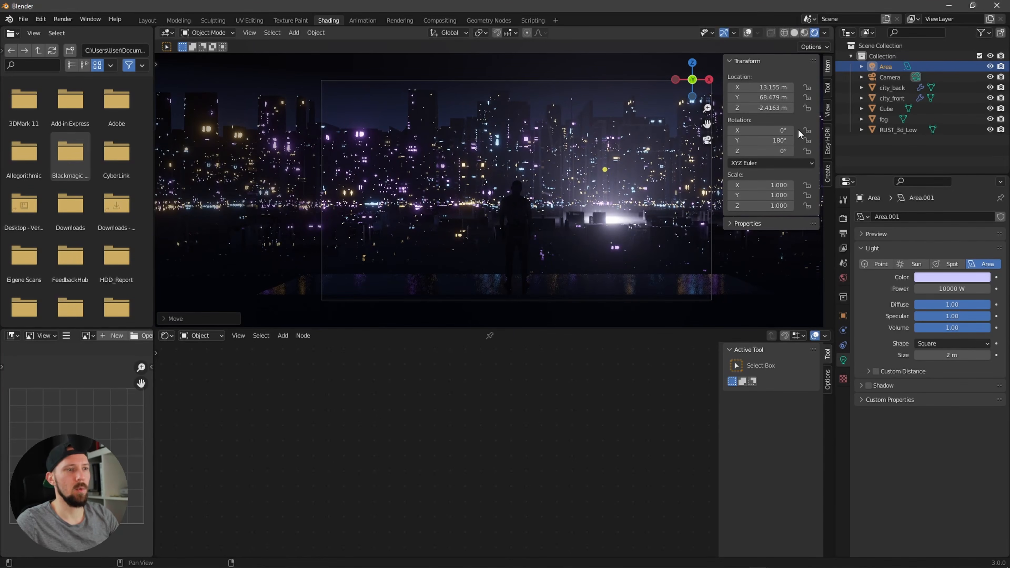
pyautogui.press('g')
pyautogui.press('x')
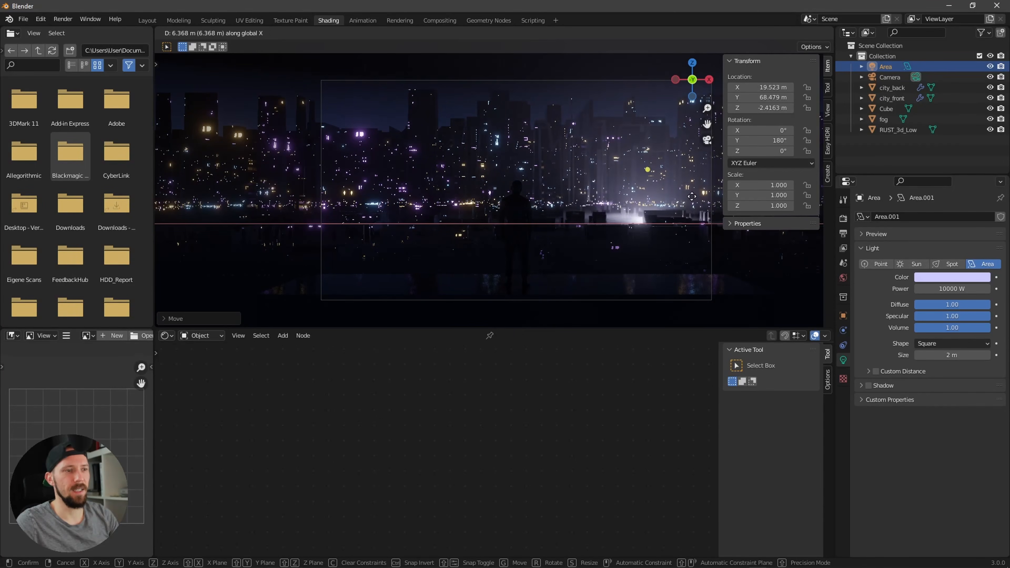
pyautogui.click(683, 205)
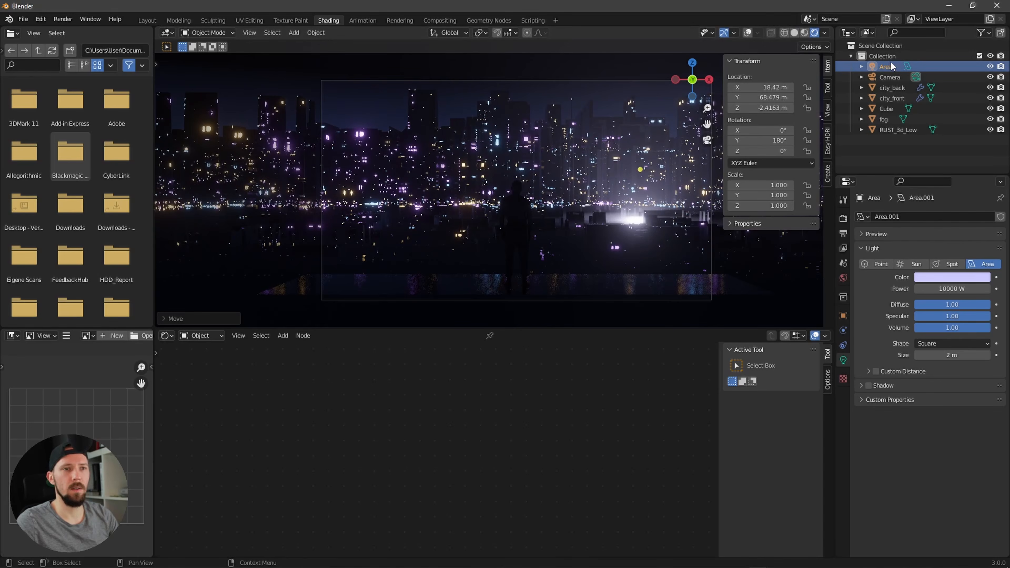
# Step: Duplicate the area light and move the copy along X to about -11.4 m
pyautogui.click(882, 68)
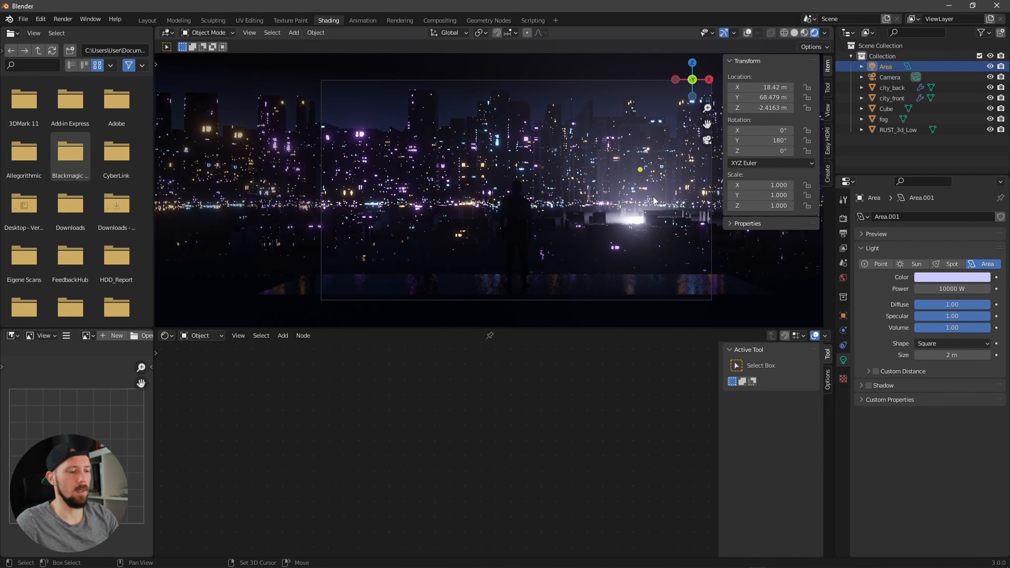
pyautogui.hotkey('shift', 'd')
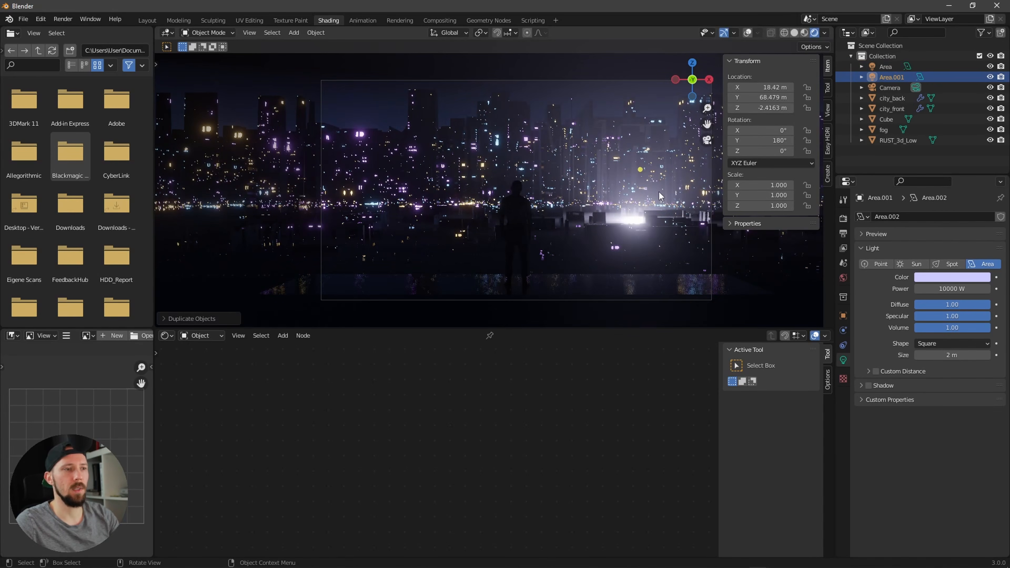
pyautogui.press('y')
pyautogui.press('x')
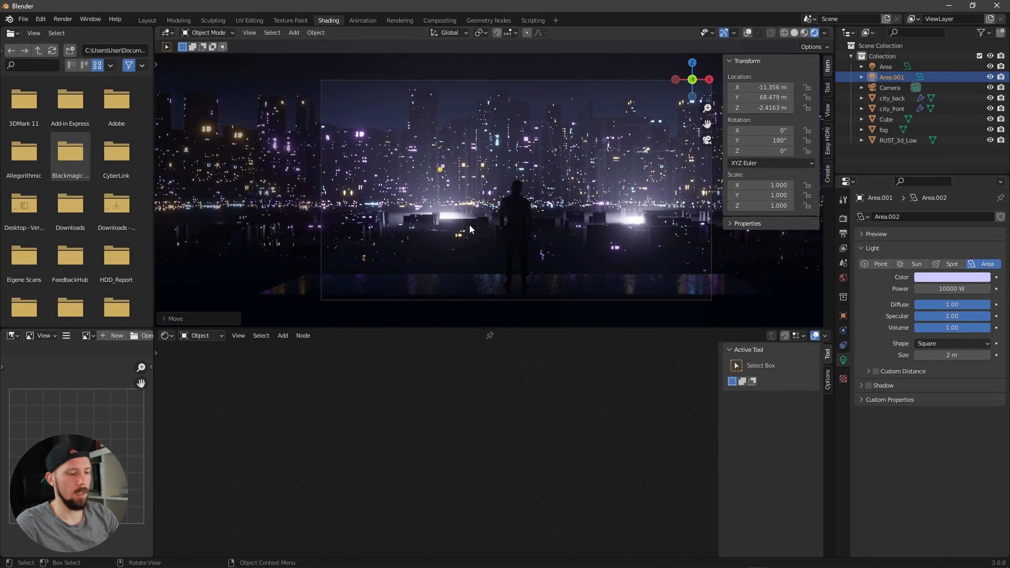
# Step: Move the main area light along X to about 19 m
pyautogui.press('y')
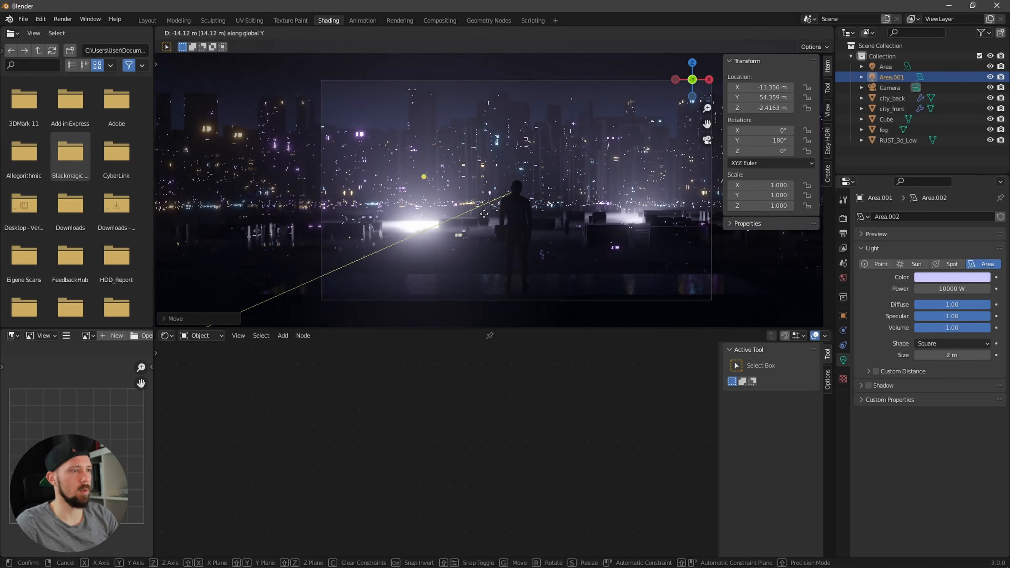
pyautogui.click(605, 229)
# Step: Move the second area light along X to about -8 m
pyautogui.click(886, 67)
pyautogui.click(888, 76)
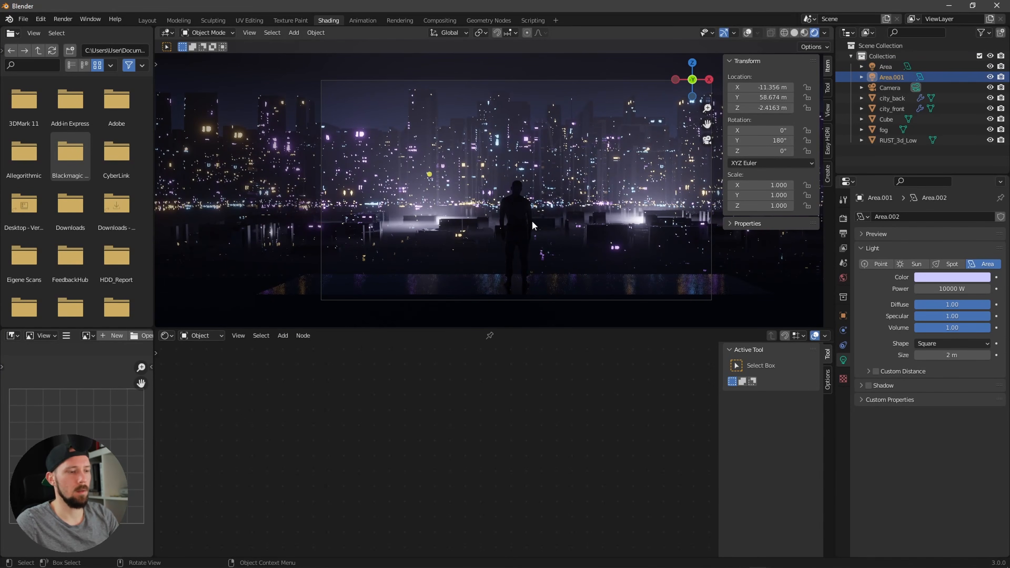
pyautogui.press('g')
pyautogui.press('x')
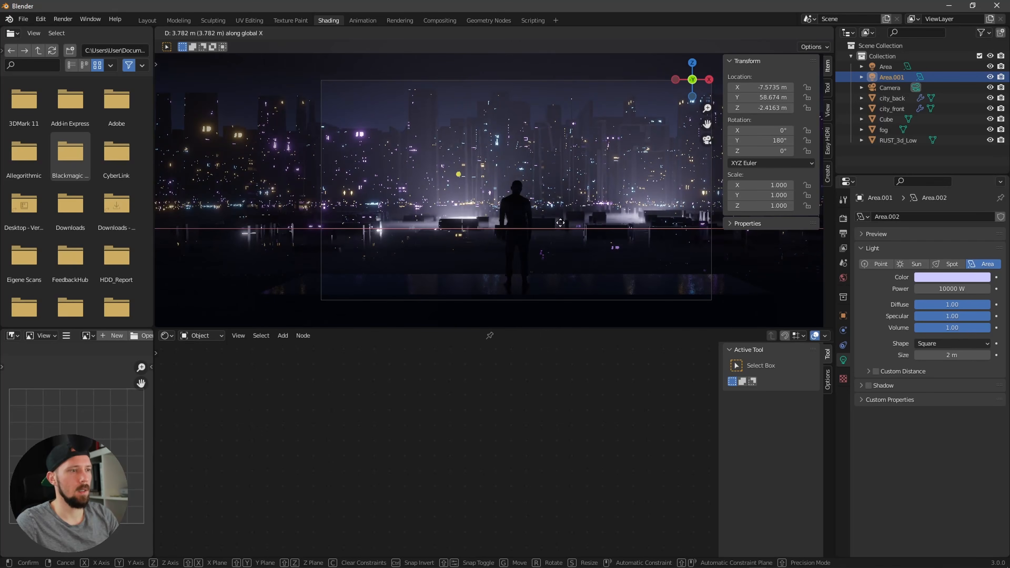
pyautogui.click(576, 223)
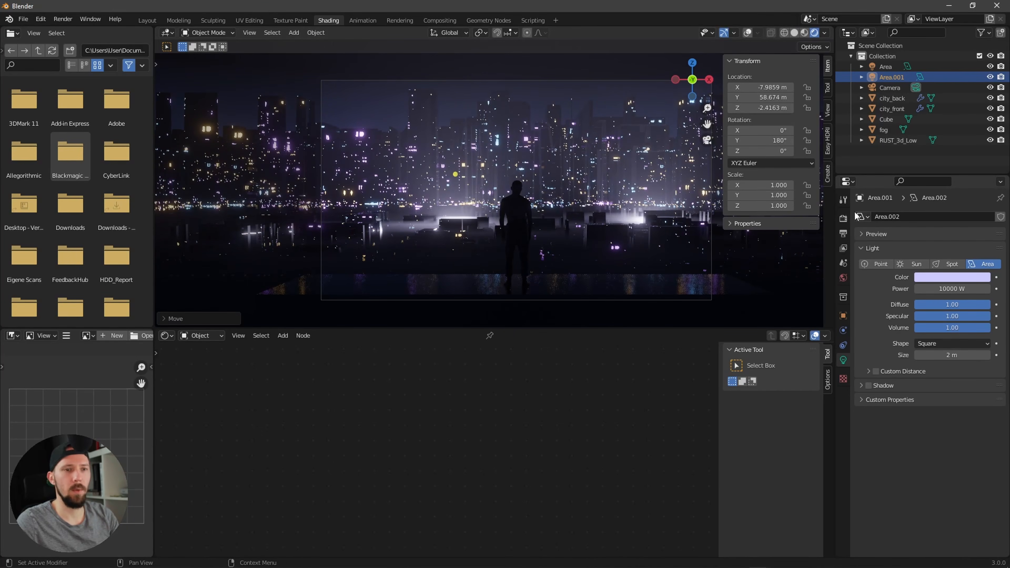
# Step: Move the second area light along Y to about 57.5 m
pyautogui.click(877, 160)
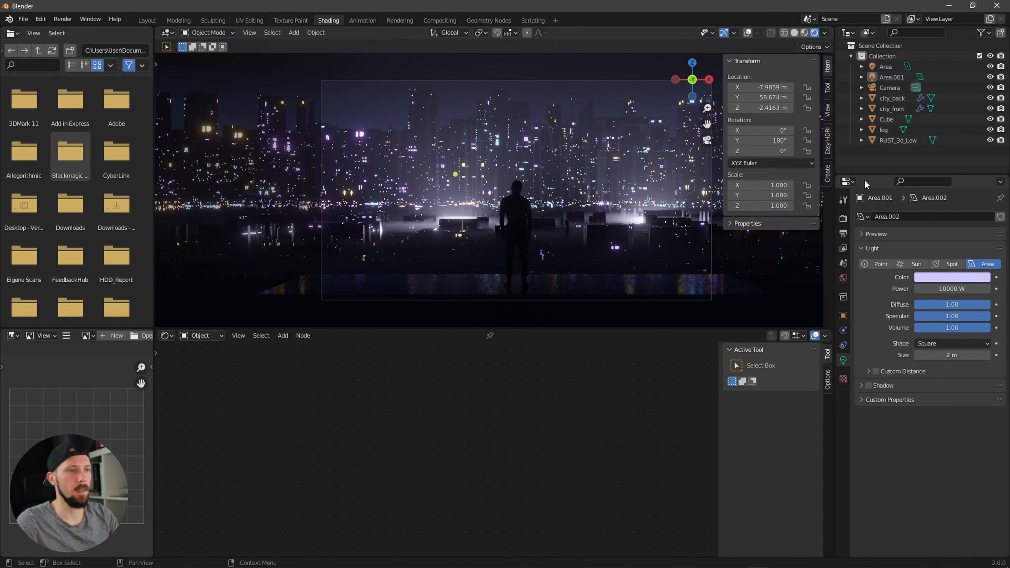
pyautogui.click(890, 78)
pyautogui.press('g')
pyautogui.press('x')
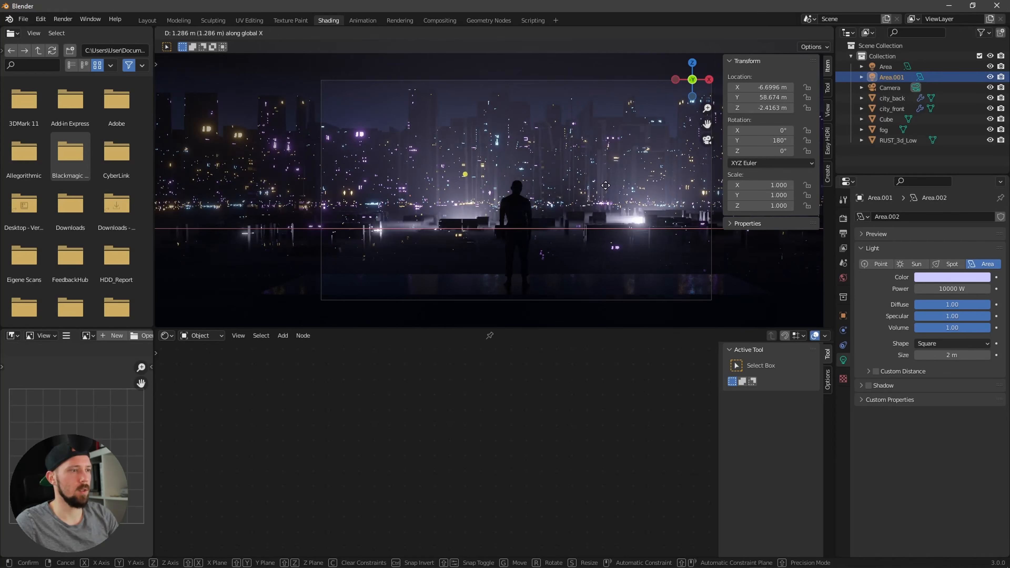
pyautogui.press('y')
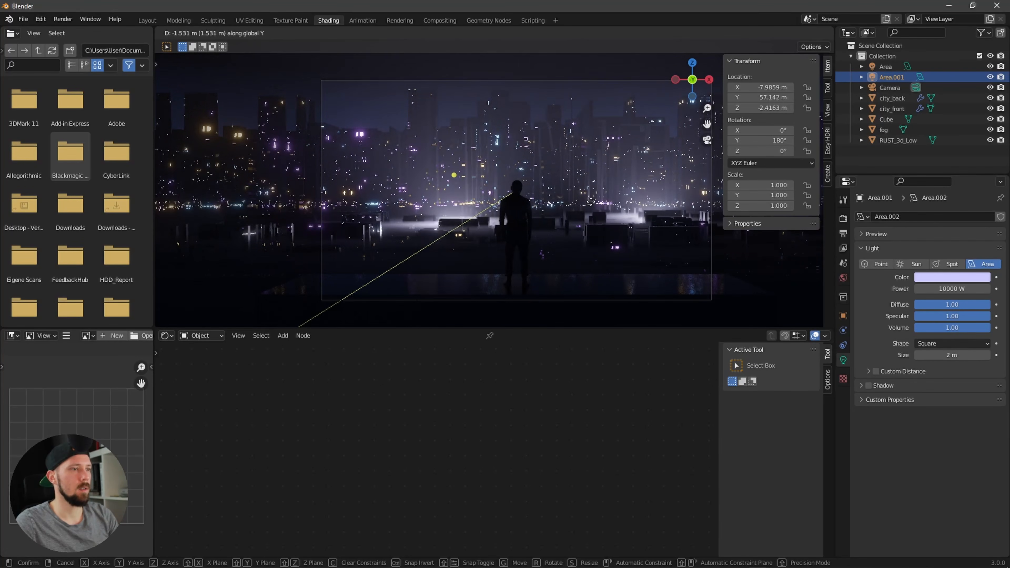
pyautogui.click(593, 205)
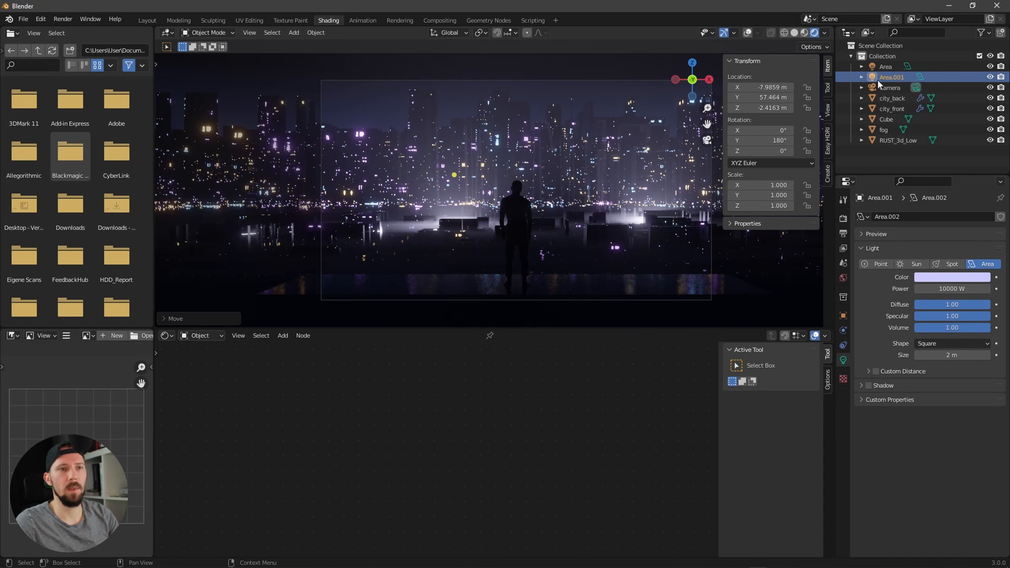
# Step: Reposition the main area light to about X 19.6 m, Y 68.5 m
pyautogui.click(885, 67)
pyautogui.press('g')
pyautogui.press('y')
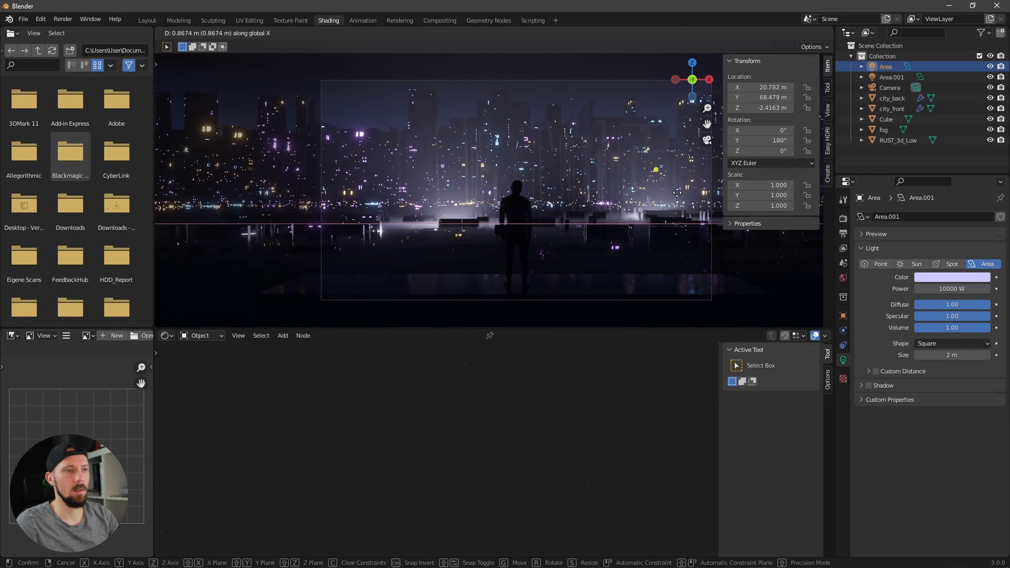
pyautogui.click(671, 202)
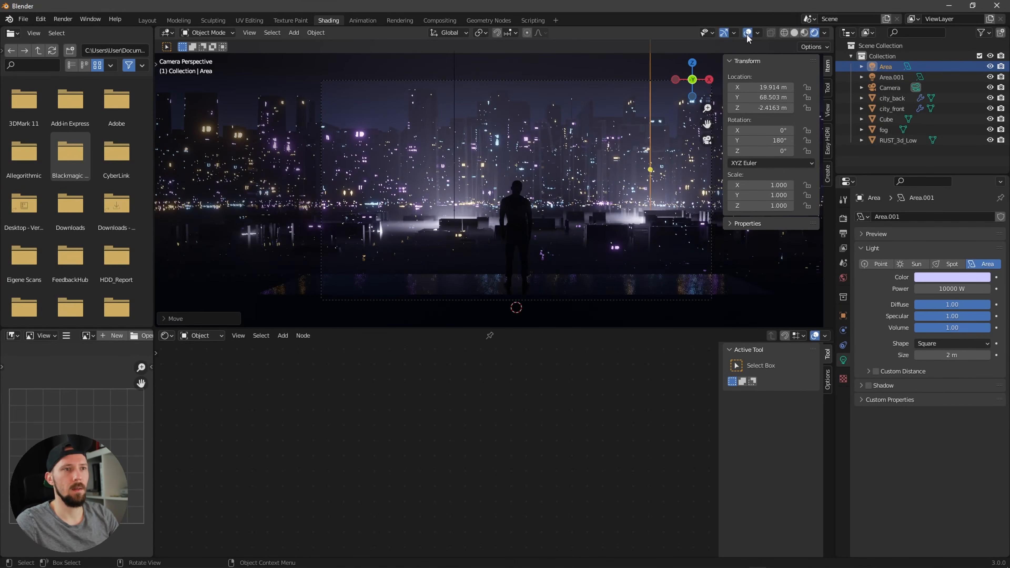
pyautogui.press('g')
pyautogui.press('x')
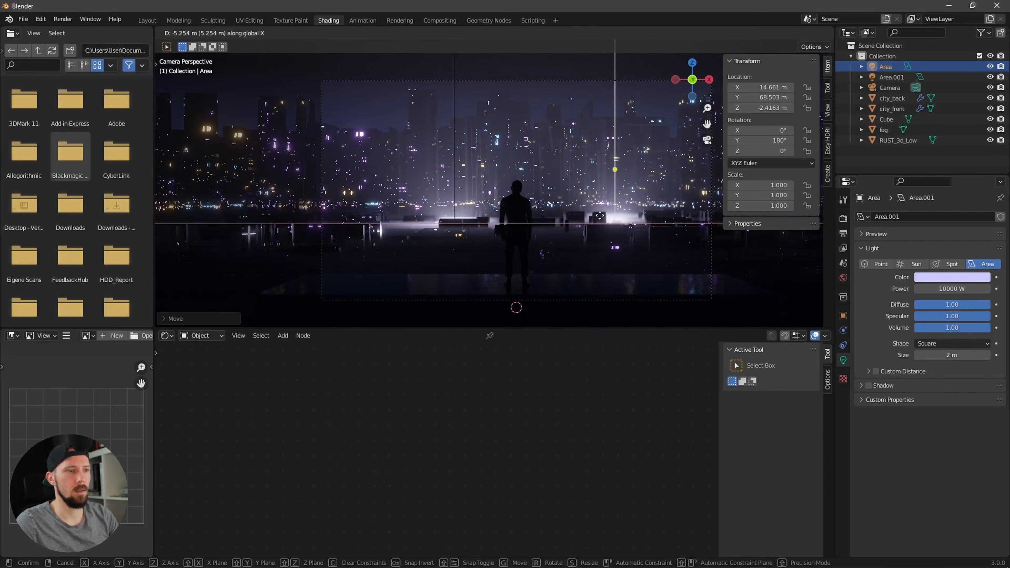
pyautogui.click(641, 207)
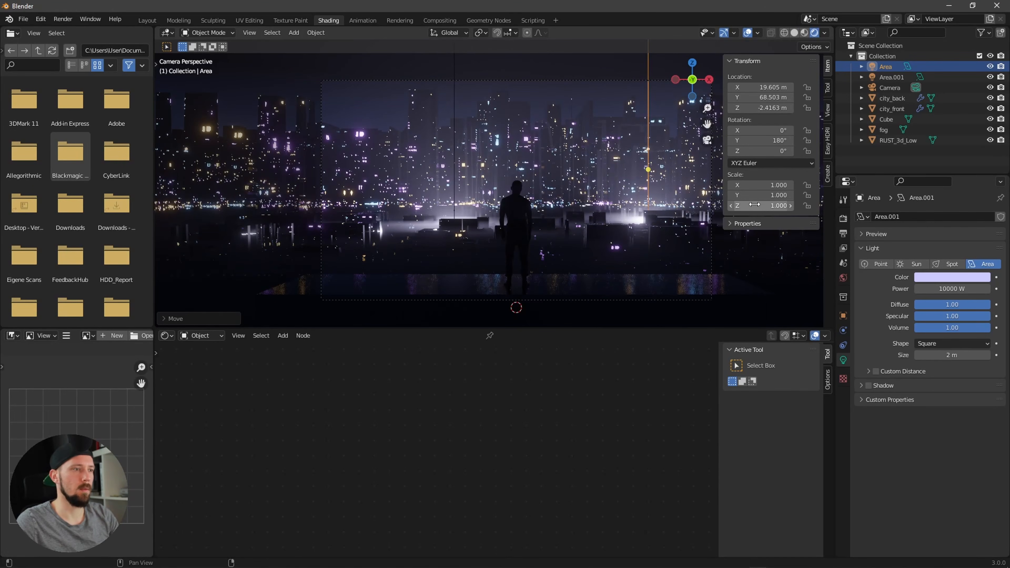
# Step: Duplicate the main area light and shift the copy along X
pyautogui.click(875, 166)
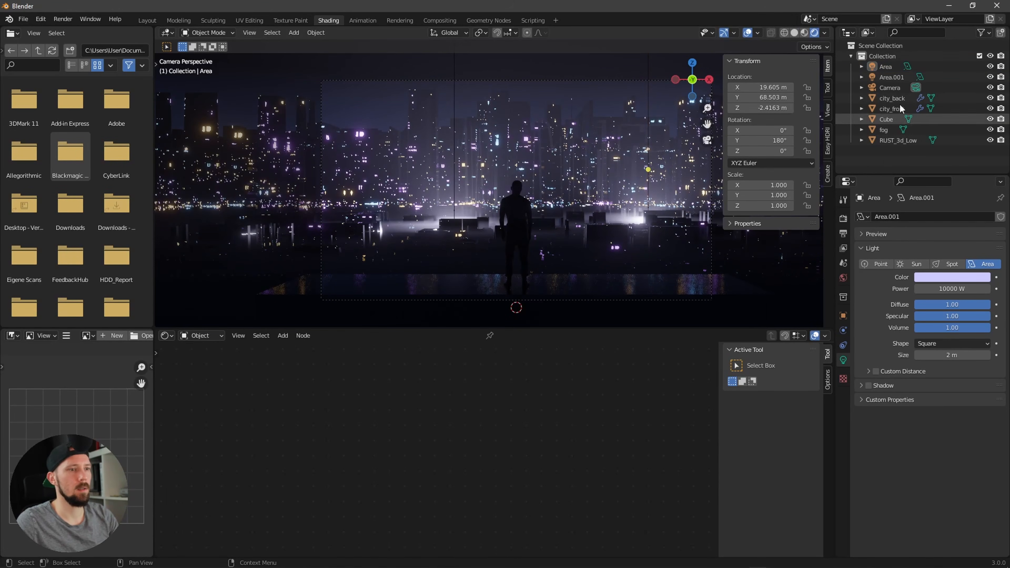
pyautogui.click(886, 66)
pyautogui.hotkey('shift', 'd')
pyautogui.press('Escape')
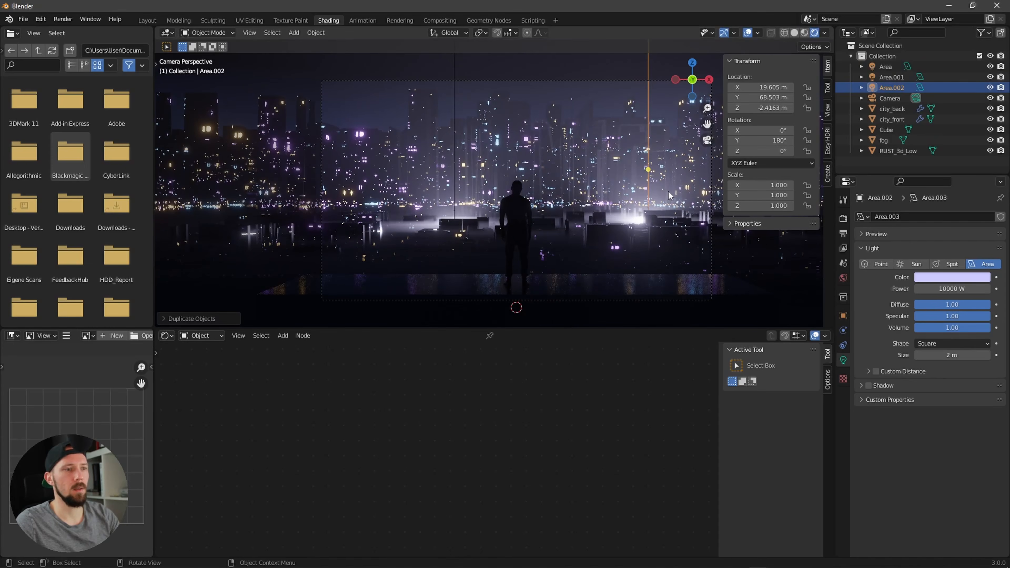
pyautogui.press('g')
pyautogui.press('x')
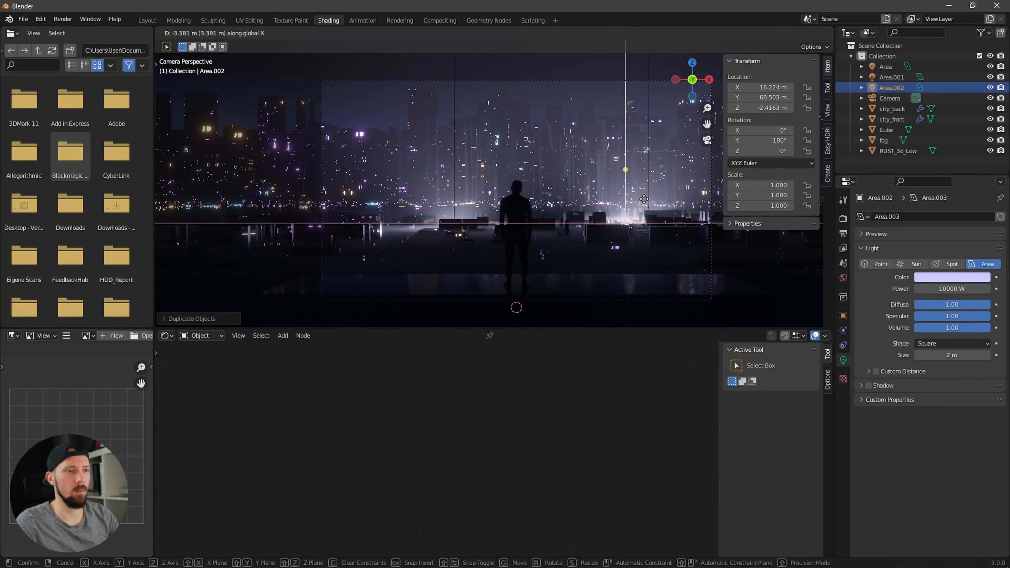
pyautogui.click(597, 216)
# Step: Move the duplicated area light to about X 4.8 m, Y 47.9 m
pyautogui.press('g')
pyautogui.press('y')
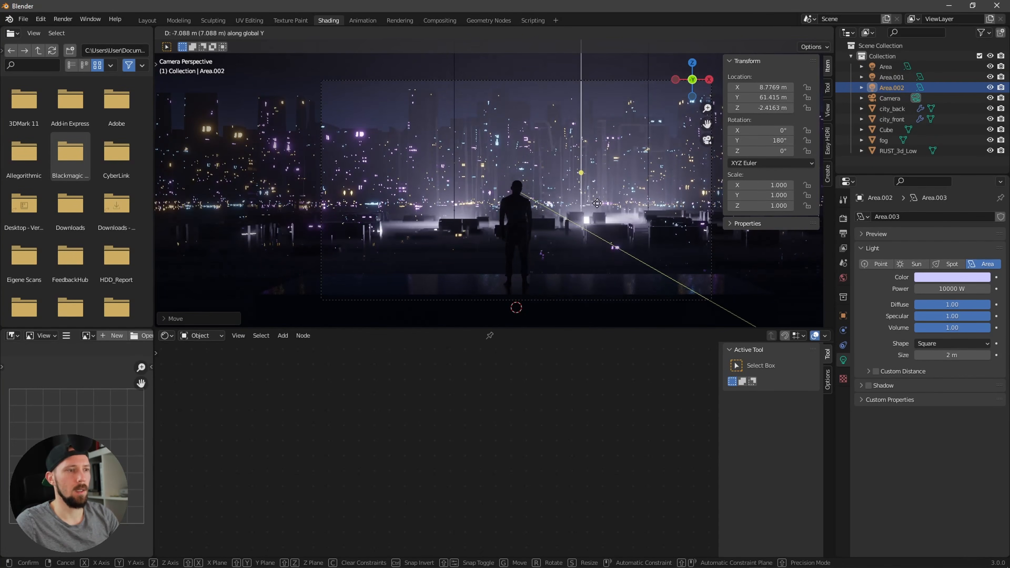
pyautogui.press('g')
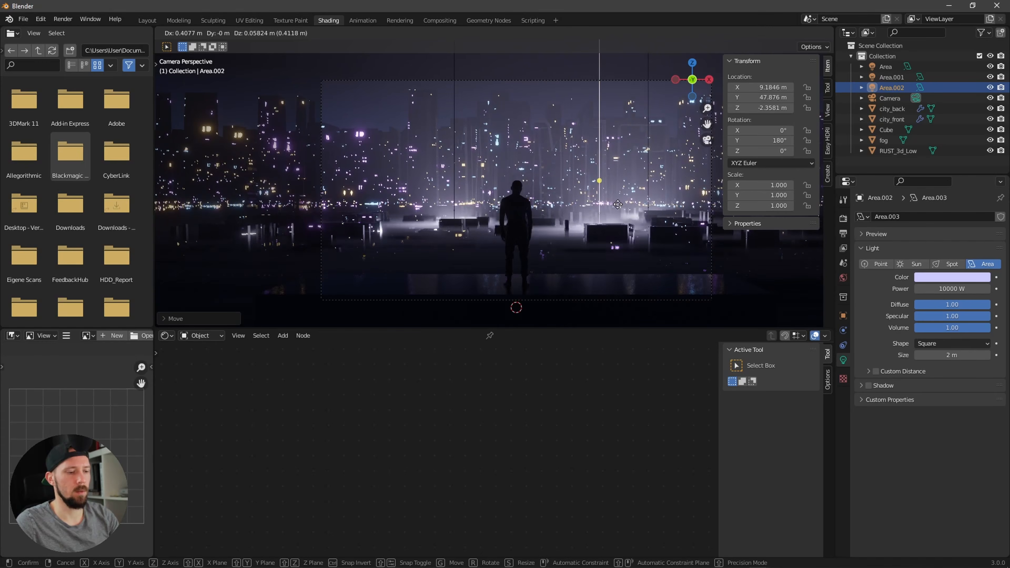
pyautogui.press('x')
pyautogui.click(579, 216)
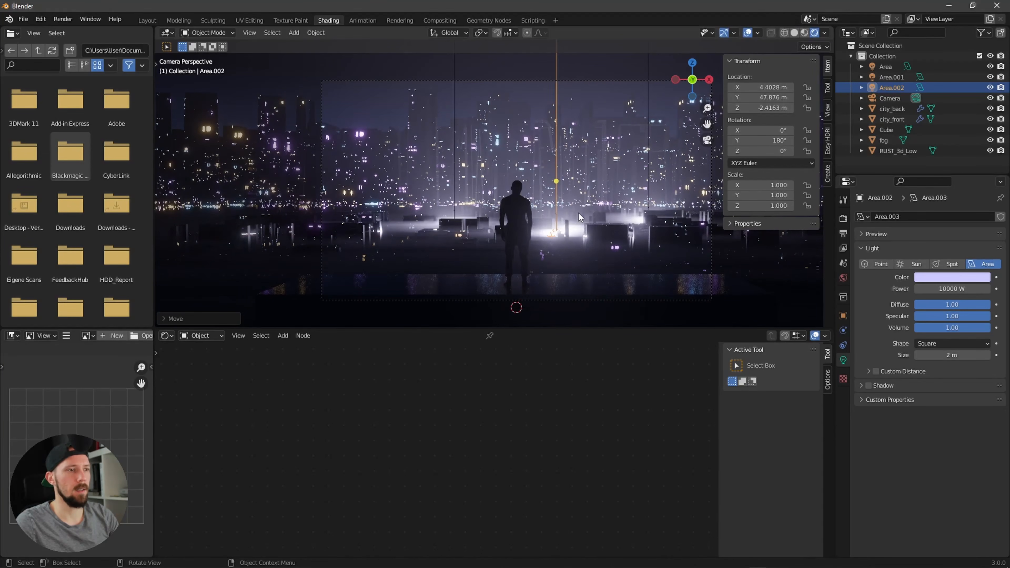
pyautogui.press('g')
pyautogui.press('x')
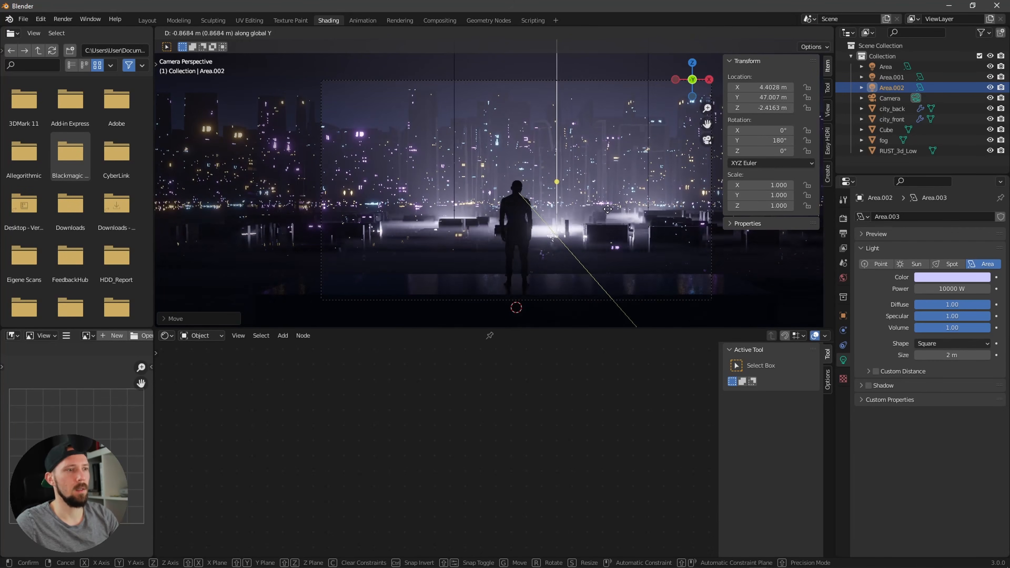
pyautogui.click(640, 197)
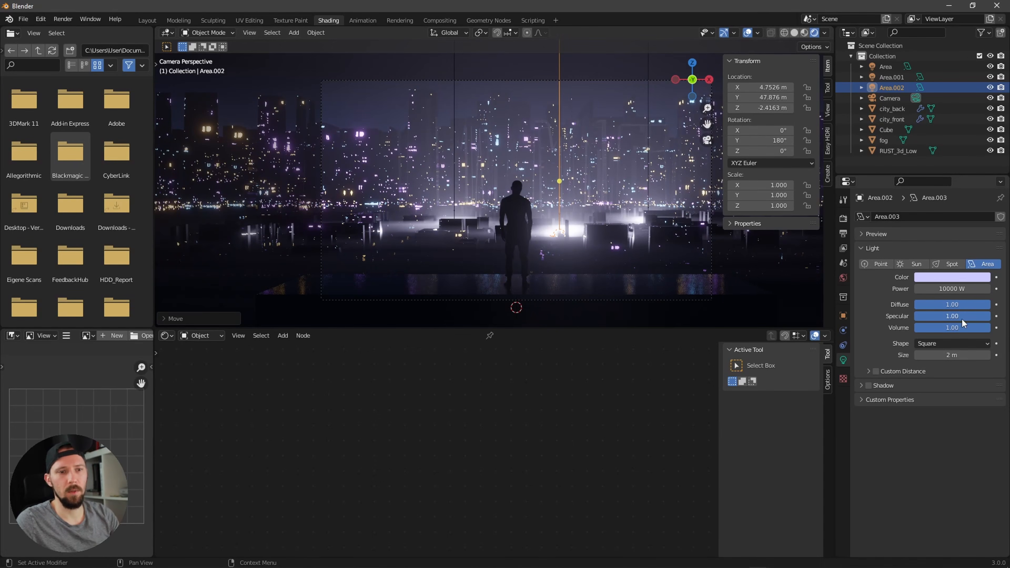
# Step: Lower the duplicated area light's volume contribution to 0.18
pyautogui.moveTo(963, 326); pyautogui.dragTo(907, 330)
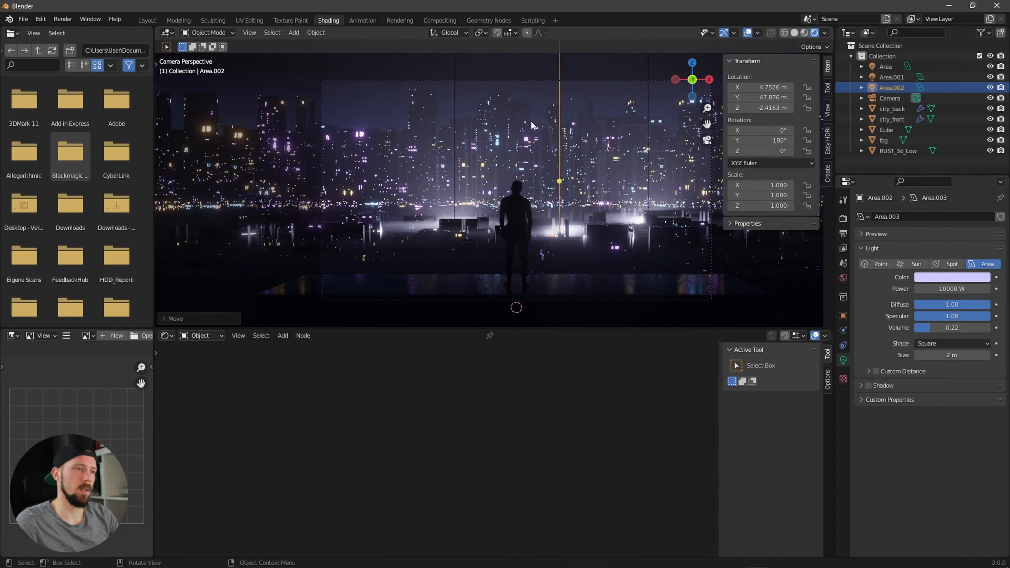
pyautogui.click(748, 33)
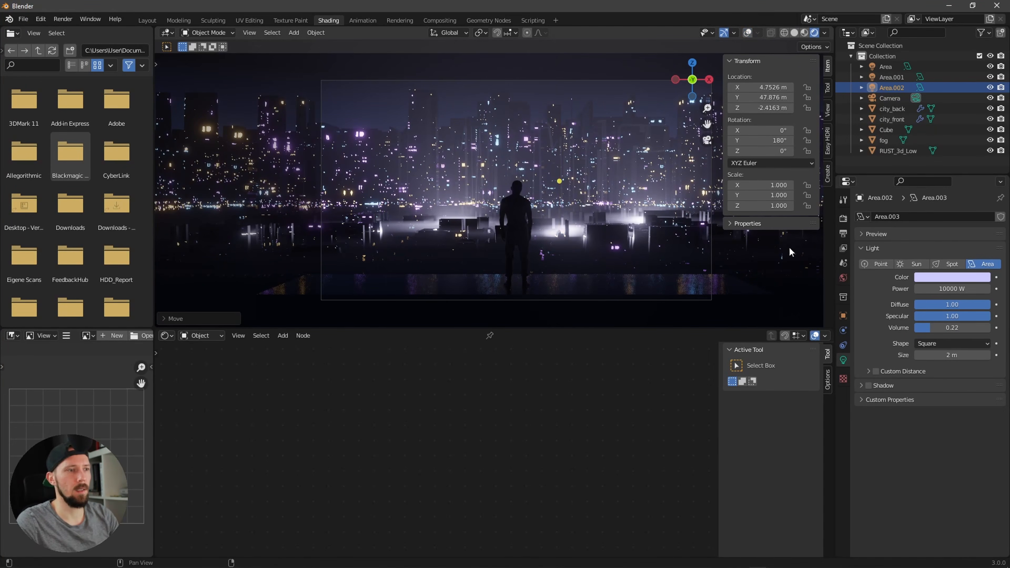
pyautogui.moveTo(918, 329); pyautogui.dragTo(930, 328)
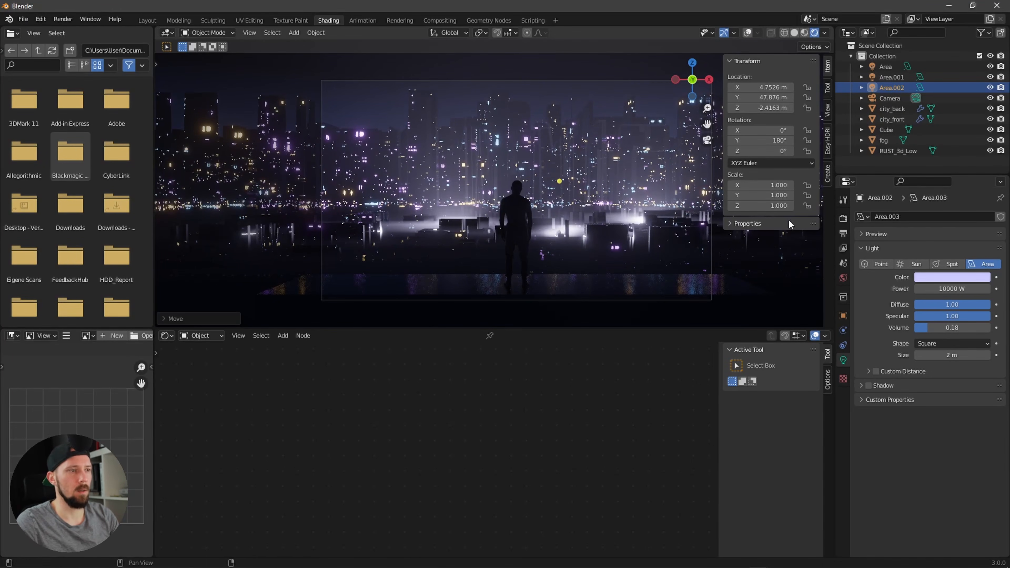
# Step: Set the second area light's volume contribution to 0.43
pyautogui.click(893, 77)
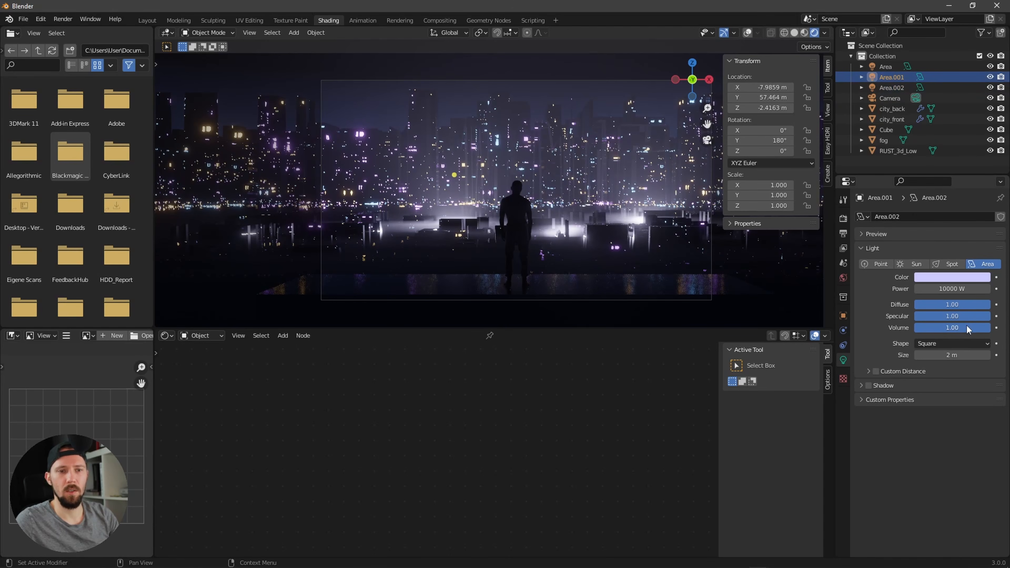
pyautogui.moveTo(967, 328); pyautogui.dragTo(922, 331)
pyautogui.click(884, 67)
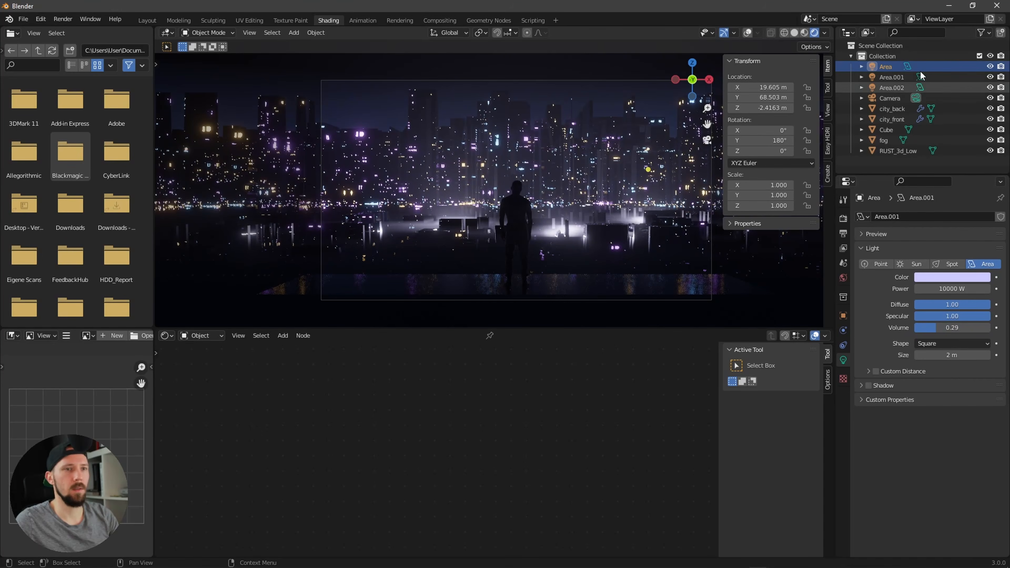
# Step: Move the second area light along X to about -14.3 m
pyautogui.click(894, 76)
pyautogui.press('g')
pyautogui.press('y')
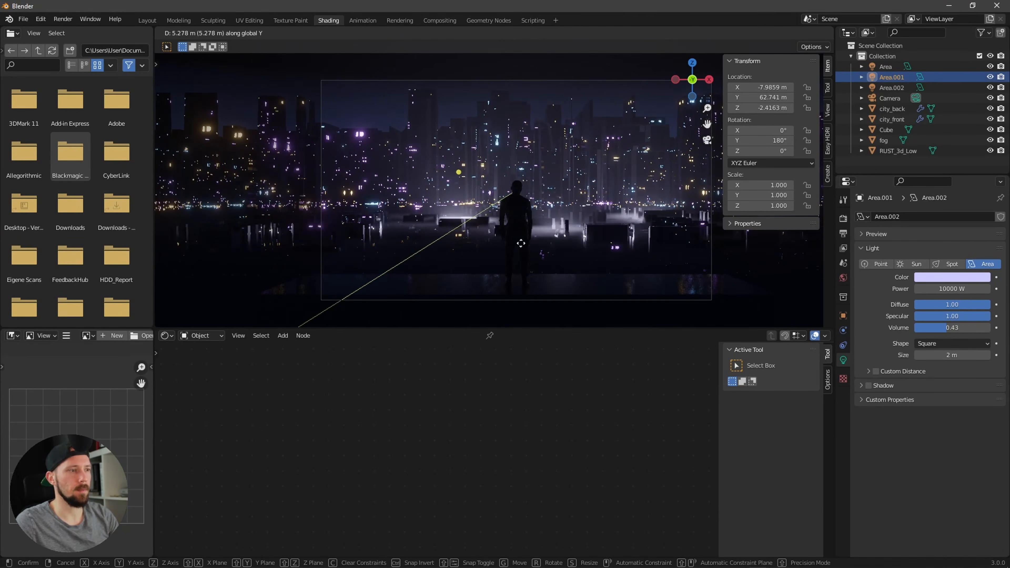
pyautogui.press('x')
pyautogui.click(531, 245)
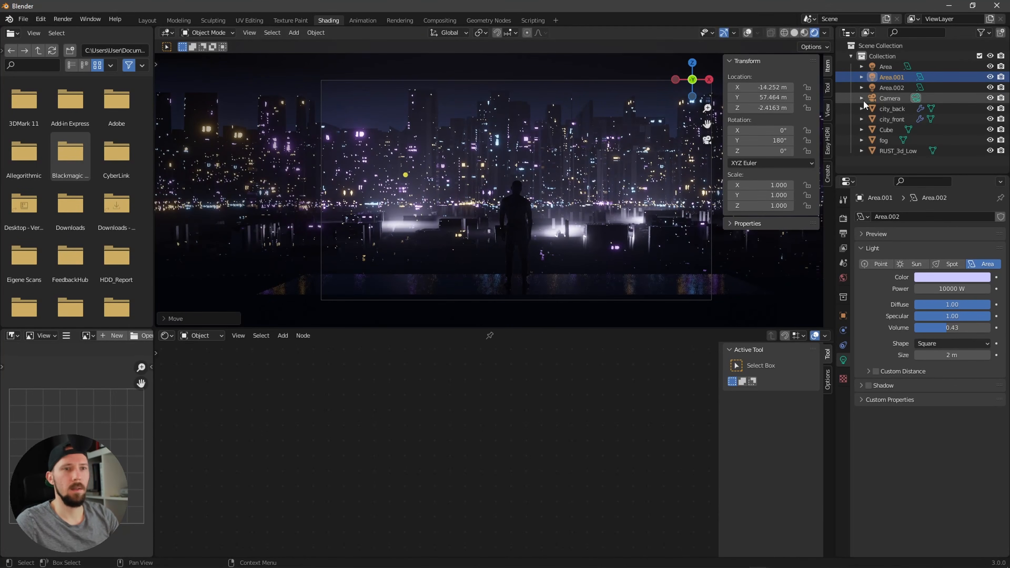
# Step: Move the third area light to about X 0.1 m, Z -4.6 m
pyautogui.click(891, 87)
pyautogui.press('g')
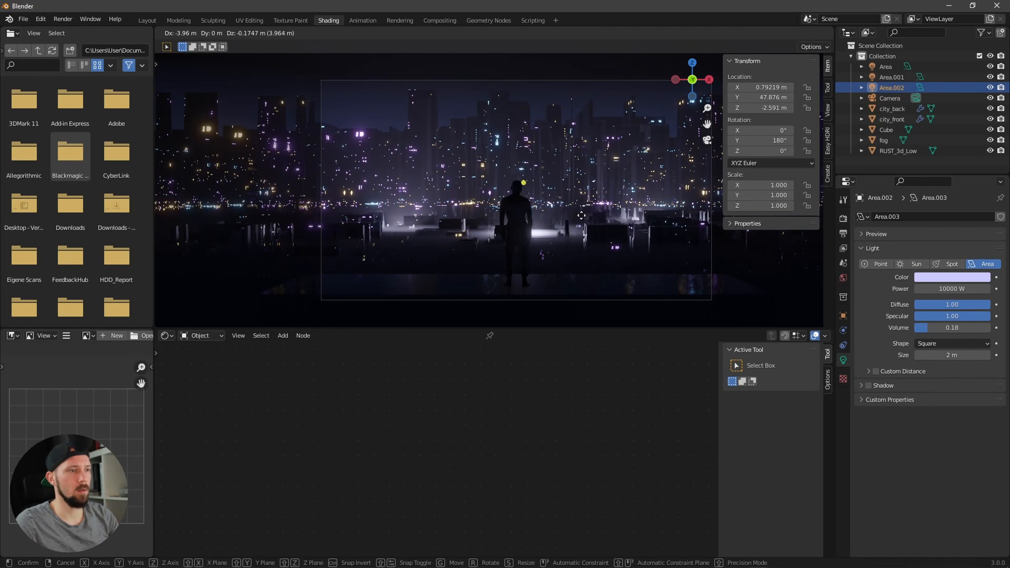
pyautogui.click(577, 238)
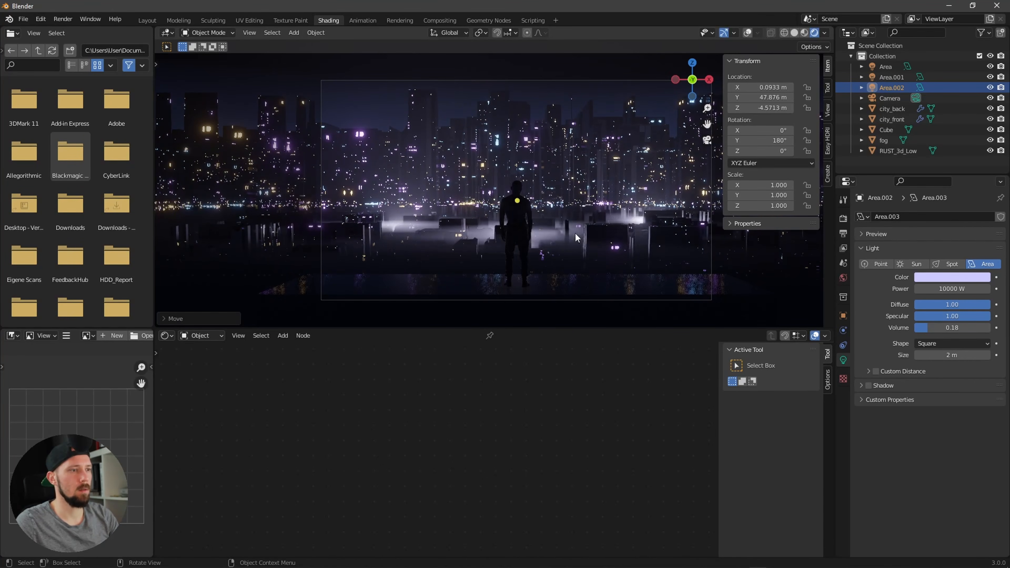
# Step: Duplicate the second area light and move the copy along Y to about 8 m
pyautogui.click(893, 174)
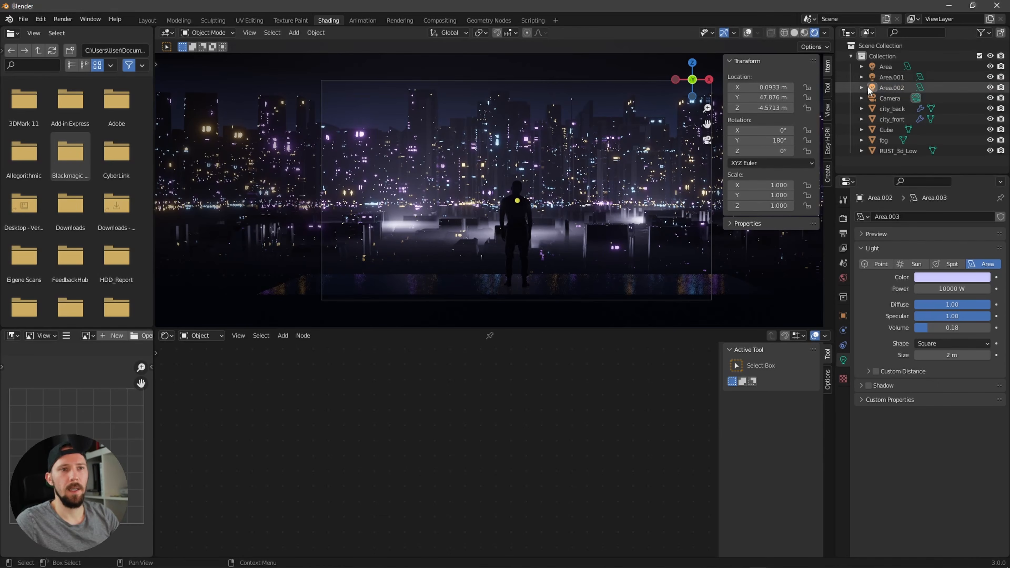
pyautogui.click(885, 67)
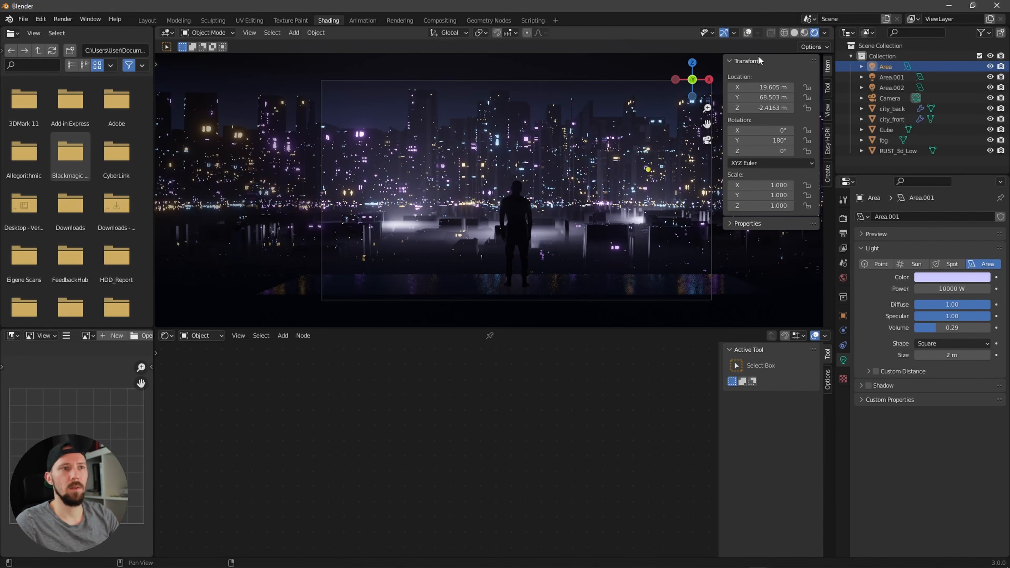
pyautogui.click(747, 35)
pyautogui.click(890, 87)
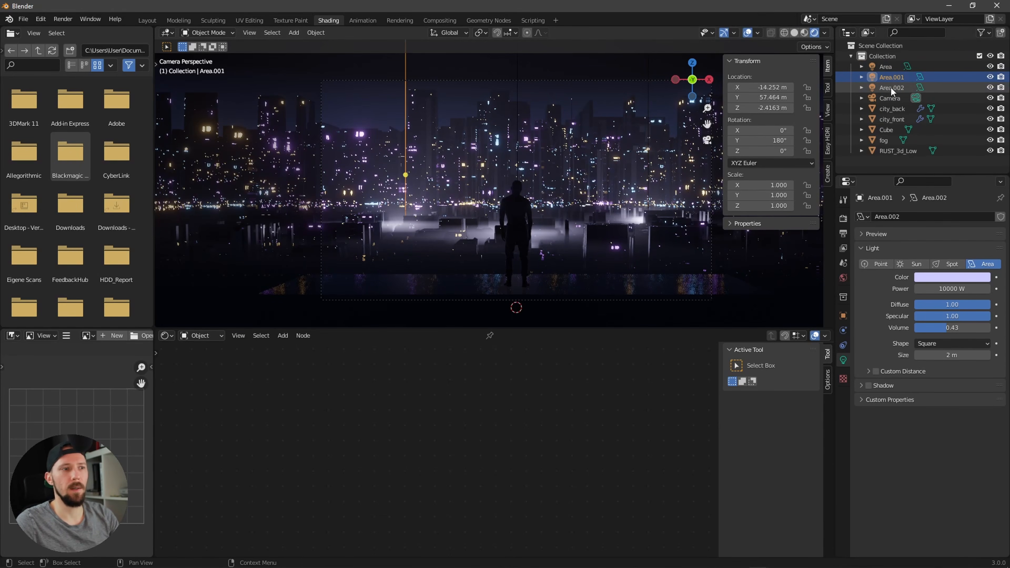
pyautogui.hotkey('shift', 'd')
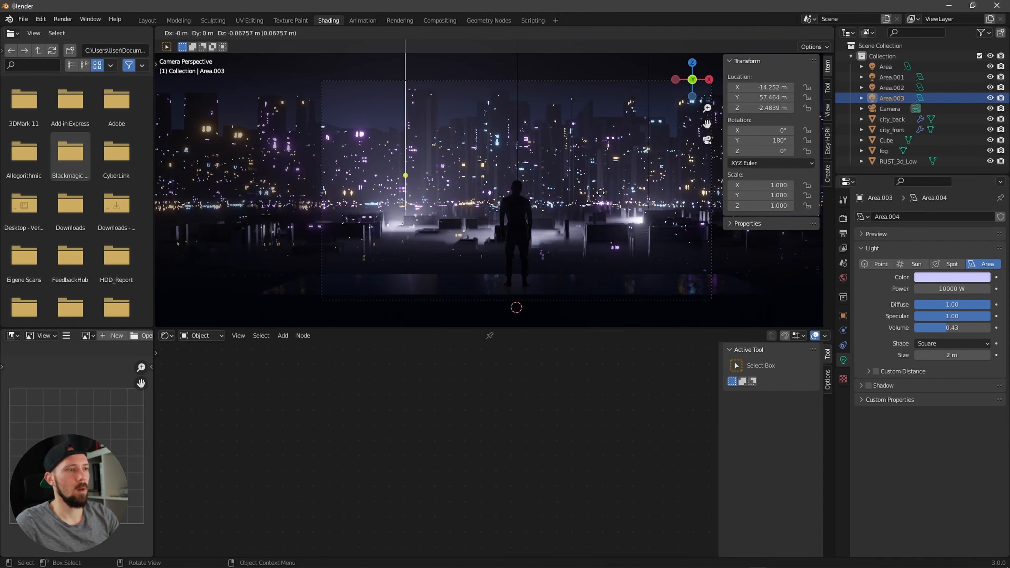
pyautogui.click(601, 198)
pyautogui.press('g')
pyautogui.press('y')
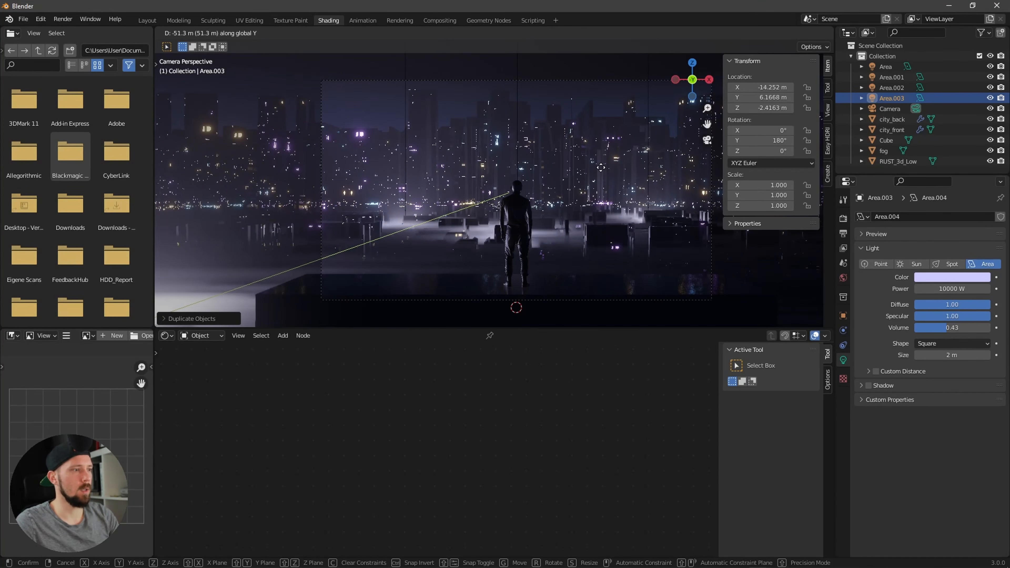
pyautogui.click(600, 168)
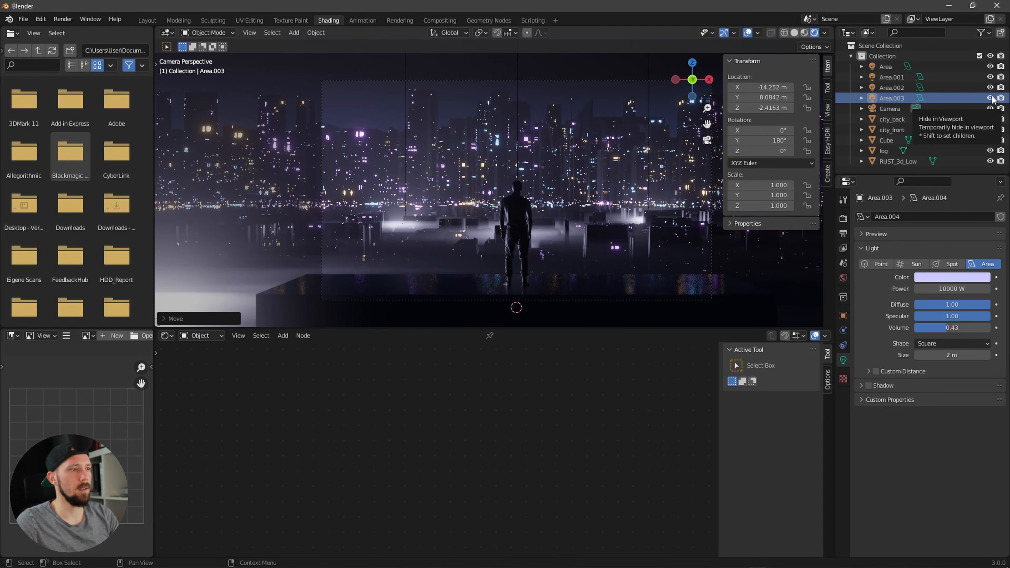
# Step: Set the duplicated area light's volume contribution to 0.14
pyautogui.scroll(5, 662, 203)
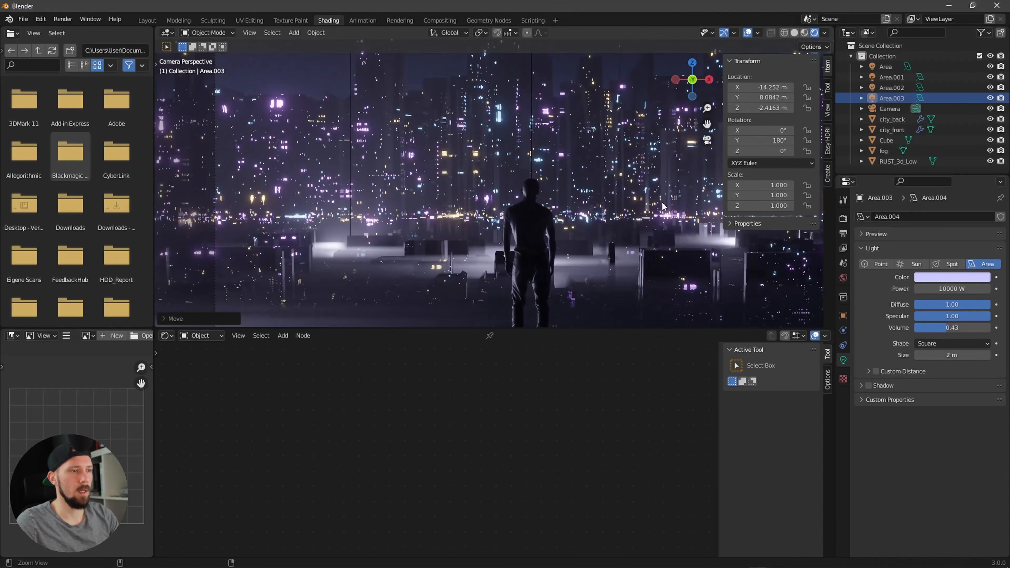
pyautogui.scroll(-4, 651, 224)
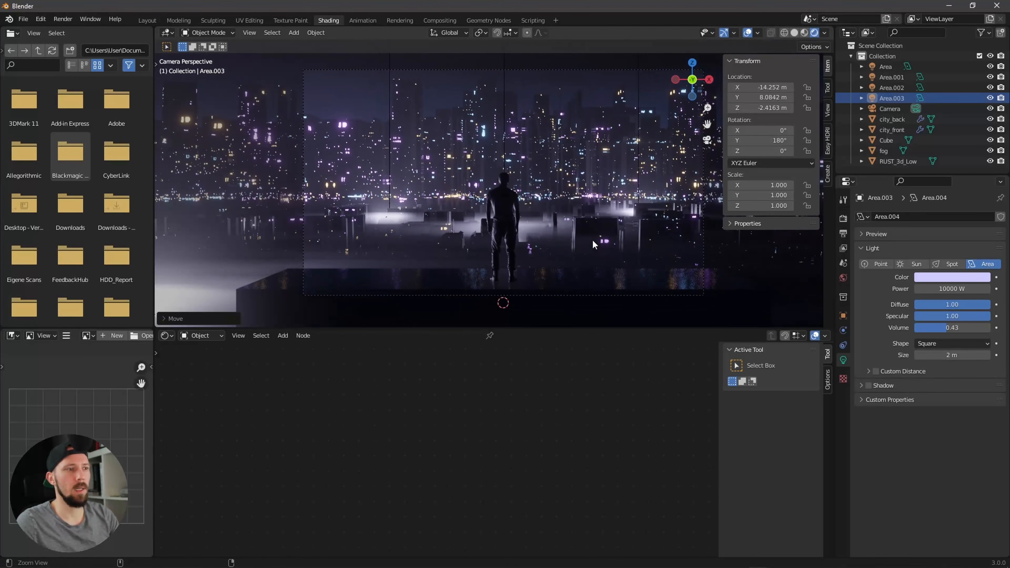
pyautogui.scroll(2, 559, 218)
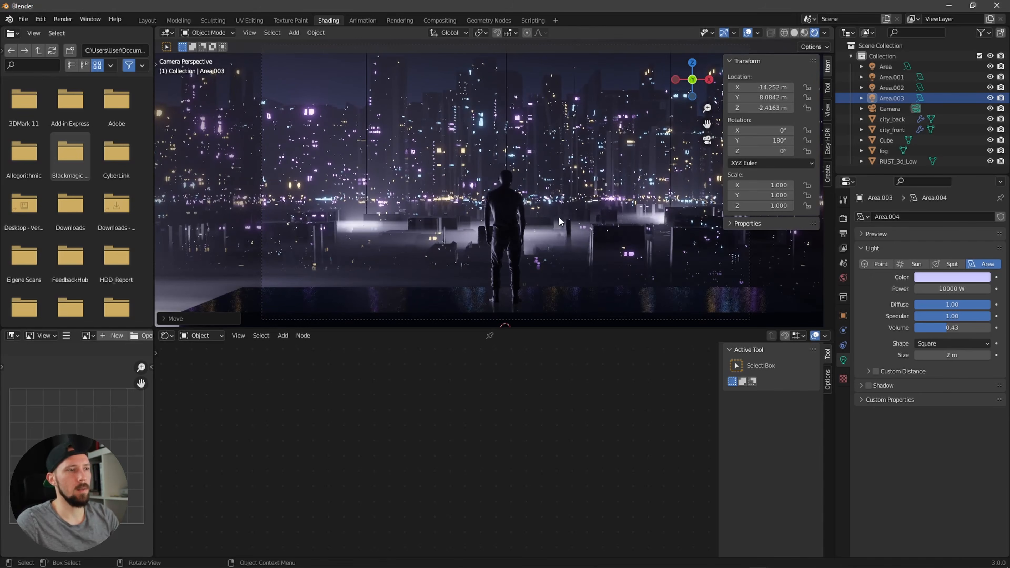
pyautogui.click(748, 32)
pyautogui.scroll(-2, 582, 212)
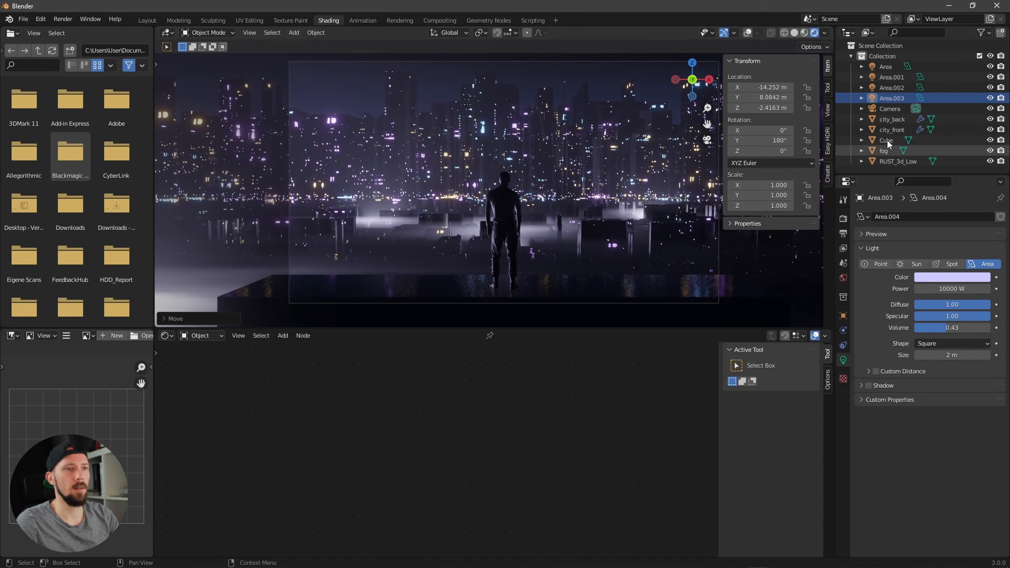
pyautogui.click(991, 98)
pyautogui.click(991, 97)
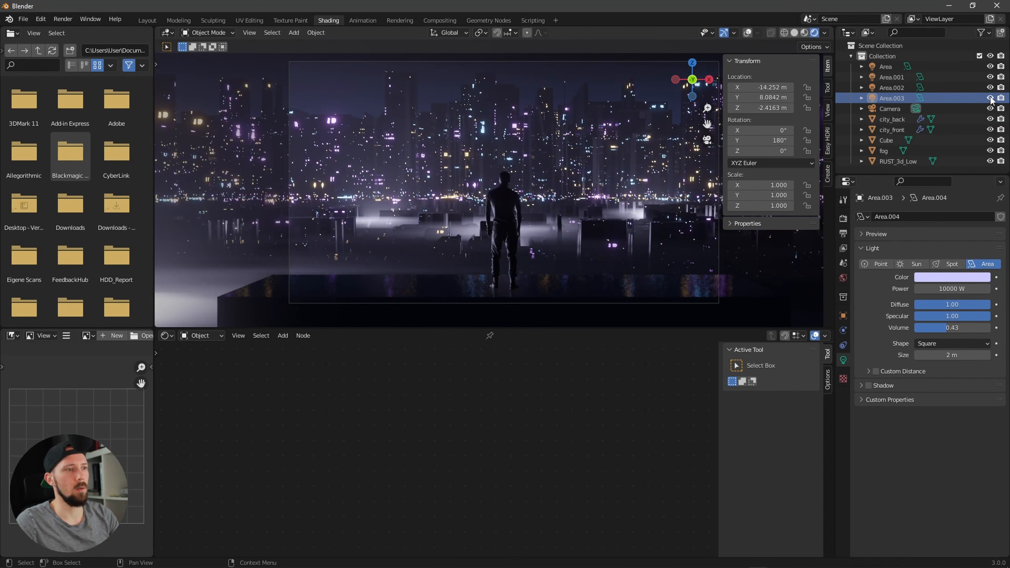
pyautogui.moveTo(942, 325); pyautogui.dragTo(873, 339)
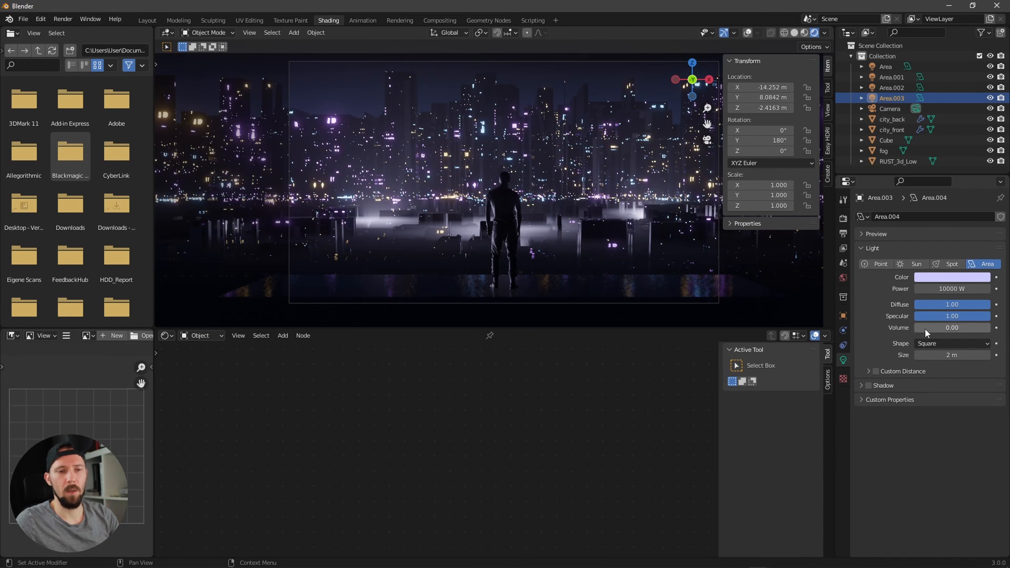
pyautogui.moveTo(934, 327); pyautogui.dragTo(935, 325)
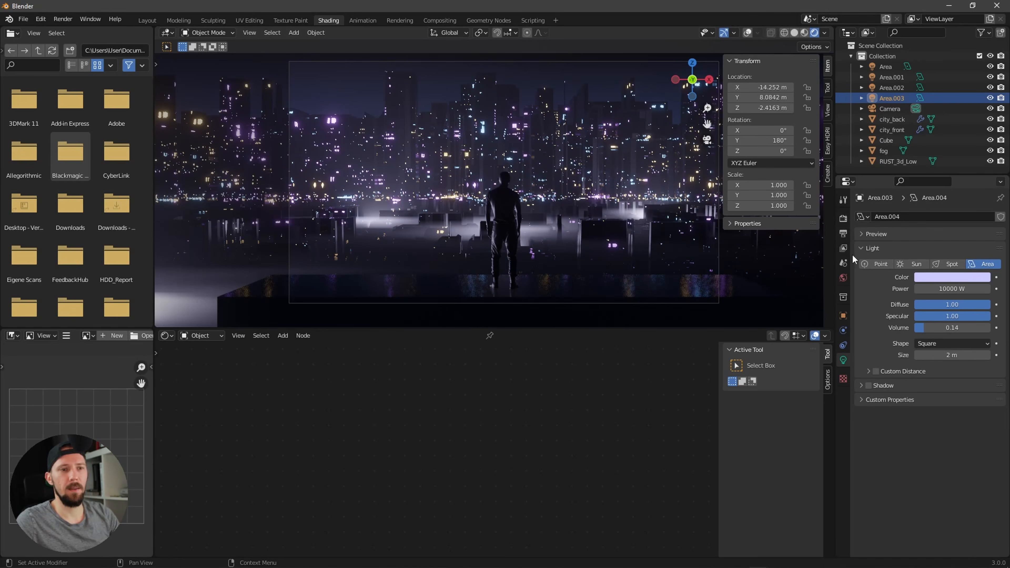
# Step: In the render settings, set the volumetric tile size to 2 px and volumetric samples to 128
pyautogui.click(843, 218)
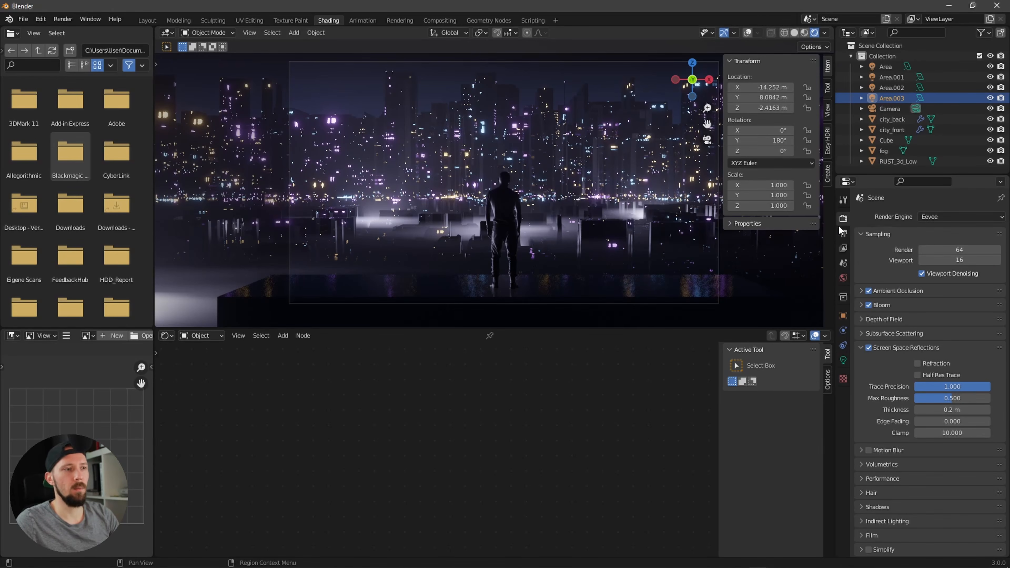
pyautogui.moveTo(597, 242); pyautogui.dragTo(547, 246, button='middle')
pyautogui.press('KP_0')
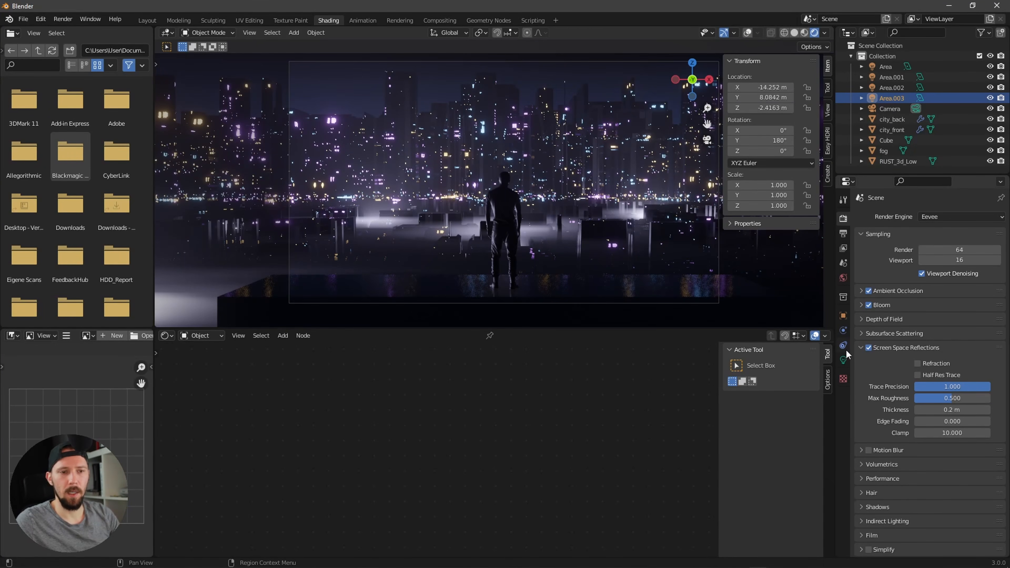
pyautogui.click(860, 348)
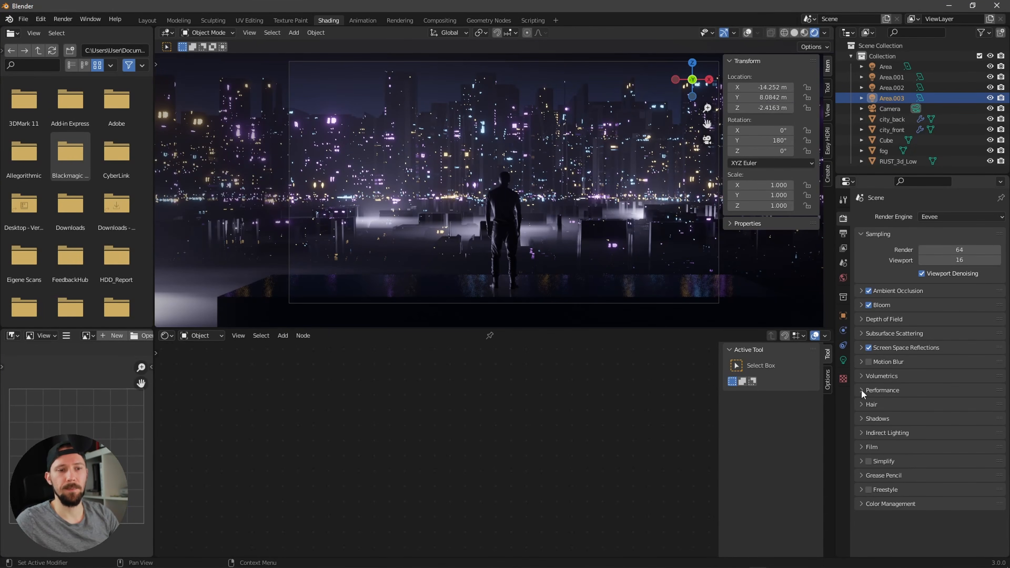
pyautogui.click(861, 376)
pyautogui.click(942, 415)
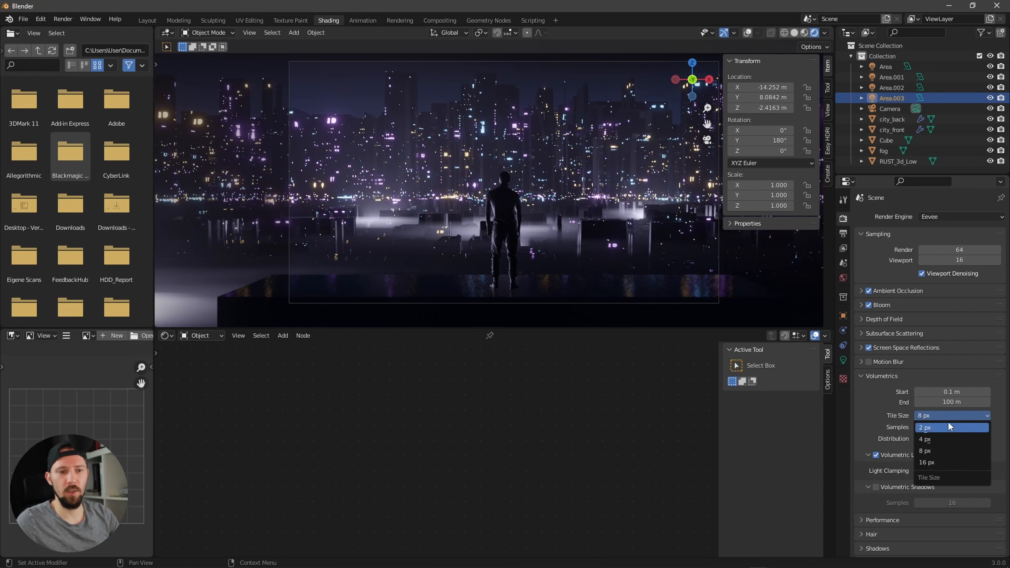
pyautogui.click(952, 427)
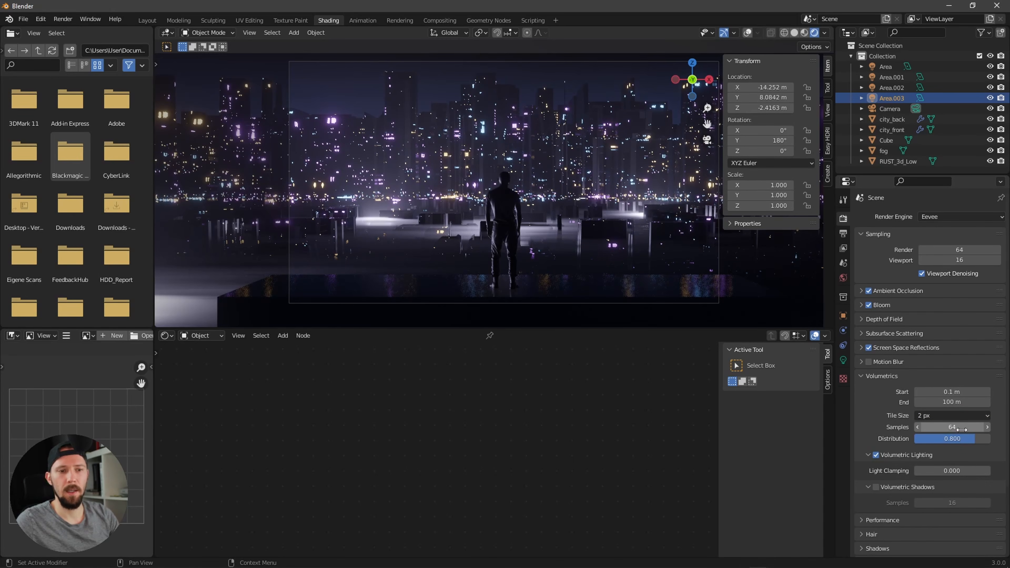
pyautogui.click(962, 427)
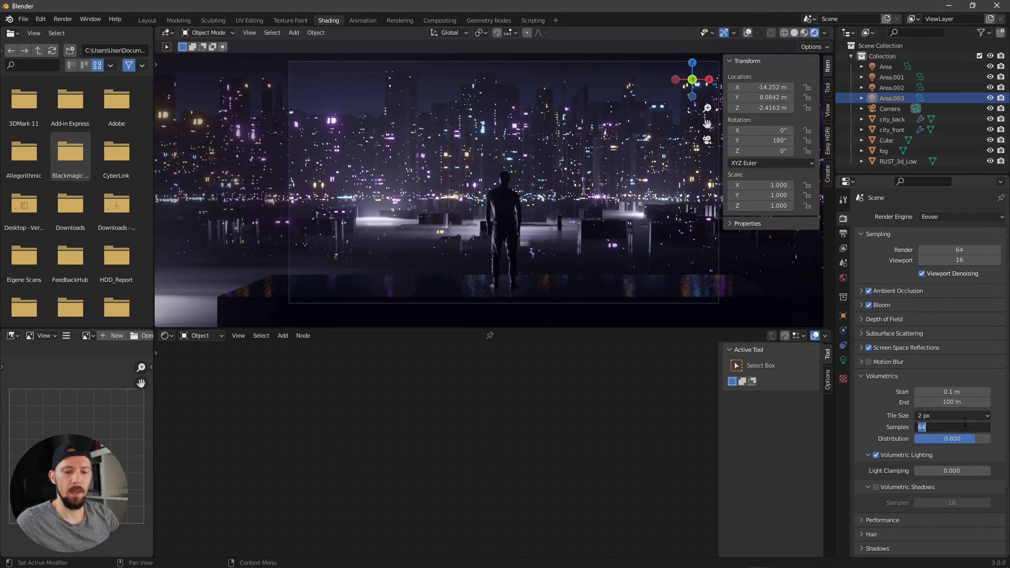
pyautogui.press('Return')
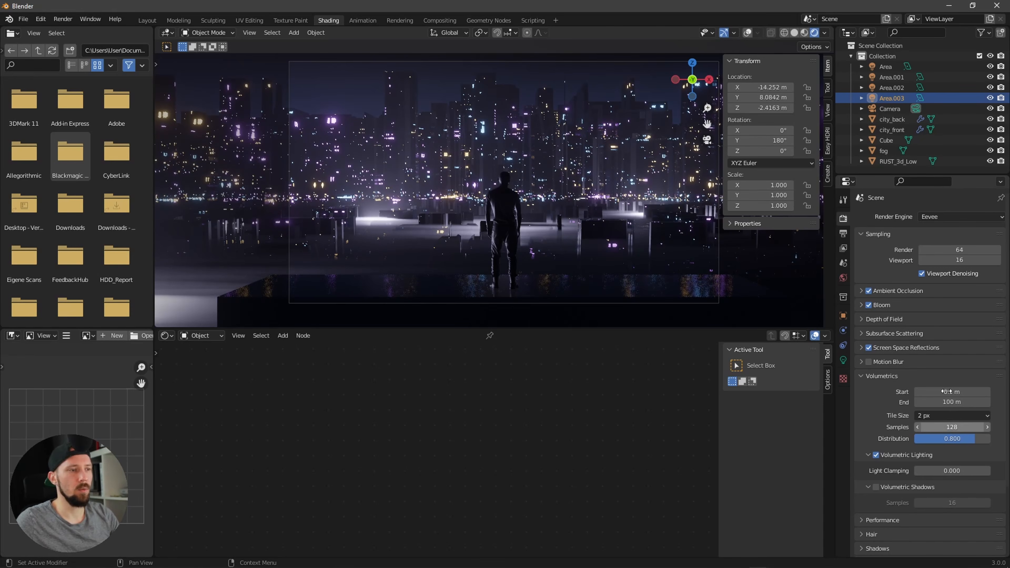
# Step: Set the volumetric tile size to 4 px
pyautogui.moveTo(552, 256)
pyautogui.mouseDown(button='middle')
pyautogui.moveTo(574, 259)
pyautogui.moveTo(564, 283)
pyautogui.moveTo(580, 259)
pyautogui.moveTo(553, 273)
pyautogui.moveTo(569, 271)
pyautogui.moveTo(556, 270)
pyautogui.moveTo(561, 260)
pyautogui.mouseUp(button='middle')
pyautogui.press('KP_0')
pyautogui.press('KP_0')
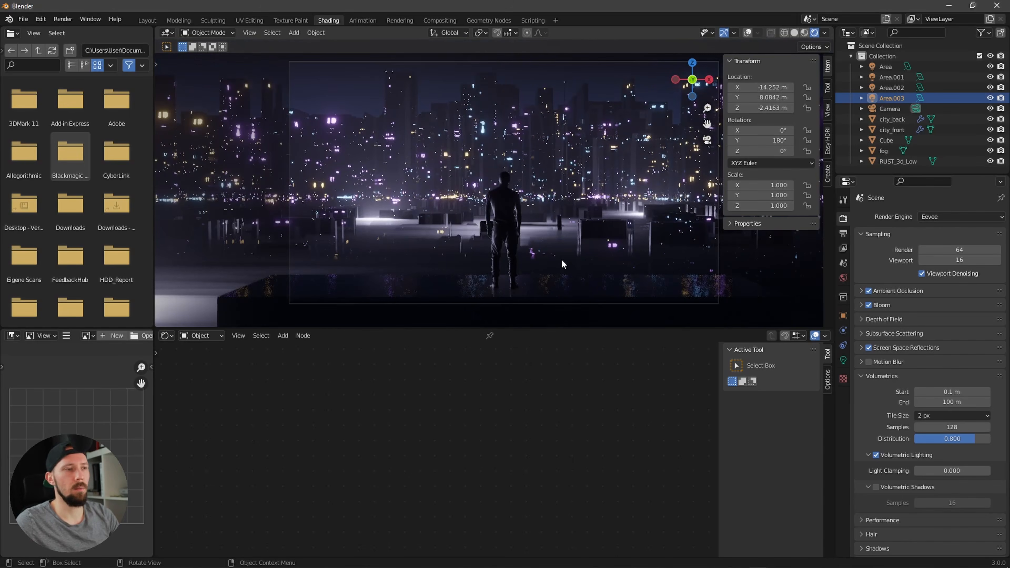
pyautogui.click(964, 416)
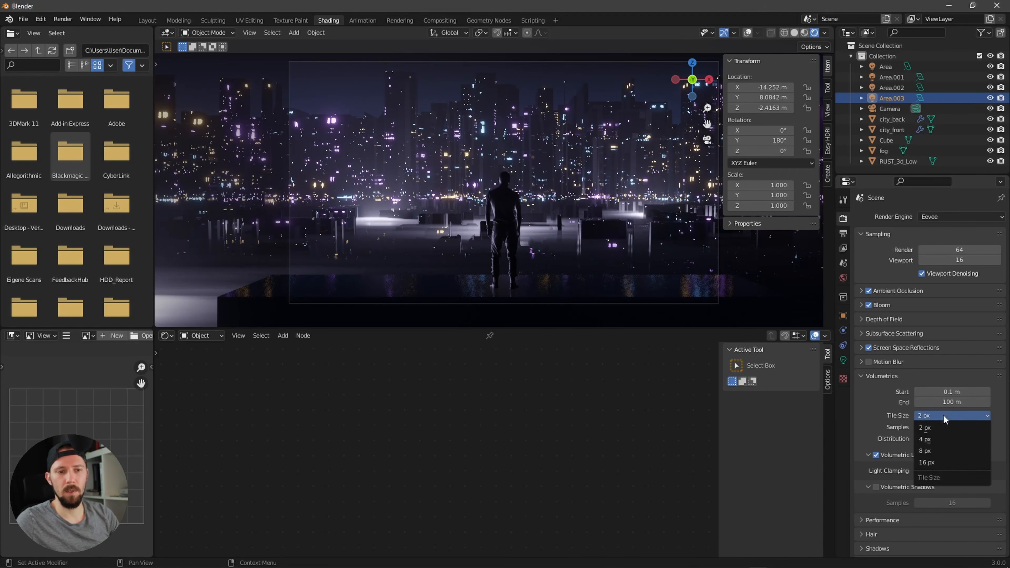
pyautogui.click(943, 438)
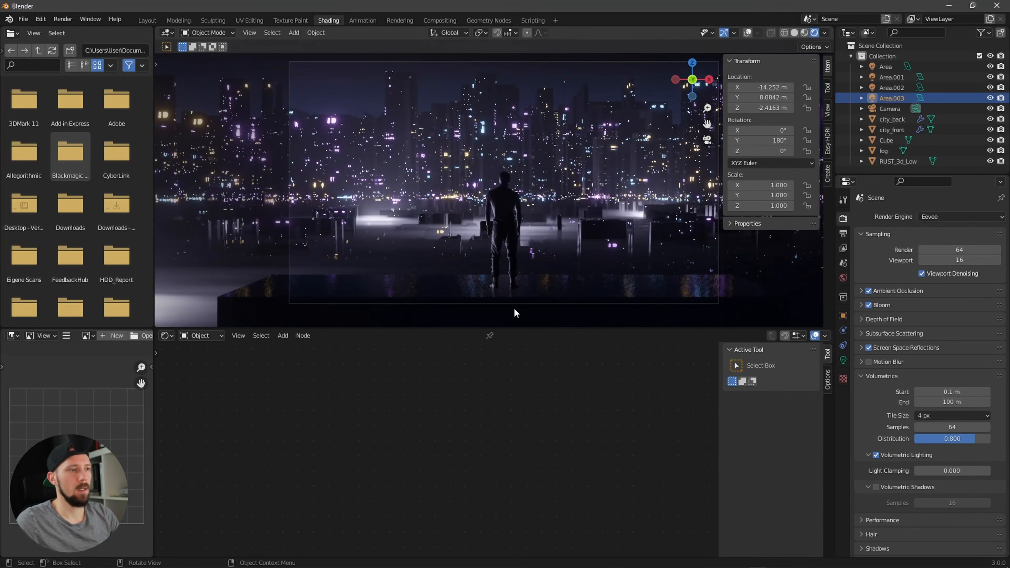
# Step: Set the color management look to High Contrast
pyautogui.click(860, 375)
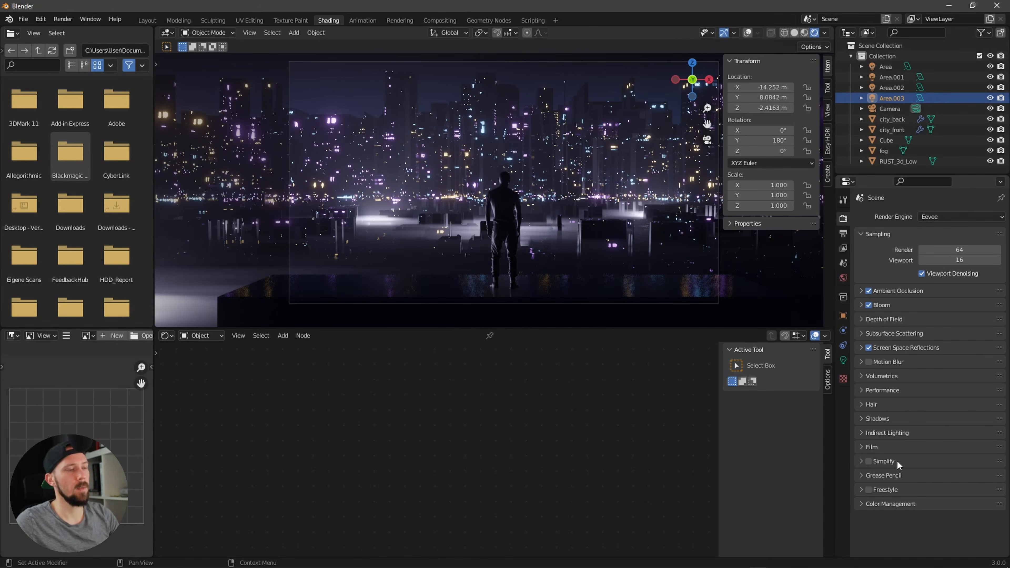
pyautogui.click(861, 504)
pyautogui.scroll(-3, 859, 502)
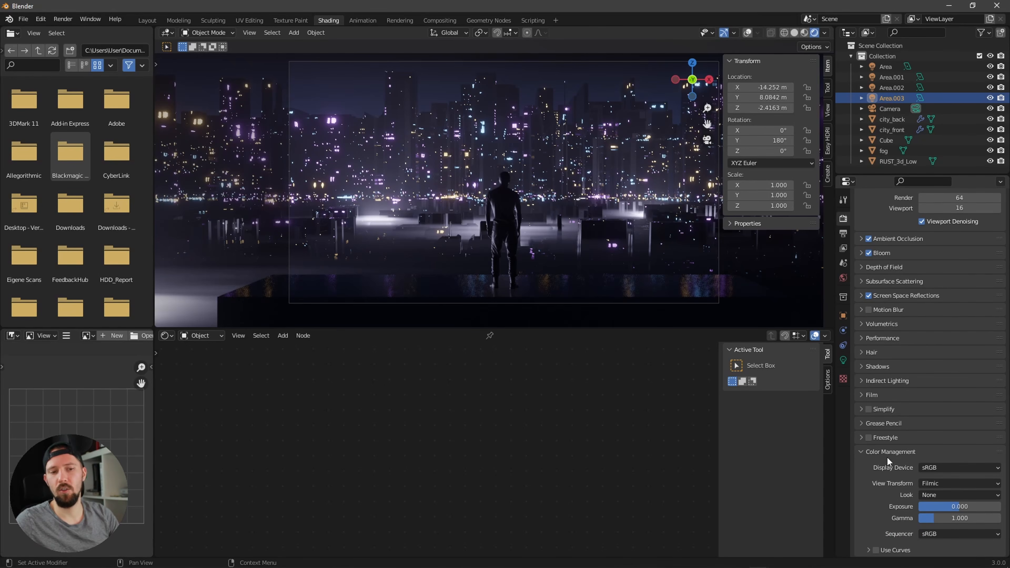
pyautogui.click(946, 493)
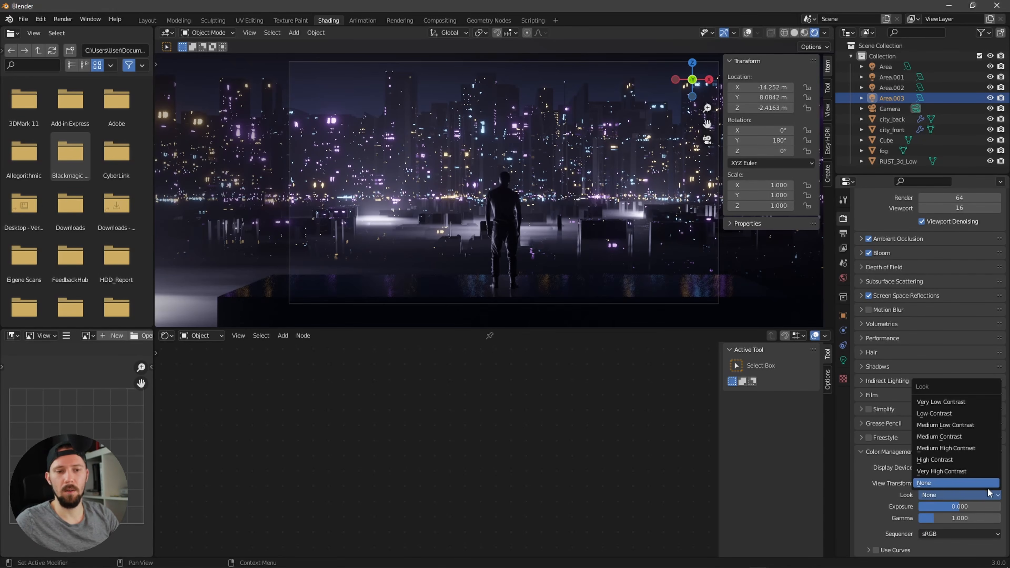
pyautogui.click(964, 459)
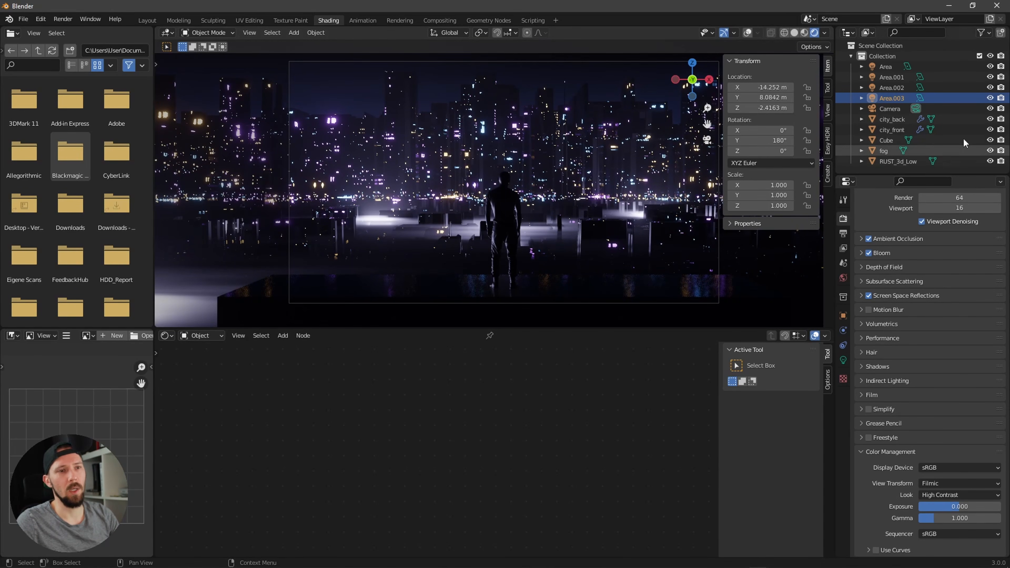
# Step: Move the duplicated area light to about X -12.5 m and Z -2.8 m
pyautogui.click(990, 98)
pyautogui.click(990, 99)
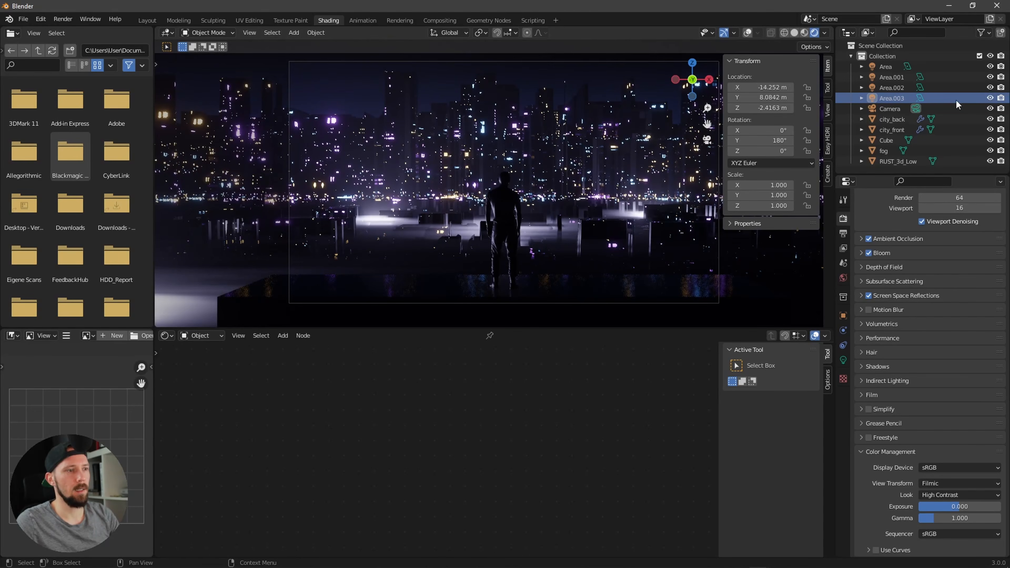
pyautogui.press('g')
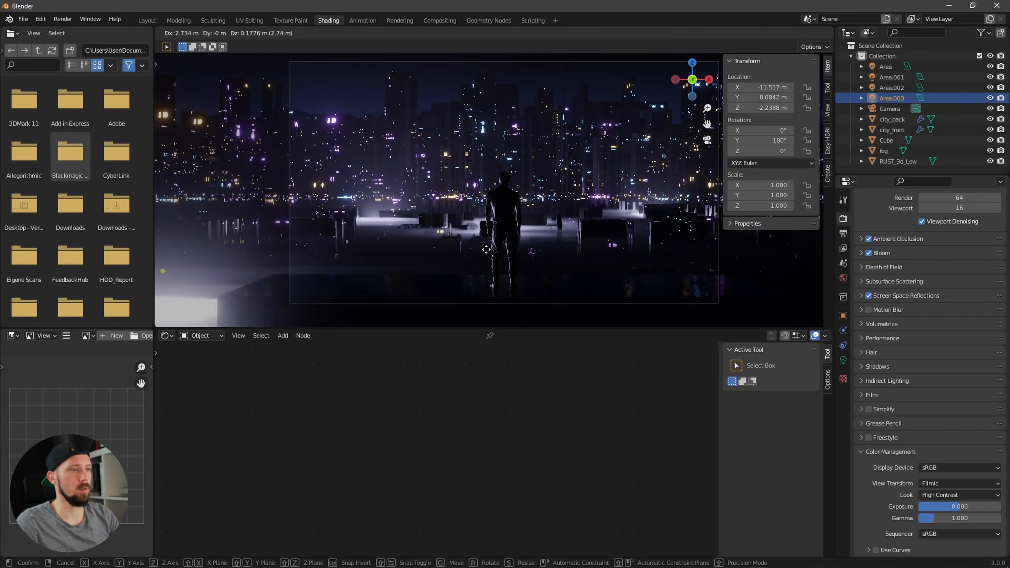
pyautogui.click(458, 261)
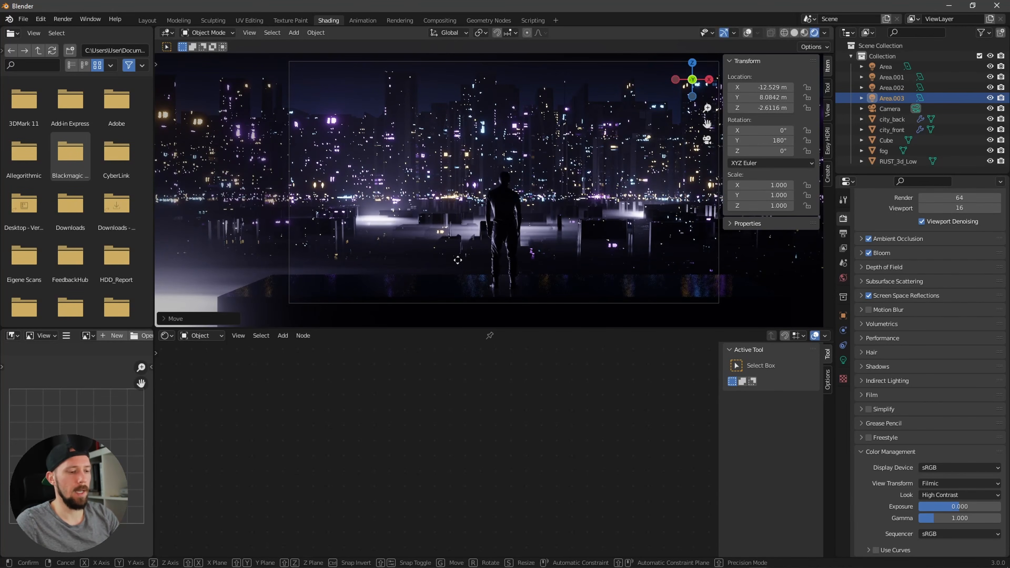
pyautogui.press('g')
pyautogui.press('z')
pyautogui.click(463, 265)
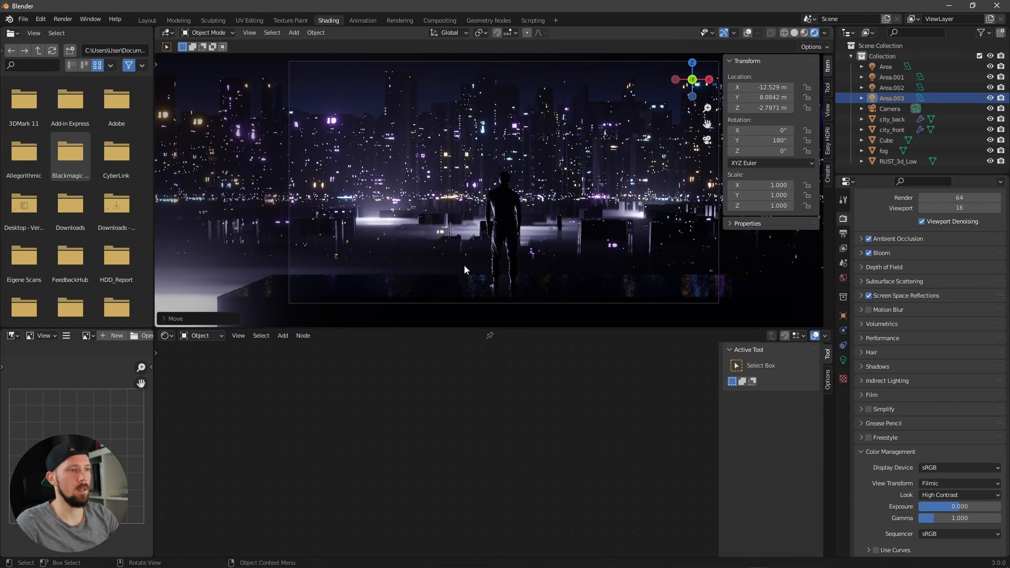
# Step: Set the duplicated area light's power to 20000 W and undo the change
pyautogui.click(843, 359)
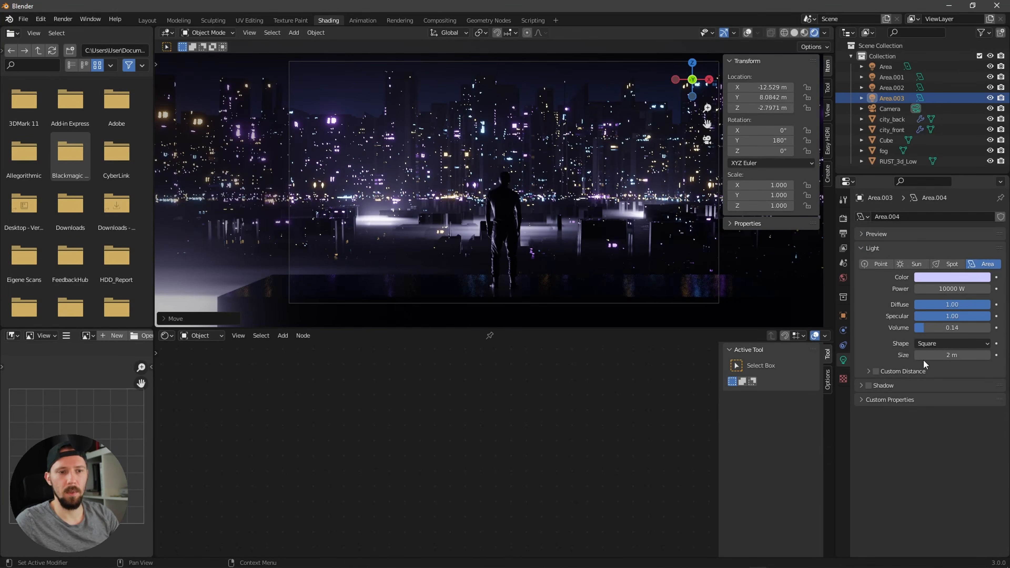
pyautogui.click(939, 289)
pyautogui.moveTo(922, 290); pyautogui.dragTo(915, 289)
pyautogui.write('2')
pyautogui.press('Return')
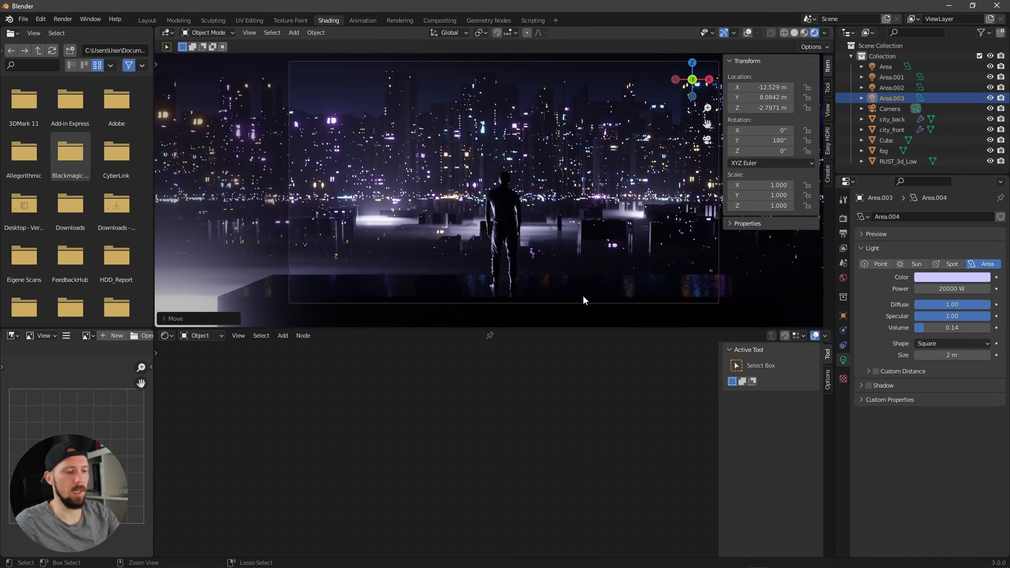
pyautogui.hotkey('ctrl', 'z')
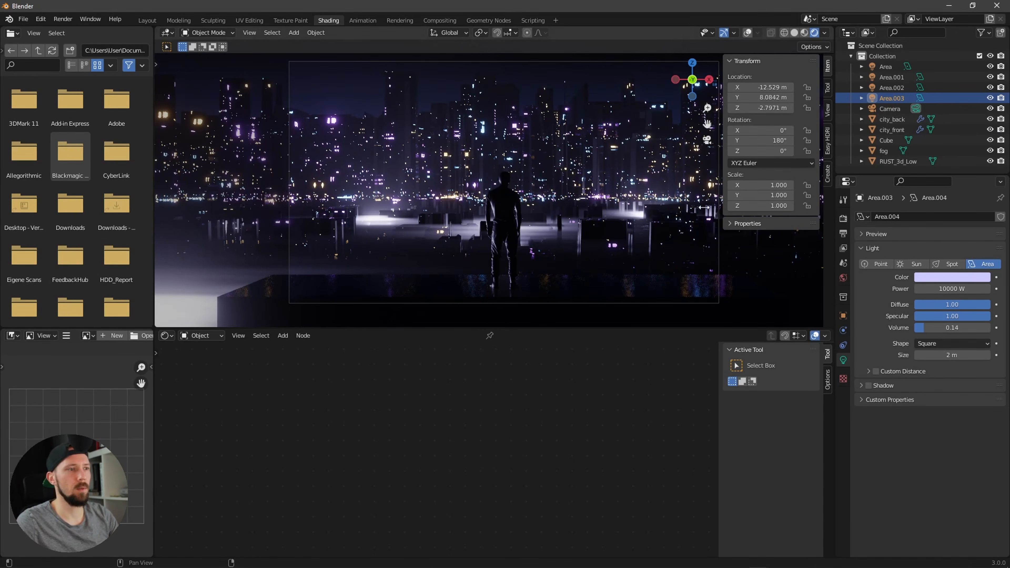